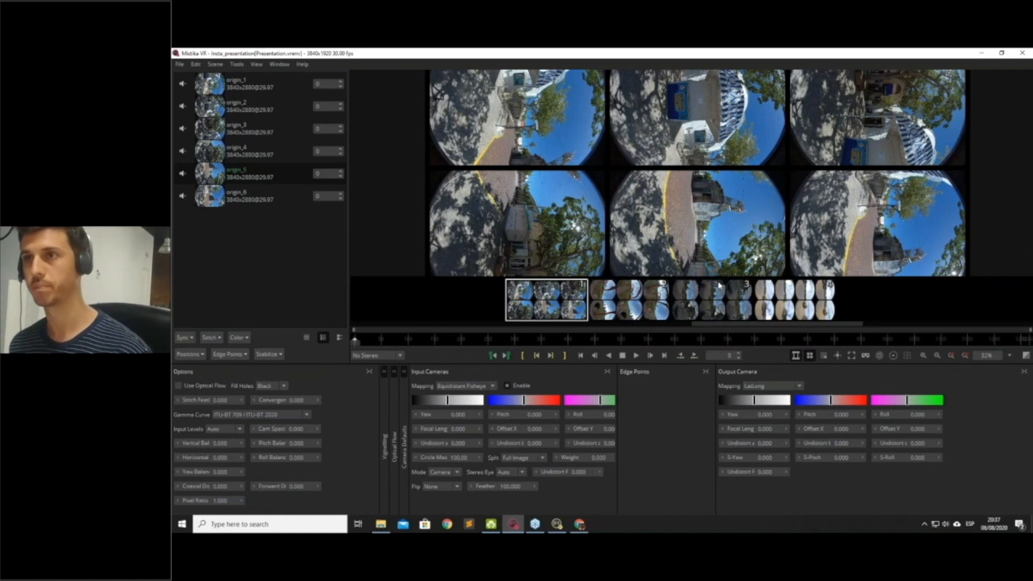
Load the Insta360Pro2_3840x2880.grp camera preset for the six origin cameras.
scroll(667, 229, down, 1)
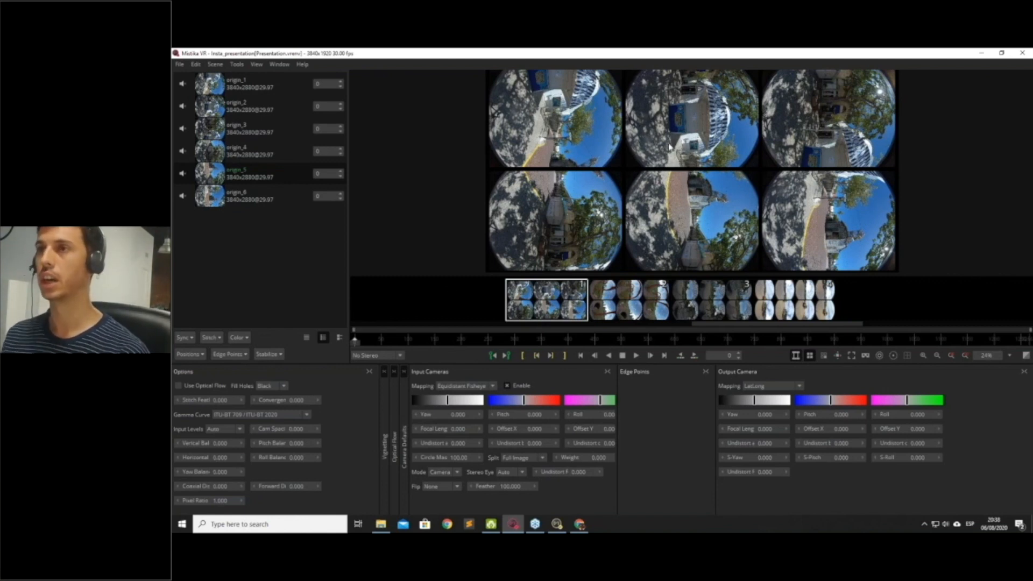
right_click(254, 237)
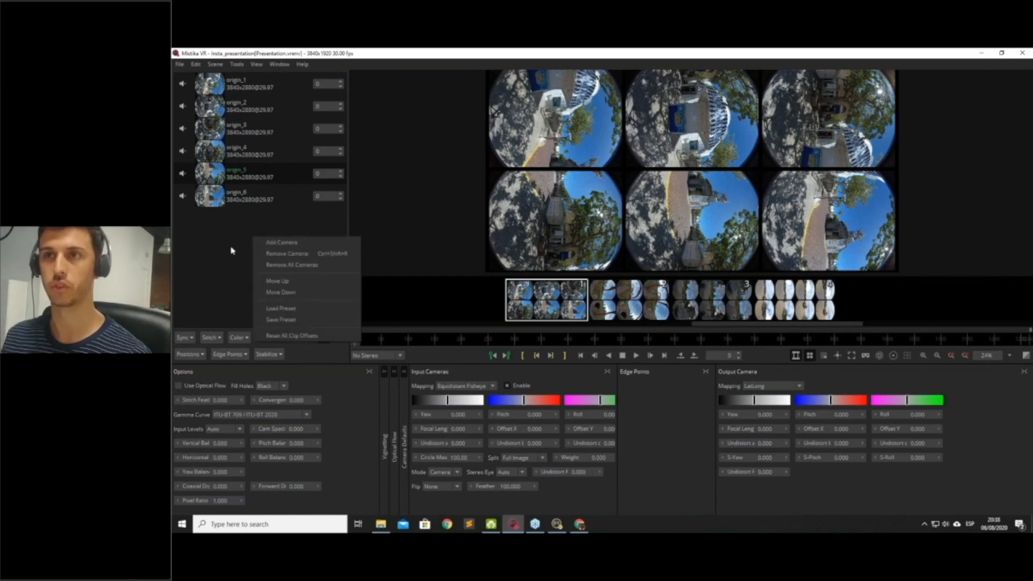
click(277, 308)
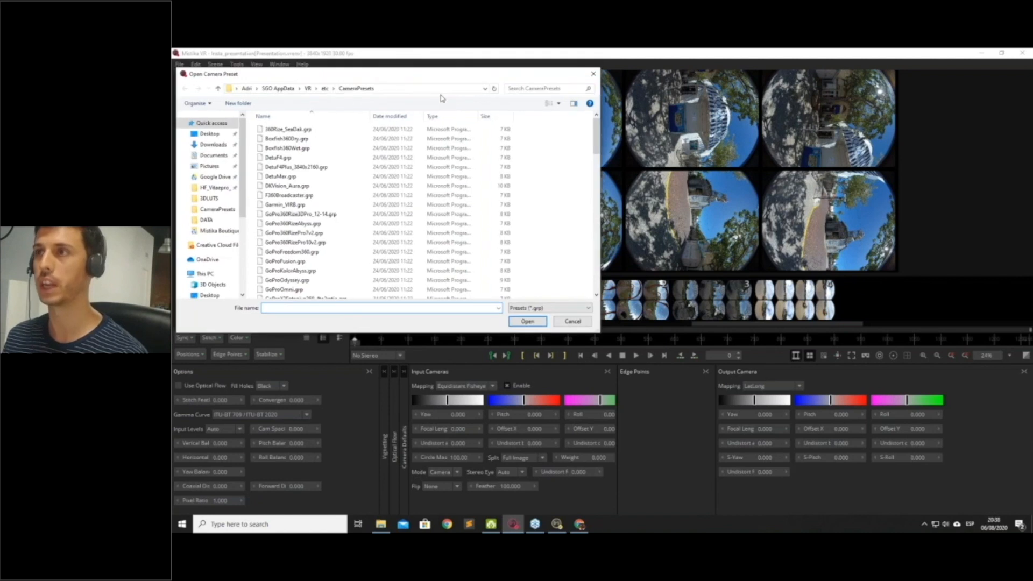
drag(628, 182, 625, 259)
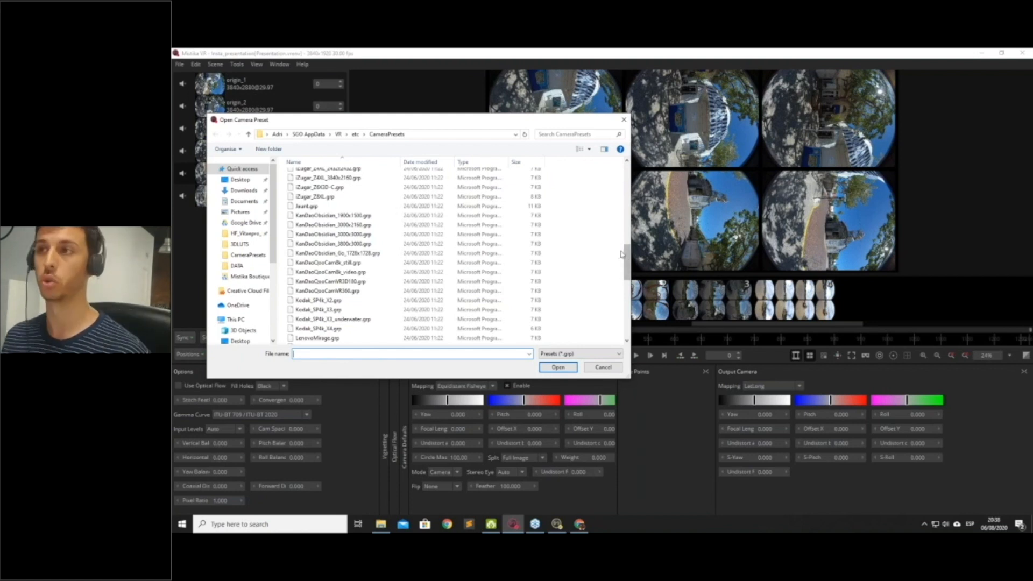
drag(625, 258, 623, 226)
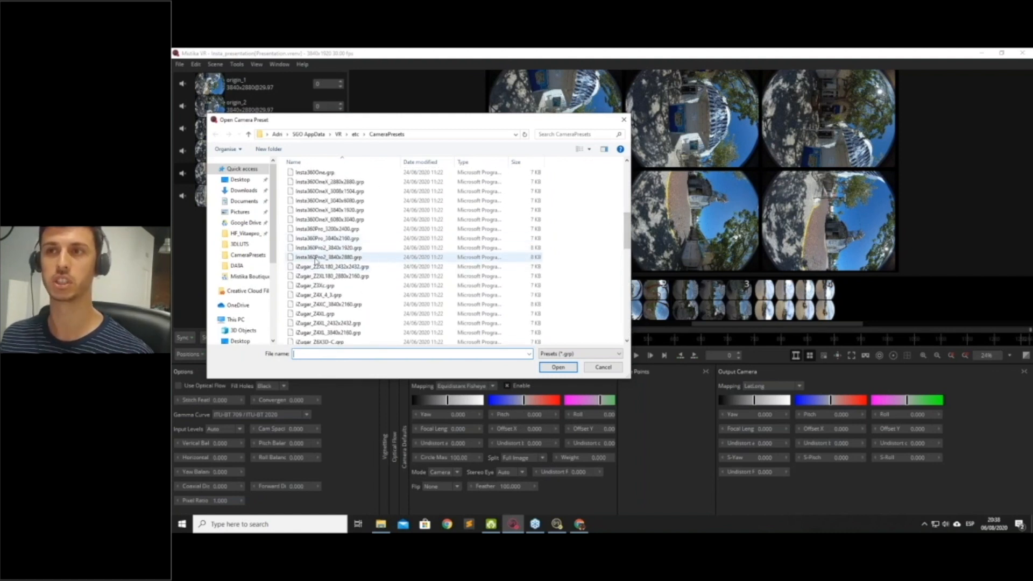
click(317, 260)
drag(420, 123, 546, 202)
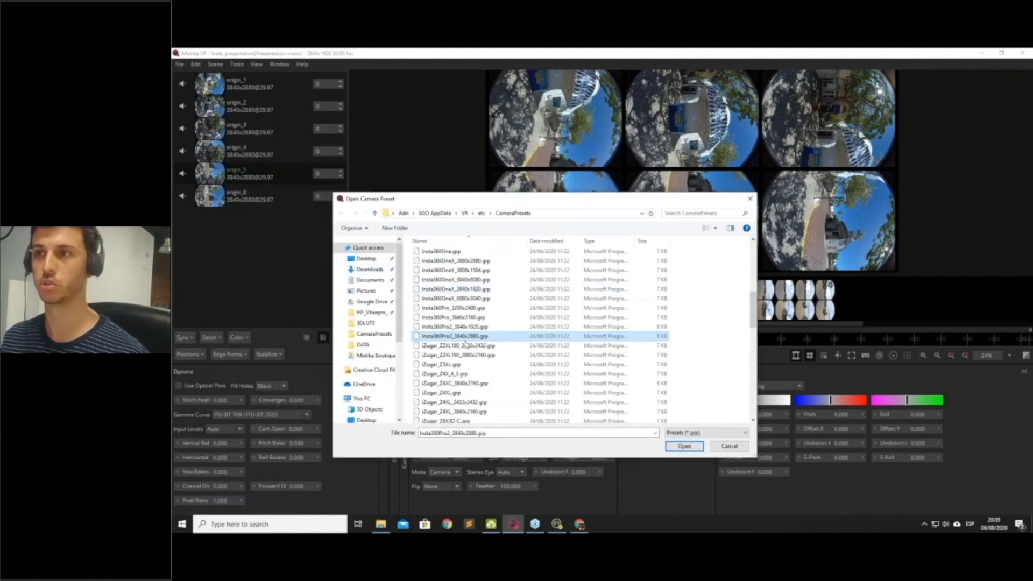
click(684, 446)
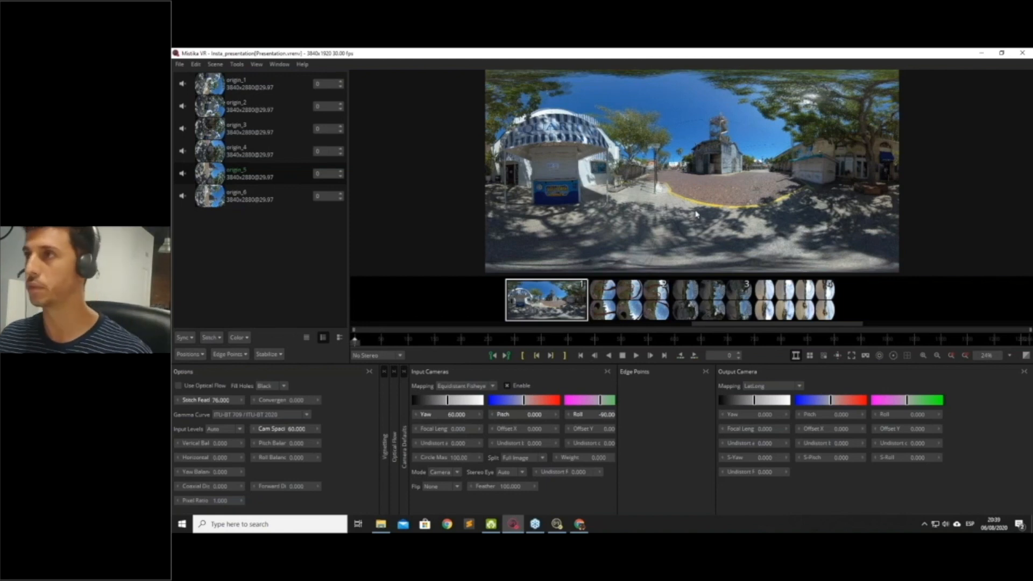
Examine the stitched panorama up close around the kiosk and the wooden building.
scroll(700, 210, up, 2)
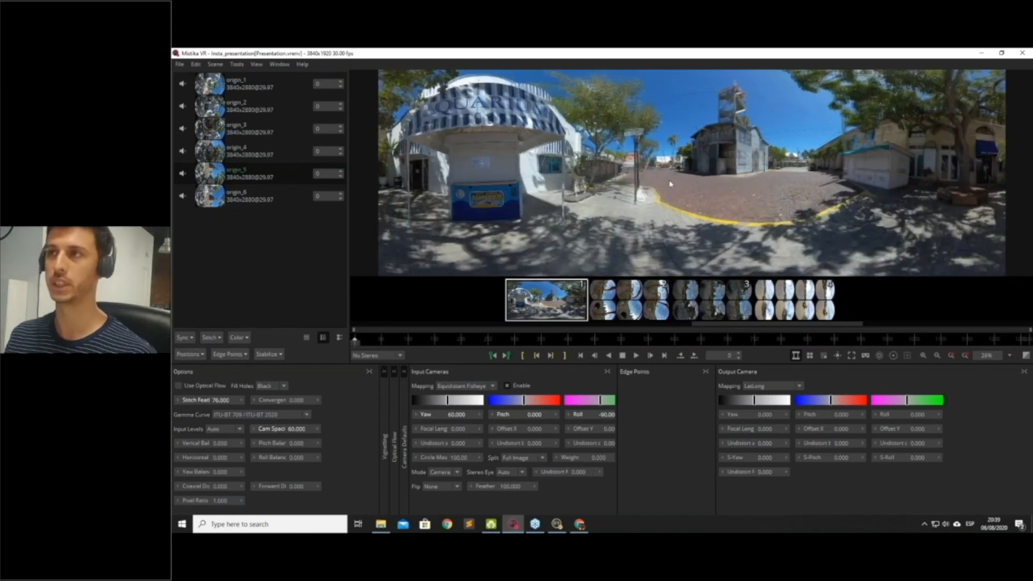
scroll(708, 188, up, 3)
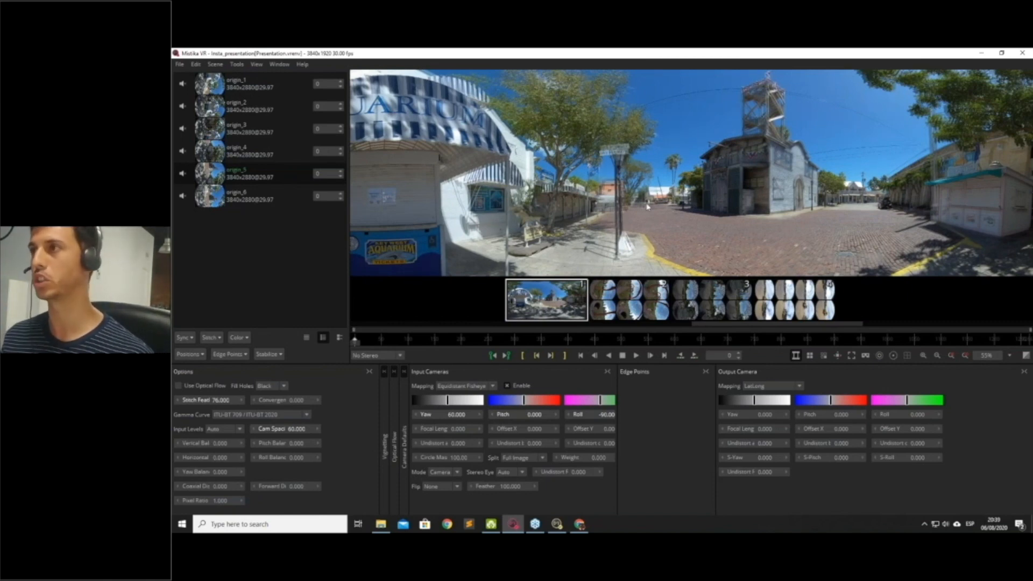
scroll(776, 173, up, 2)
drag(776, 171, 687, 191)
scroll(687, 191, up, 2)
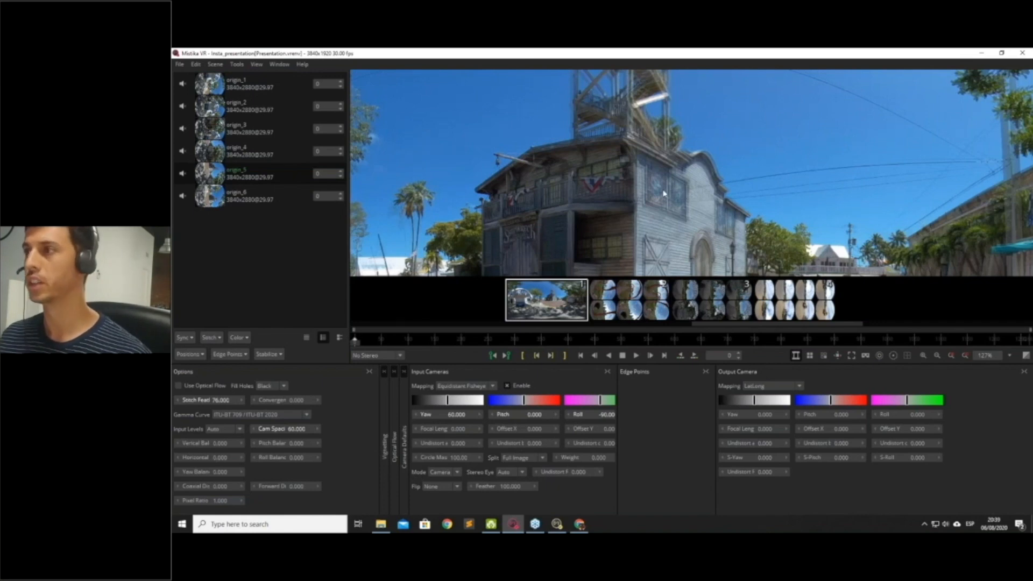
scroll(664, 190, down, 3)
scroll(663, 193, down, 3)
Display the seam and feather overlays on the panorama, and select origin_6 and origin_5 through their centre markers.
click(880, 356)
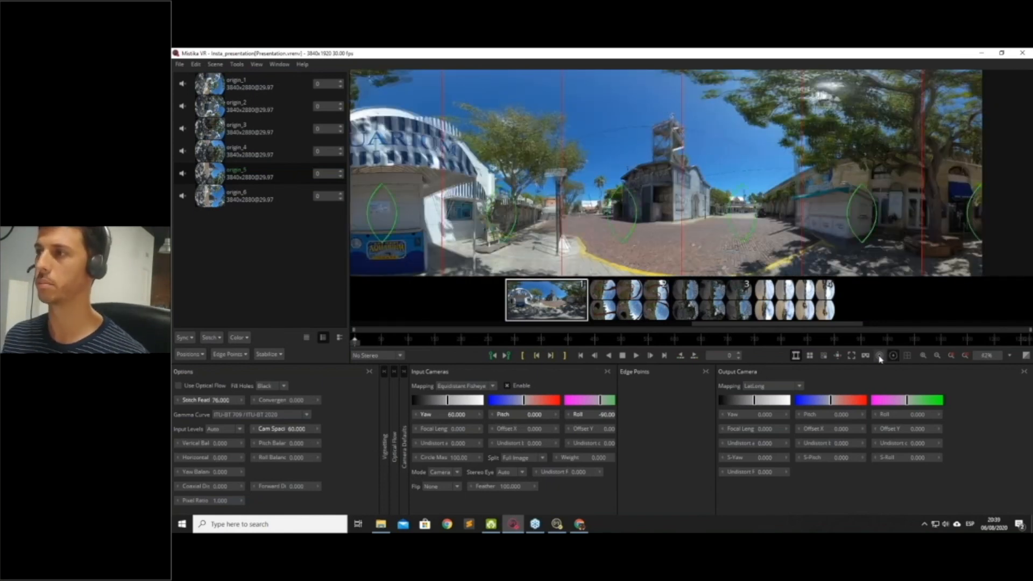
scroll(735, 199, up, 2)
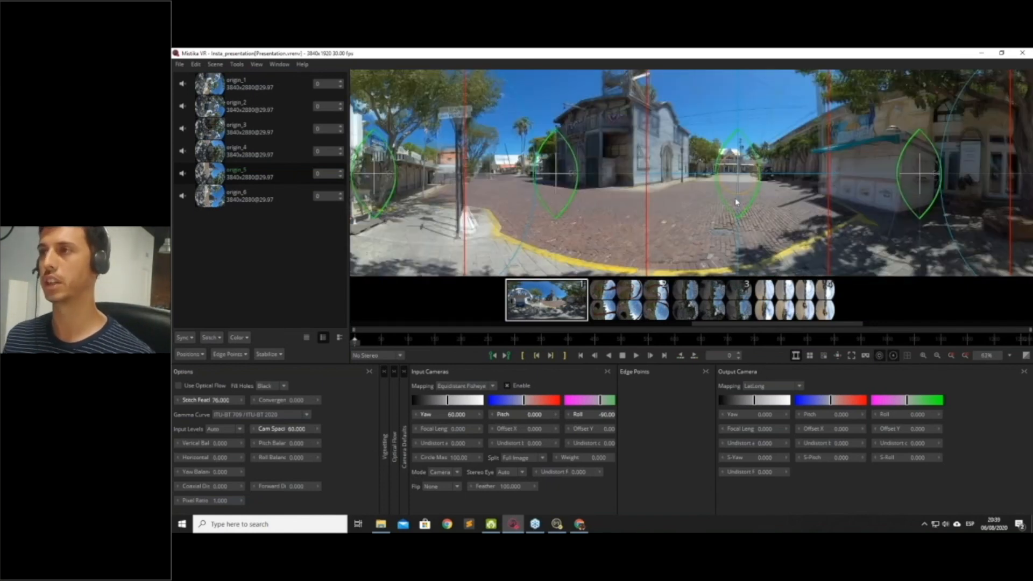
click(553, 173)
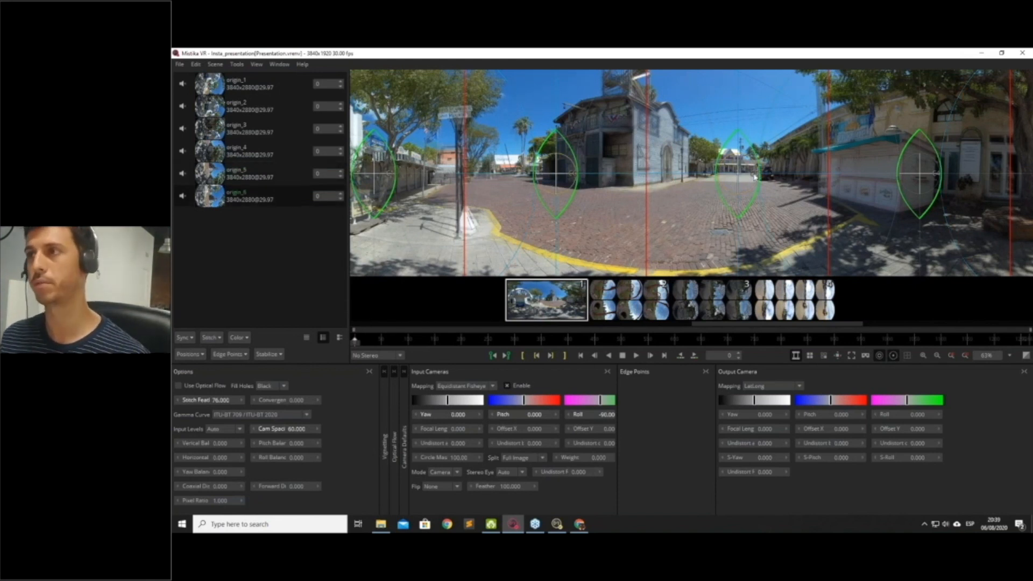
click(740, 175)
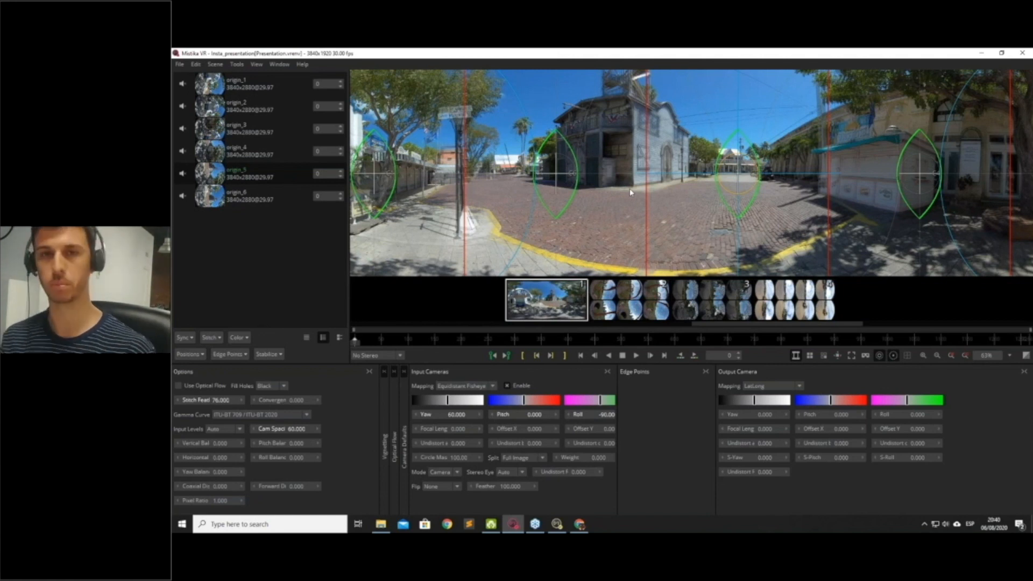
Hide the seam and feather overlays and examine the stitching at the top of the tower.
scroll(630, 188, up, 3)
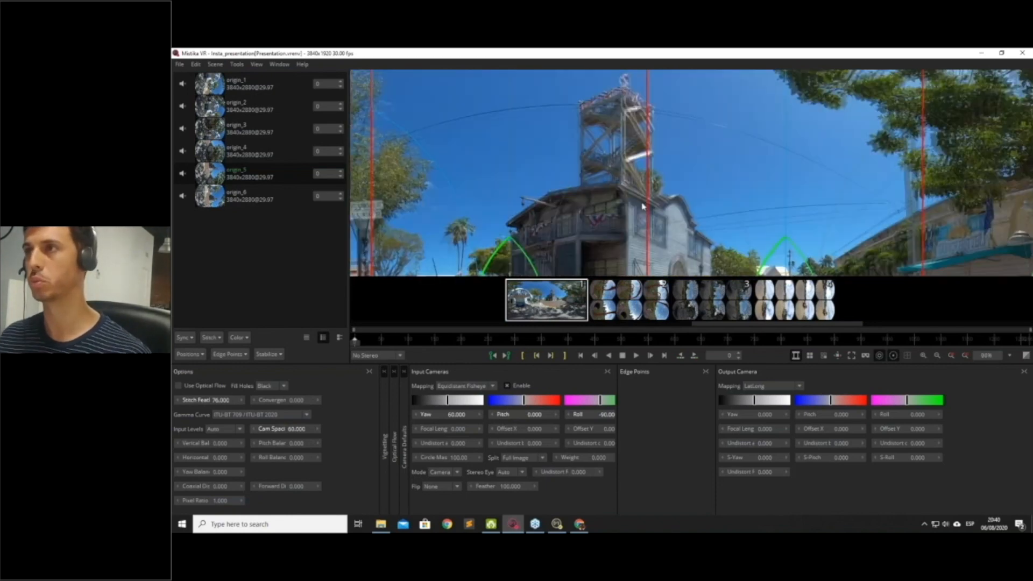
scroll(642, 206, up, 4)
drag(642, 206, 653, 306)
click(893, 356)
click(879, 356)
scroll(681, 182, up, 3)
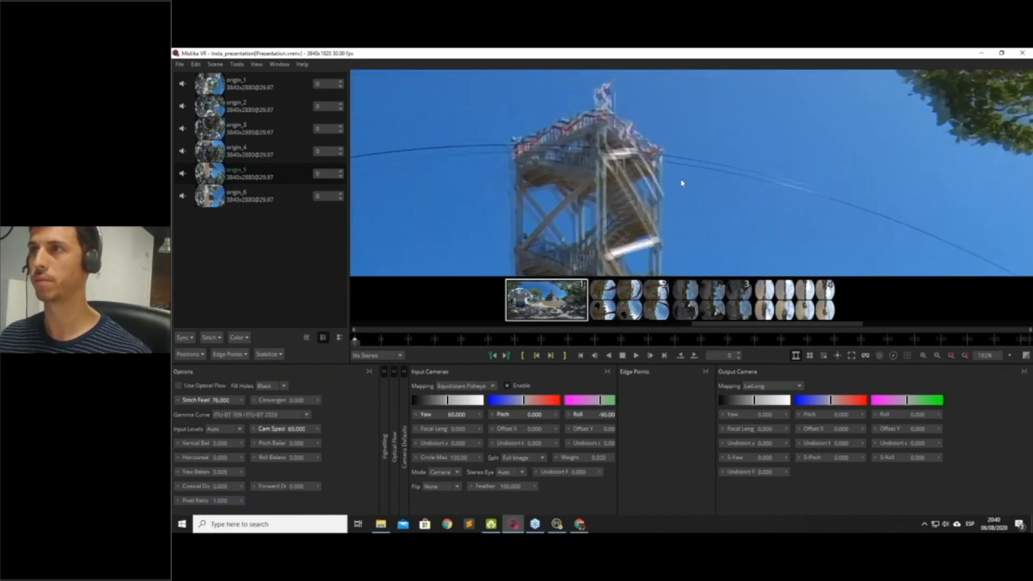
drag(681, 184, 715, 225)
Go to frame 499 and examine the stitching on the tower and the street sign.
drag(591, 345, 637, 325)
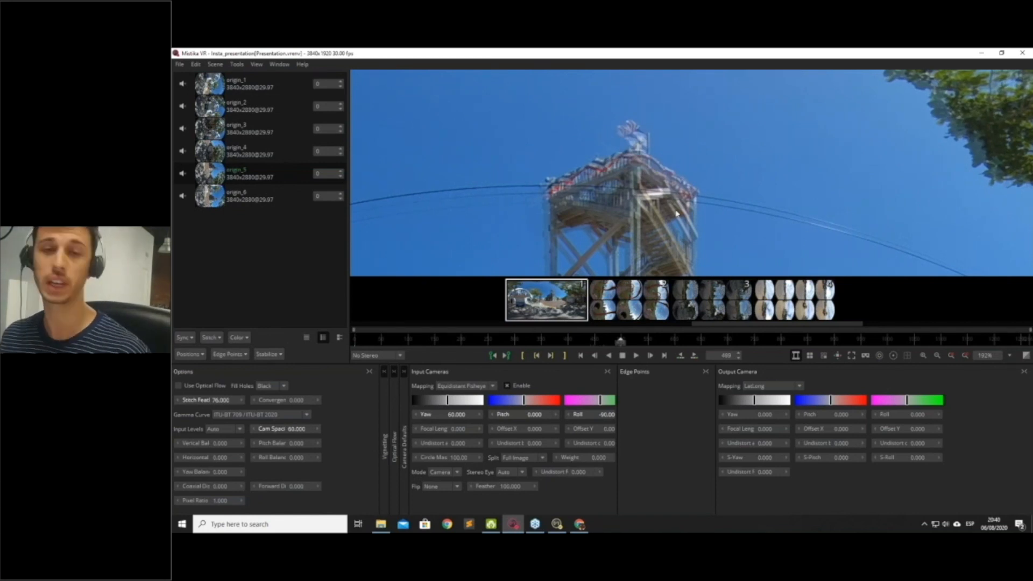
scroll(635, 203, down, 6)
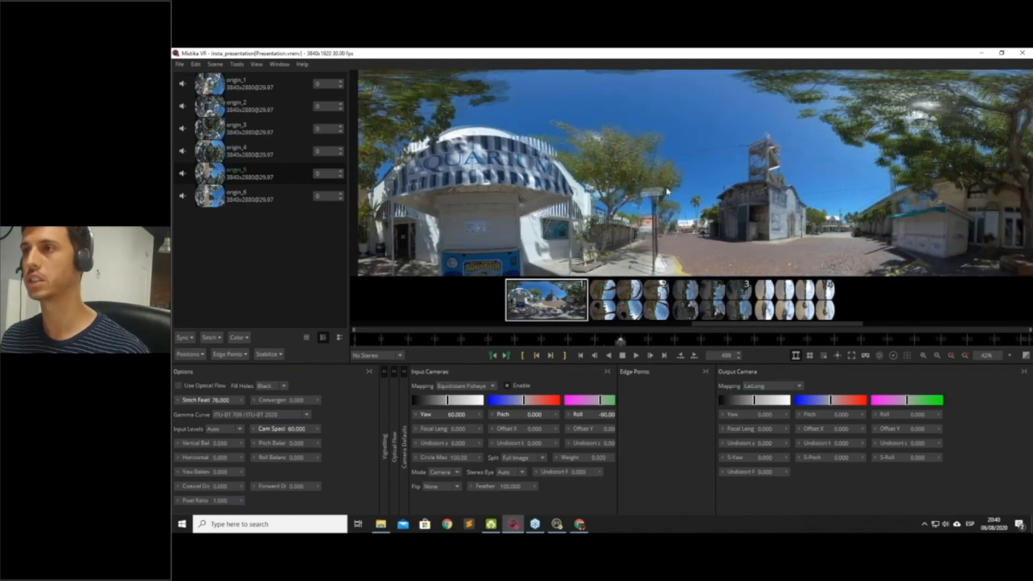
scroll(661, 218, up, 6)
drag(570, 236, 657, 129)
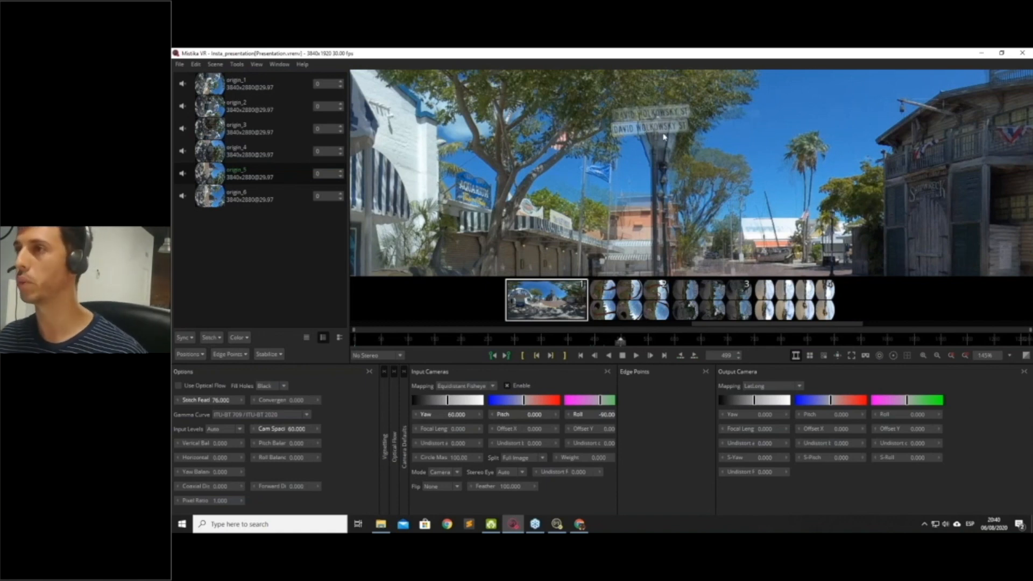
scroll(658, 141, down, 6)
Display the seam and feather overlays again and set the stitch feather to 25.
click(893, 356)
click(880, 356)
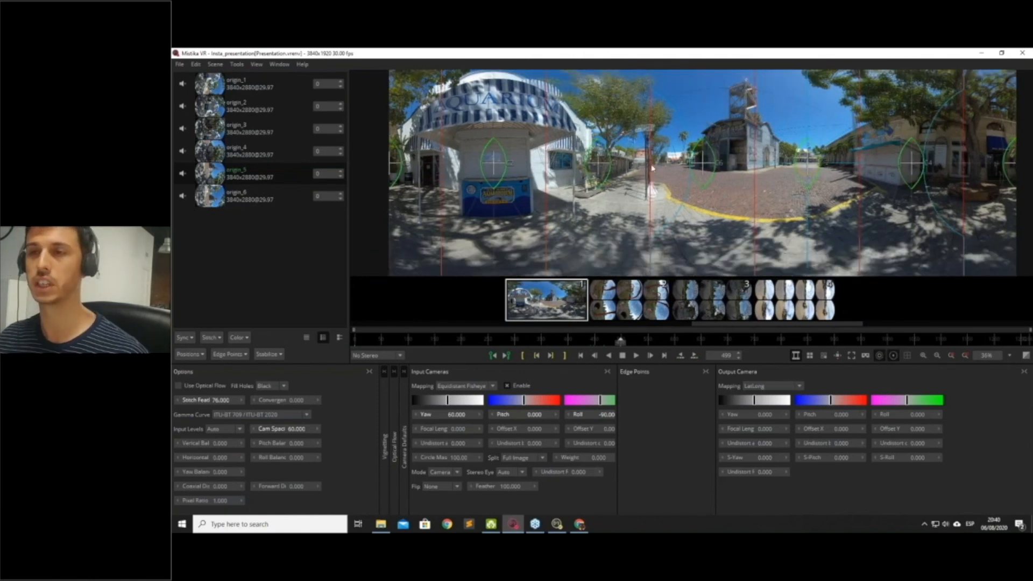
scroll(651, 166, up, 3)
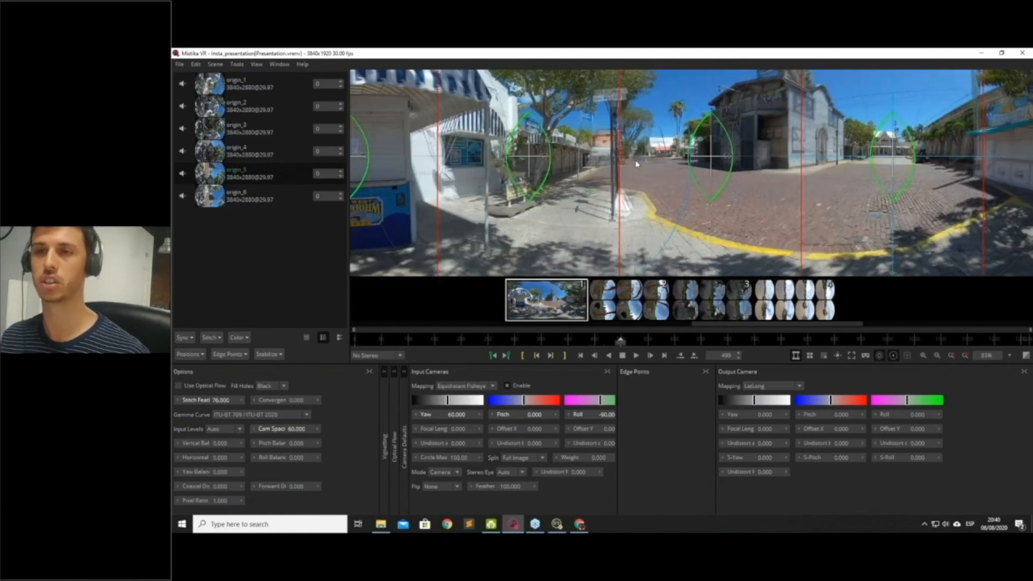
double_click(212, 401)
text(25)
key(Return)
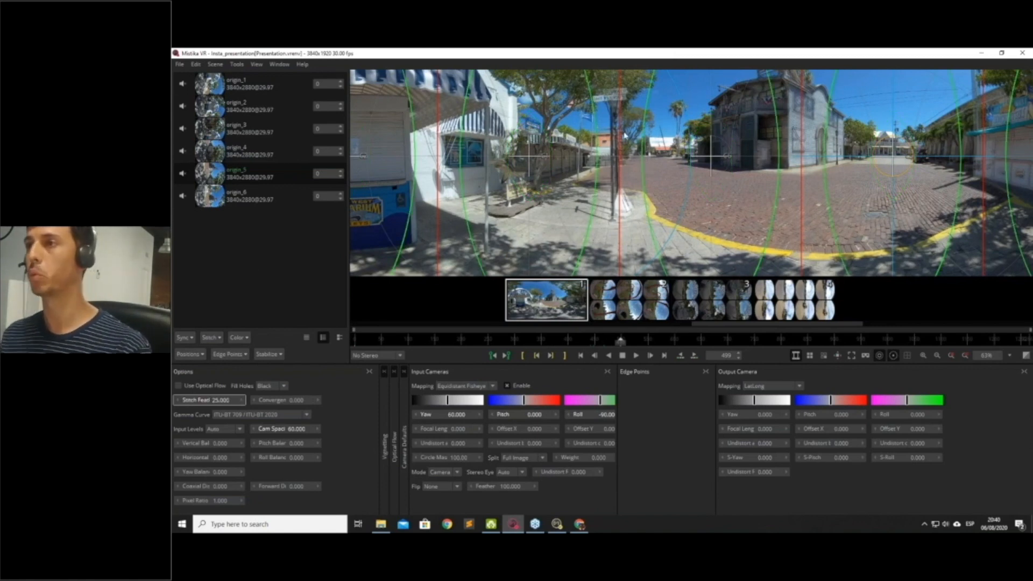
Examine the new feather areas around the street sign, and check the tower with the overlays hidden.
scroll(625, 135, down, 3)
drag(624, 136, 597, 184)
scroll(617, 196, up, 3)
drag(514, 197, 596, 174)
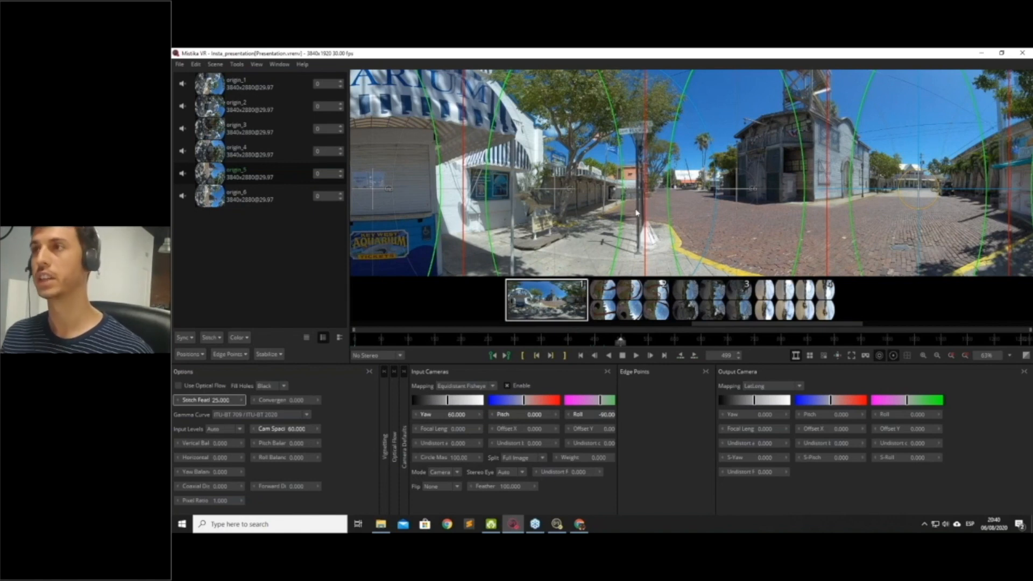
scroll(650, 199, up, 4)
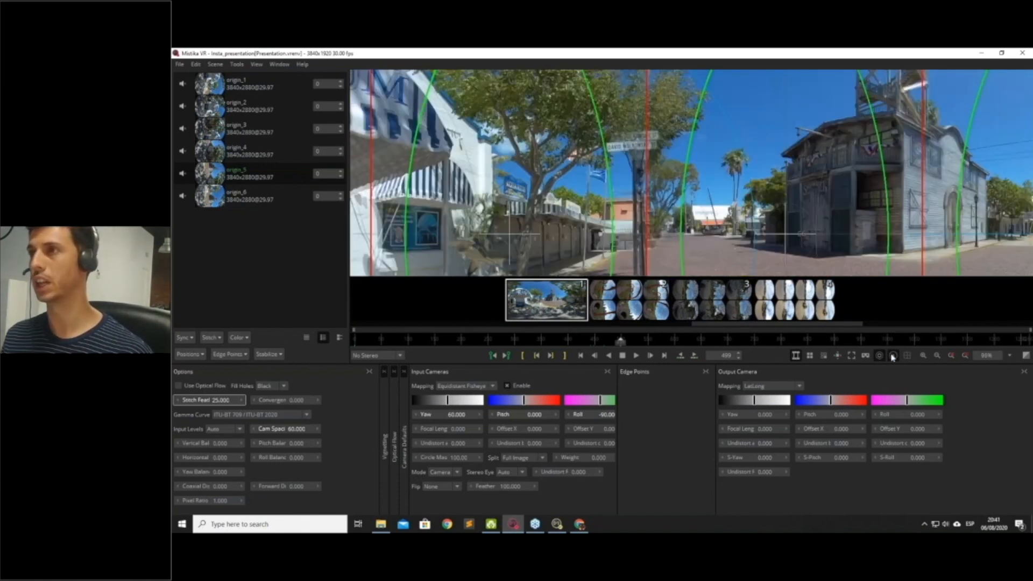
drag(839, 76, 719, 189)
scroll(720, 189, up, 4)
drag(794, 108, 685, 202)
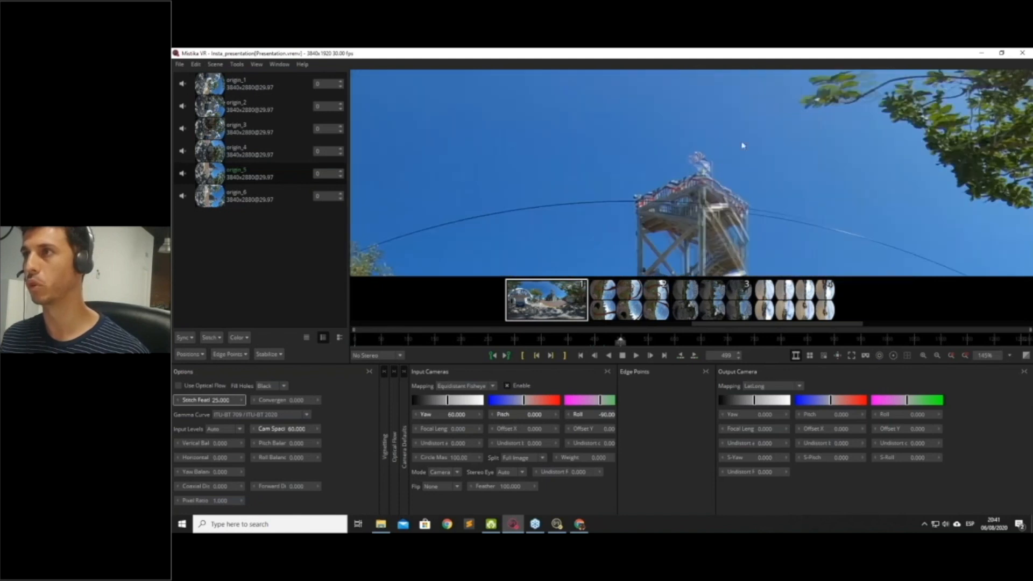
Run Improve Offsets on the camera positions at the current frame.
scroll(684, 201, down, 5)
drag(648, 251, 756, 71)
click(189, 354)
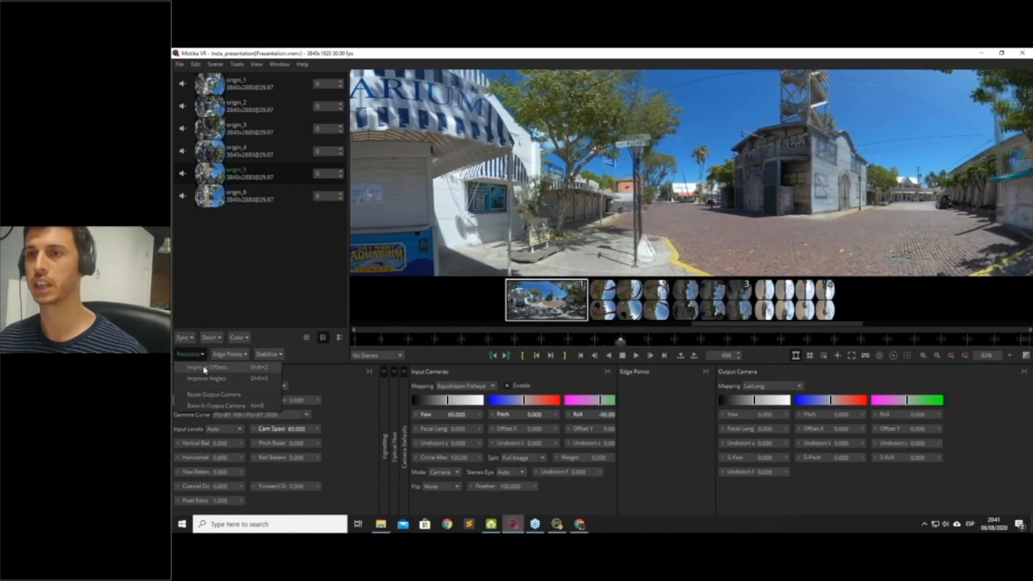
click(205, 368)
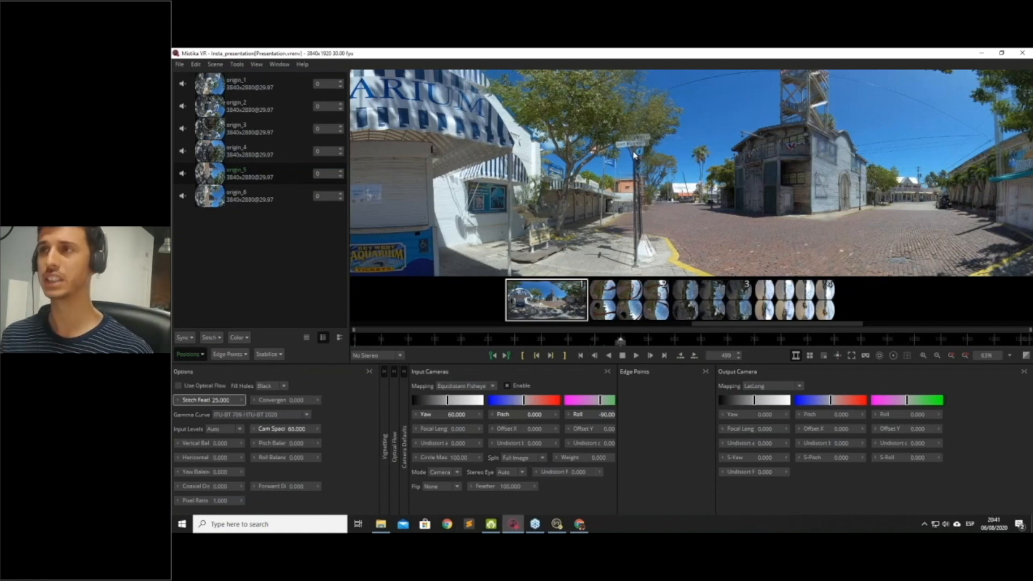
Examine the street sign, the tower top and the wooden building for remaining stitching misalignments.
scroll(635, 155, up, 5)
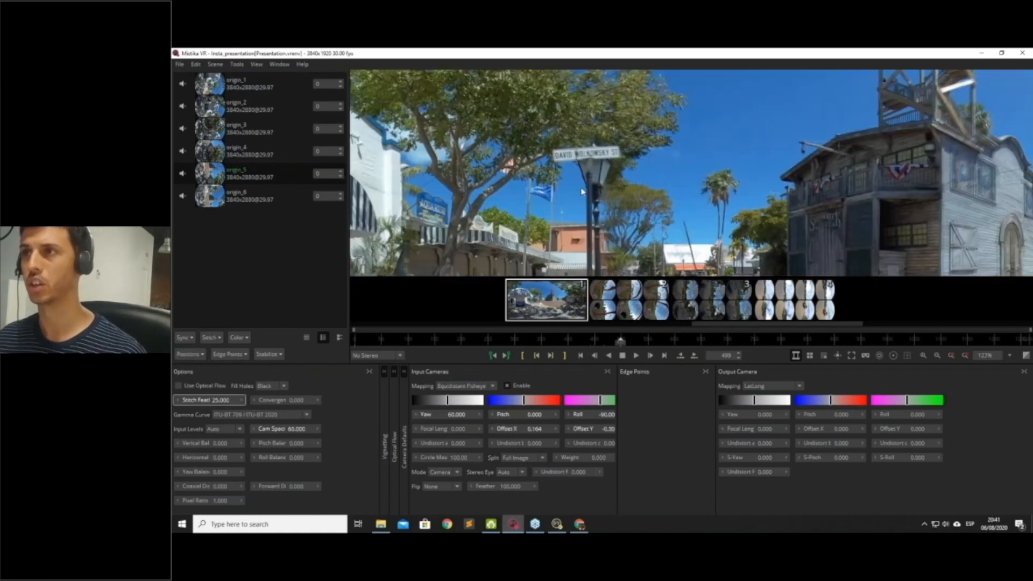
drag(564, 184, 591, 195)
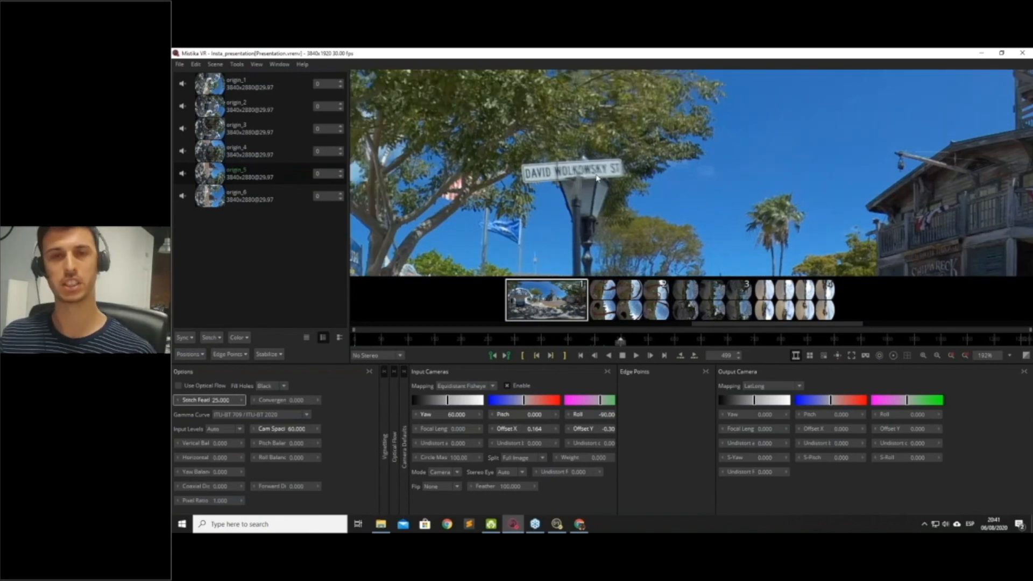
scroll(596, 177, down, 3)
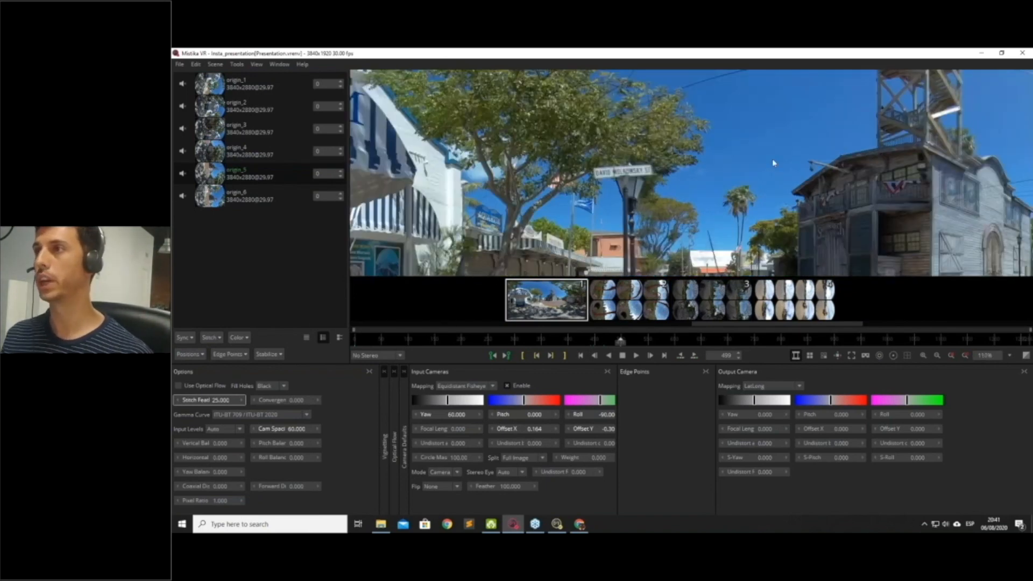
drag(773, 161, 640, 217)
scroll(640, 218, up, 6)
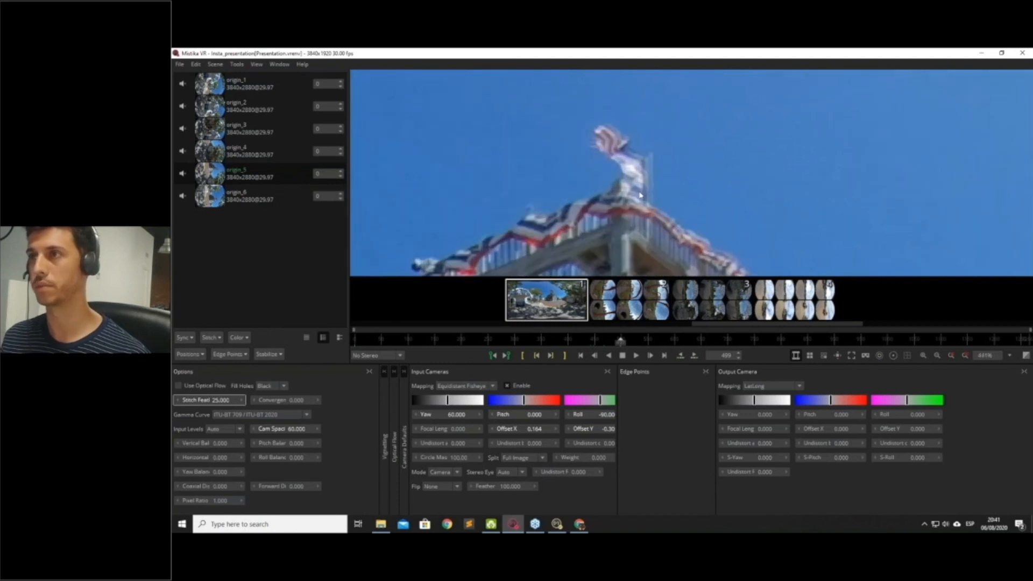
scroll(621, 196, down, 6)
drag(492, 215, 576, 178)
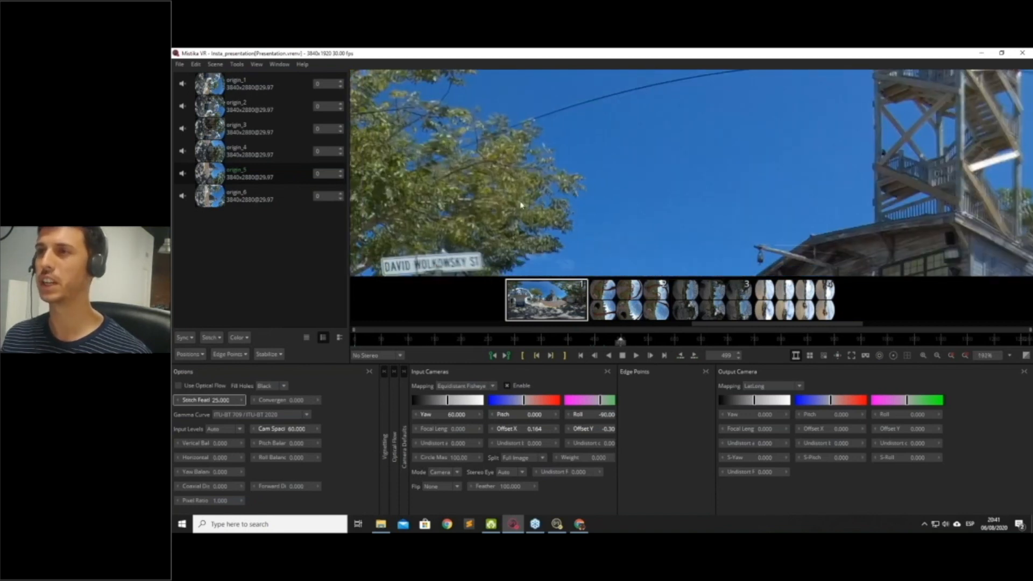
scroll(576, 178, up, 3)
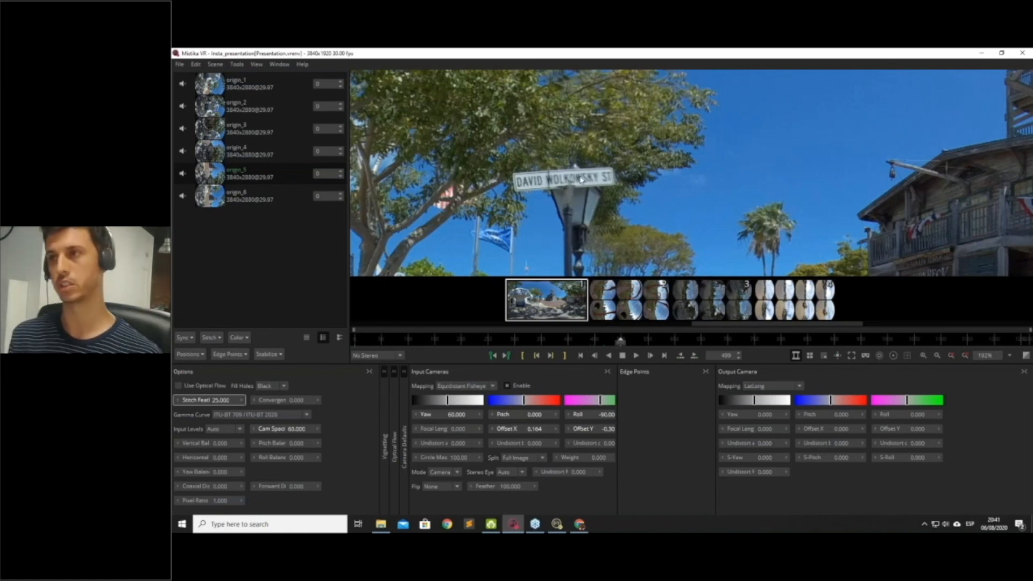
scroll(581, 179, down, 5)
drag(838, 182, 657, 160)
scroll(739, 158, up, 2)
scroll(657, 160, up, 2)
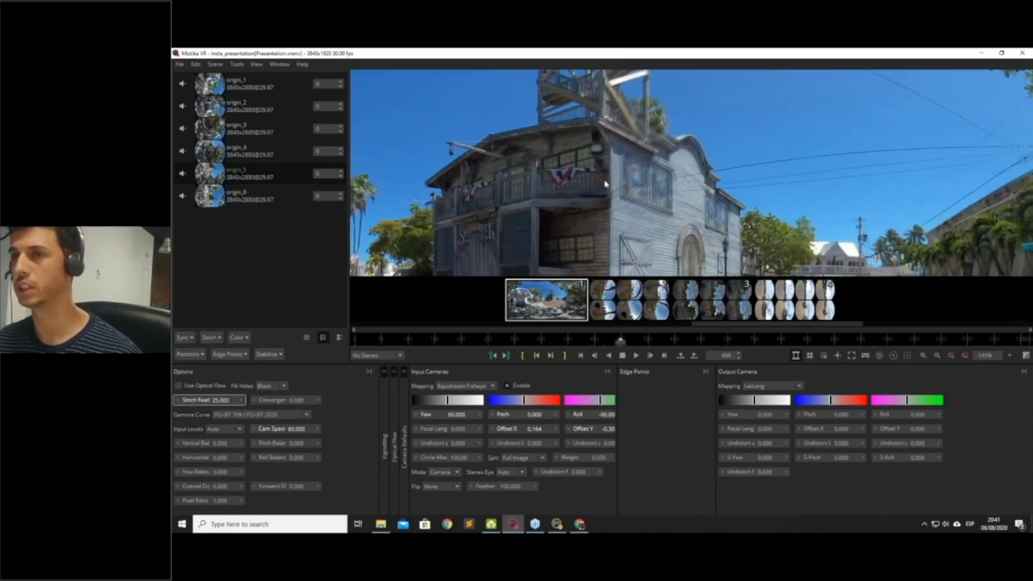
Run Improve Angles on the camera positions and check the alignment of the wooden building, the tower and the street sign.
click(190, 354)
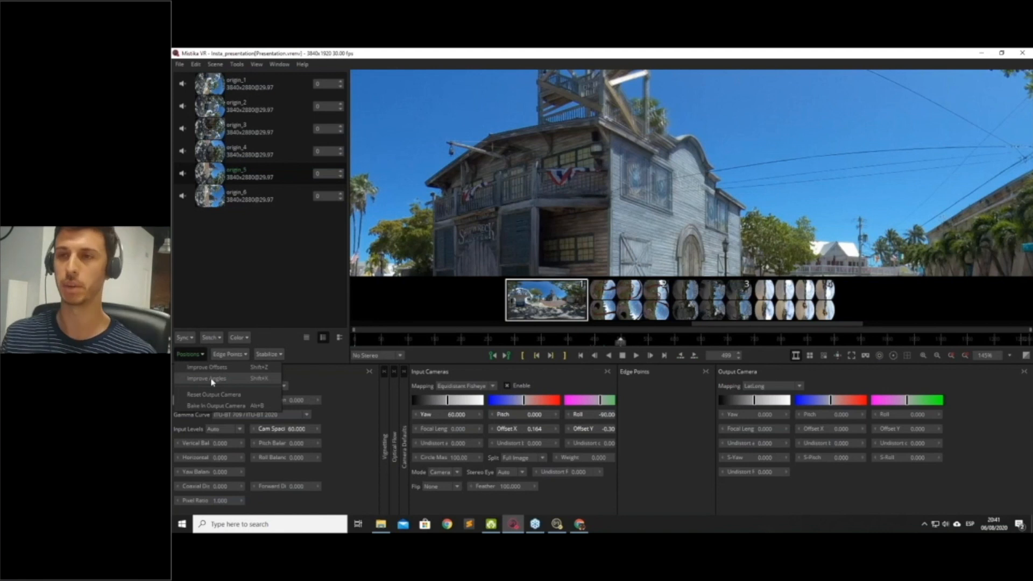
click(212, 380)
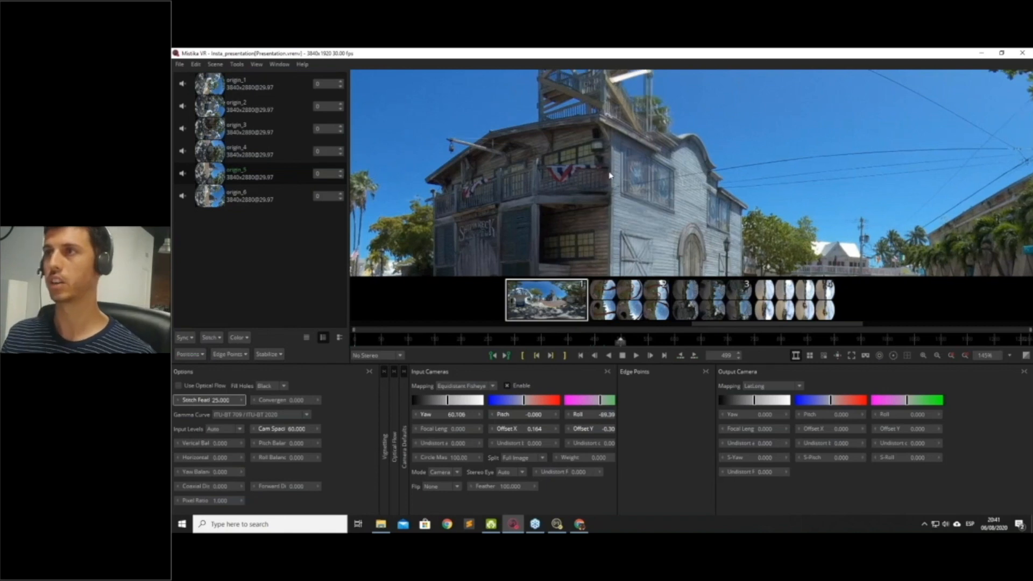
scroll(609, 173, down, 5)
drag(608, 174, 626, 209)
scroll(565, 185, up, 5)
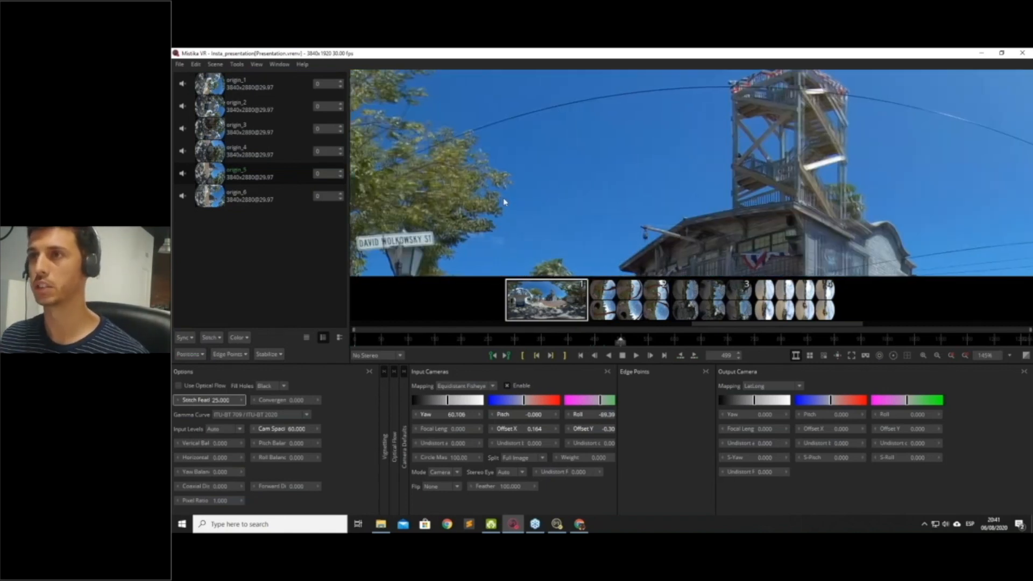
scroll(564, 181, up, 4)
drag(564, 181, 683, 179)
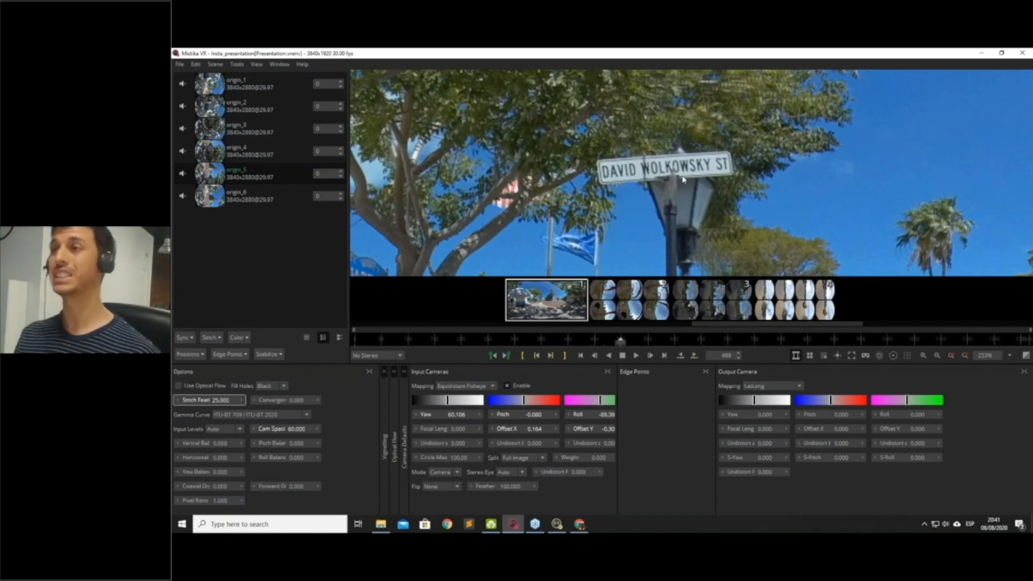
scroll(683, 179, down, 10)
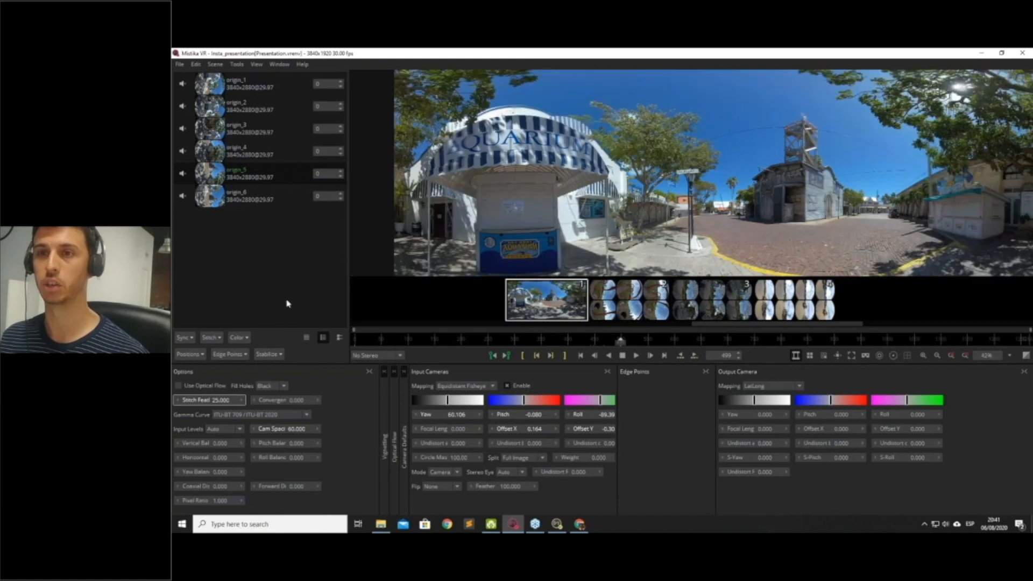
Toggle the seam and feather overlays and examine where they cross the aquarium awning, the street sign and the wooden building.
click(894, 357)
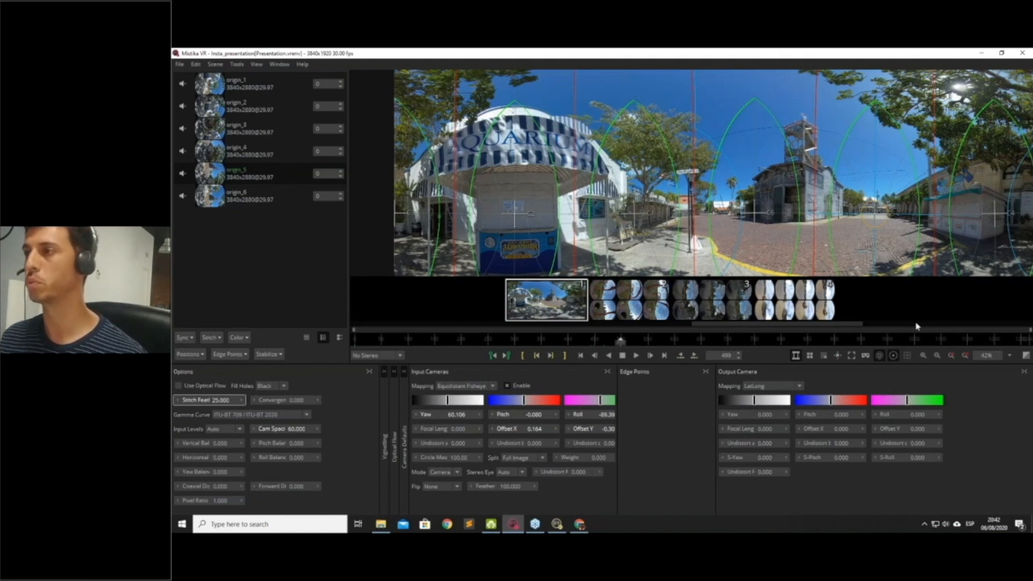
click(879, 357)
scroll(604, 223, up, 5)
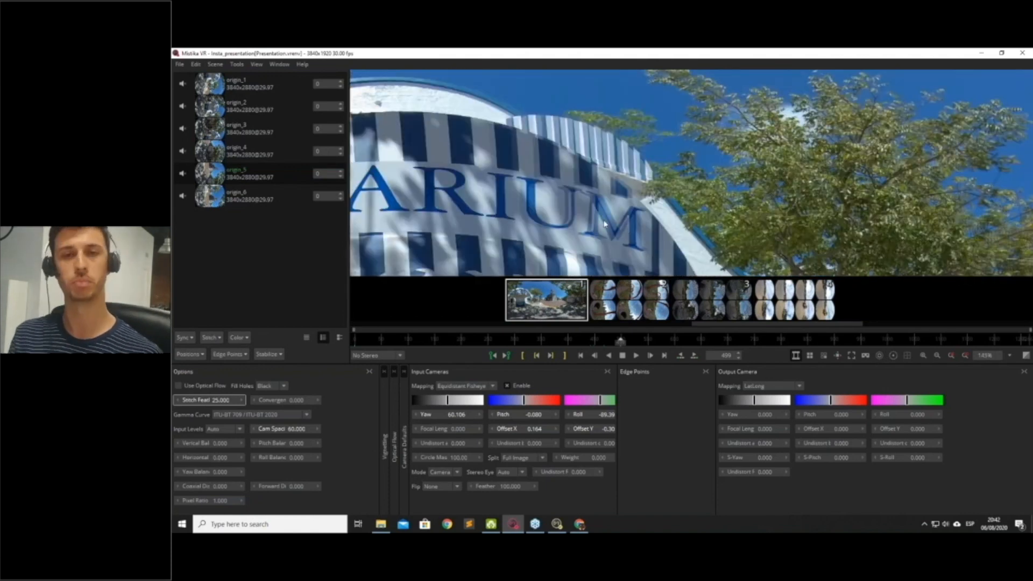
click(880, 356)
scroll(663, 247, down, 6)
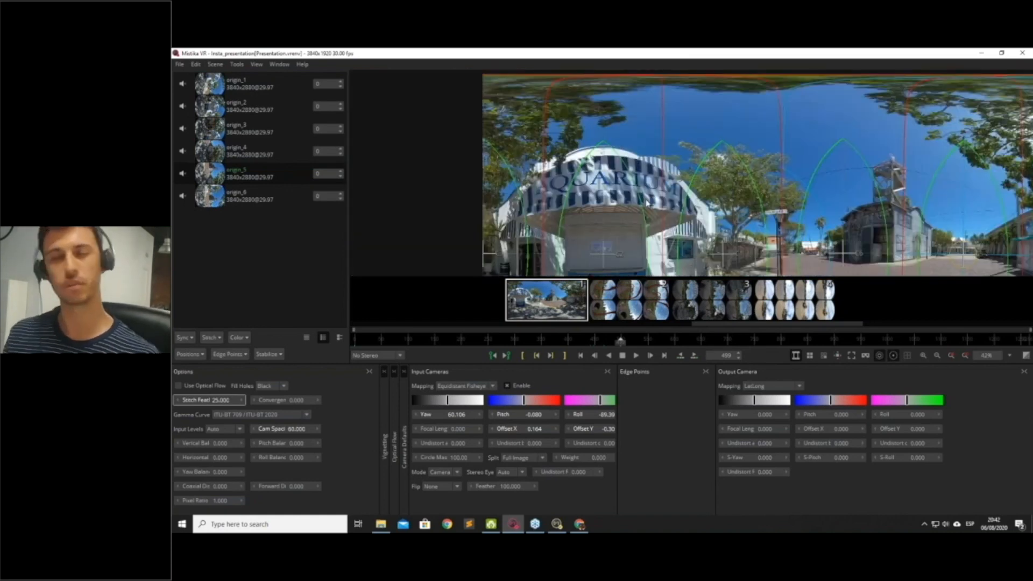
drag(663, 247, 661, 243)
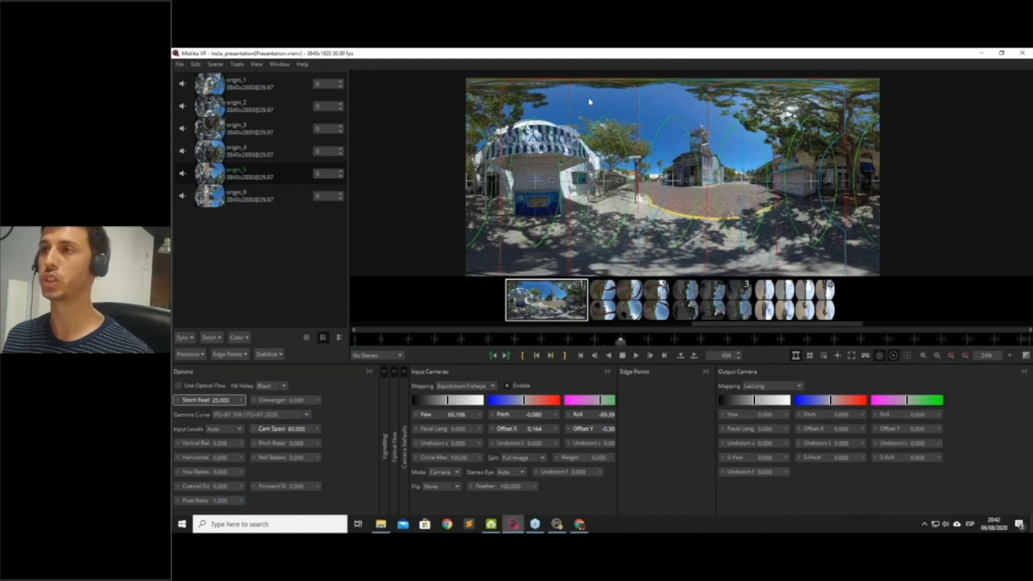
scroll(509, 170, up, 5)
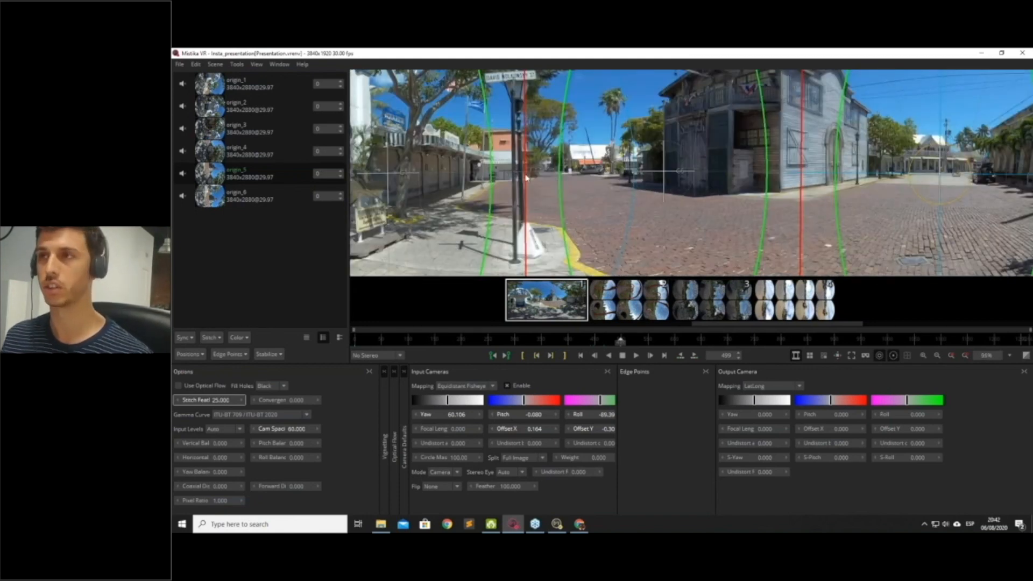
scroll(527, 177, down, 6)
drag(526, 177, 605, 199)
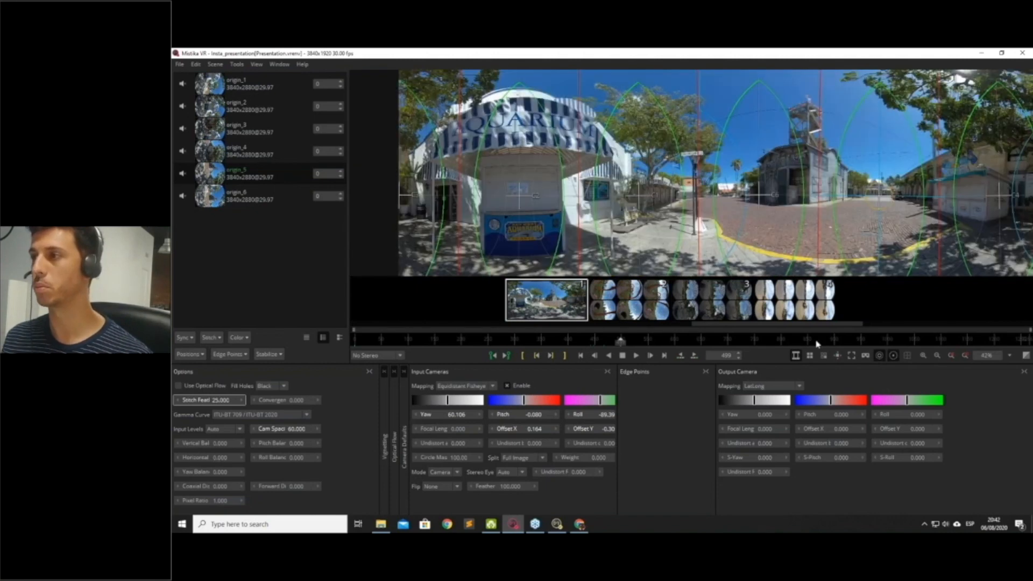
Hide the seam and feather overlays and enable optical flow with the aquarium awning in view.
click(894, 357)
scroll(666, 211, up, 4)
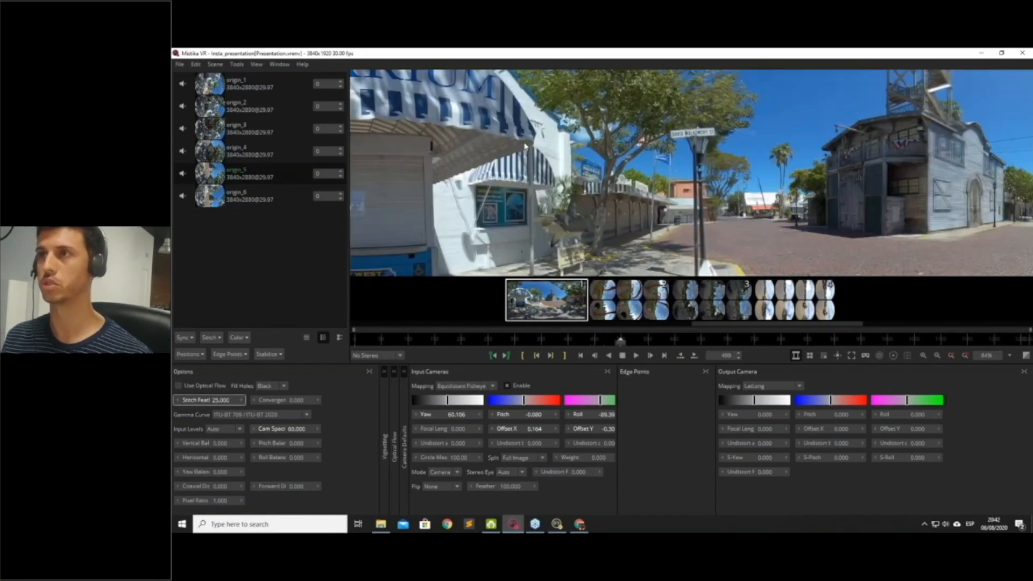
scroll(665, 212, up, 2)
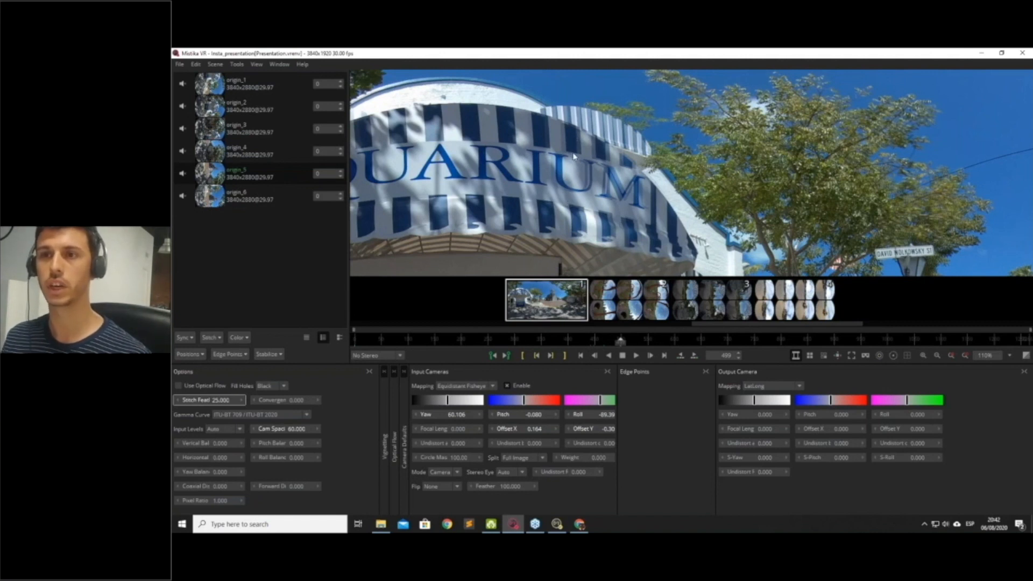
click(180, 386)
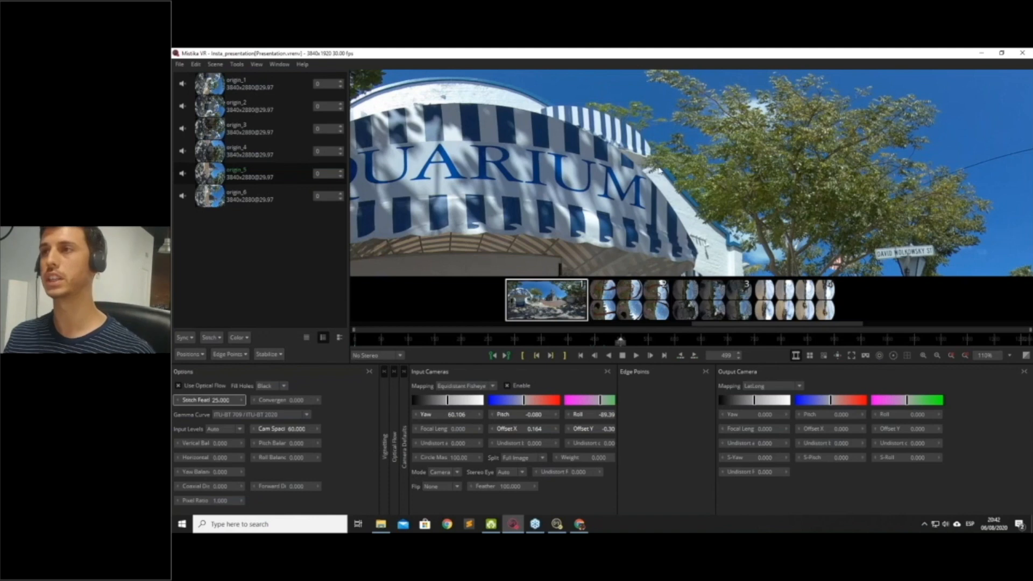
Check the stitching of the tower top and its flag at several frames along the timeline, ending at frame 845.
scroll(604, 237, down, 4)
drag(800, 178, 638, 176)
scroll(683, 177, up, 2)
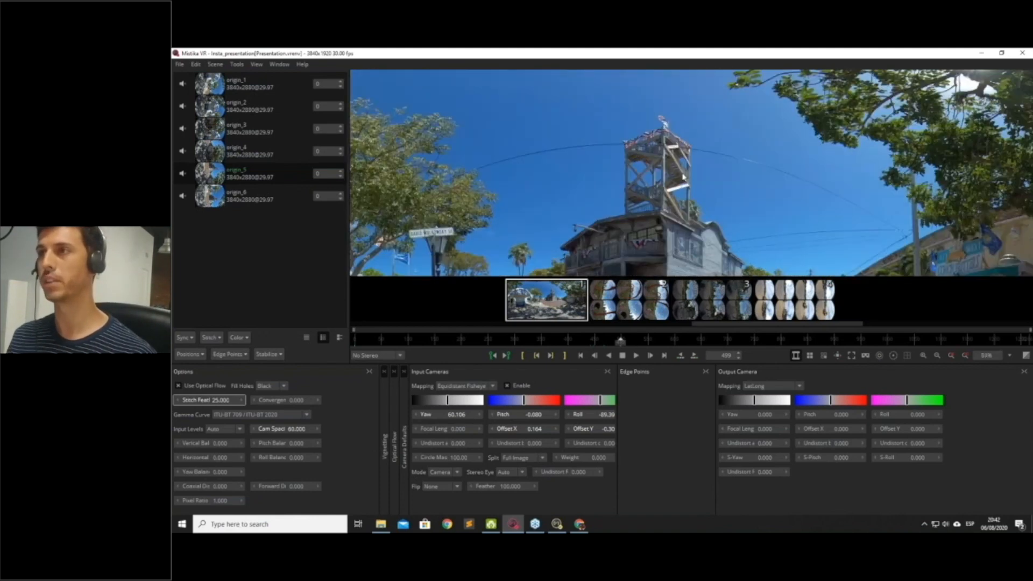
scroll(683, 177, up, 5)
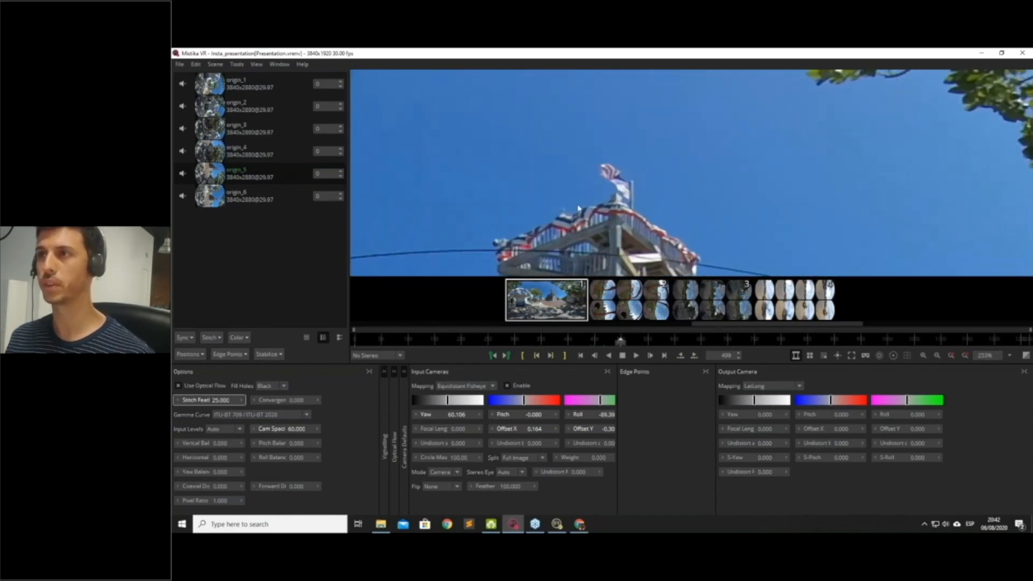
click(755, 343)
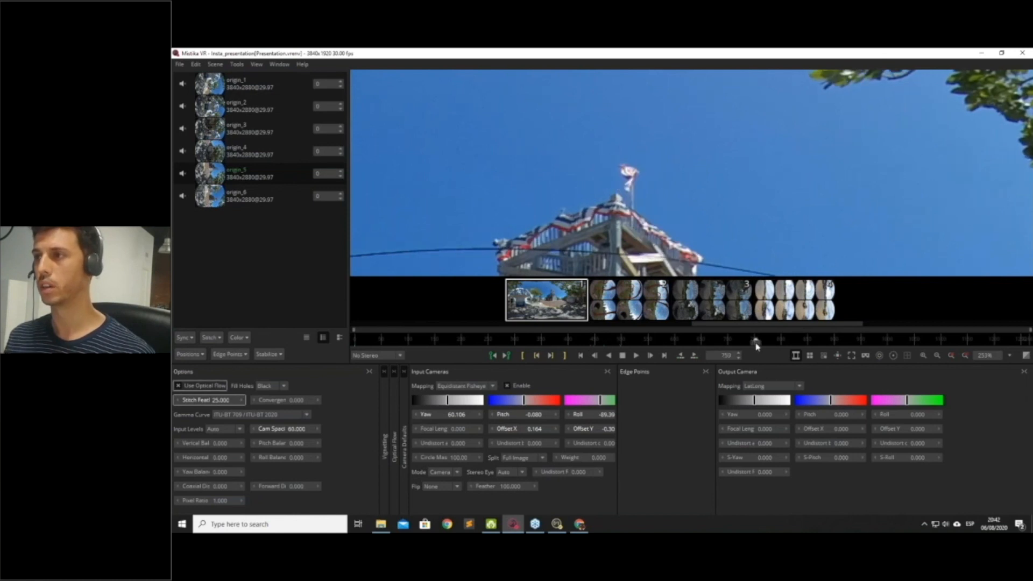
click(850, 341)
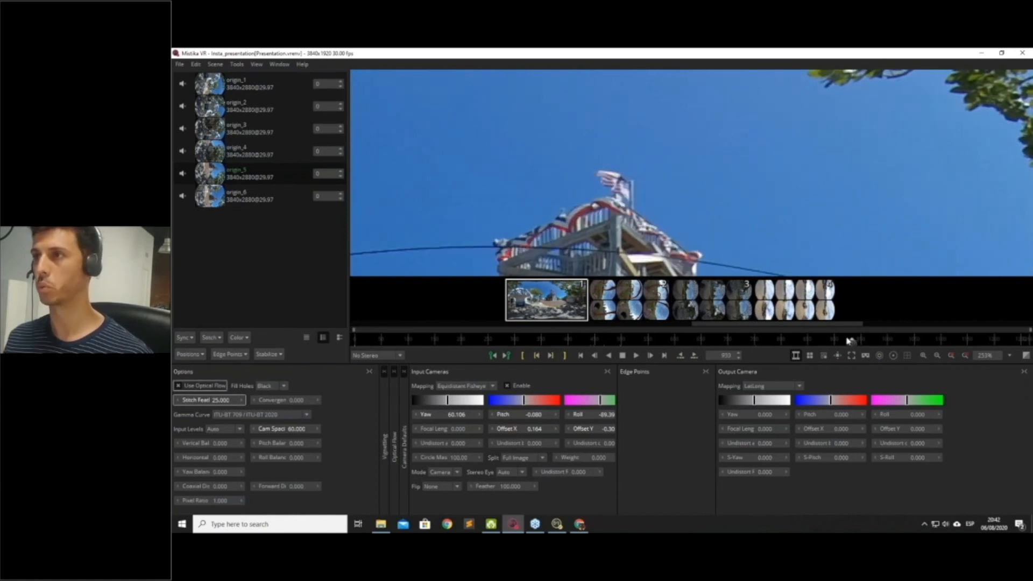
click(587, 342)
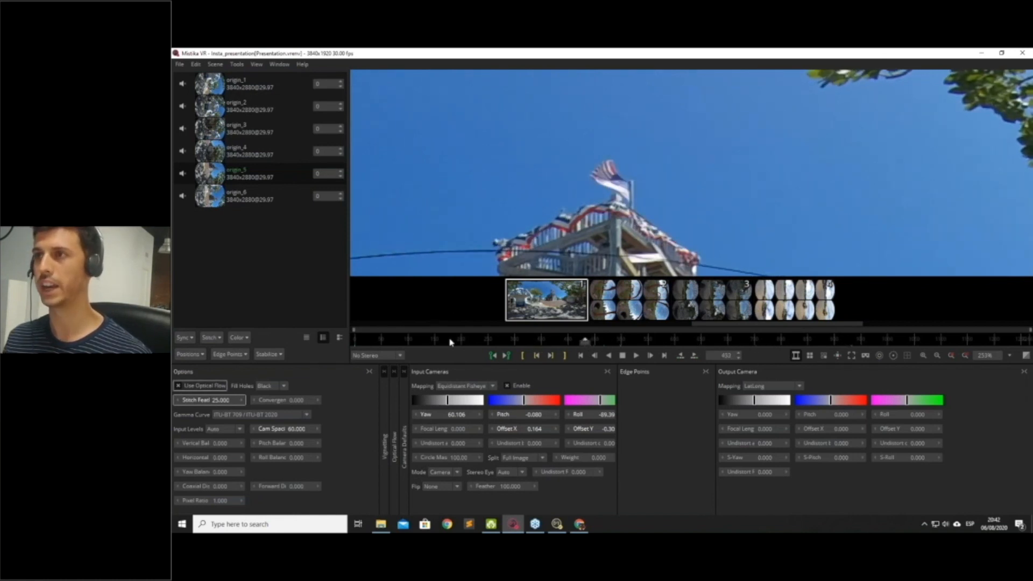
click(633, 343)
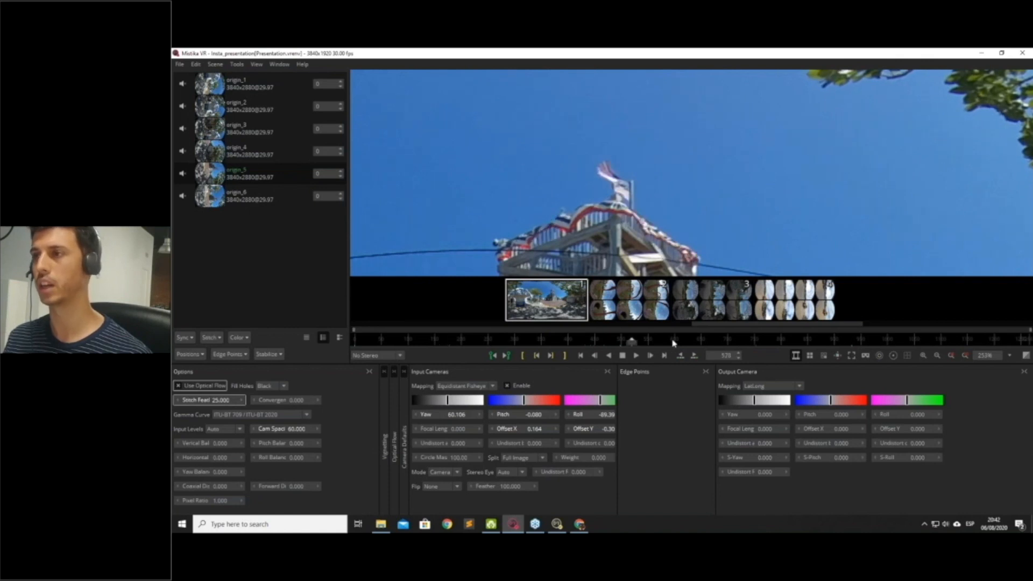
click(806, 342)
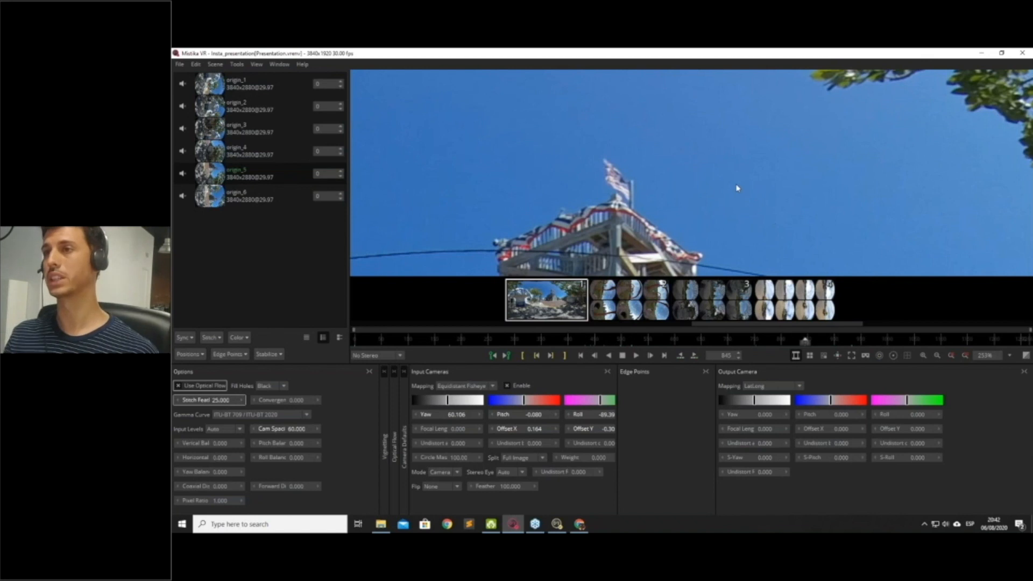
Bring the whole panorama into view and set the stereo display mode to B&W Anaglyph.
scroll(738, 188, down, 10)
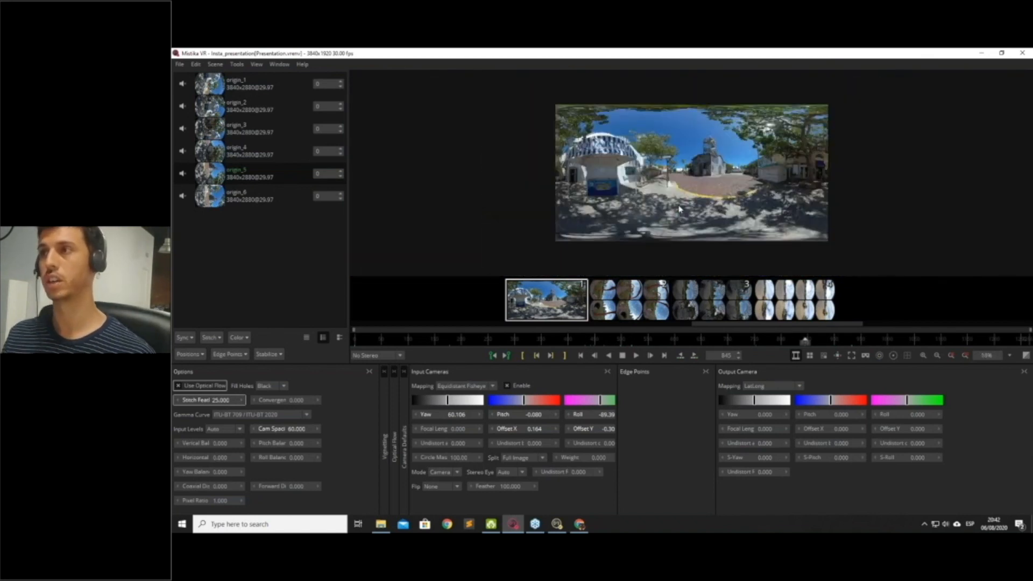
scroll(680, 209, up, 2)
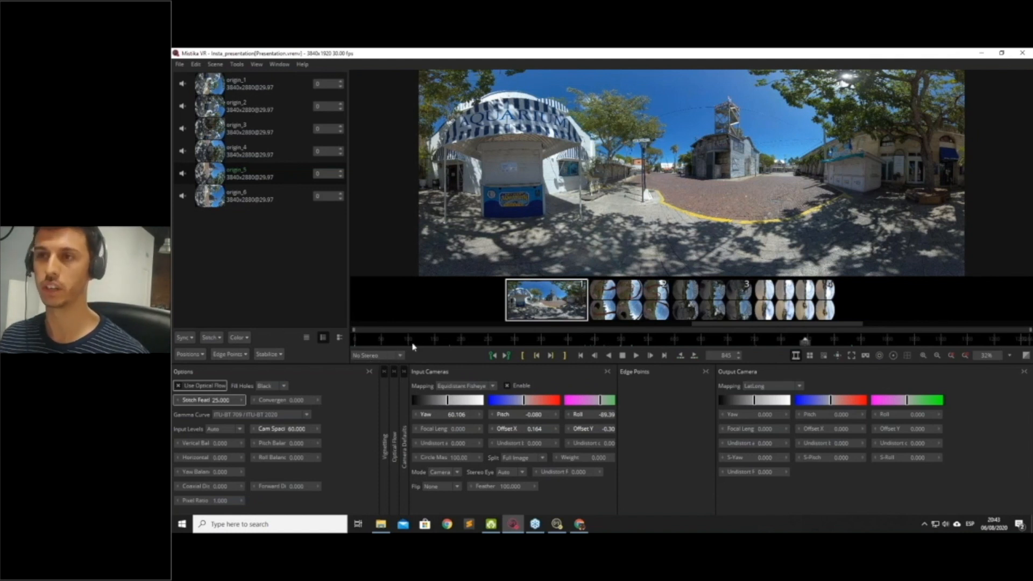
click(376, 358)
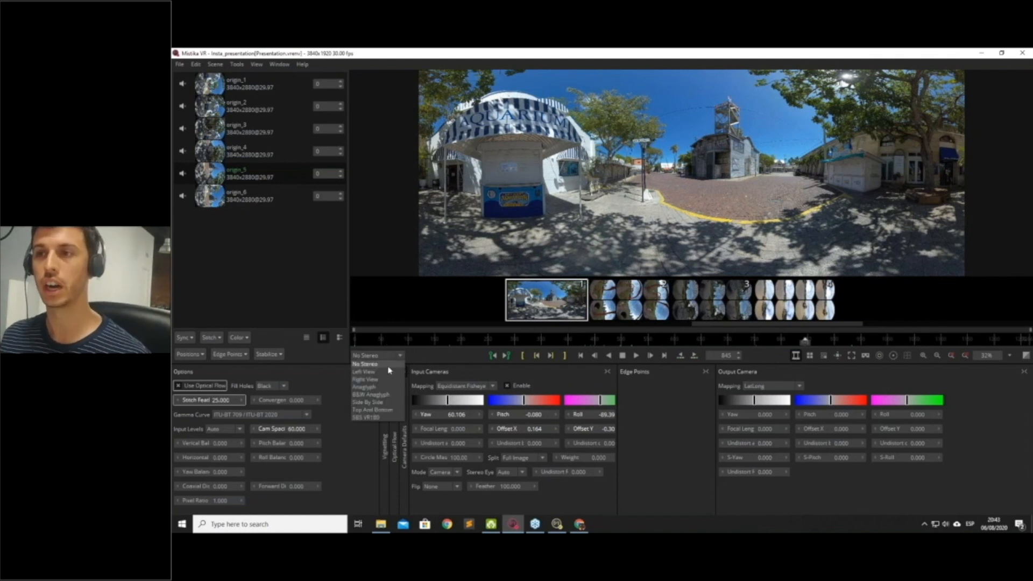
click(385, 396)
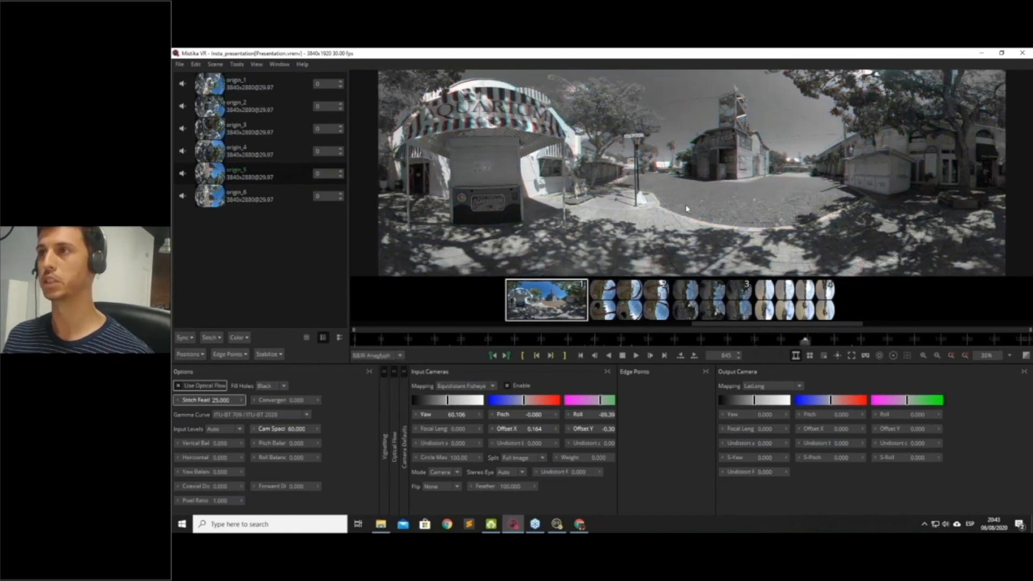
Examine the stereo separation around the street corner, the wooden building and the distant house at the end of the street.
scroll(685, 207, up, 2)
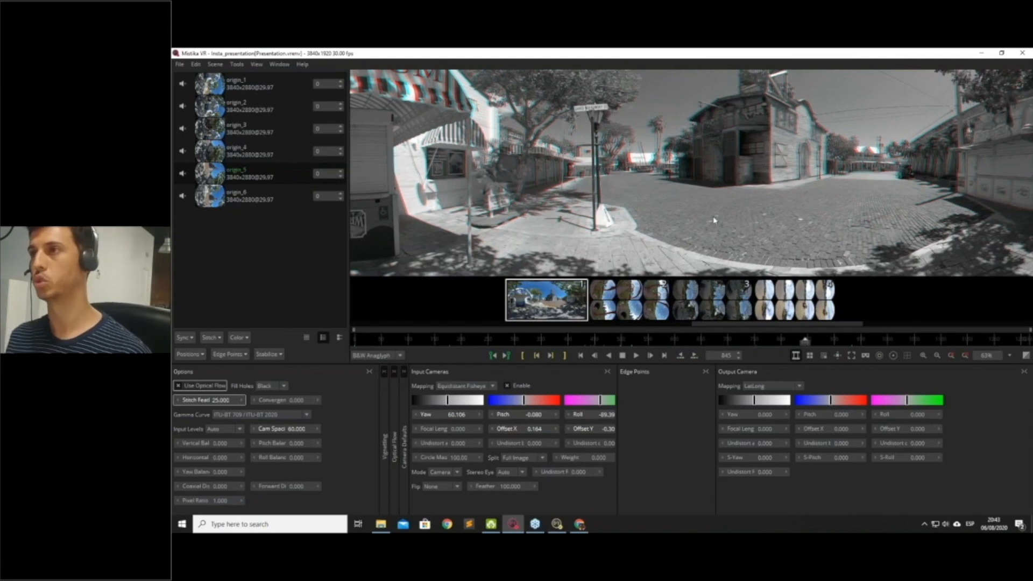
scroll(655, 171, down, 2)
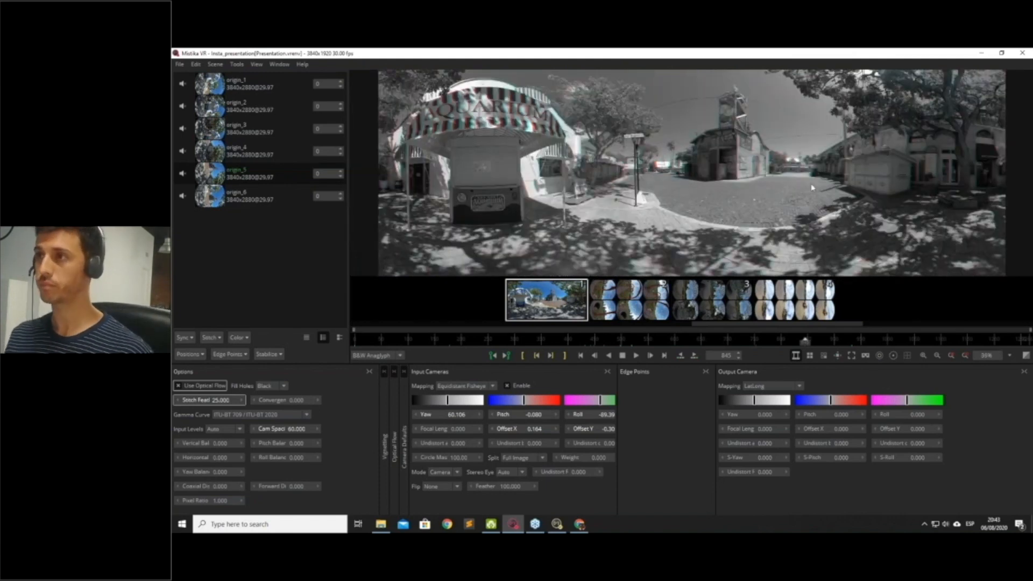
scroll(813, 187, up, 3)
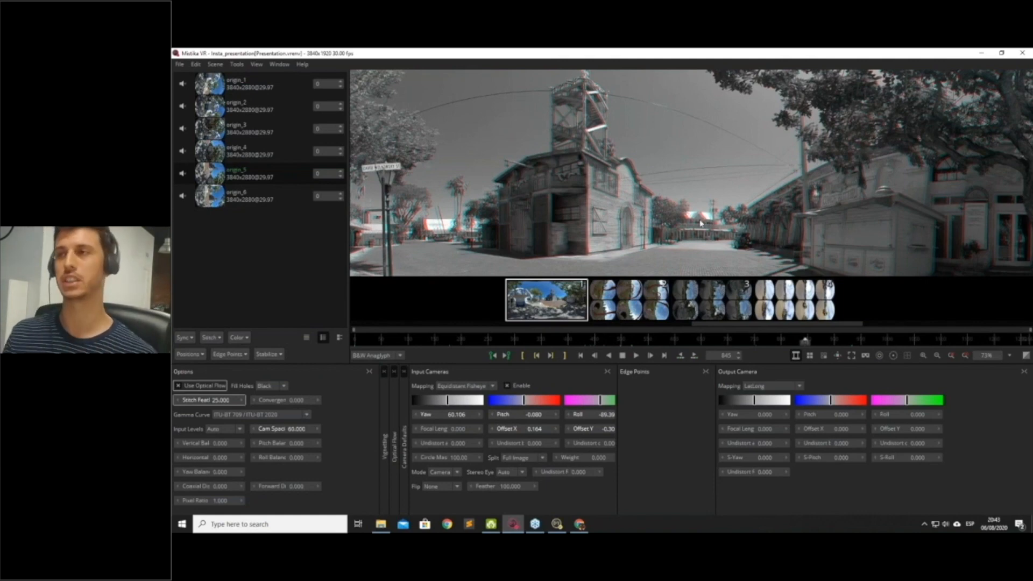
scroll(690, 240, up, 5)
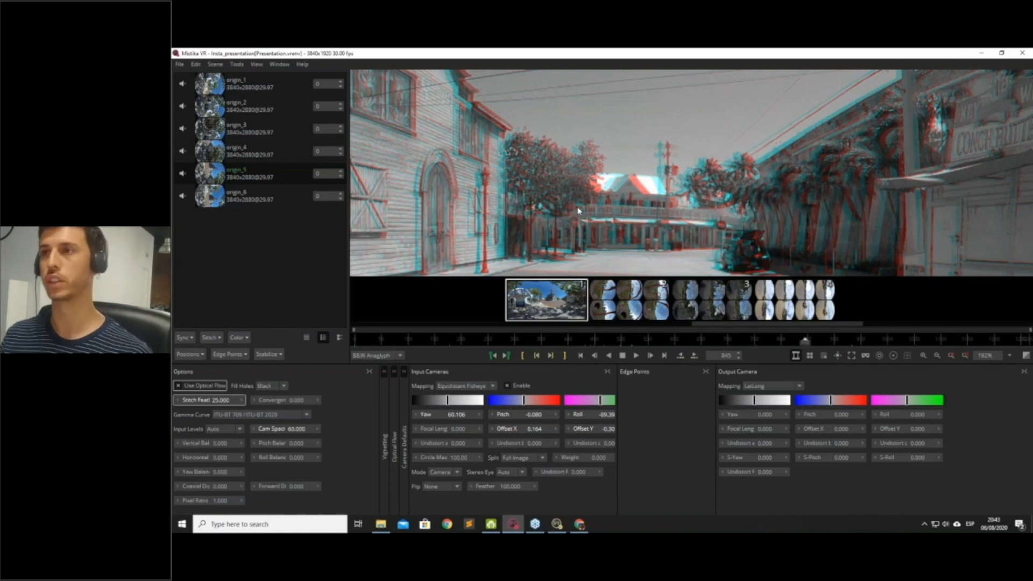
scroll(576, 207, down, 5)
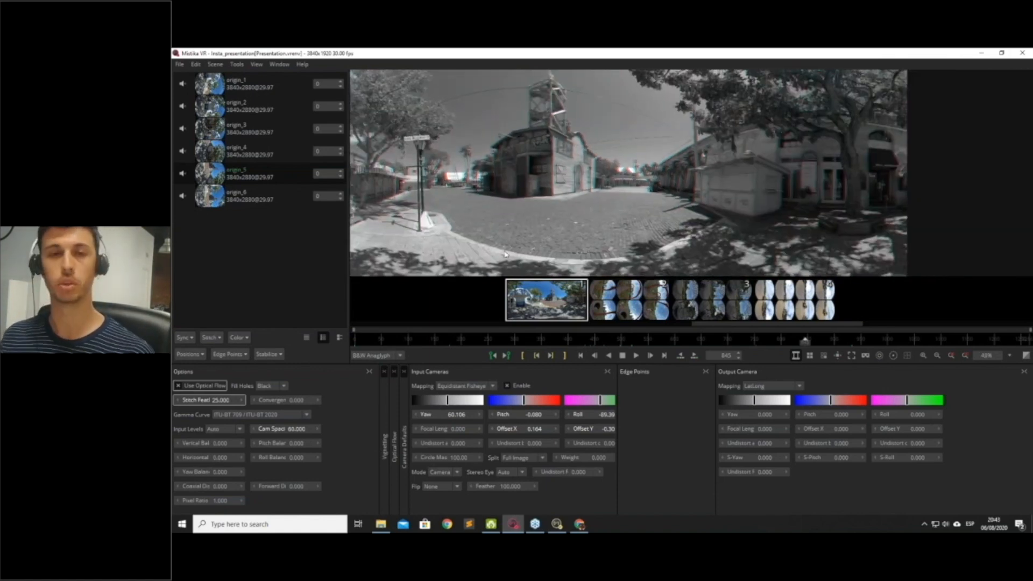
scroll(633, 212, up, 3)
scroll(576, 205, up, 3)
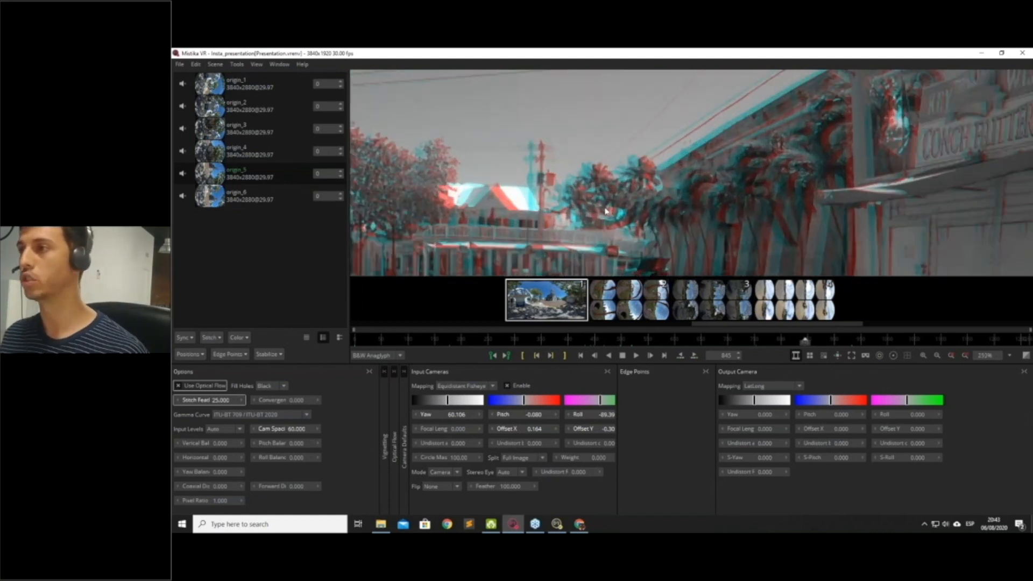
Display the seam and feather overlays on the anaglyph view and inspect the seam crossing the distant house.
click(894, 356)
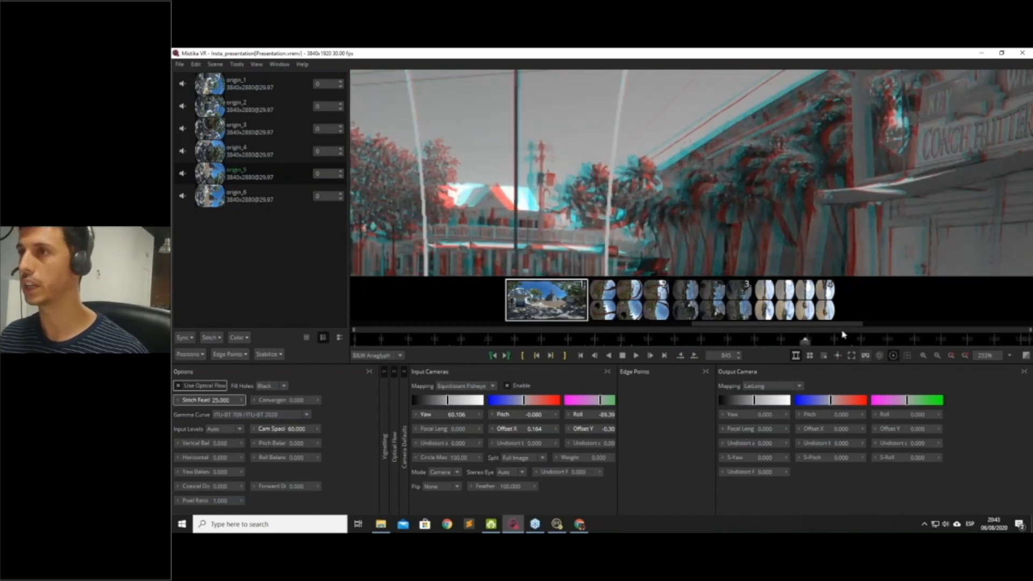
drag(555, 175, 618, 195)
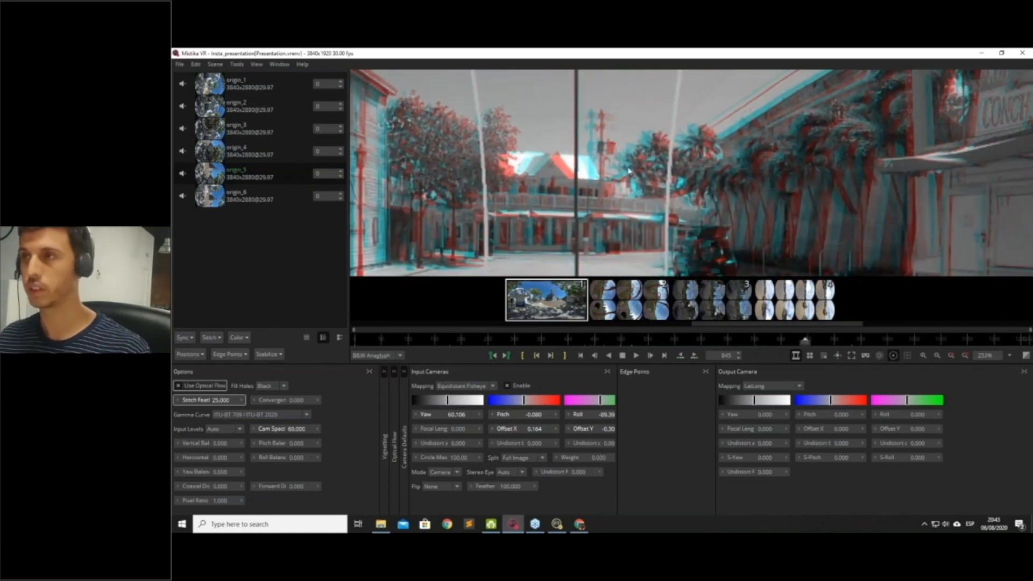
scroll(628, 170, up, 1)
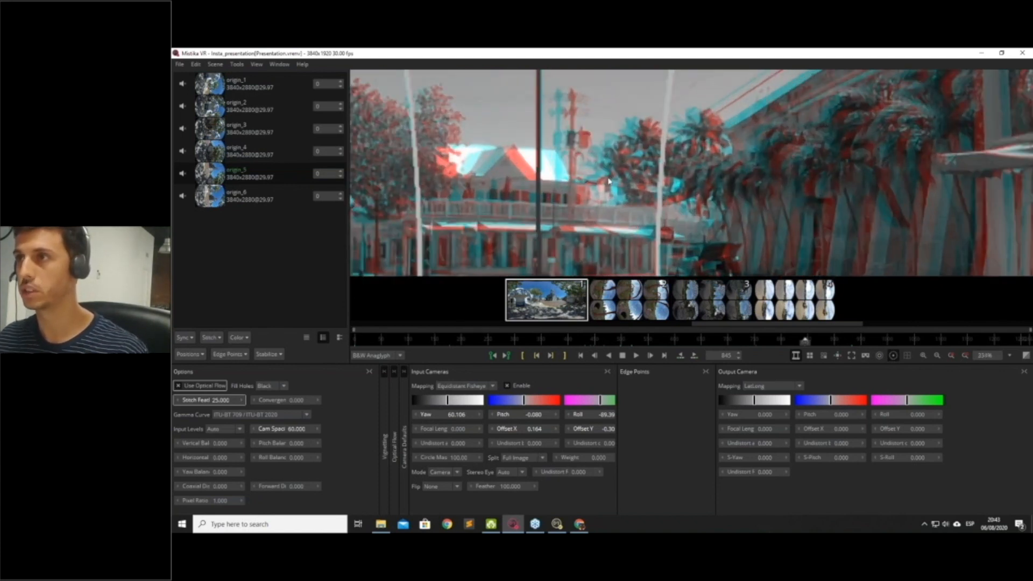
click(879, 356)
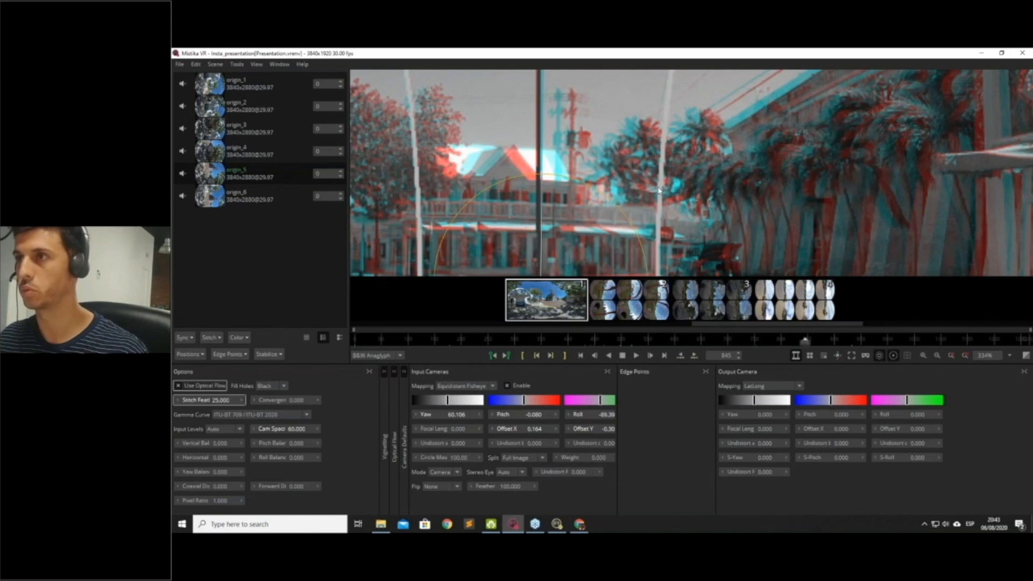
Align the anaglyph images of the distant house at the end of the street with origin_5 selected, bringing Convergence to -0.452.
scroll(670, 245, down, 5)
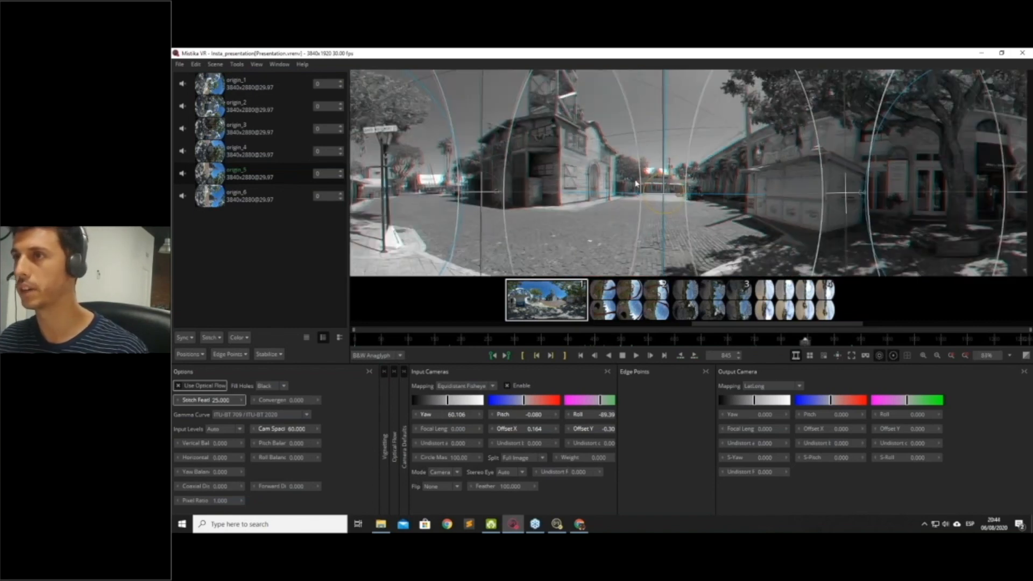
click(432, 198)
scroll(629, 177, up, 4)
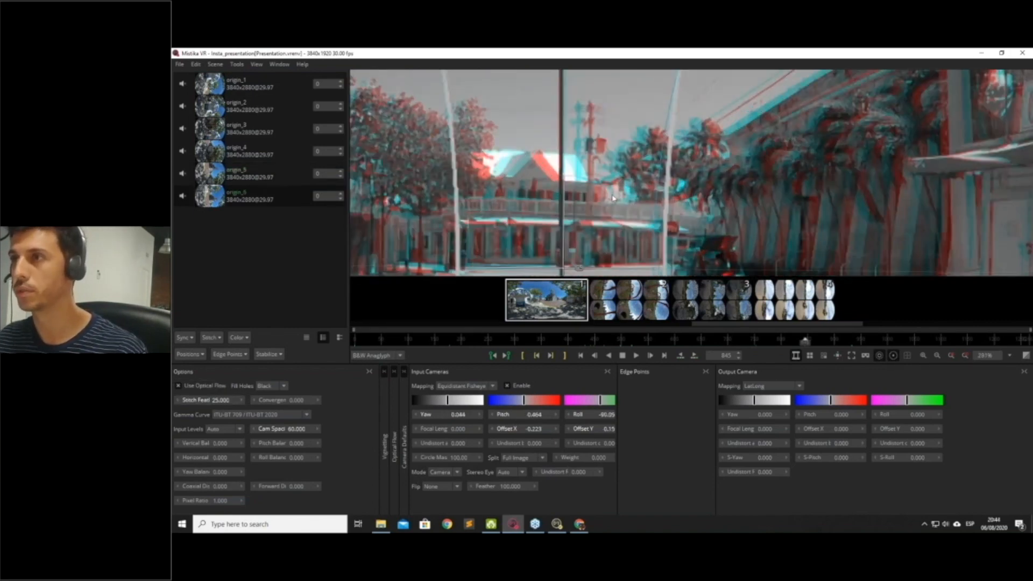
click(613, 198)
scroll(611, 162, up, 2)
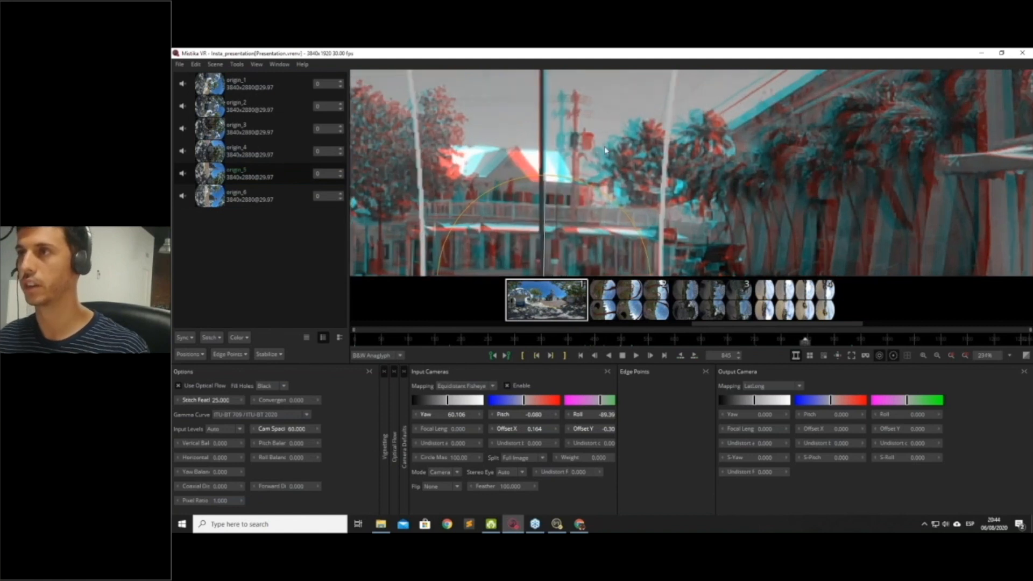
drag(617, 145, 460, 153)
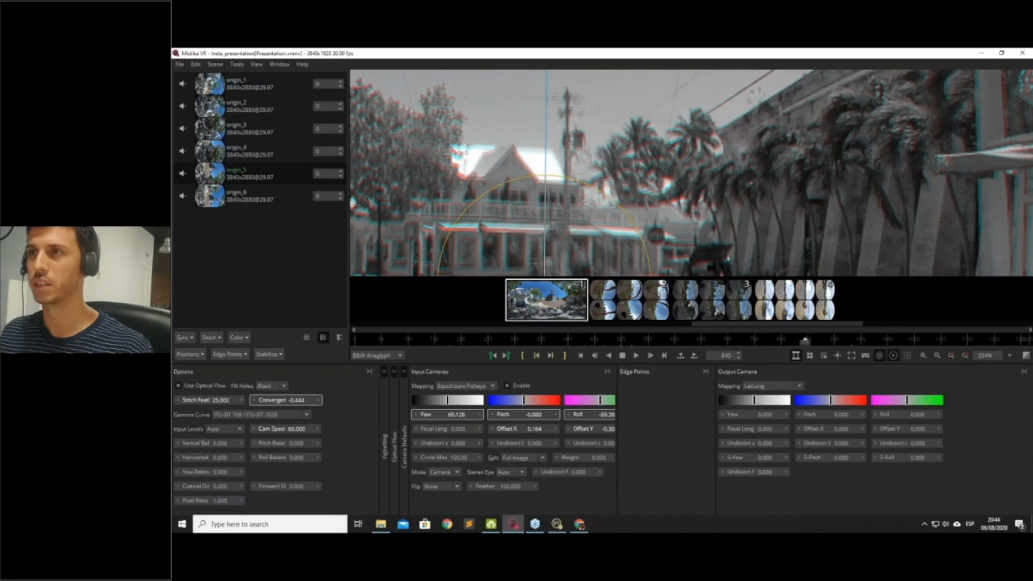
drag(285, 400, 282, 400)
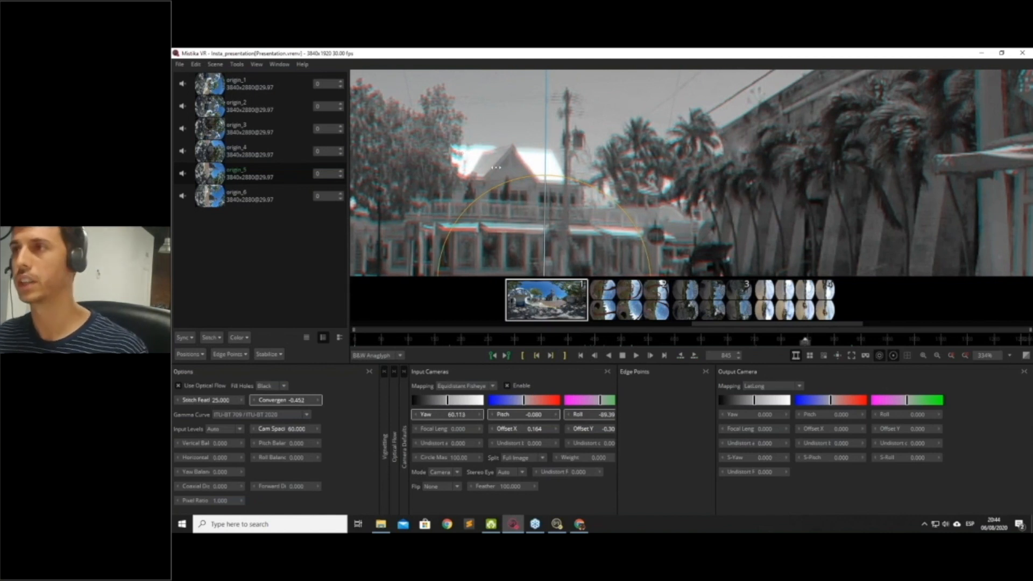
Refine the stereo convergence to -0.711 by aligning the anaglyph images of the distant white-roofed building beyond the street sign.
scroll(651, 154, down, 5)
drag(492, 195, 615, 206)
scroll(615, 205, up, 5)
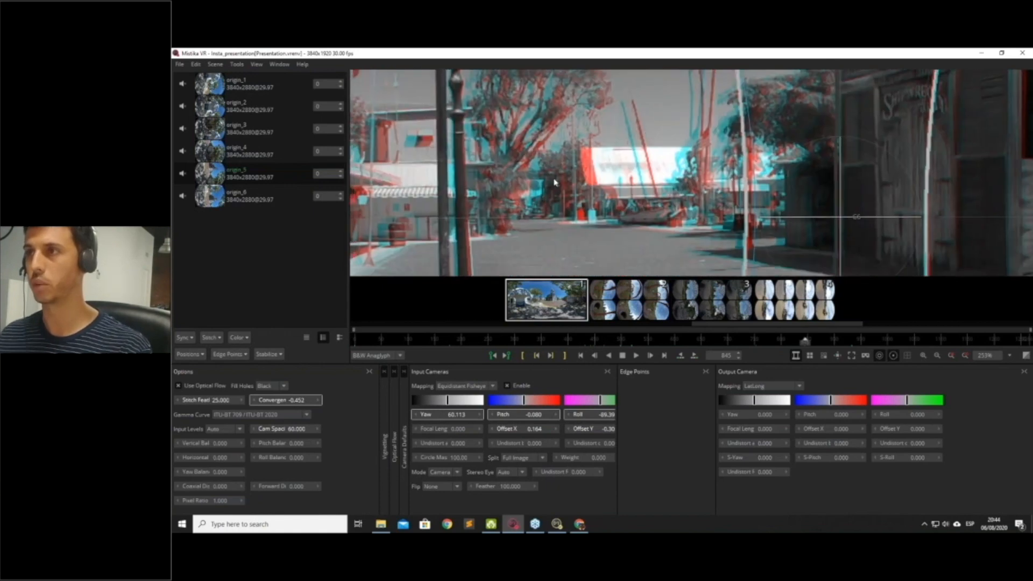
scroll(625, 191, up, 2)
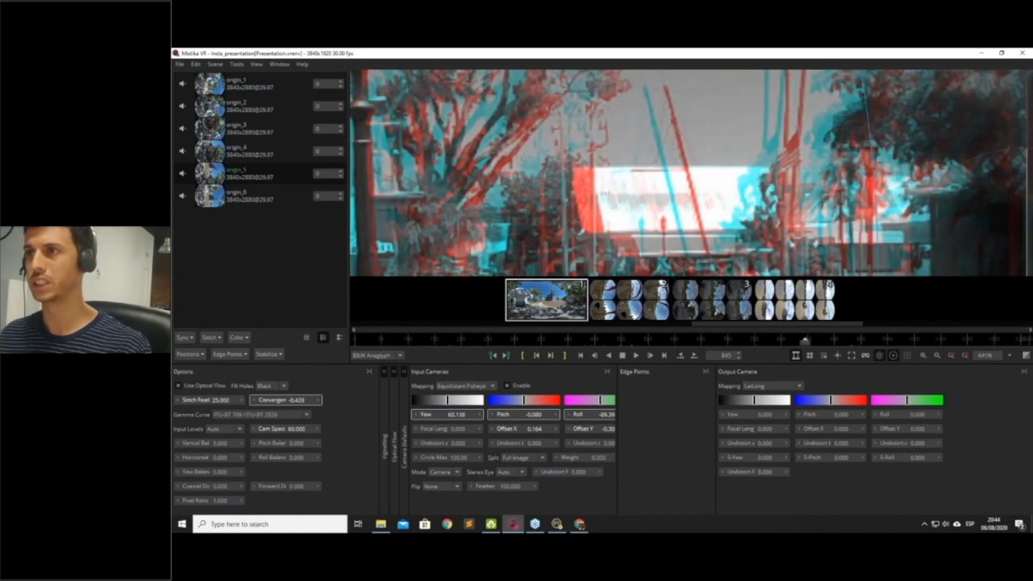
drag(597, 192, 580, 192)
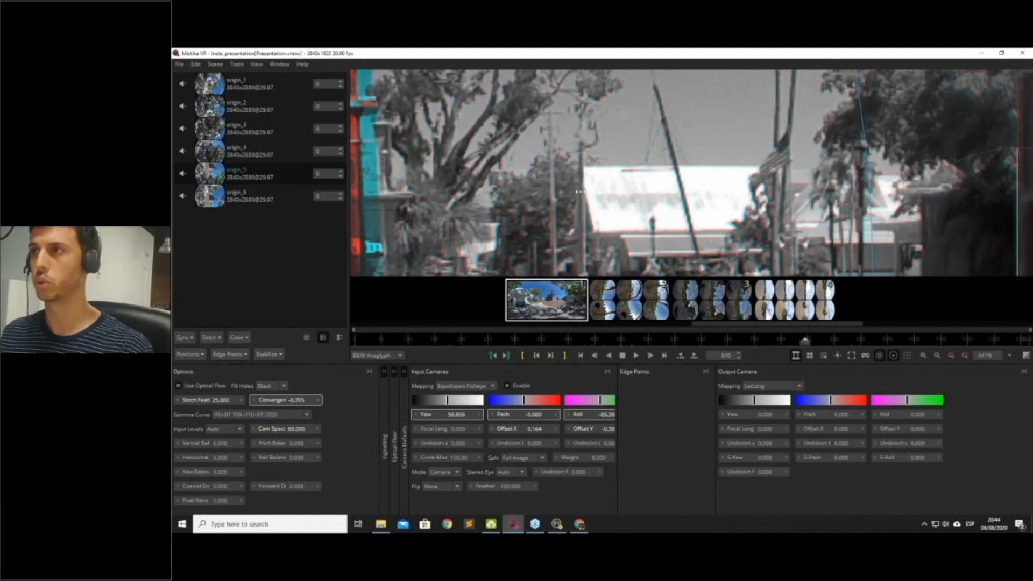
Review the anaglyph across the street scene and hide the seam and feather overlays.
scroll(638, 206, down, 6)
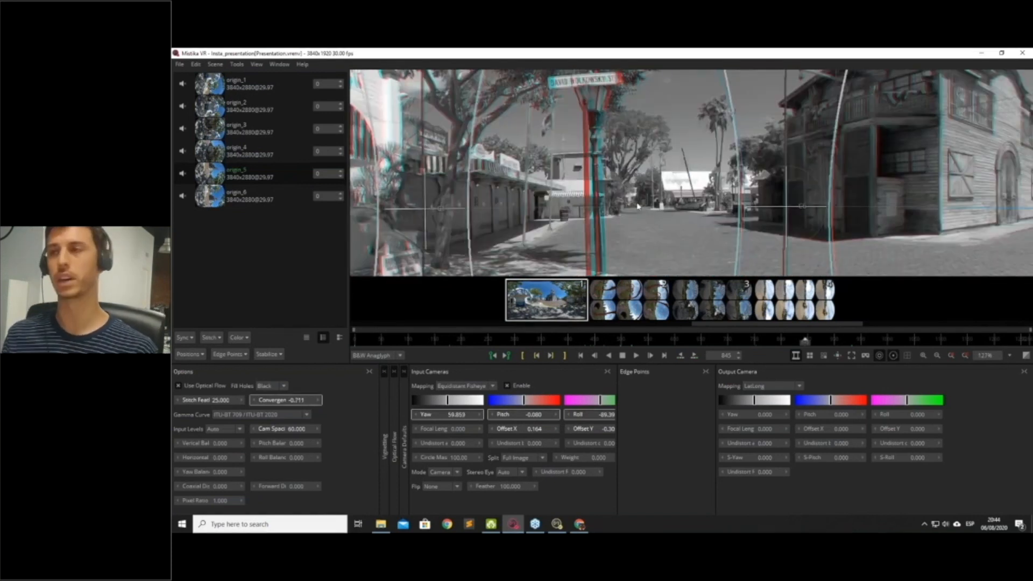
scroll(662, 200, down, 1)
drag(695, 197, 525, 185)
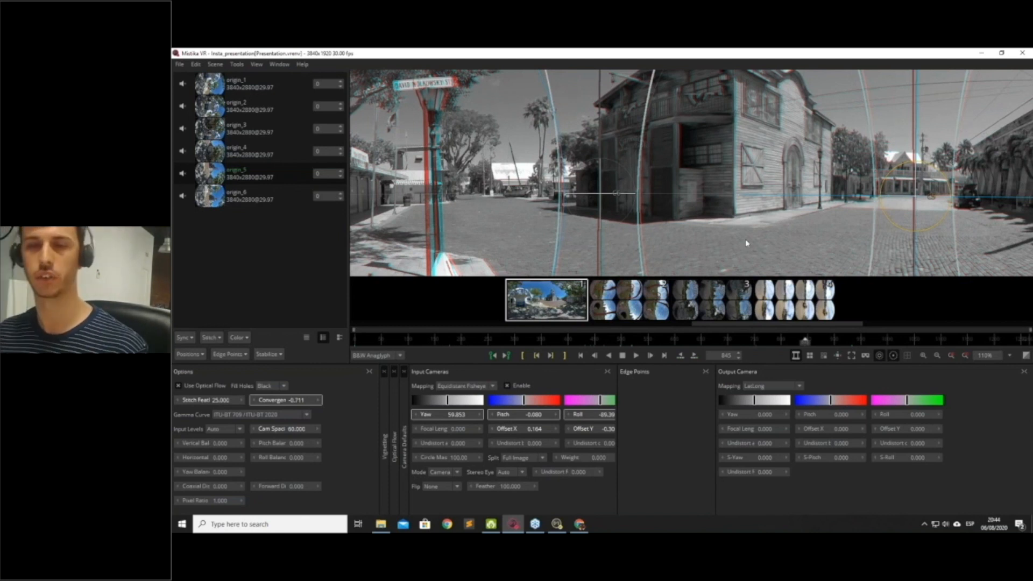
scroll(547, 203, down, 3)
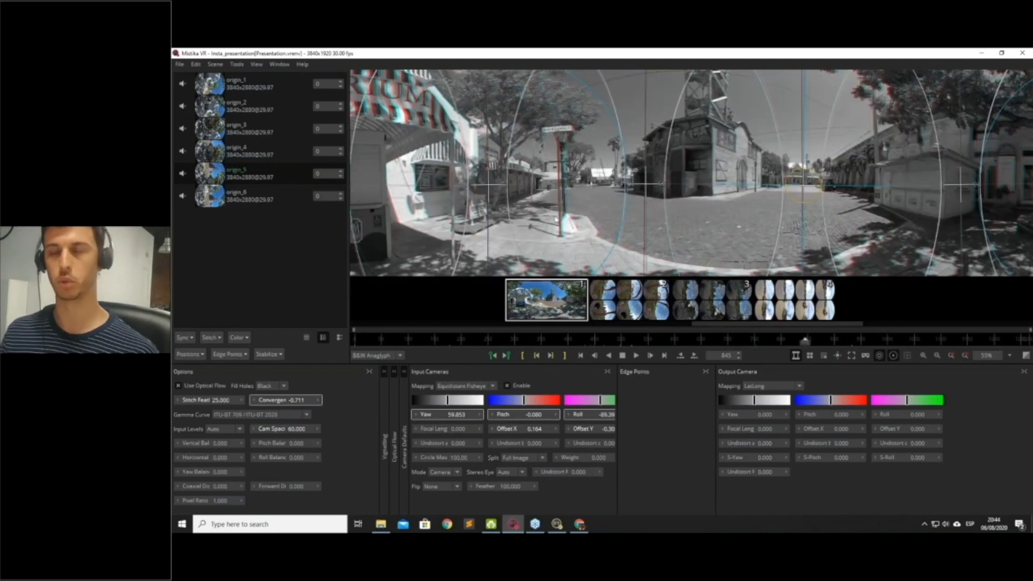
scroll(665, 208, up, 3)
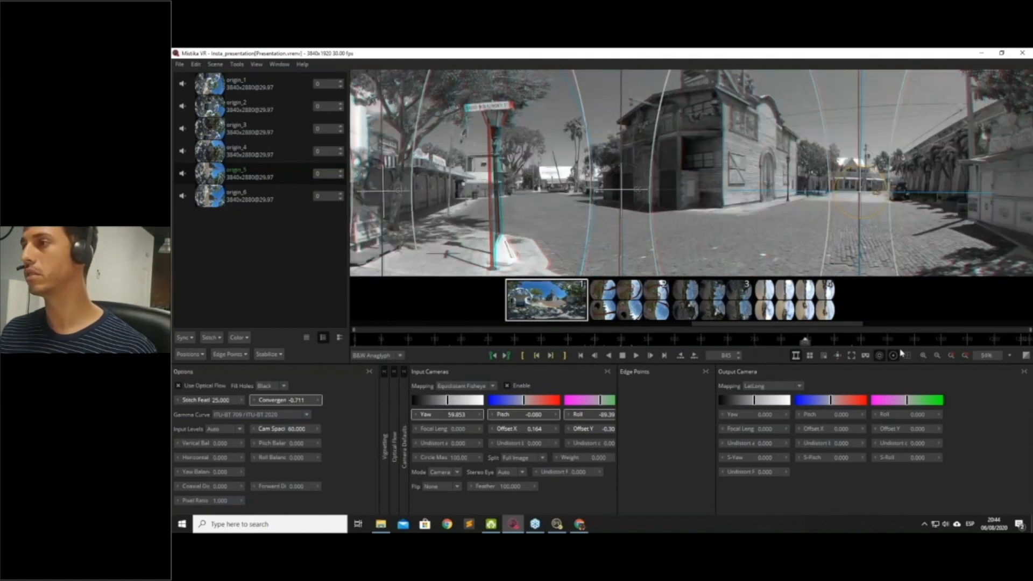
click(891, 358)
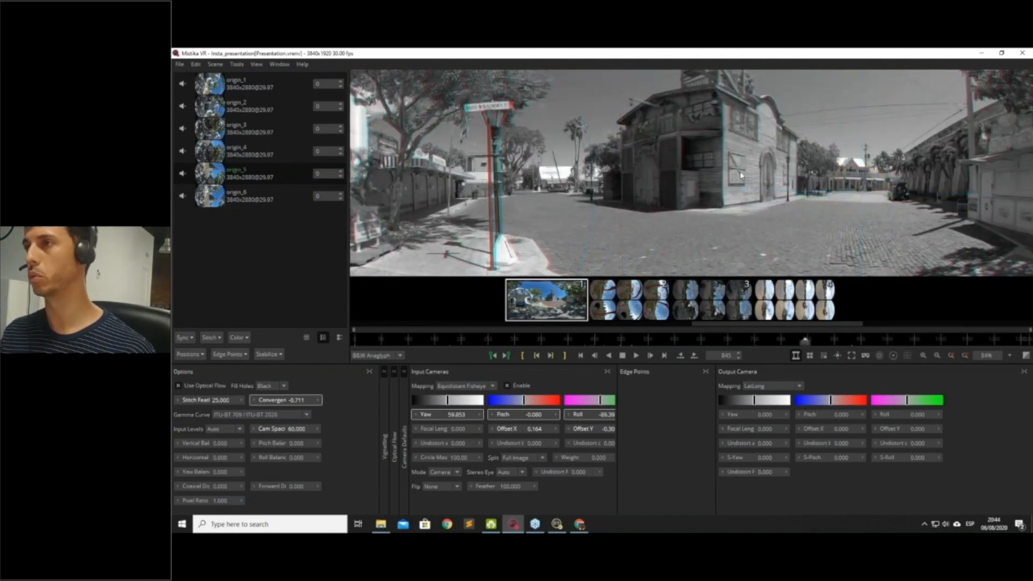
Examine the horizontal and vertical stereo offsets on the wooden building's corner and on its tower.
scroll(740, 171, up, 5)
scroll(604, 244, up, 2)
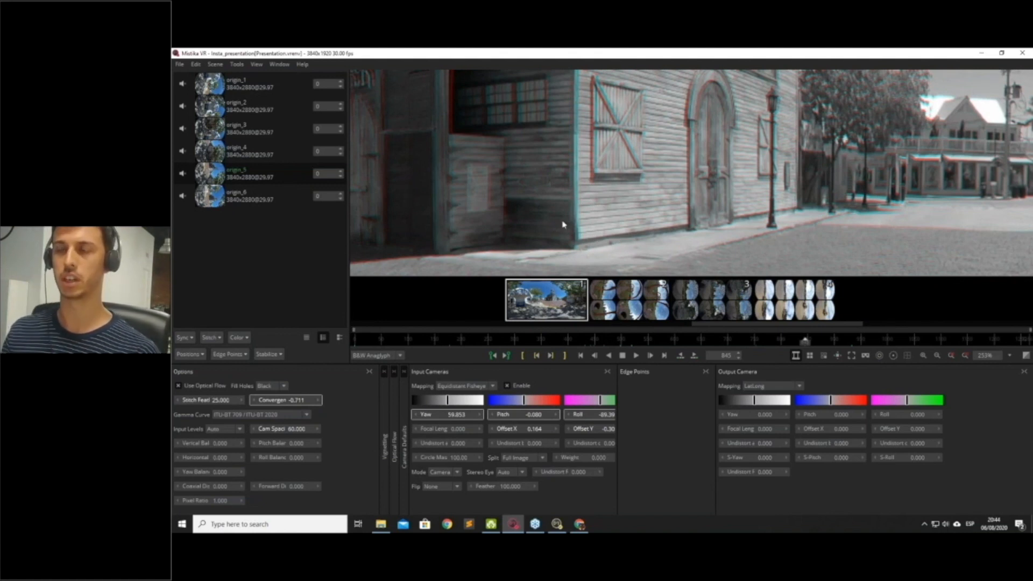
drag(586, 155, 558, 118)
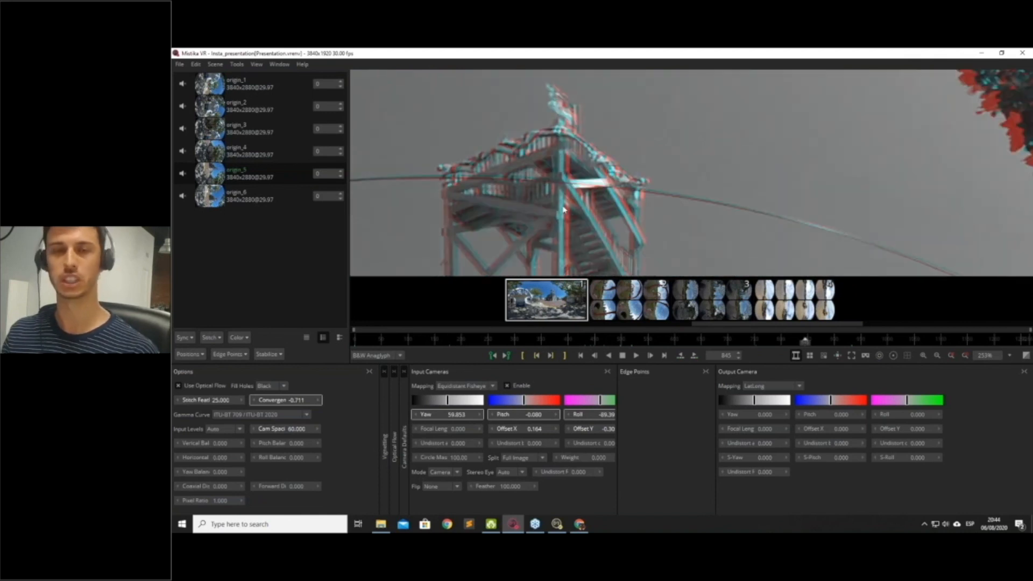
scroll(569, 231, down, 5)
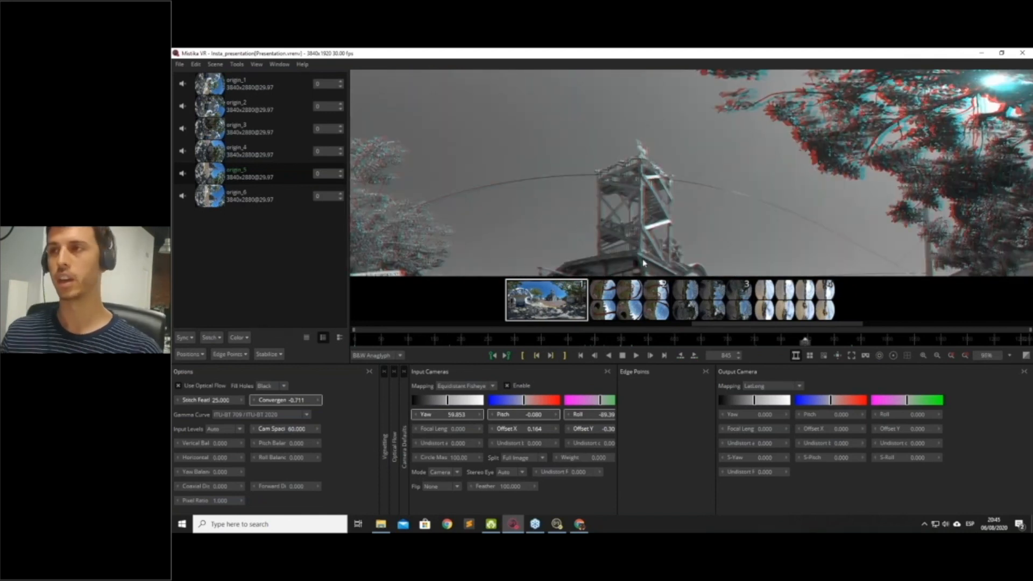
drag(642, 260, 631, 189)
drag(622, 236, 616, 177)
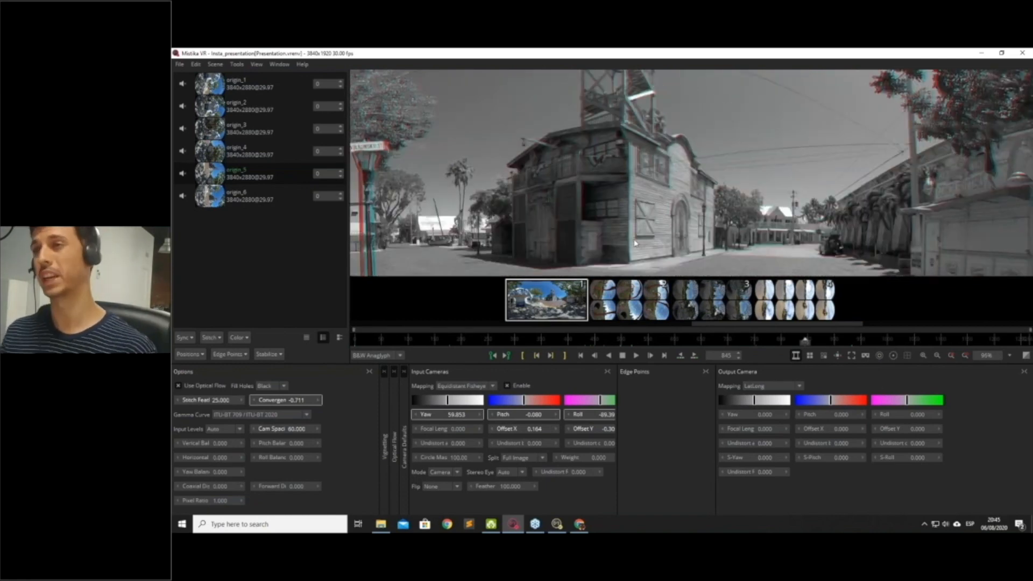
scroll(607, 237, up, 3)
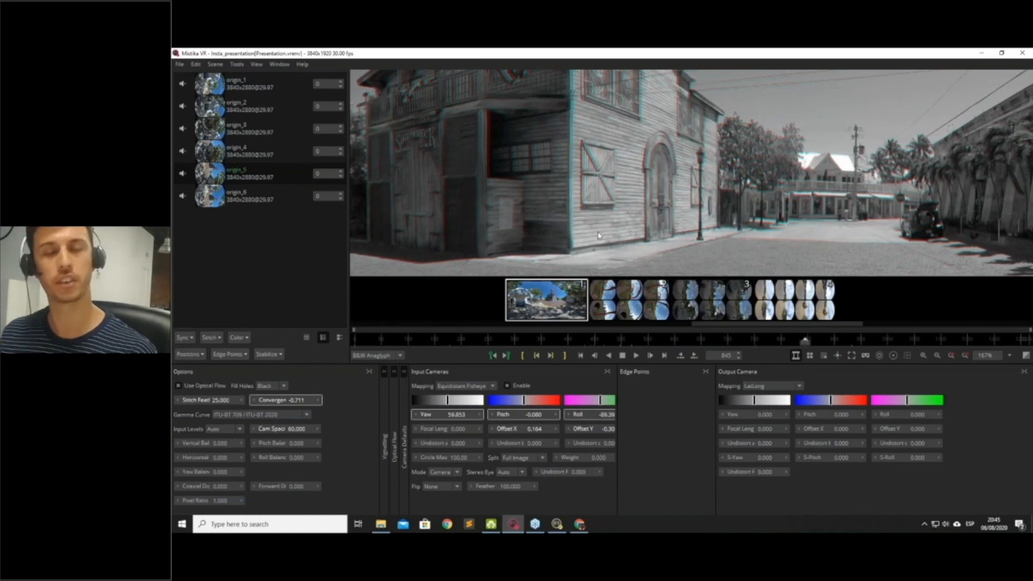
drag(578, 260, 532, 149)
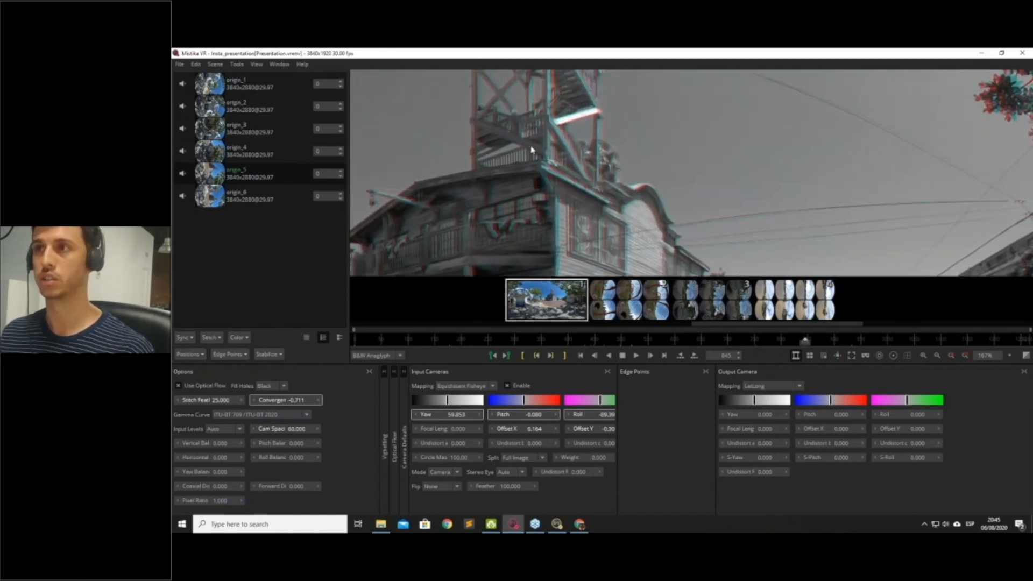
scroll(545, 167, down, 5)
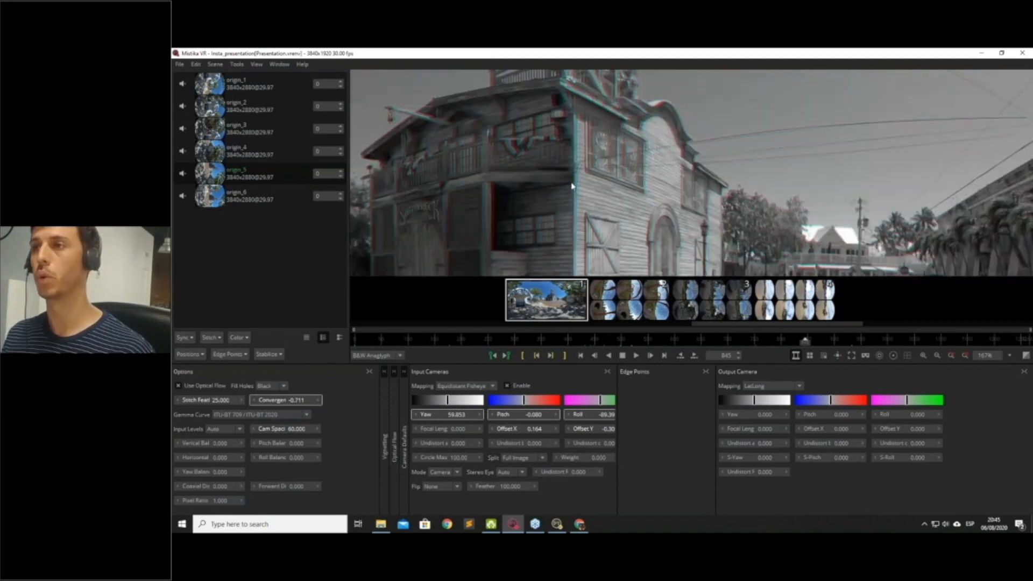
scroll(599, 159, up, 5)
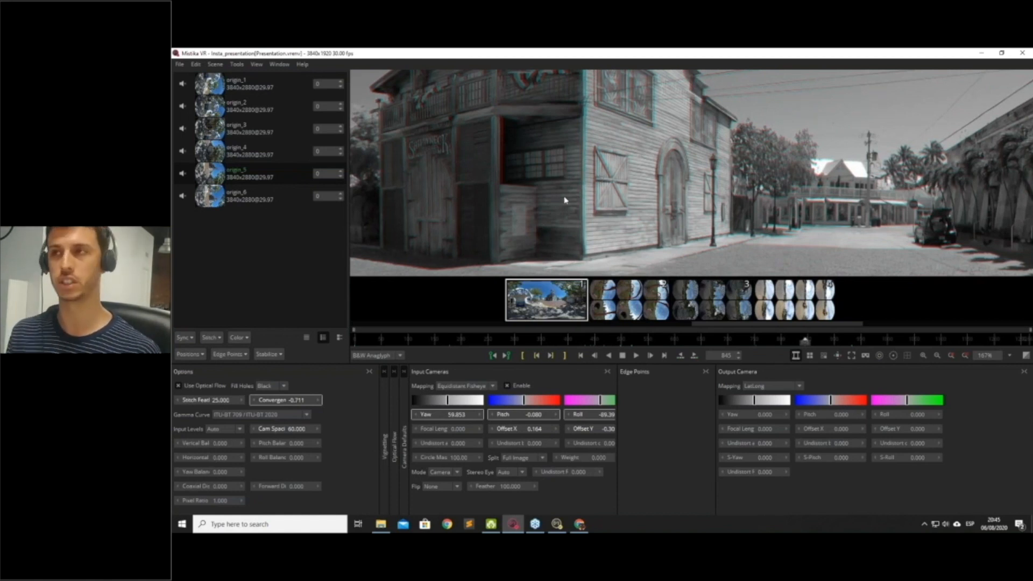
Set the Yaw Balance to 0.2 while checking the wooden building's corner.
double_click(178, 474)
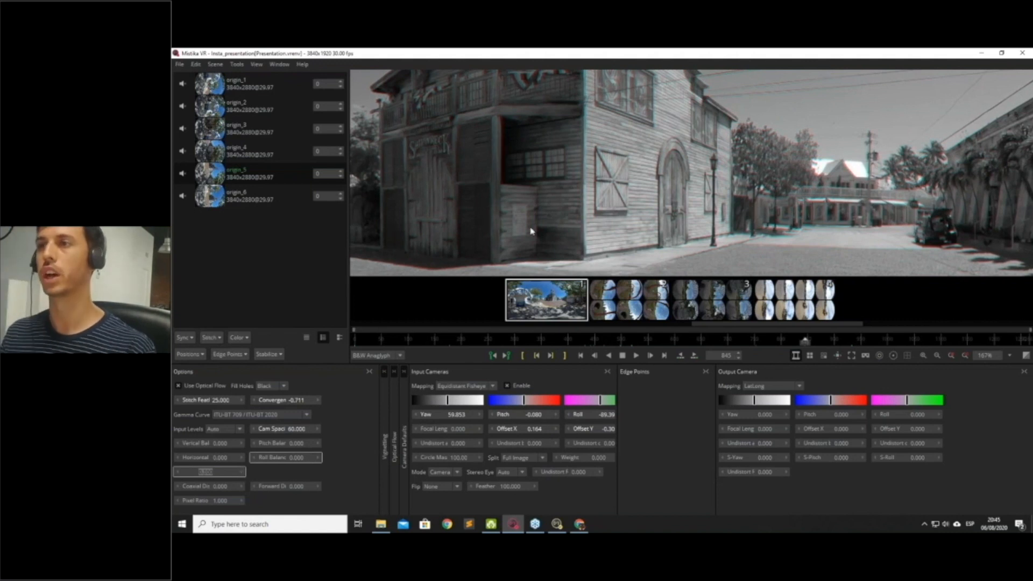
scroll(501, 210, up, 3)
text(0.2)
key(Return)
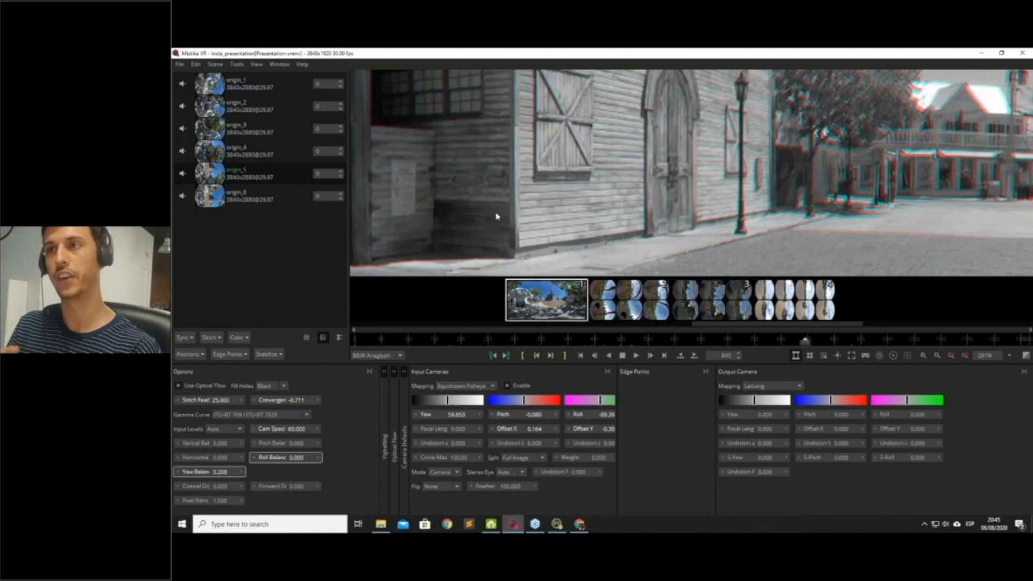
Set the Vertical Balance to -0.2 using the tower top as reference, and check the wooden building and whole panorama.
scroll(601, 195, down, 3)
drag(604, 97, 597, 190)
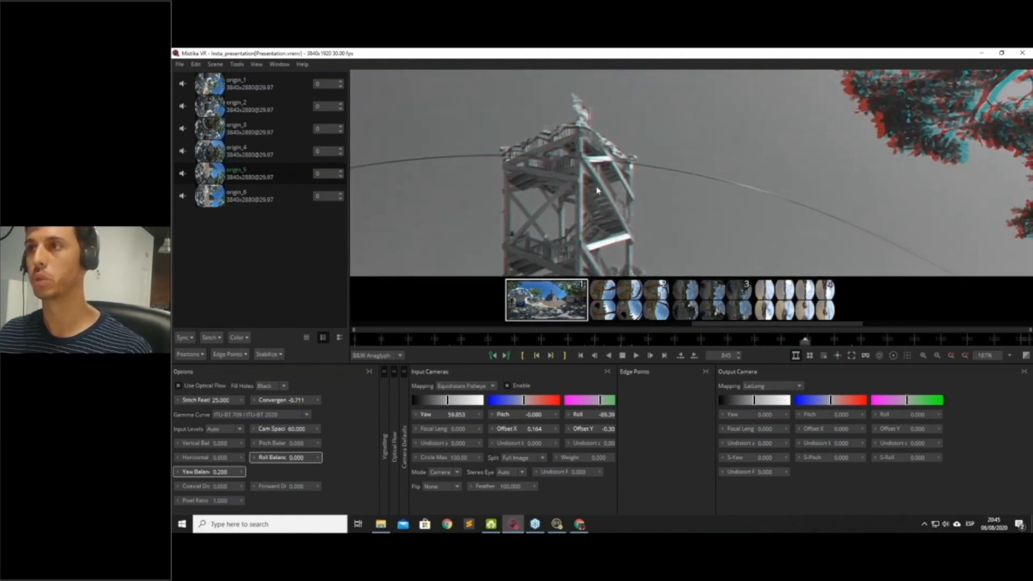
scroll(597, 190, up, 3)
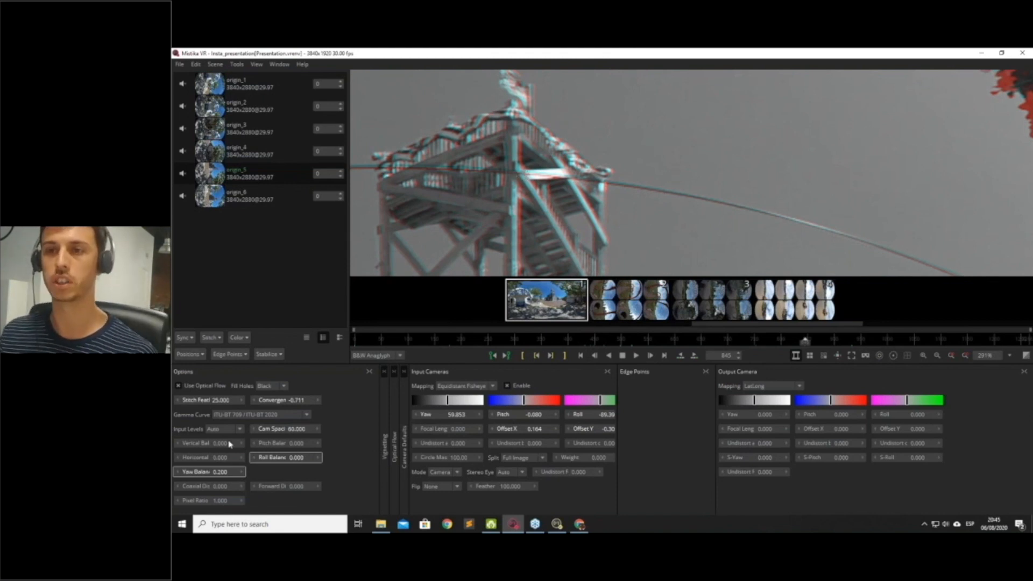
click(178, 446)
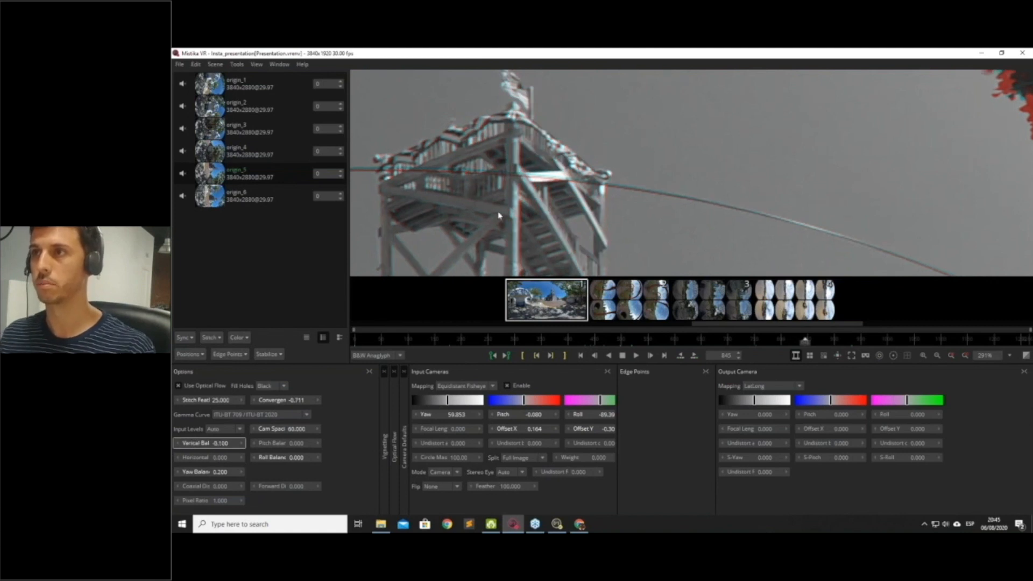
drag(499, 215, 509, 154)
double_click(177, 445)
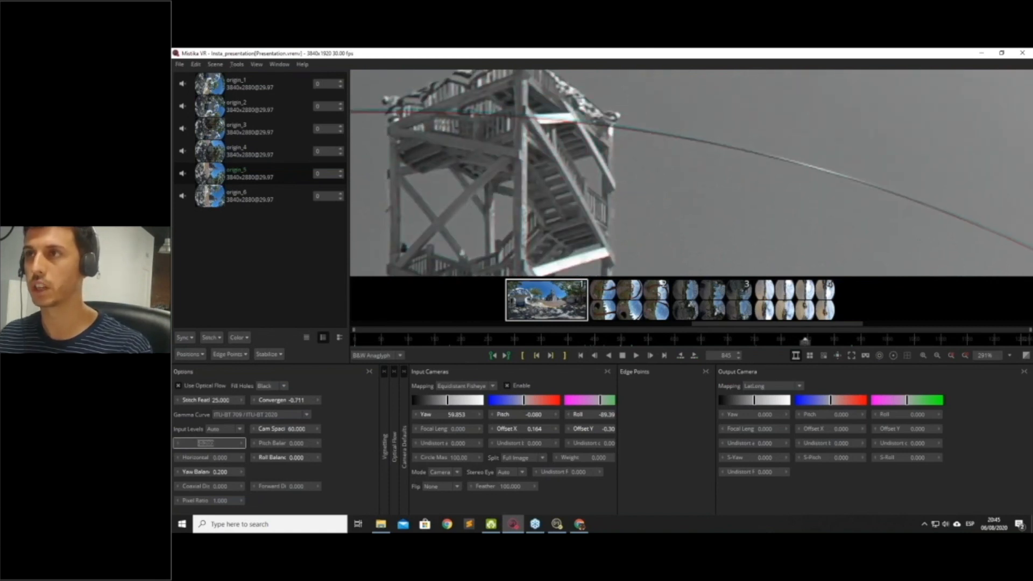
scroll(508, 214, down, 3)
drag(559, 252, 566, 112)
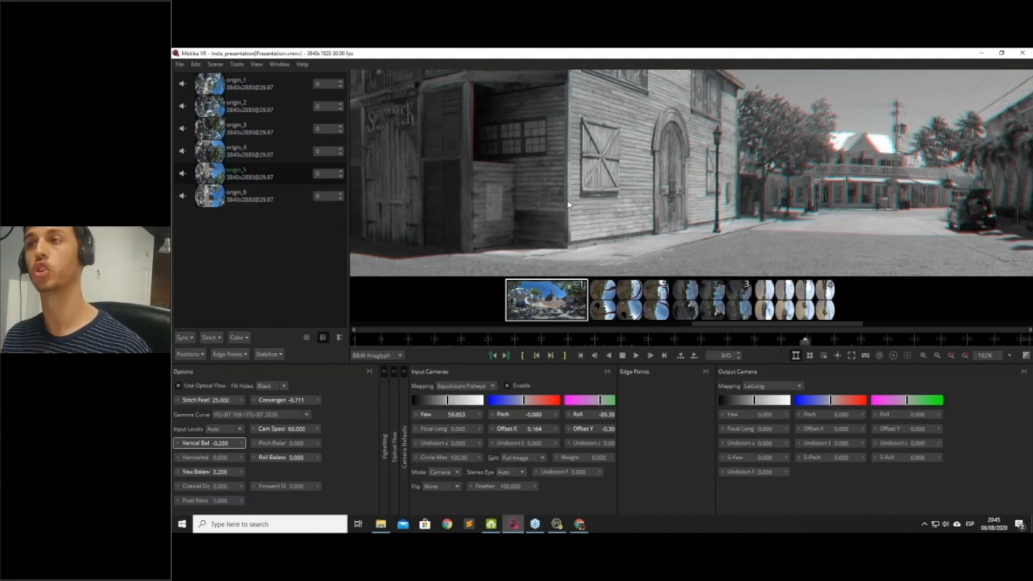
scroll(569, 205, down, 5)
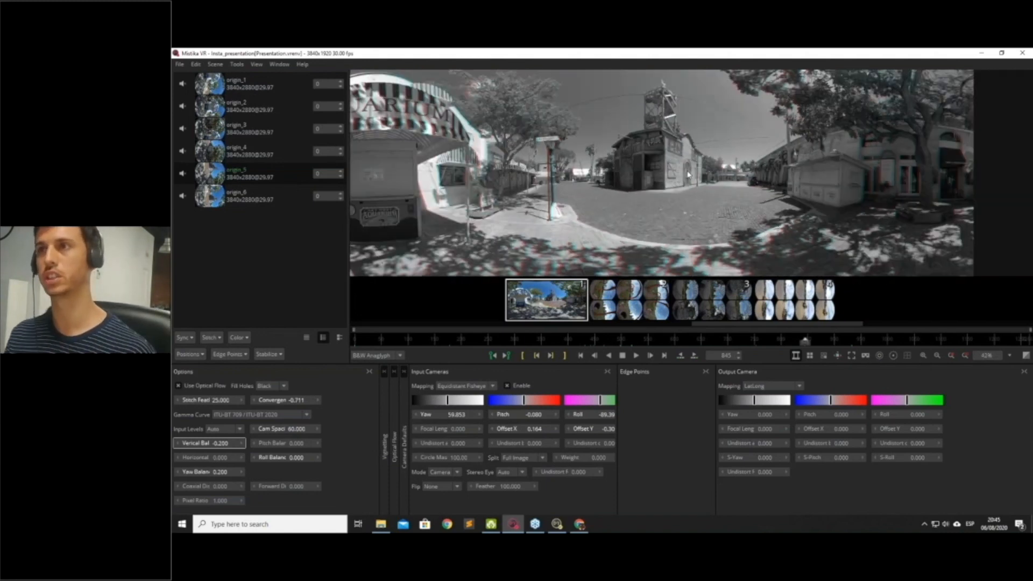
scroll(681, 173, down, 2)
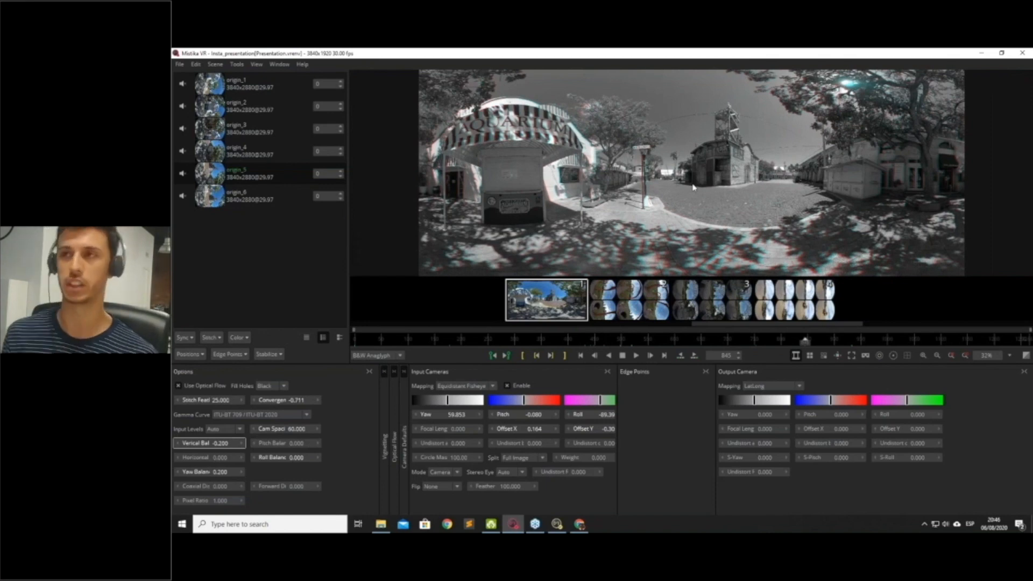
Raise the Yaw Balance to 0.6 while checking the street sign and the wooden building.
scroll(729, 119, up, 5)
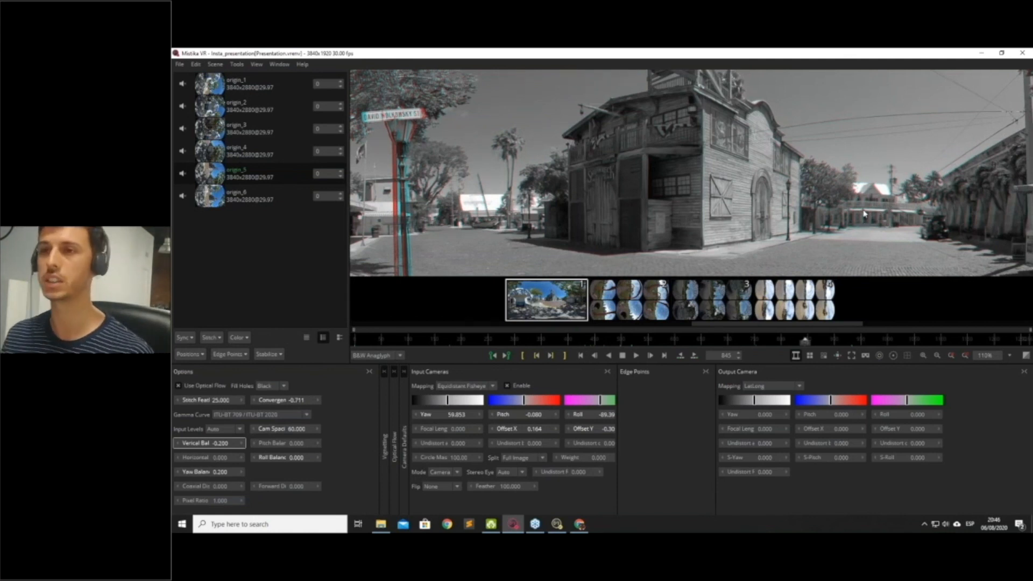
click(178, 473)
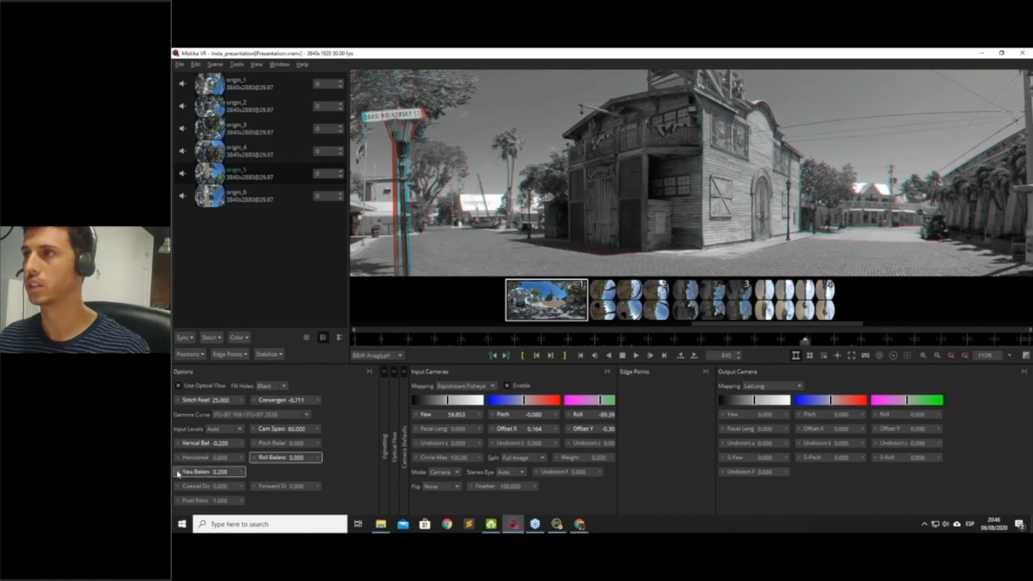
click(240, 473)
click(240, 474)
click(240, 473)
click(240, 473)
click(240, 474)
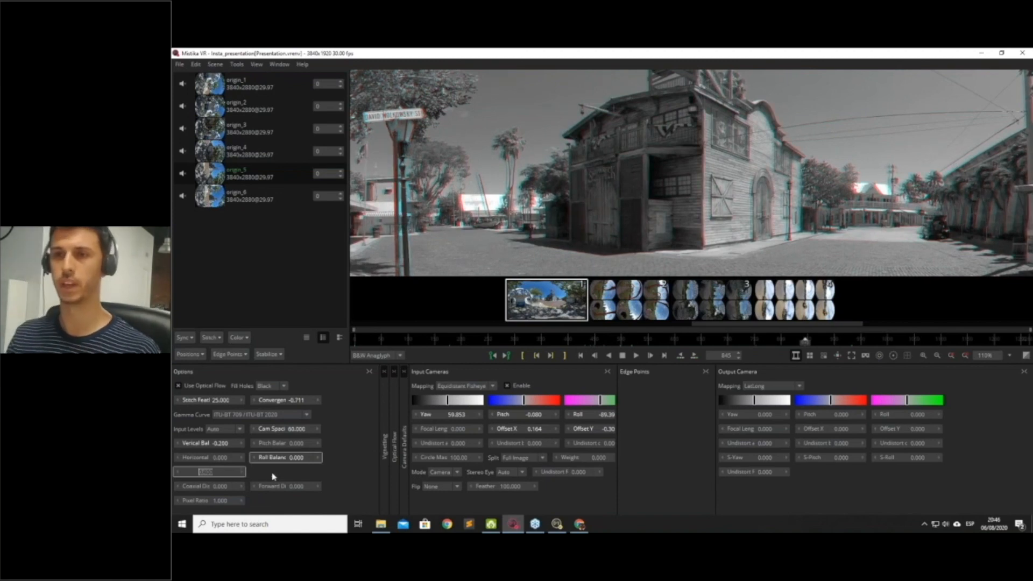
Set the Yaw Balance to -0.2 while checking the aquarium awning and the street sign.
scroll(560, 162, down, 1)
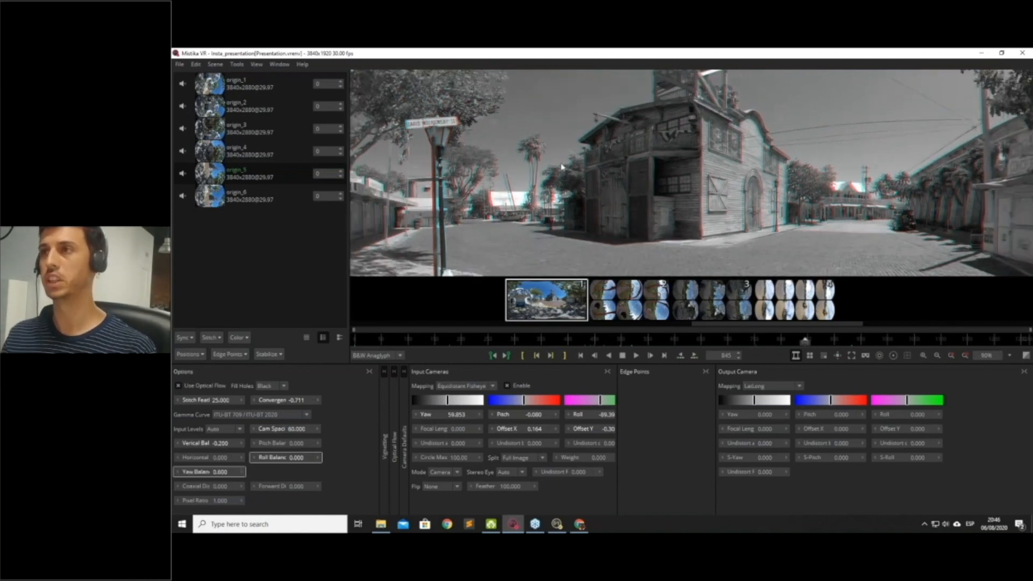
drag(561, 162, 676, 178)
scroll(677, 178, down, 4)
drag(377, 136, 520, 136)
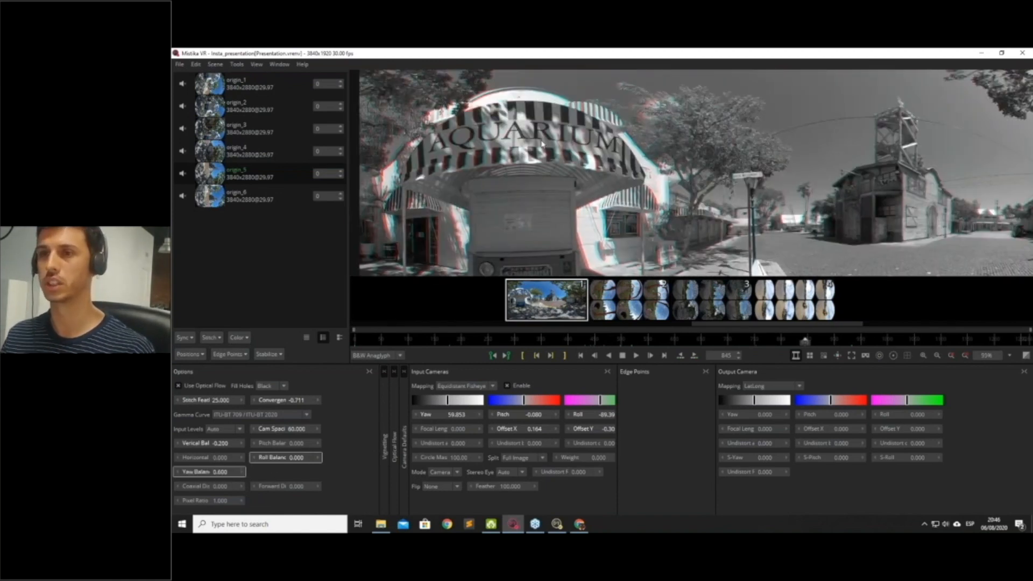
click(241, 473)
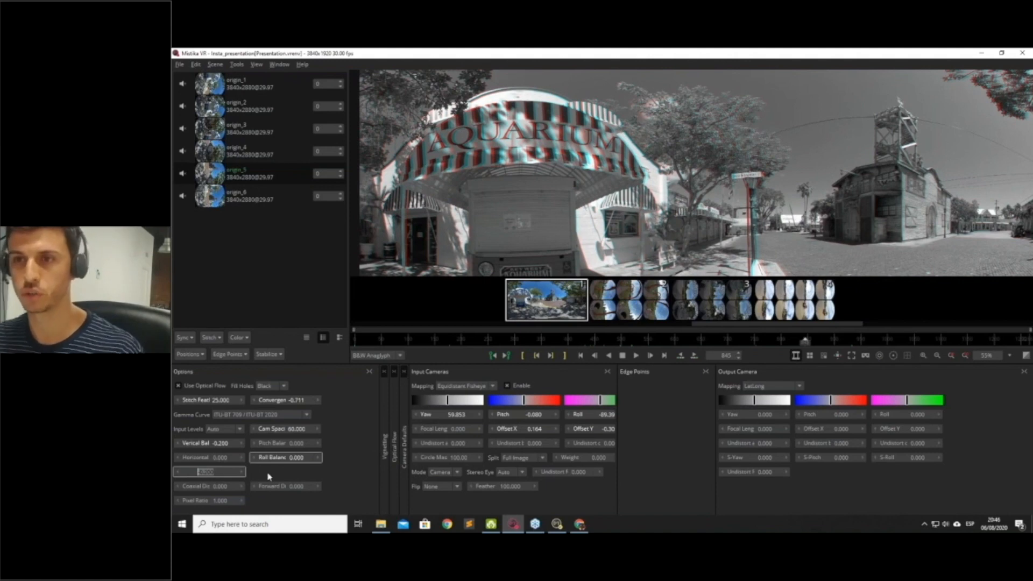
key(Return)
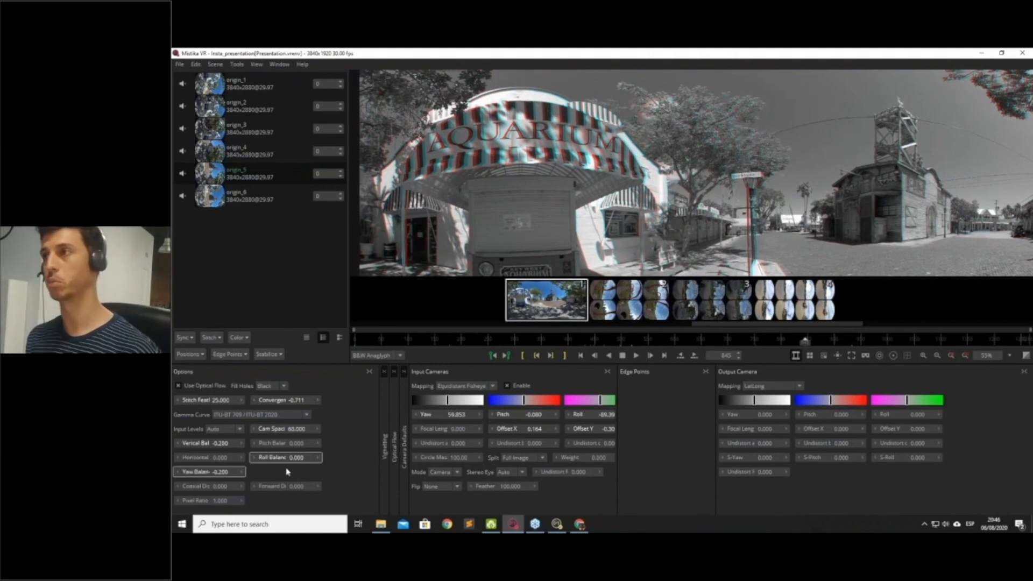
Switch the panorama's display from B&W Anaglyph to No Stereo.
scroll(484, 205, down, 4)
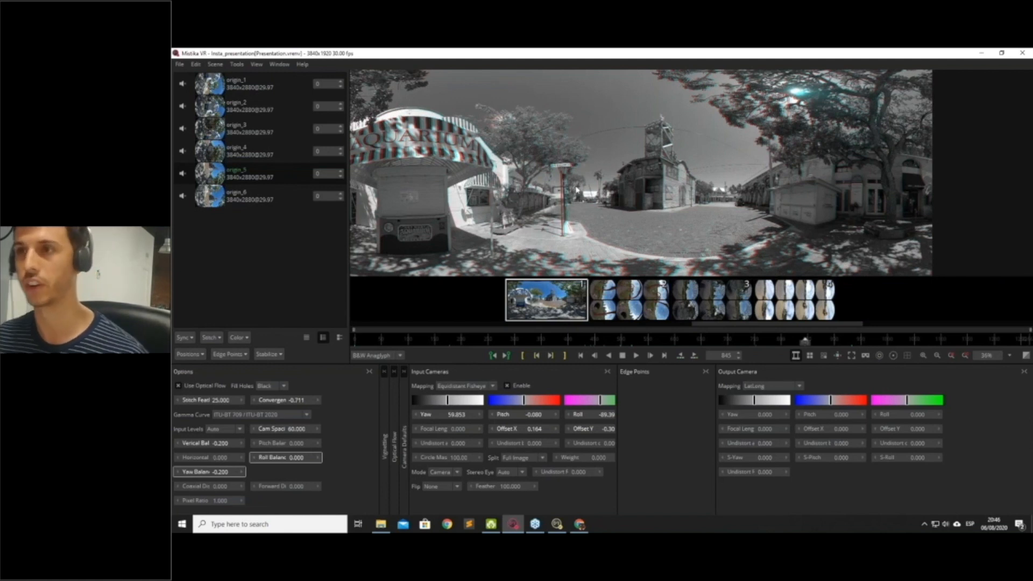
click(376, 356)
click(375, 368)
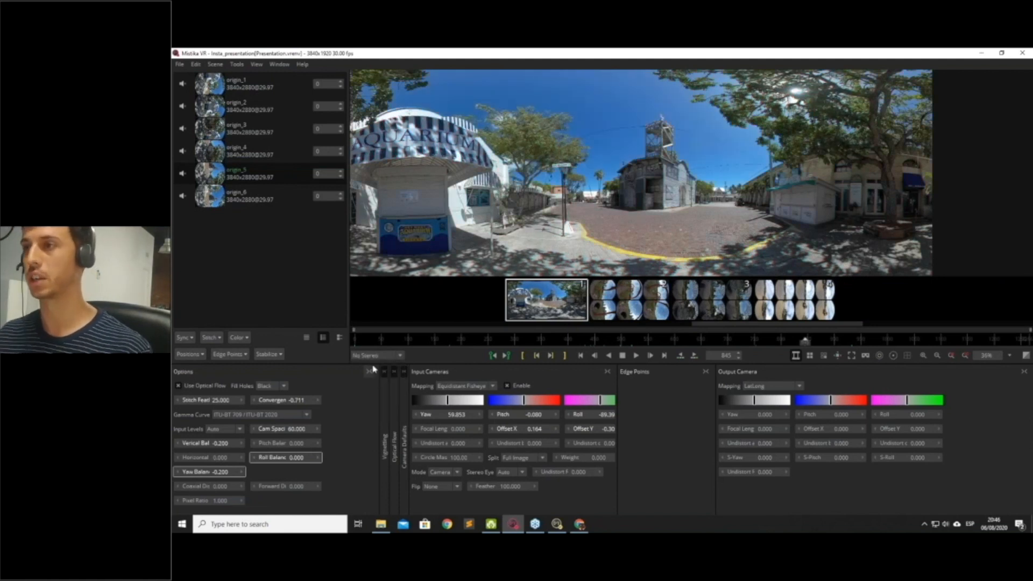
Open the second scene and stitch it with the Insta360Pro calibration.
click(640, 303)
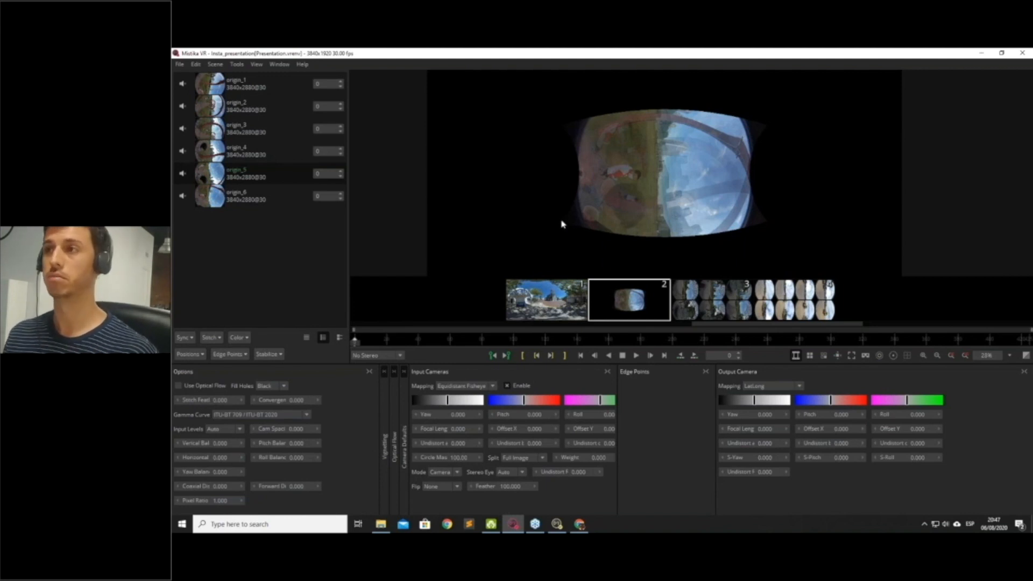
click(209, 337)
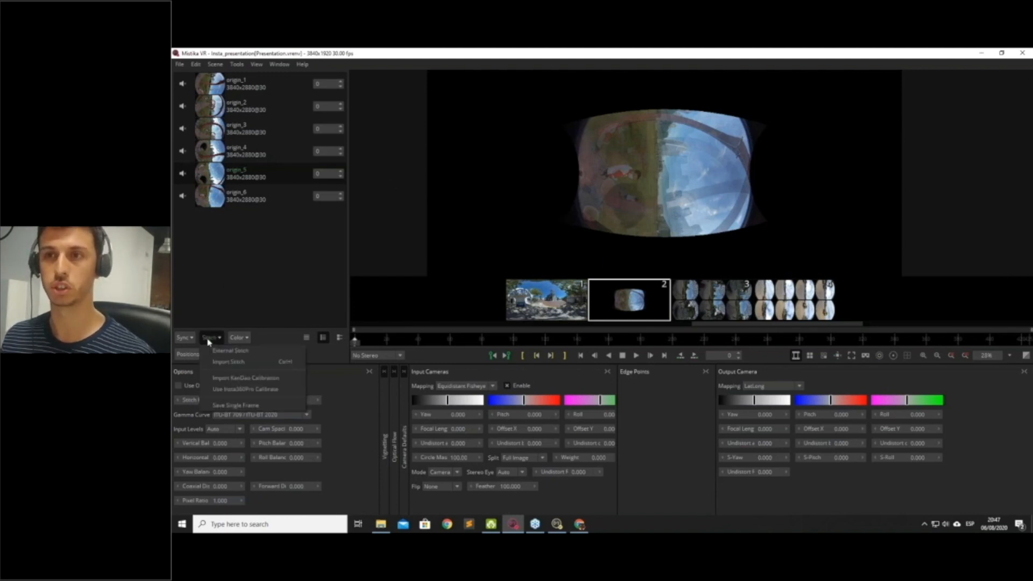
click(247, 390)
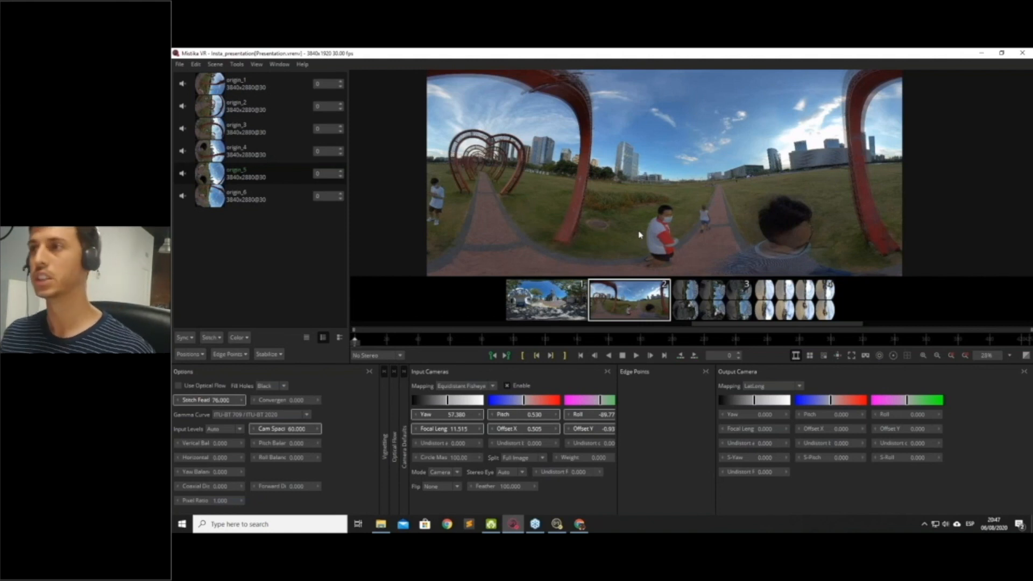
Level the horizon and rotate the output camera to about yaw 140.35, pitch 4.69 and roll -4.95, bringing the red arch fully into frame.
scroll(646, 204, down, 1)
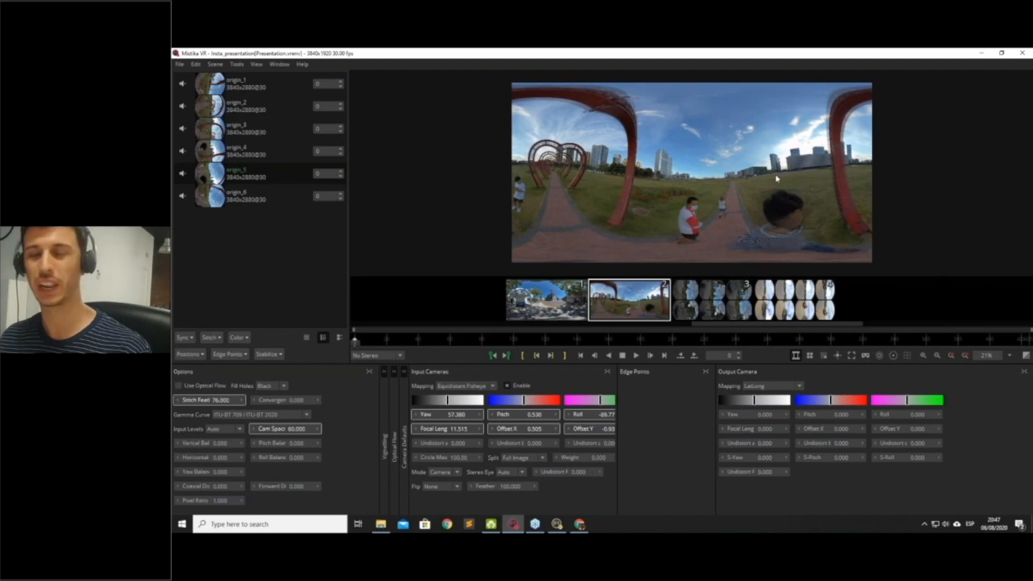
drag(705, 186, 700, 177)
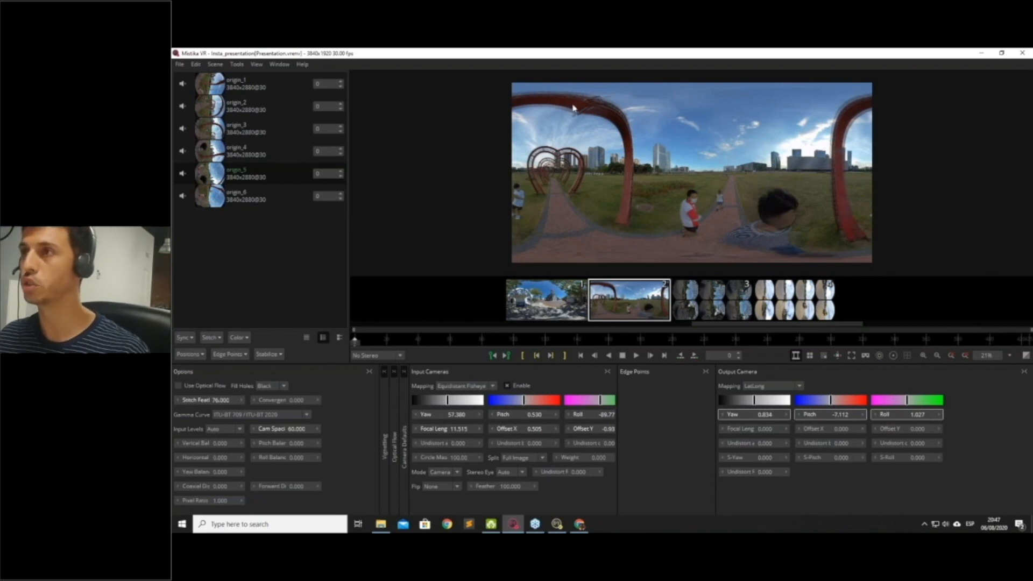
drag(737, 191, 647, 199)
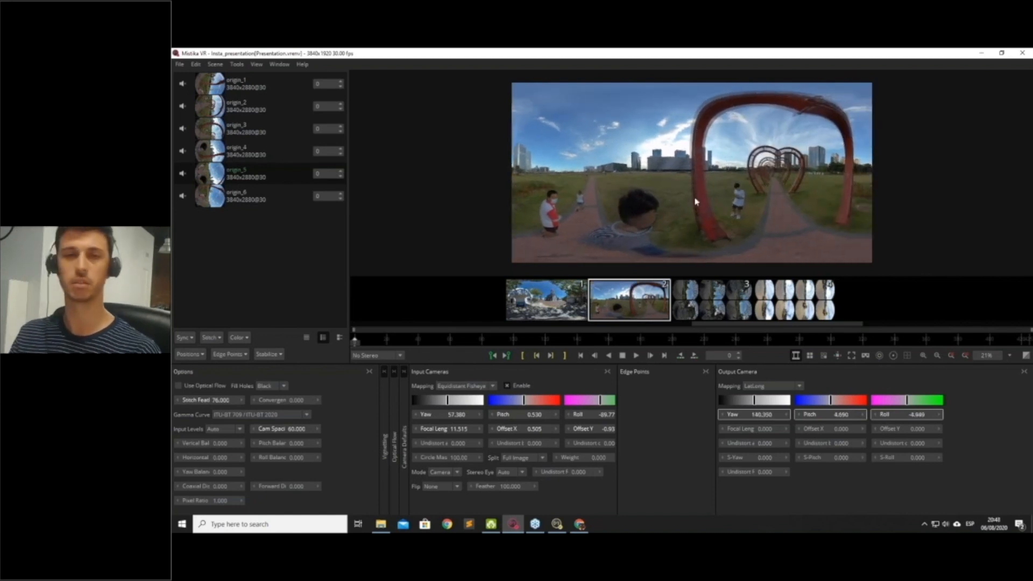
scroll(698, 203, up, 1)
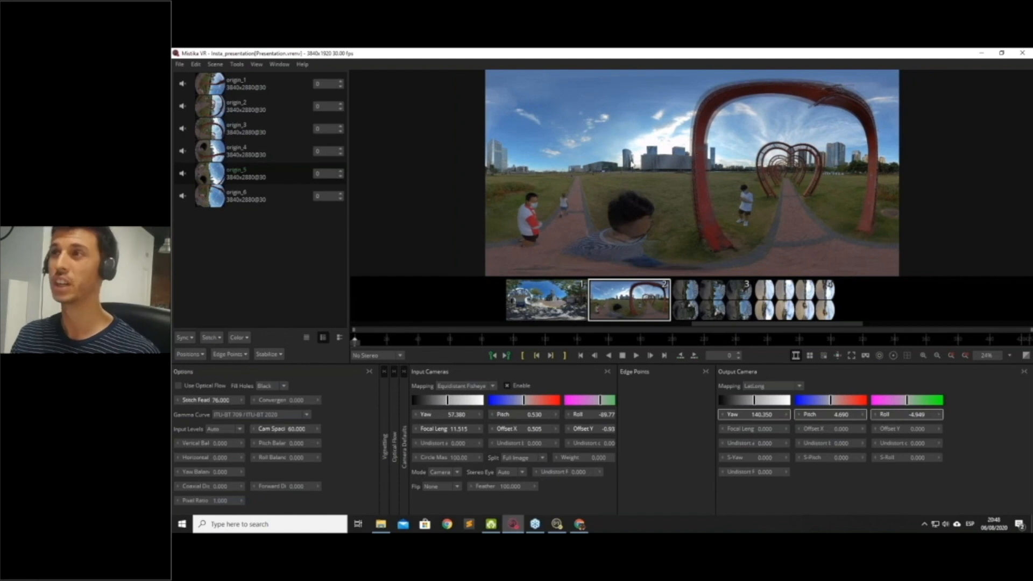
scroll(633, 165, up, 8)
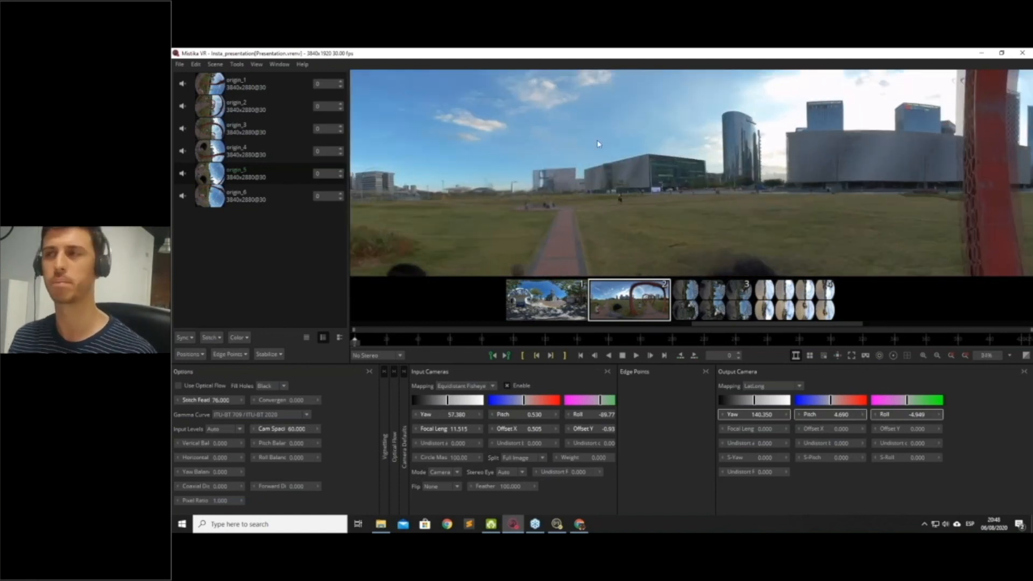
scroll(724, 221, down, 1)
scroll(724, 221, down, 4)
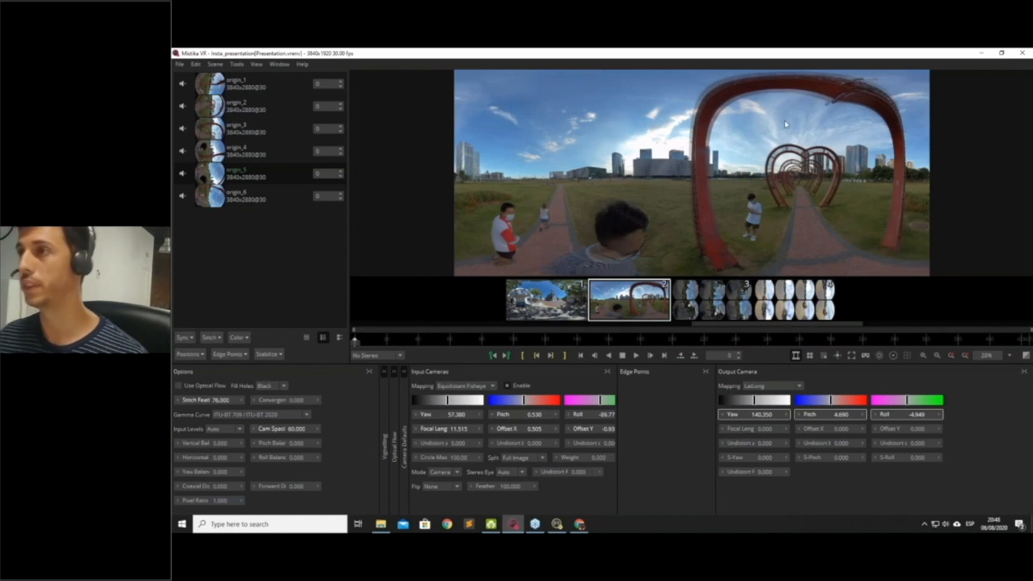
Set the Stitch Feather to 20 with the camera seam overlay displayed, and hide the overlay.
click(894, 356)
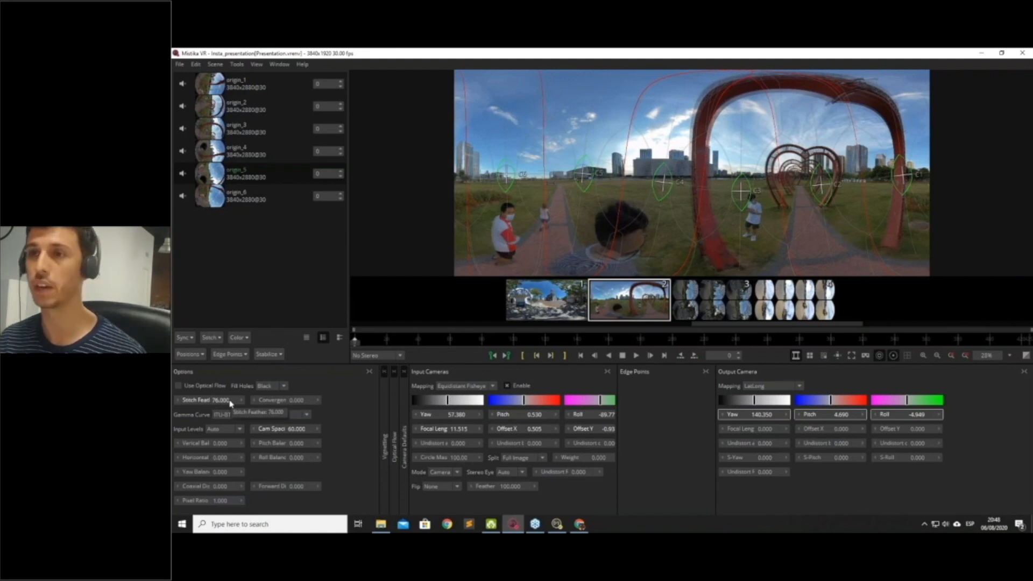
click(206, 400)
text(2)
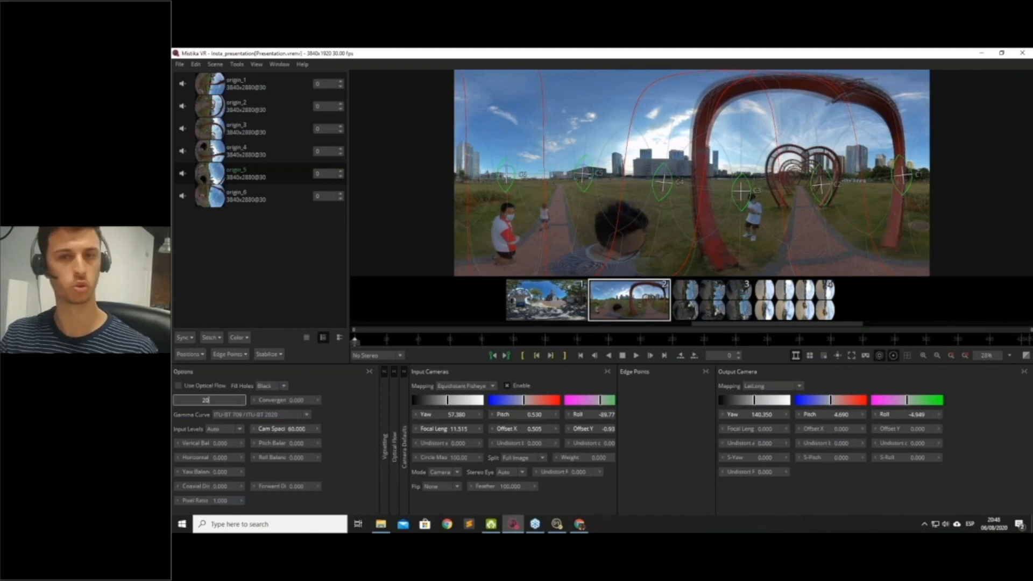
text(0)
key(Return)
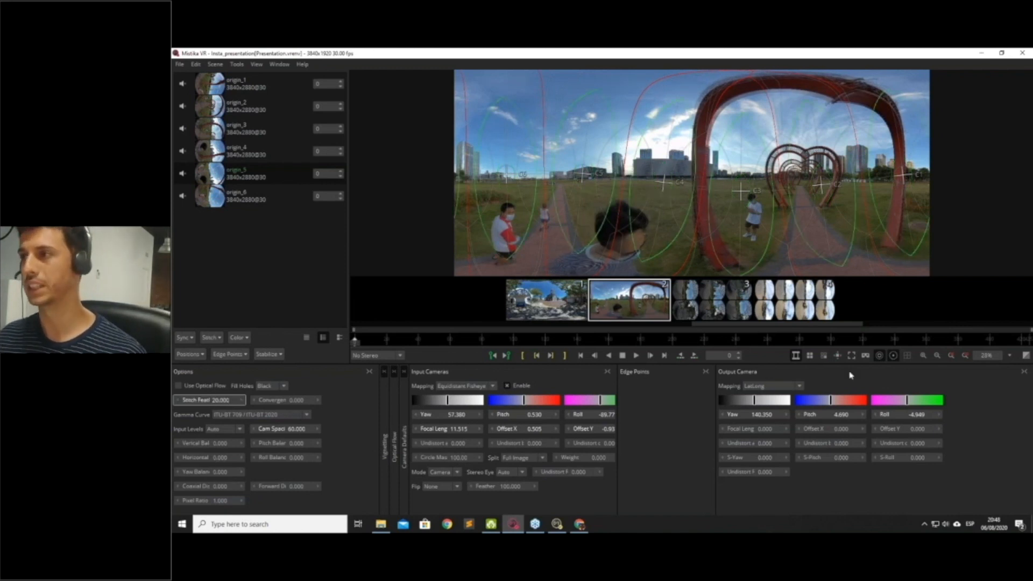
click(892, 357)
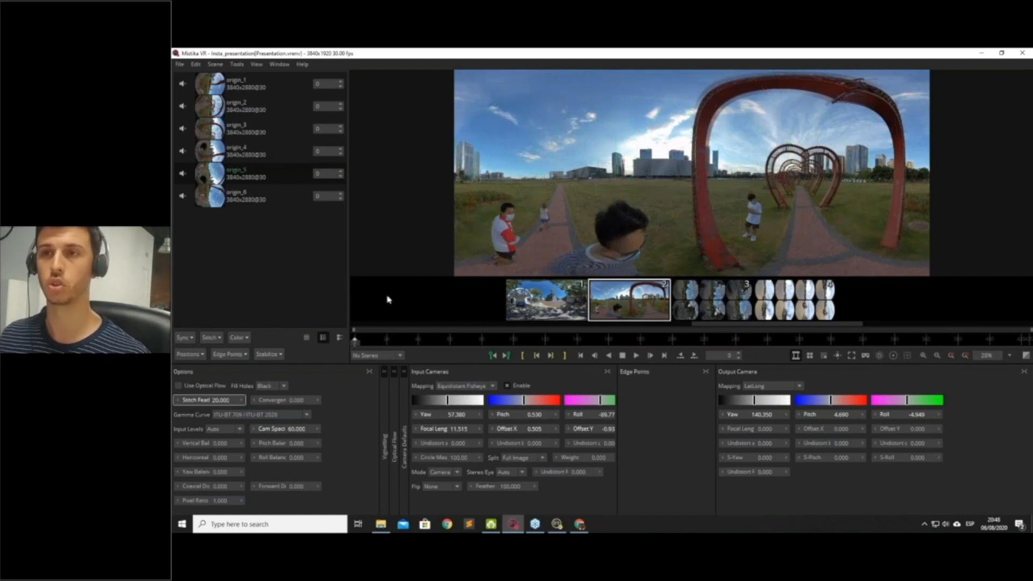
Refine the cameras' offsets and angles with the automatic position improvements.
click(189, 355)
click(202, 371)
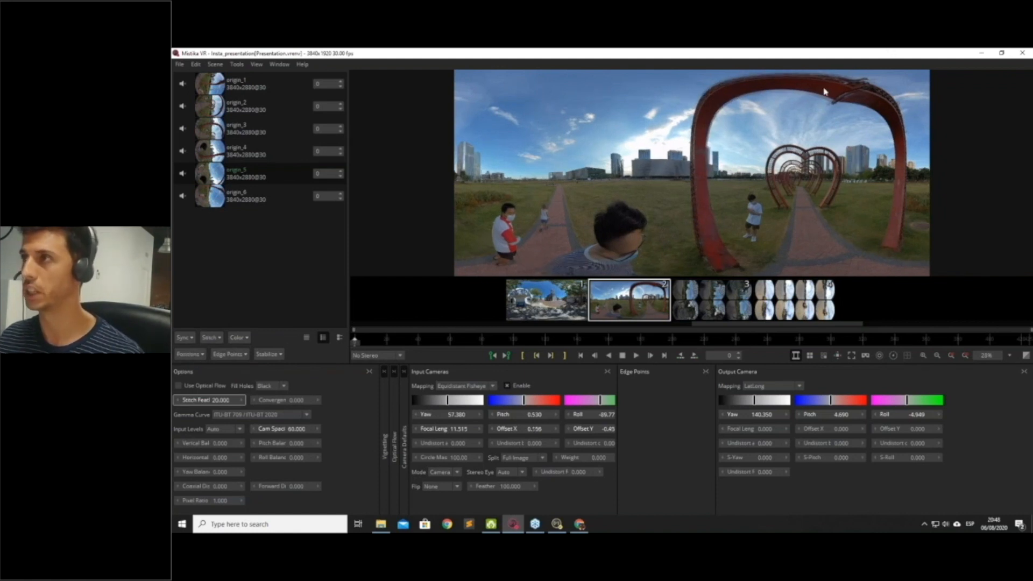
click(194, 356)
click(211, 380)
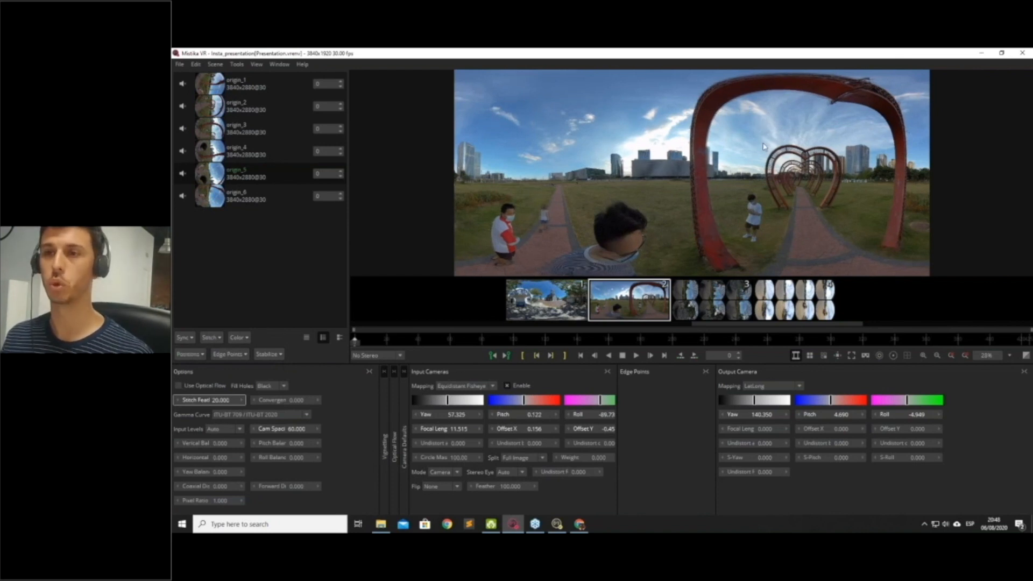
Enable Optical Flow for the park scene and check the stitch at the top of the red arch.
click(178, 386)
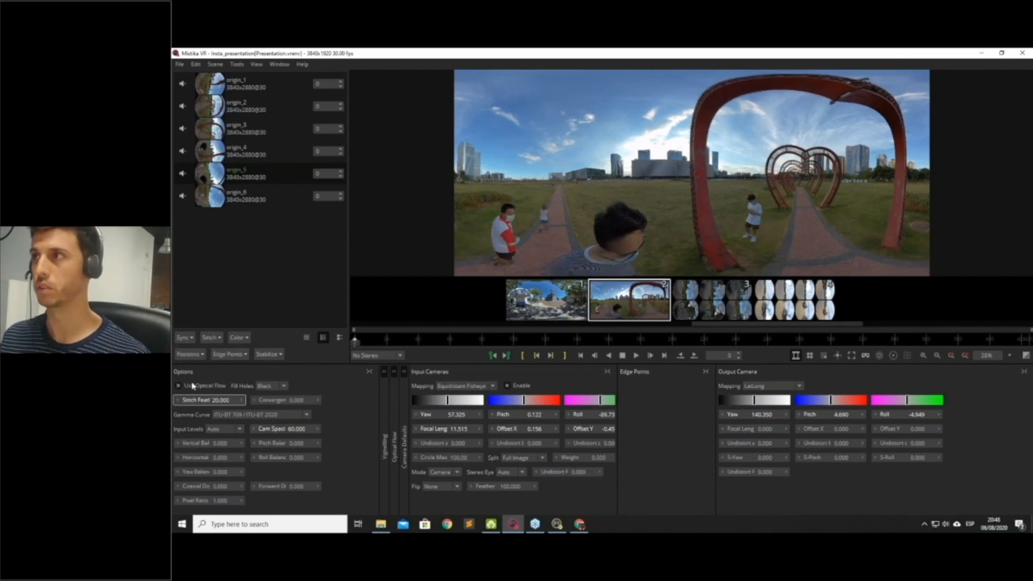
drag(829, 97, 581, 208)
scroll(581, 208, up, 5)
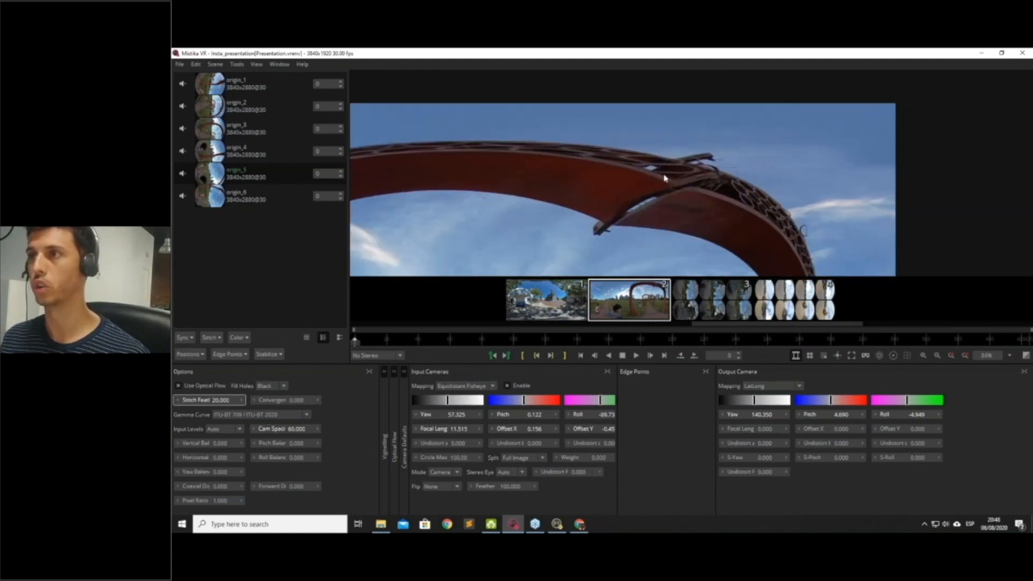
scroll(645, 213, down, 5)
scroll(673, 217, down, 2)
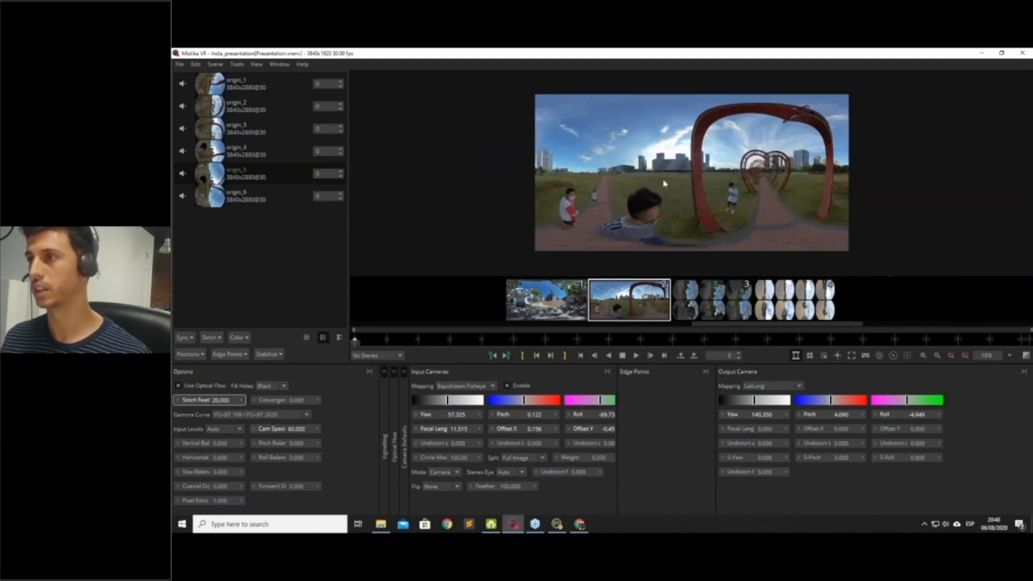
Examine the stitch on the dark-haired man's head in the VR preview and return to the whole panorama.
click(866, 356)
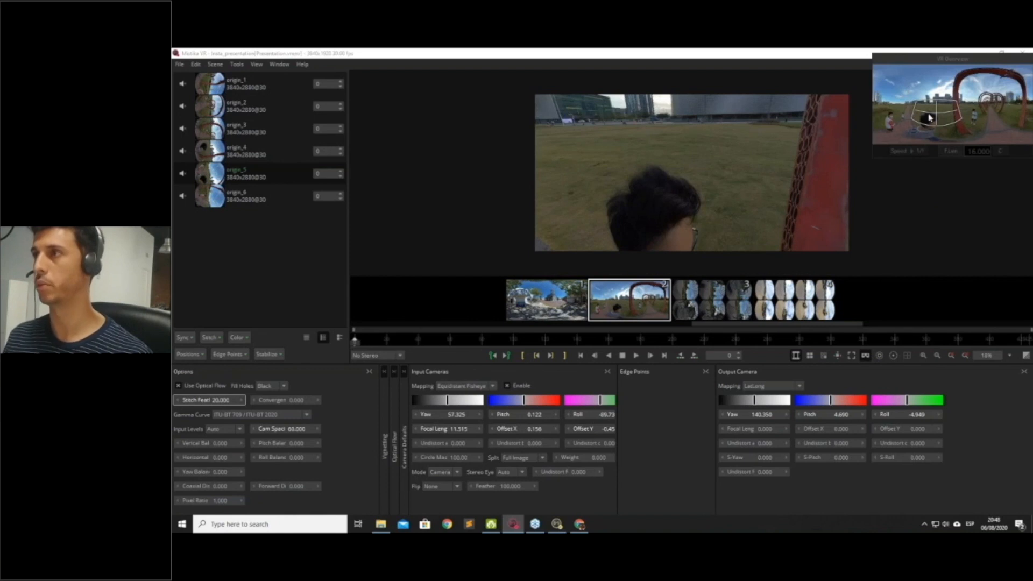
drag(932, 118, 903, 138)
scroll(800, 144, up, 2)
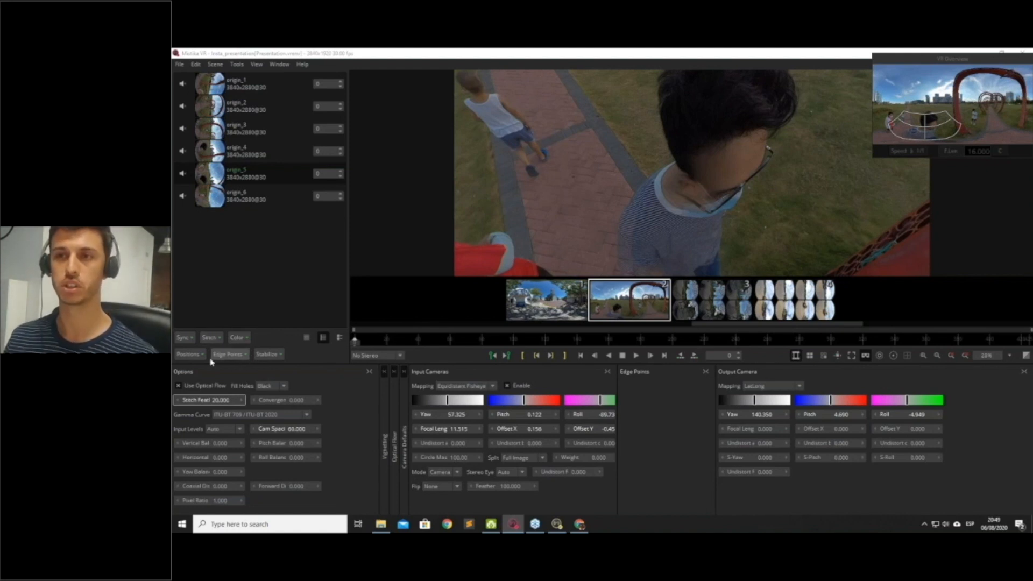
click(868, 357)
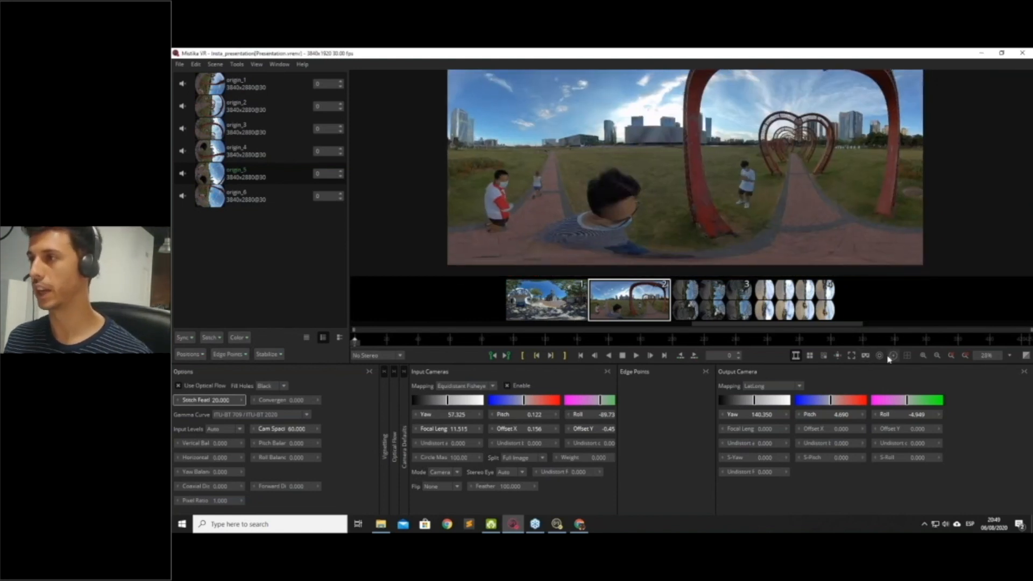
Display the seams and place a camera 5 edge point of size about 34.5 over the dark-haired man's head.
click(880, 356)
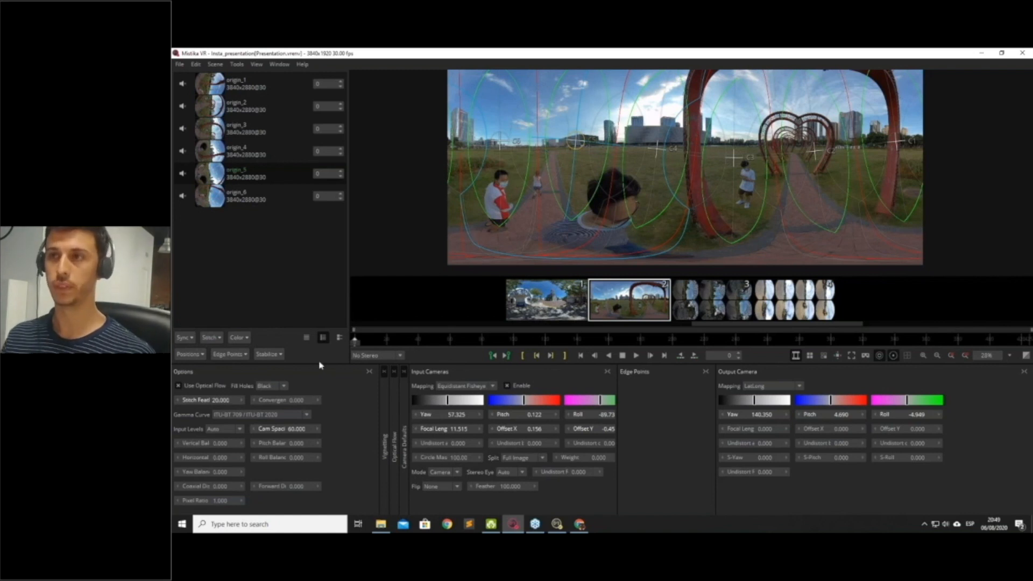
click(229, 354)
click(247, 371)
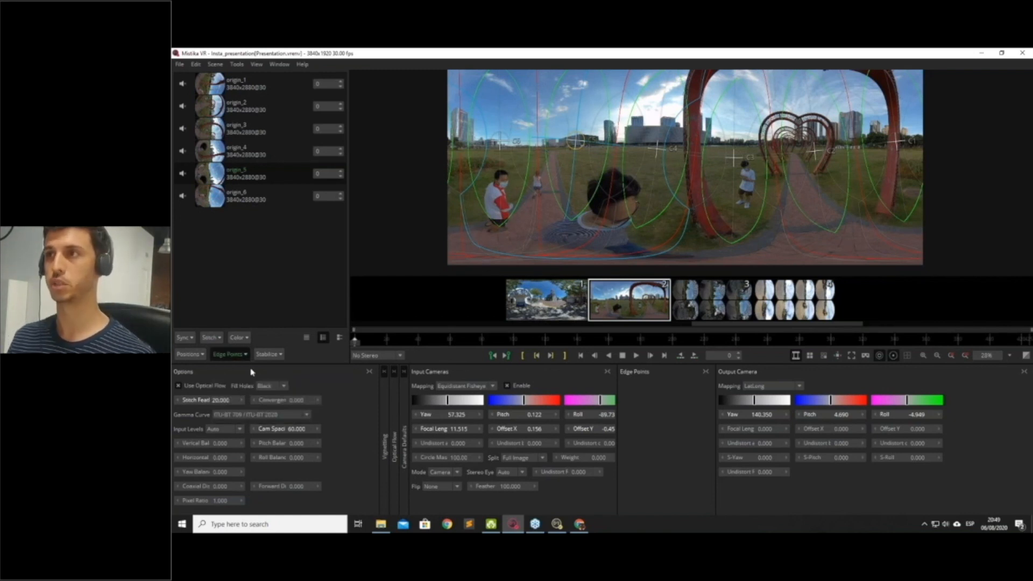
drag(575, 155, 592, 196)
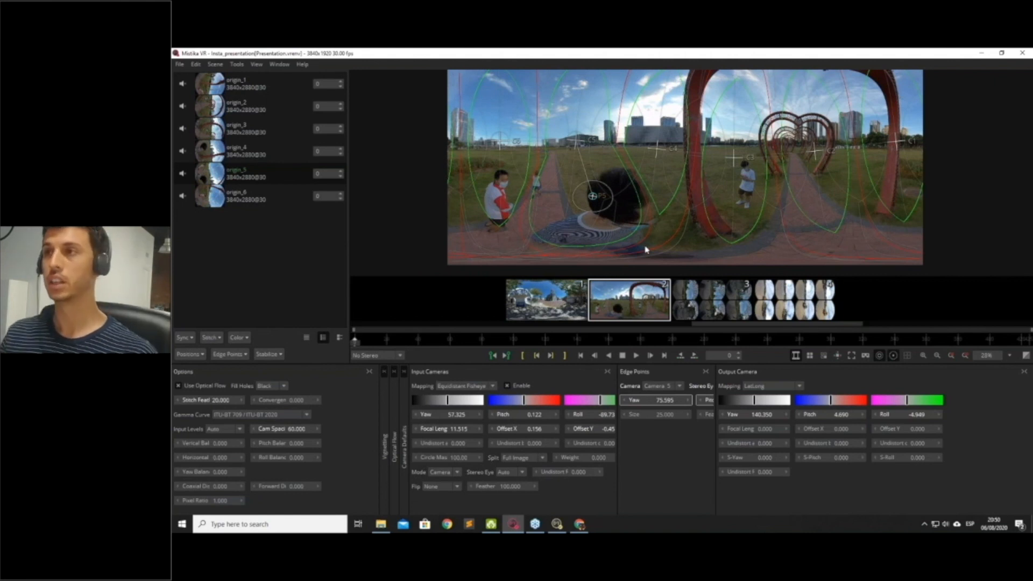
mouse_move(609, 191)
mouse_down()
mouse_move(619, 188)
mouse_move(609, 204)
mouse_move(619, 205)
mouse_up()
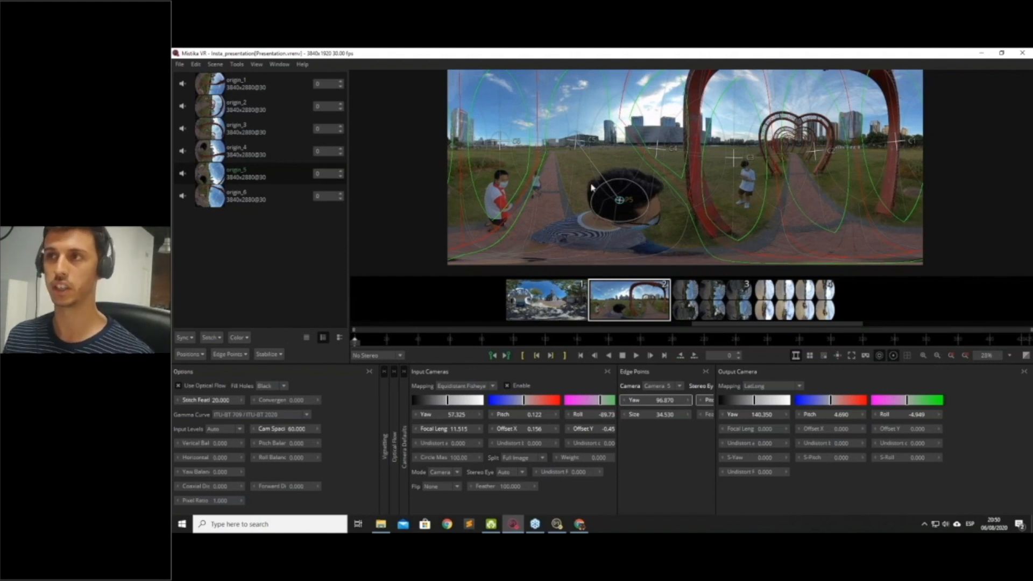
Hide the seam and edge point overlays and check the man's head in the VR preview.
click(893, 356)
click(879, 356)
click(866, 355)
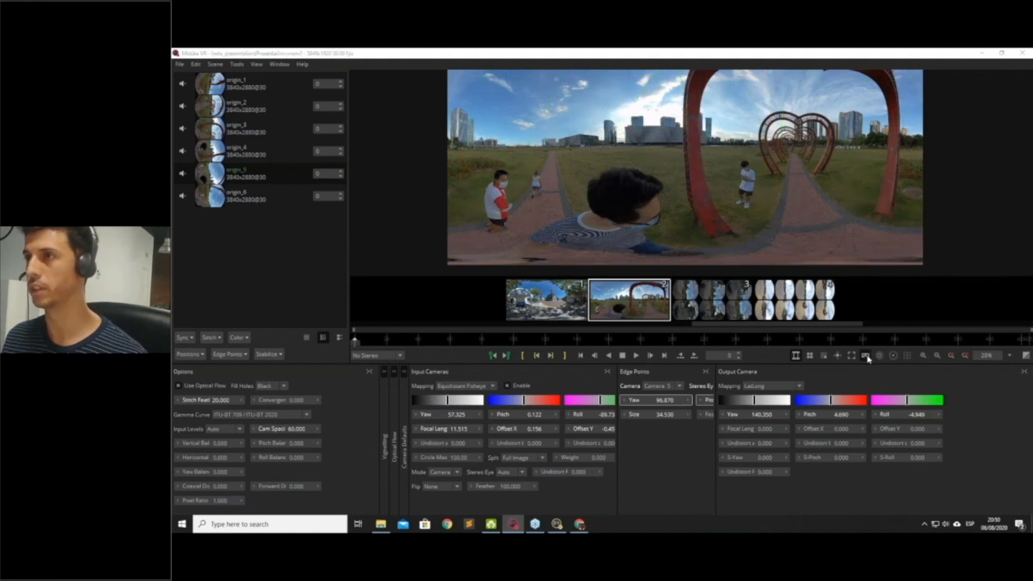
mouse_move(932, 127)
mouse_down()
mouse_move(965, 140)
mouse_move(922, 124)
mouse_move(941, 125)
mouse_up()
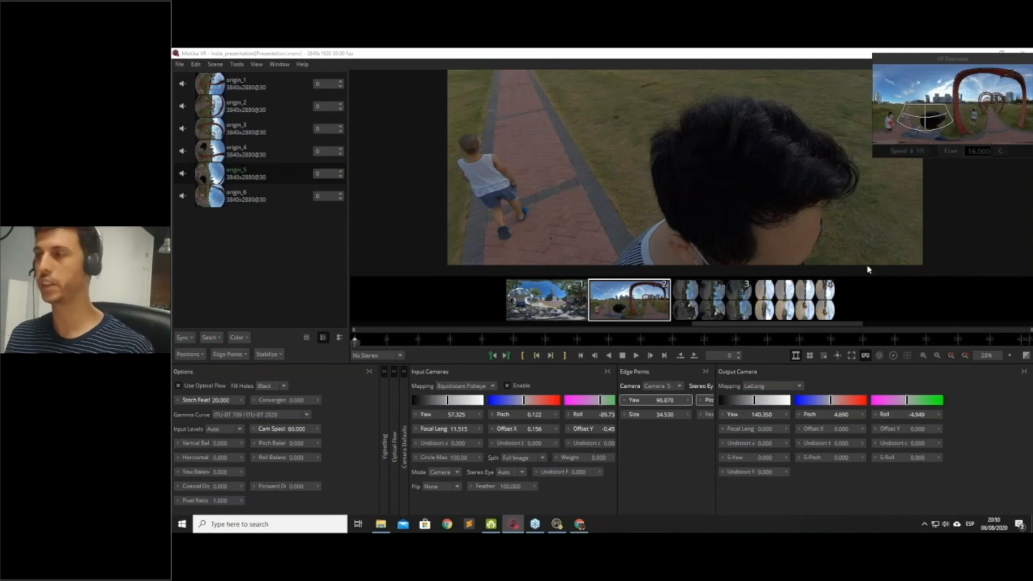
click(866, 357)
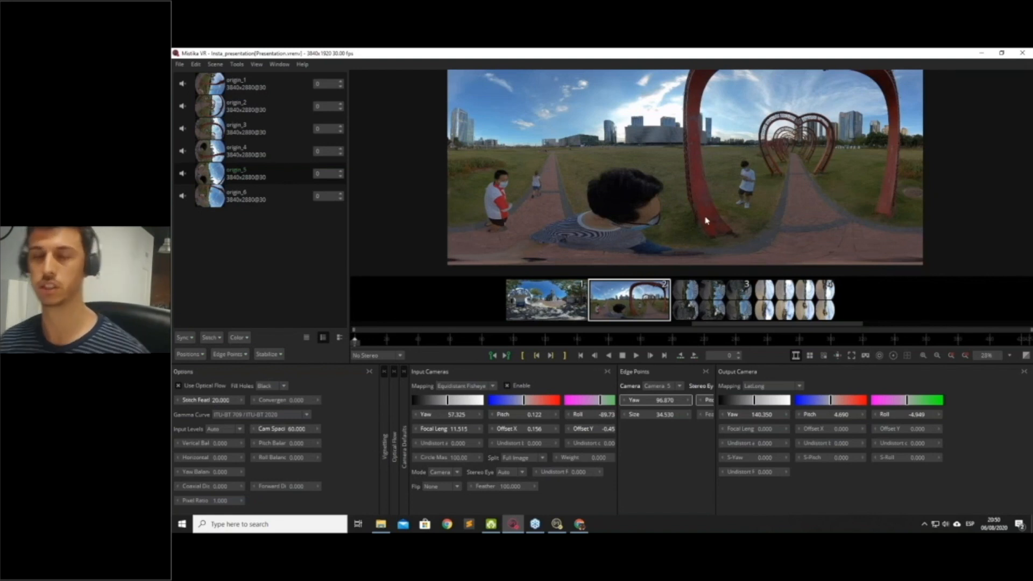
Open the third scene and examine the stitch of the overhead pergola in the panorama and the VR preview.
click(715, 312)
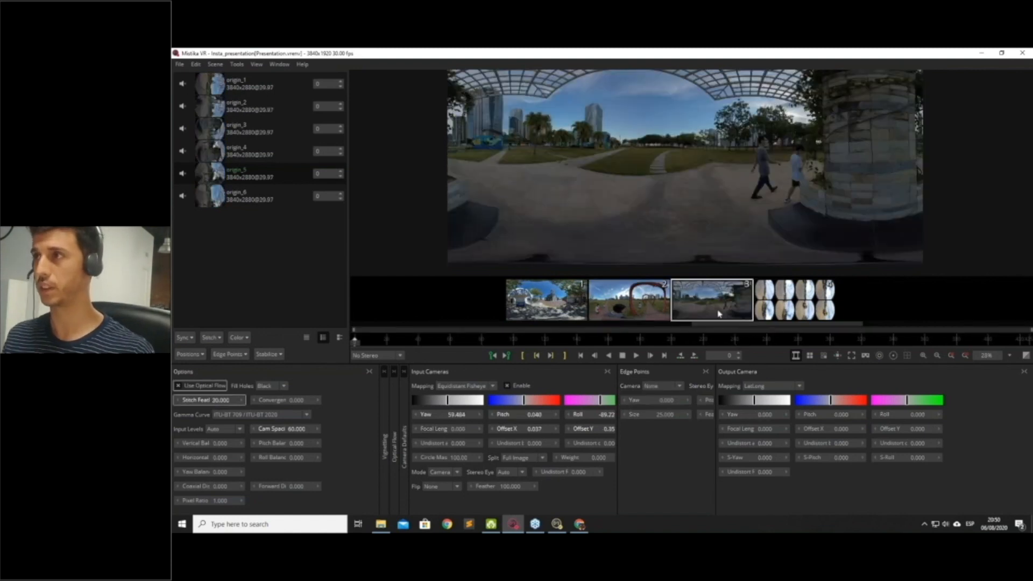
drag(746, 178, 673, 225)
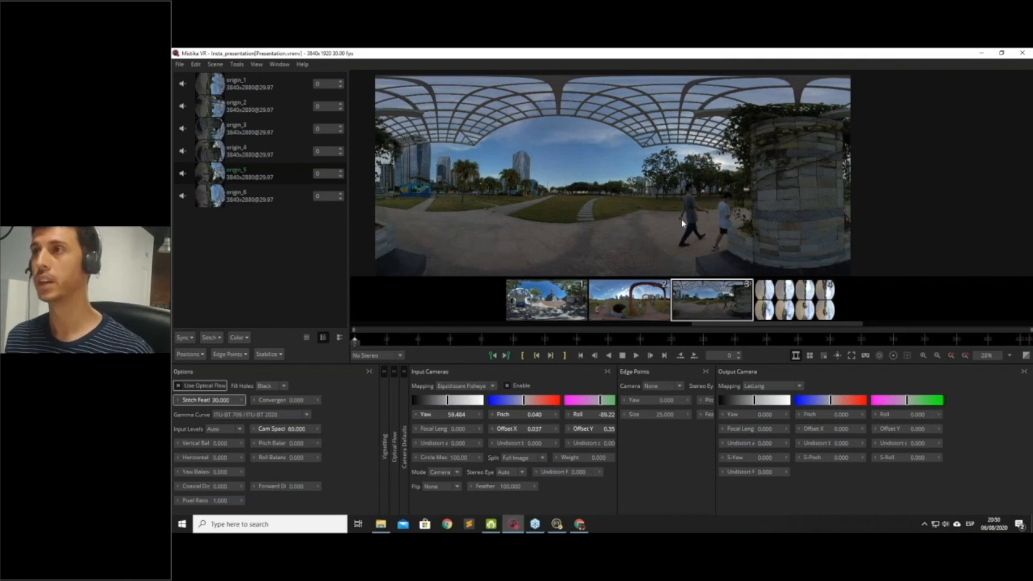
scroll(694, 239, up, 5)
drag(615, 177, 662, 215)
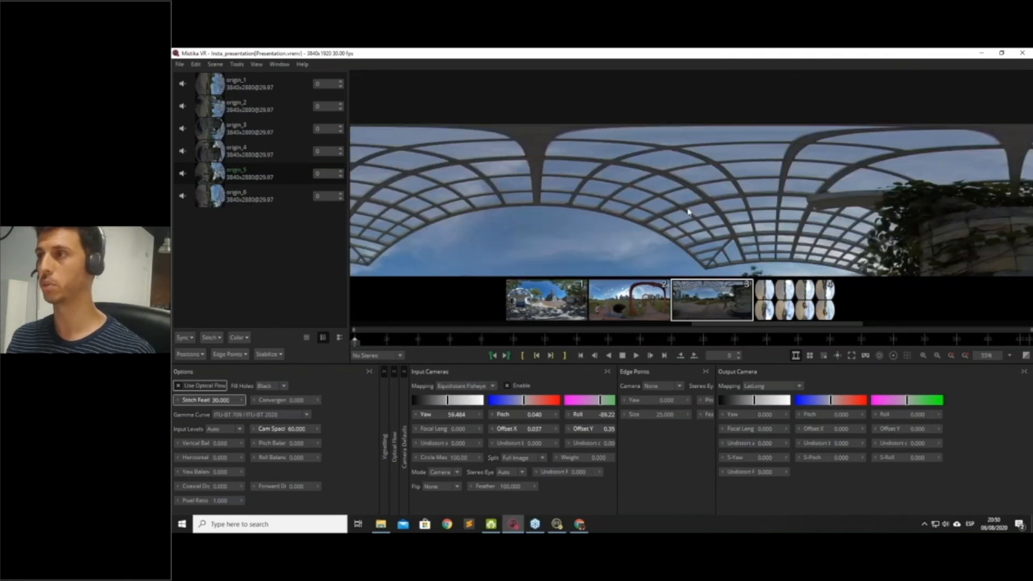
click(866, 356)
drag(925, 131, 914, 80)
scroll(650, 215, down, 3)
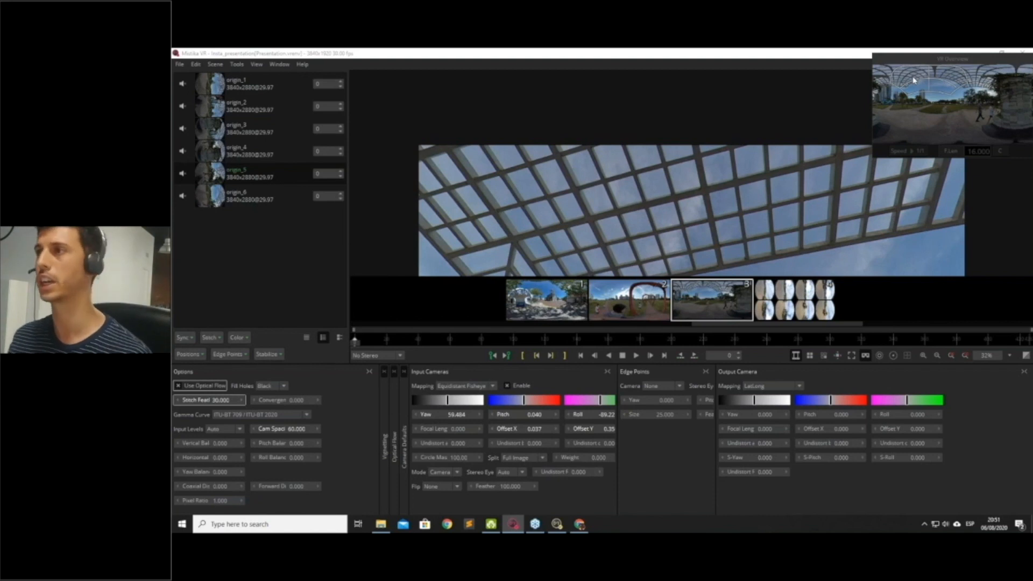
drag(926, 81, 932, 82)
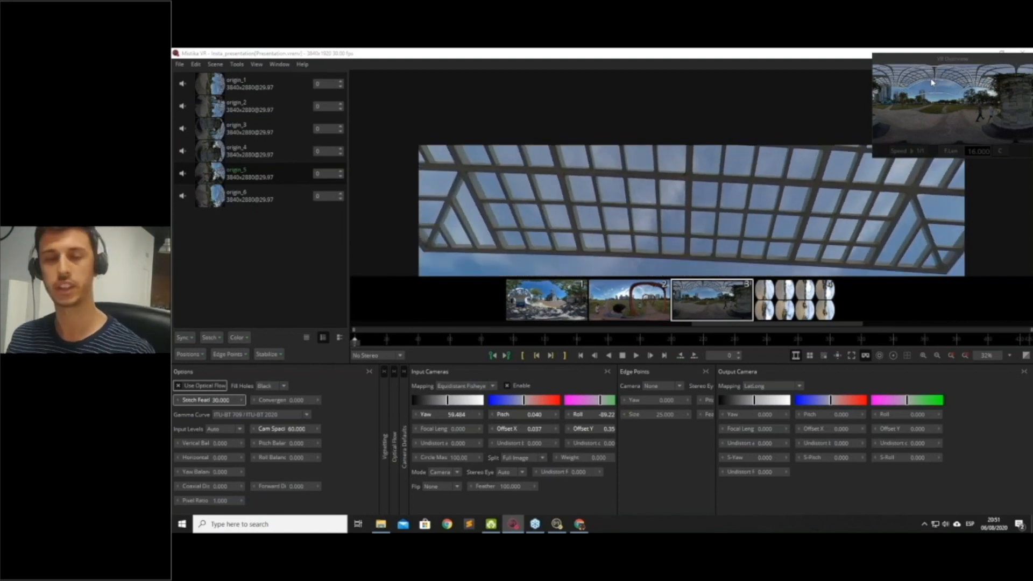
Examine the stitch on the two walking men in the VR preview and return to the whole panorama.
drag(933, 82, 987, 119)
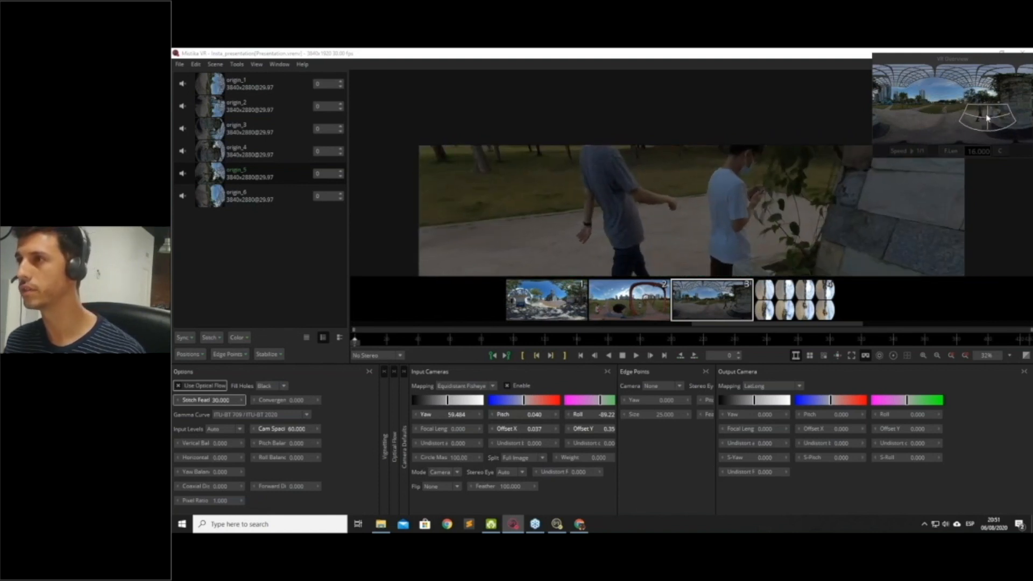
scroll(807, 219, up, 6)
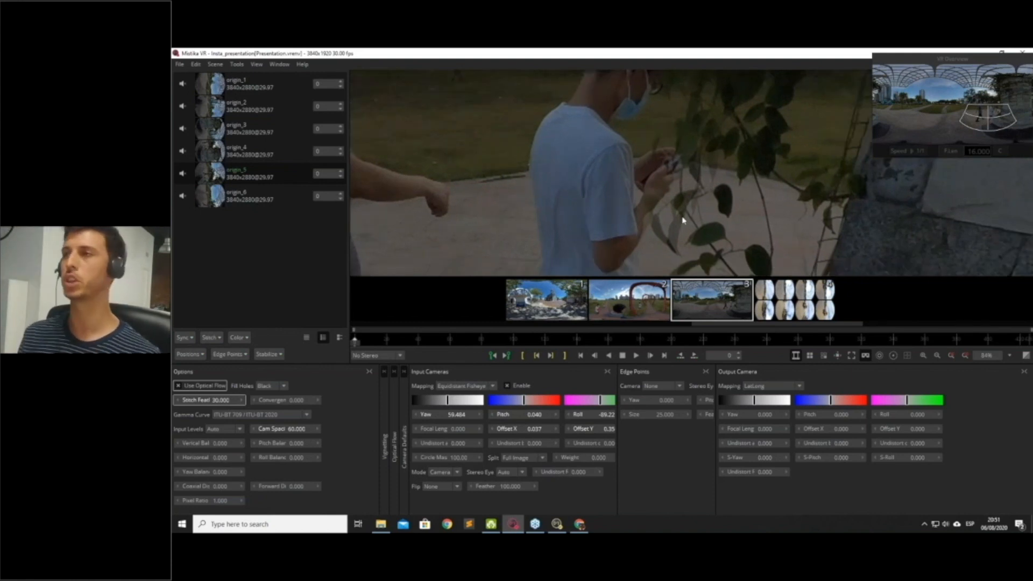
scroll(603, 202, down, 1)
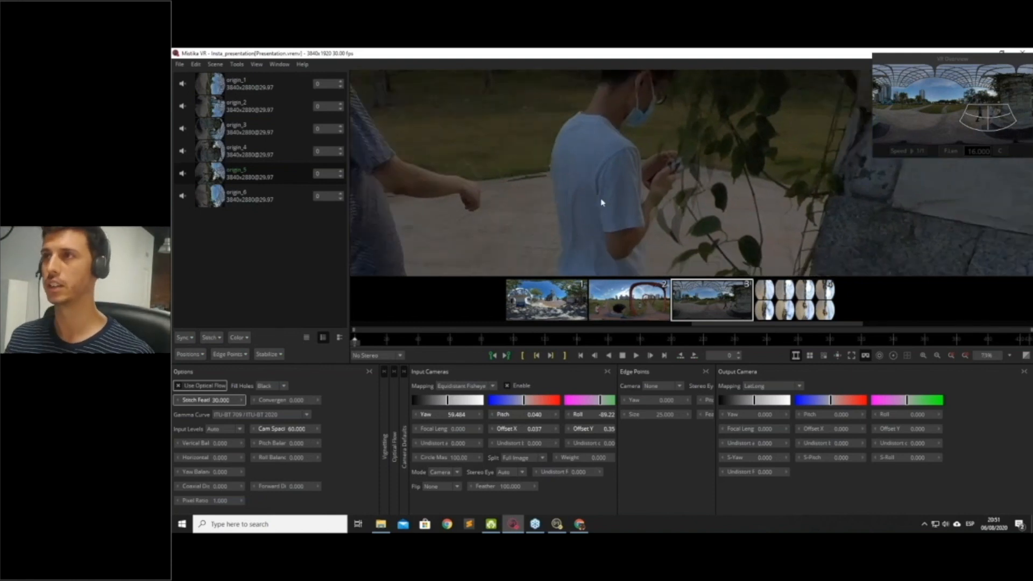
scroll(603, 202, down, 3)
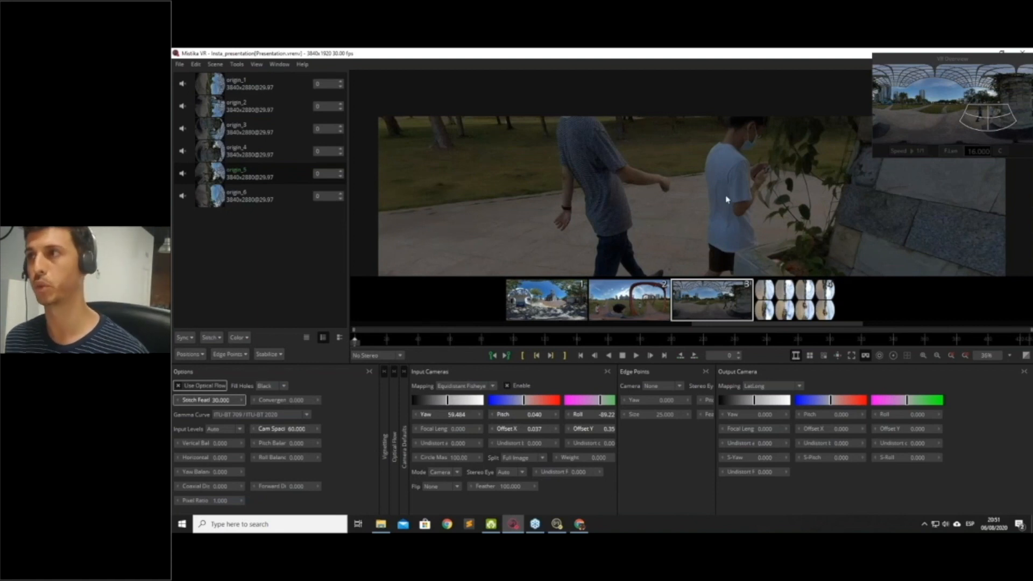
click(864, 357)
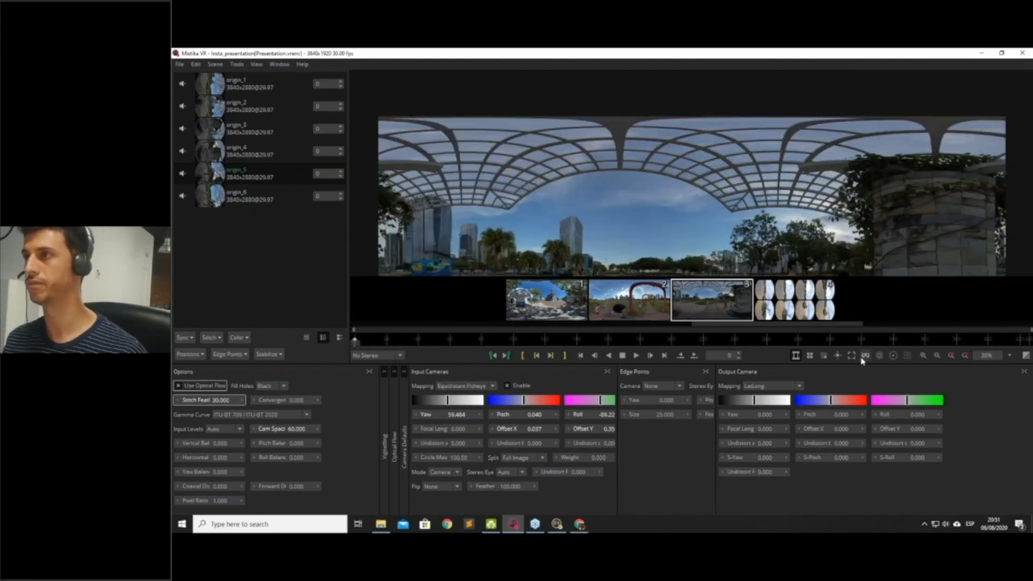
drag(786, 229, 764, 137)
drag(776, 197, 775, 167)
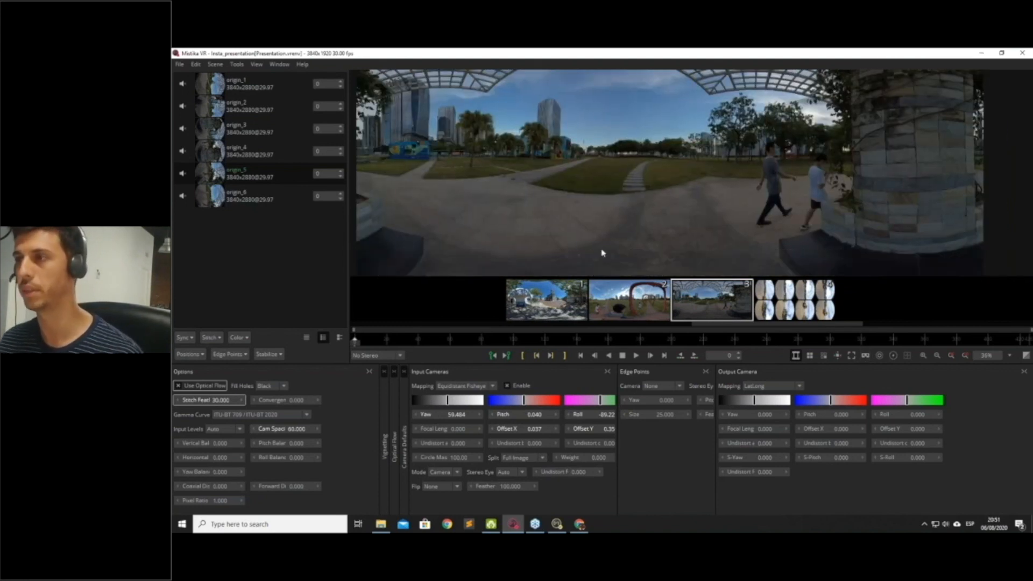
Display the seams and place a camera 5 edge point of size about 27.6 over the man in the white T-shirt.
click(892, 357)
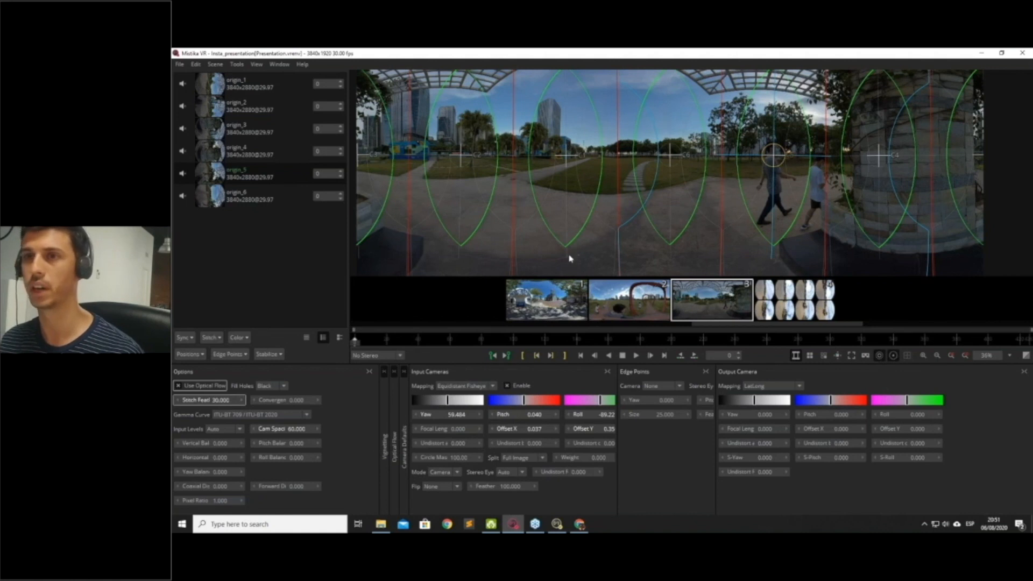
click(233, 356)
click(249, 367)
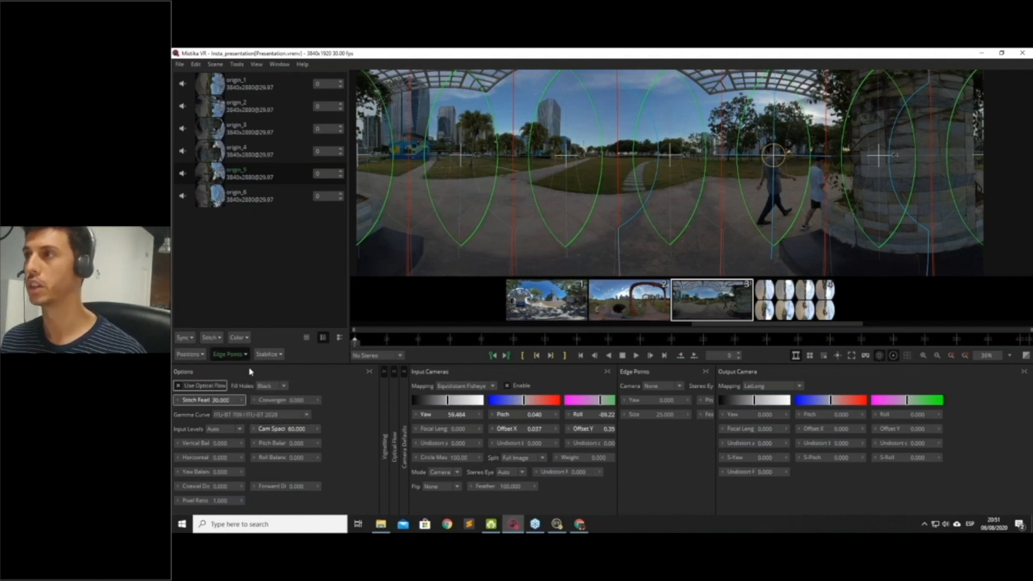
drag(774, 173, 826, 171)
scroll(893, 199, up, 5)
drag(914, 203, 534, 188)
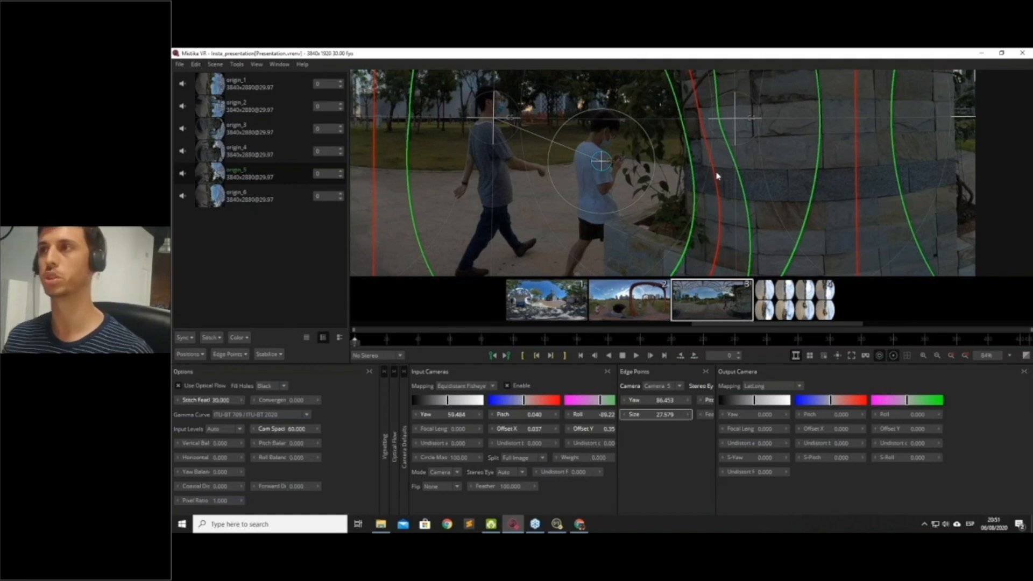
drag(700, 177, 607, 186)
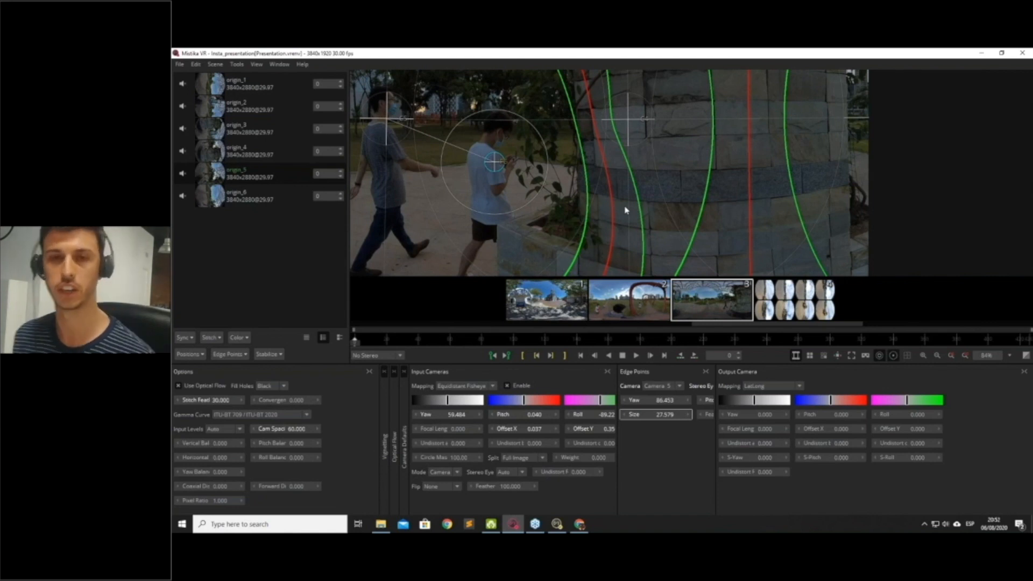
Hide the seam and edge point overlays and check the stitch on the man in white and the plants beside him.
click(881, 356)
scroll(613, 232, down, 5)
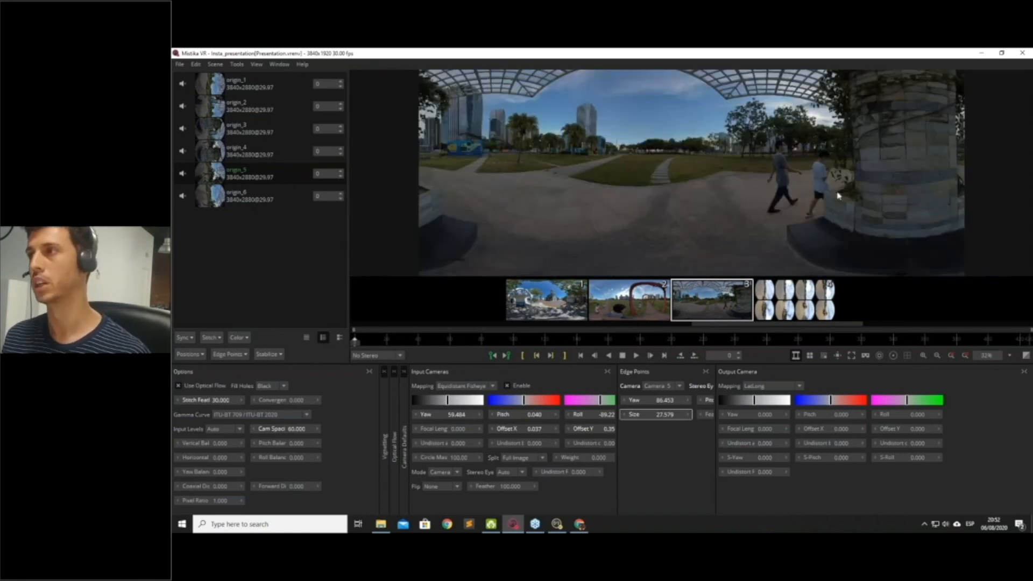
scroll(611, 144, up, 5)
scroll(608, 145, up, 2)
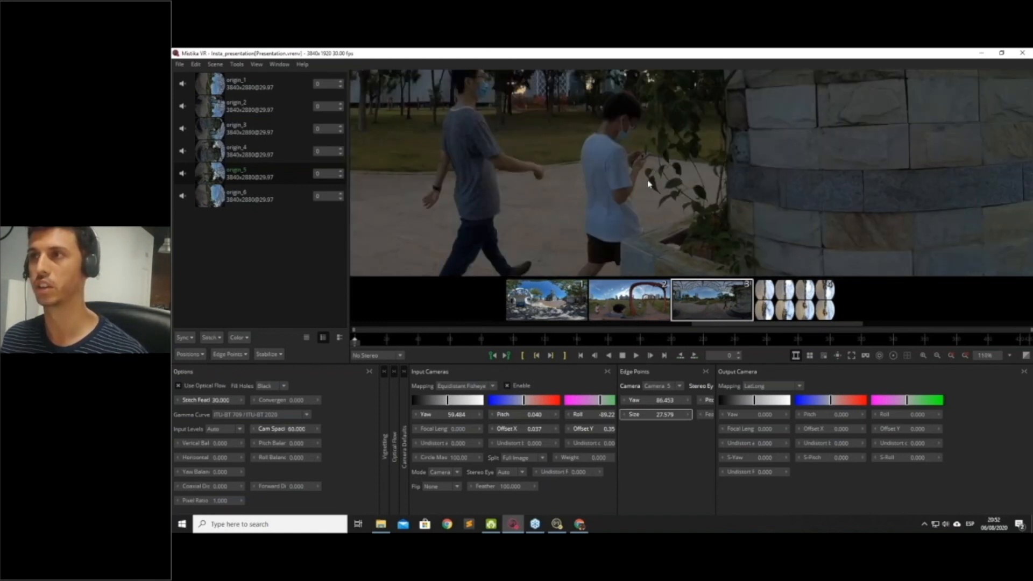
scroll(592, 151, up, 2)
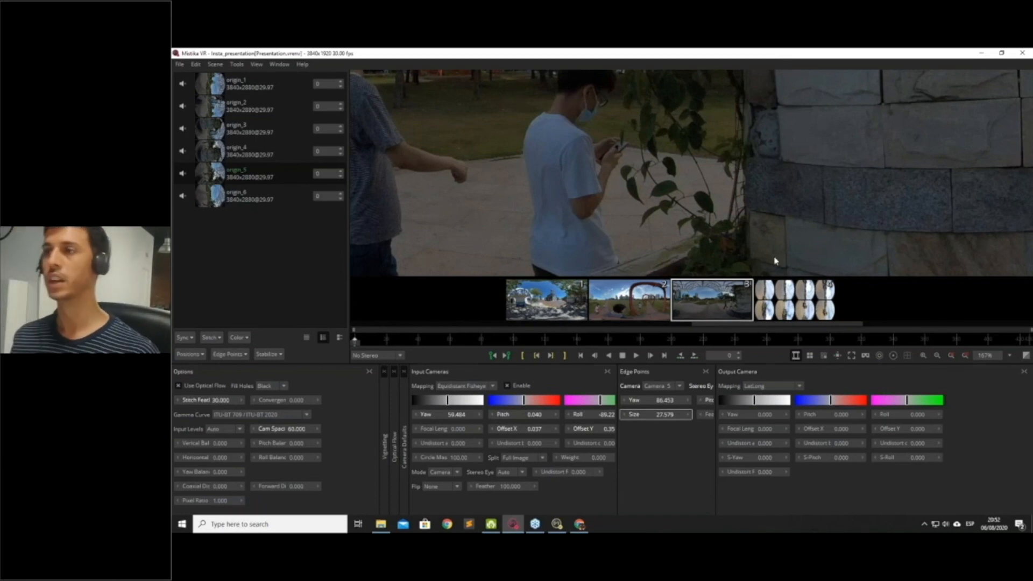
Import the stabilization metadata for the park scene and display the S-Yaw, S-Pitch and S-Roll keyframes on the timeline.
click(647, 304)
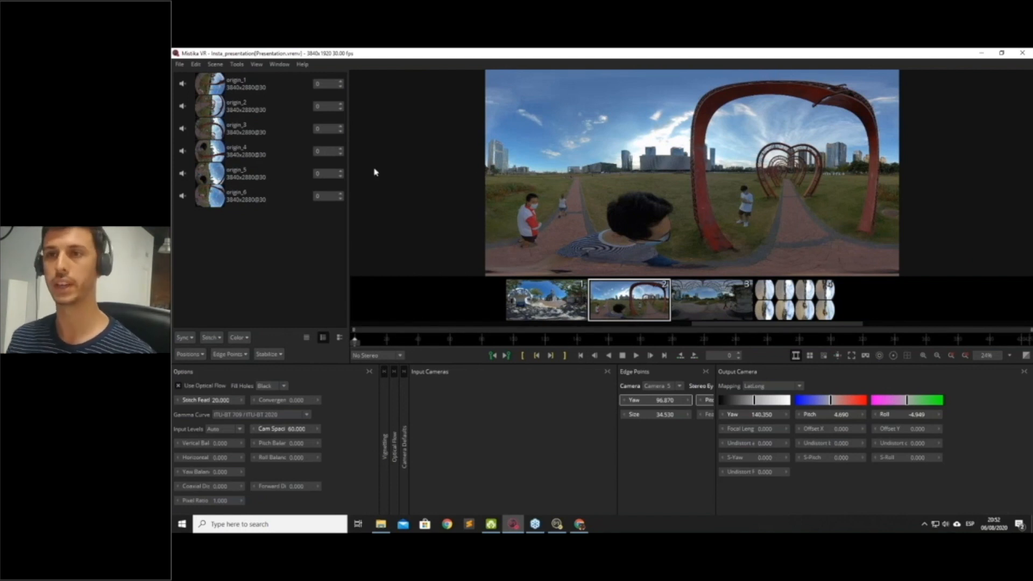
click(290, 354)
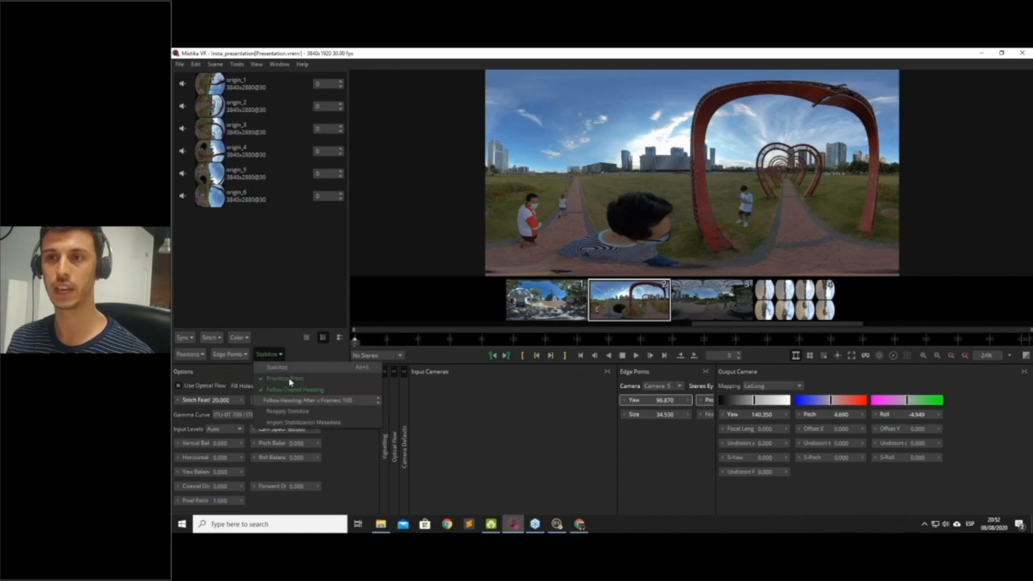
click(291, 423)
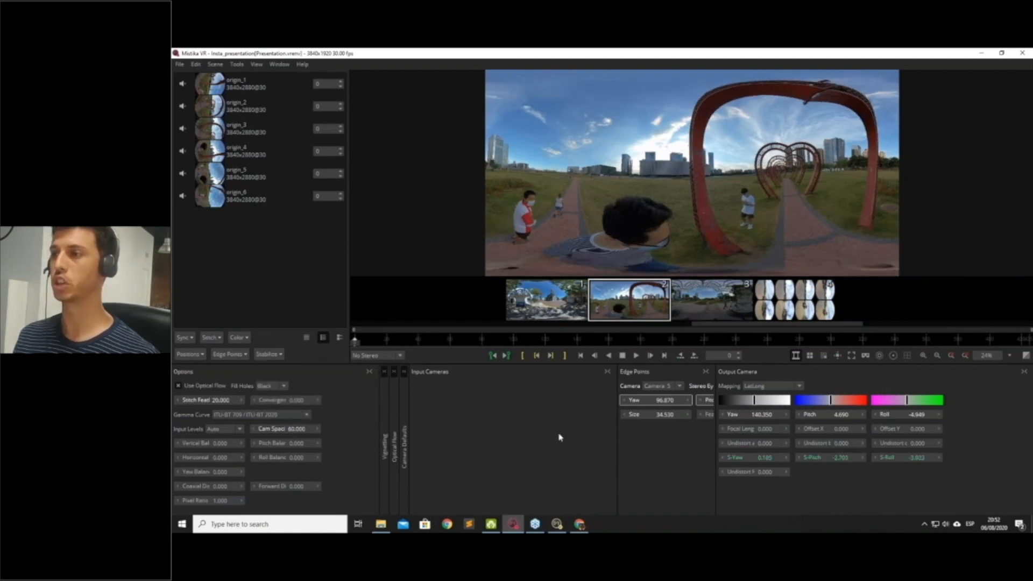
double_click(750, 457)
click(846, 482)
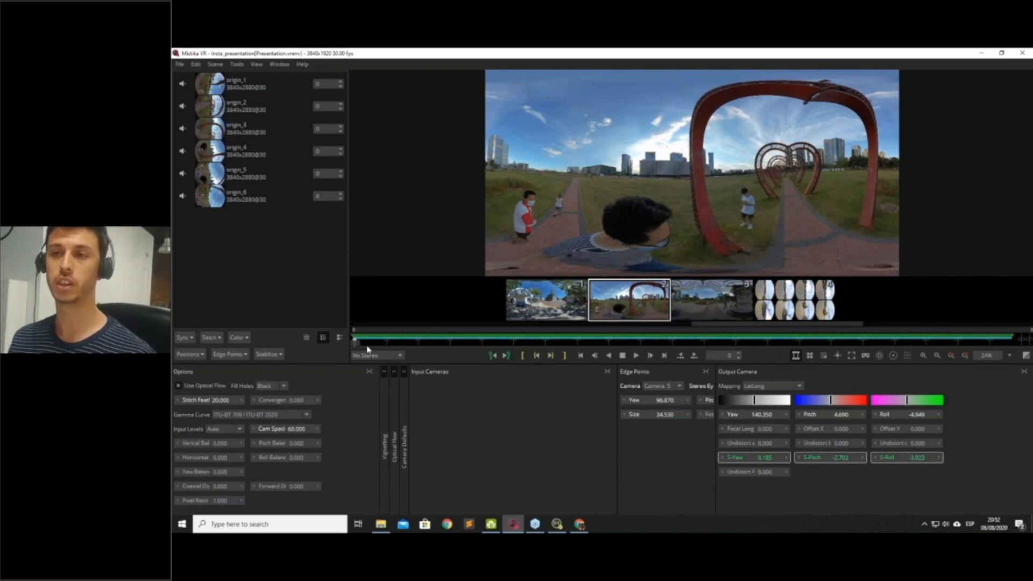
Run Stabilize on the park scene with Prioritize Front and Follow Overall Heading enabled, stopping the analysis partway.
click(279, 354)
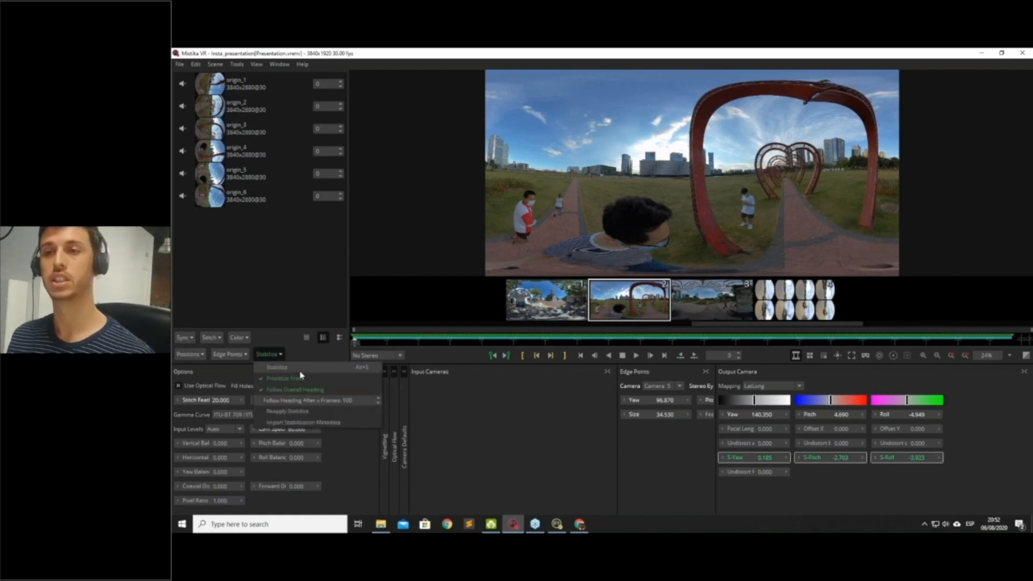
click(293, 368)
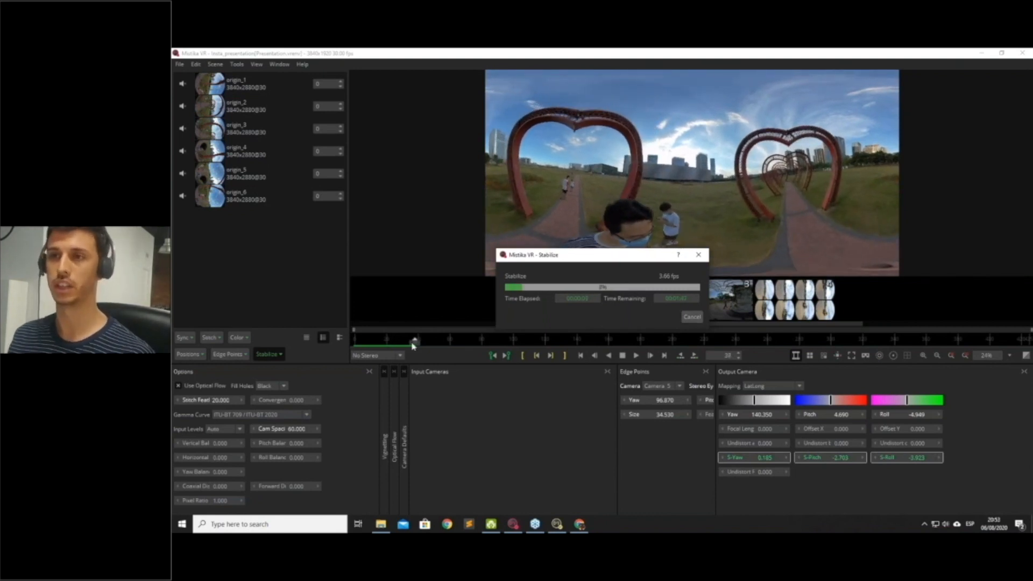
click(279, 356)
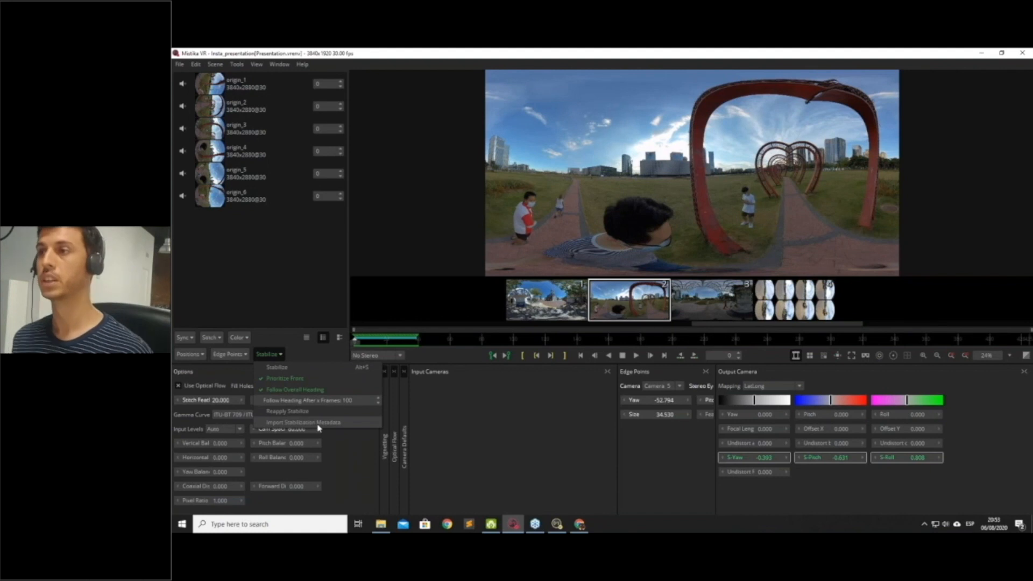
click(671, 485)
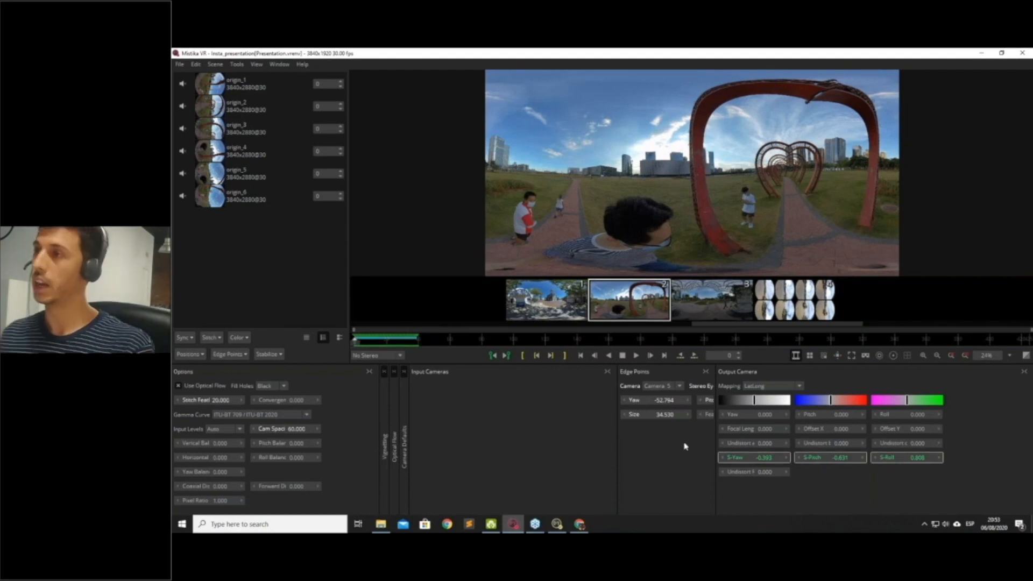
Open the fourth scene and apply the calibration file from the Insta_Titan_Media Shot_2 folder in File Explorer.
scroll(678, 317, down, 2)
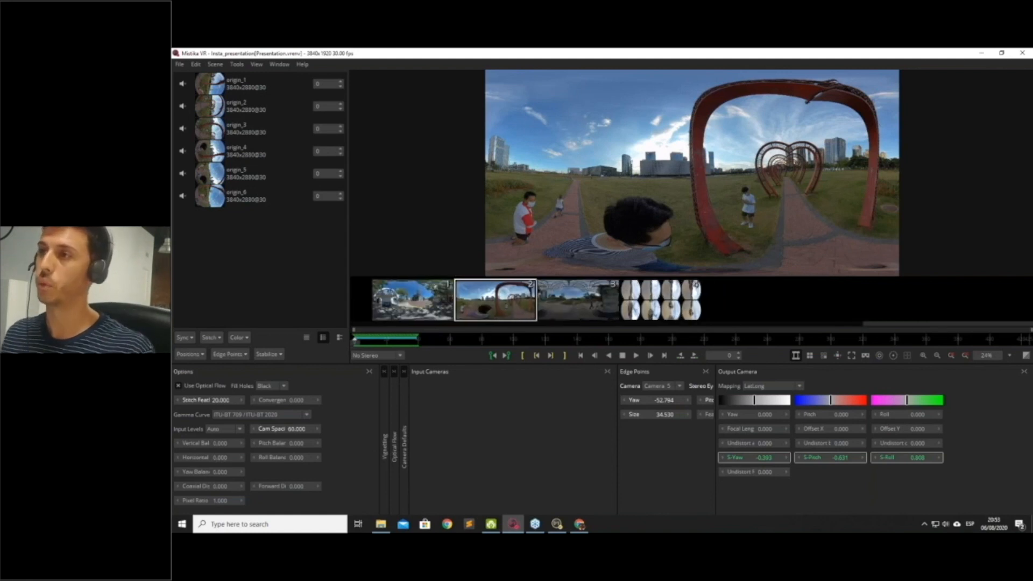
click(679, 317)
drag(558, 312, 618, 314)
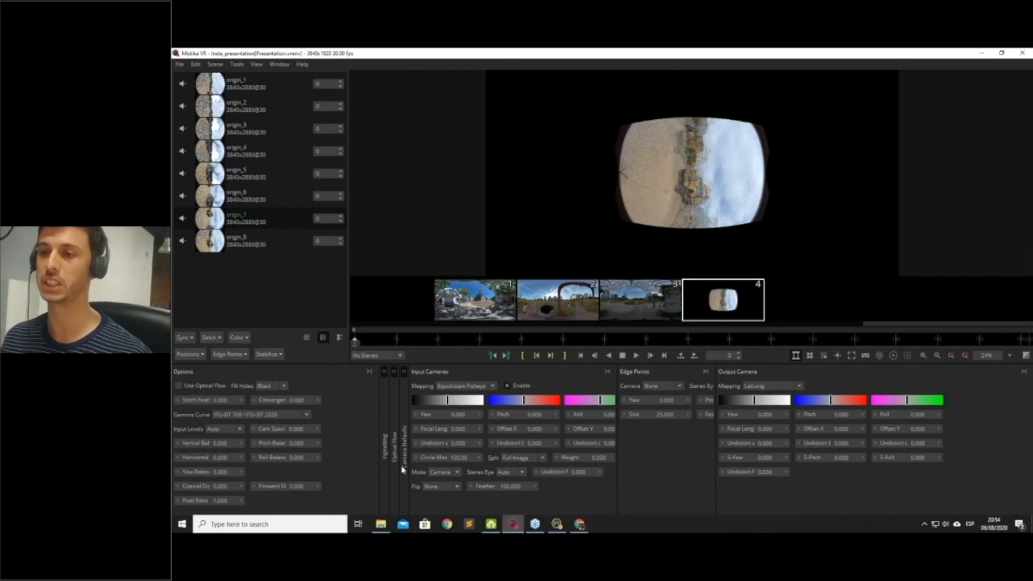
click(380, 524)
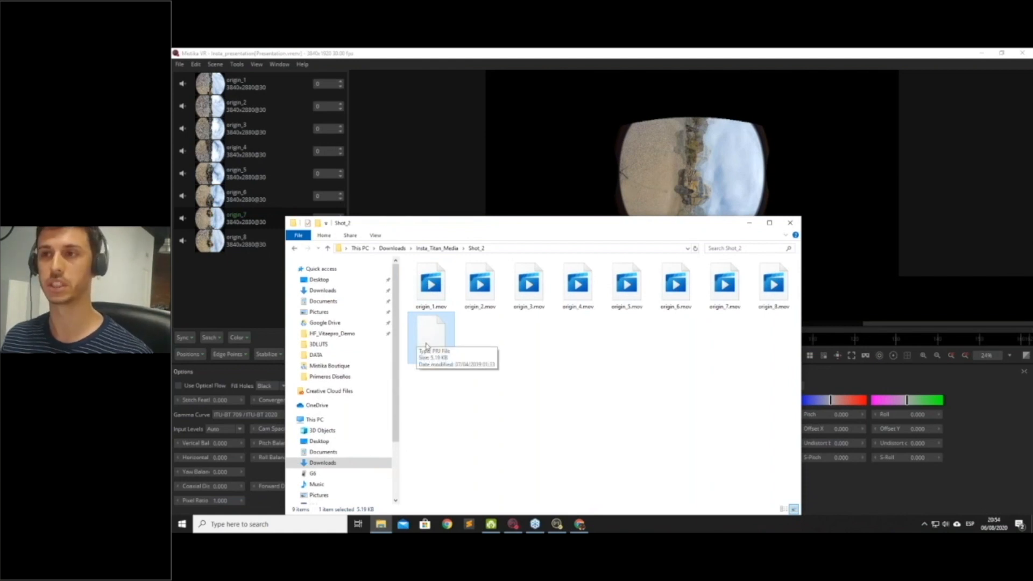
drag(426, 343, 691, 171)
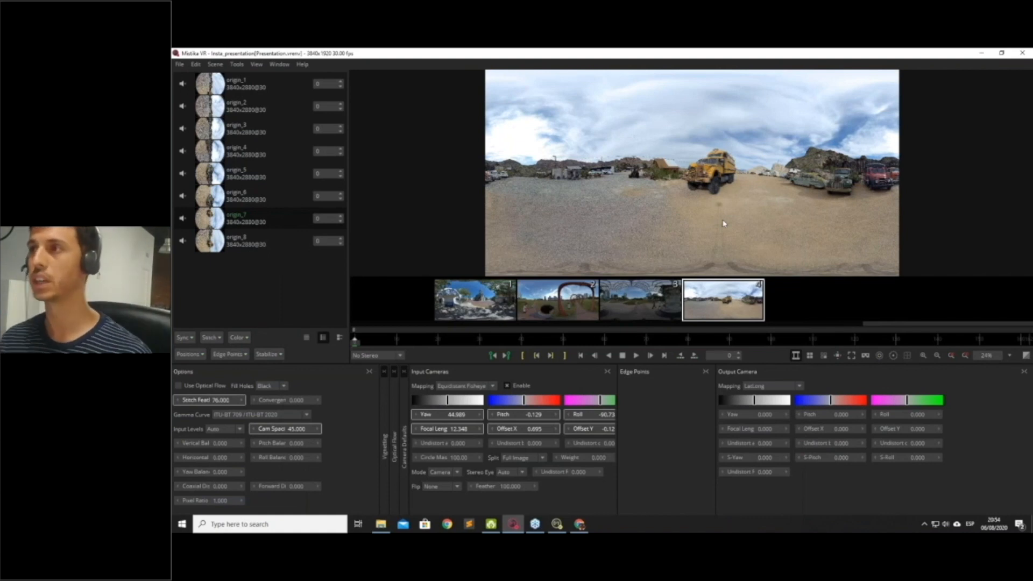
Display the seams of the fourth scene and set its stitch feather to 20.
click(893, 356)
click(880, 356)
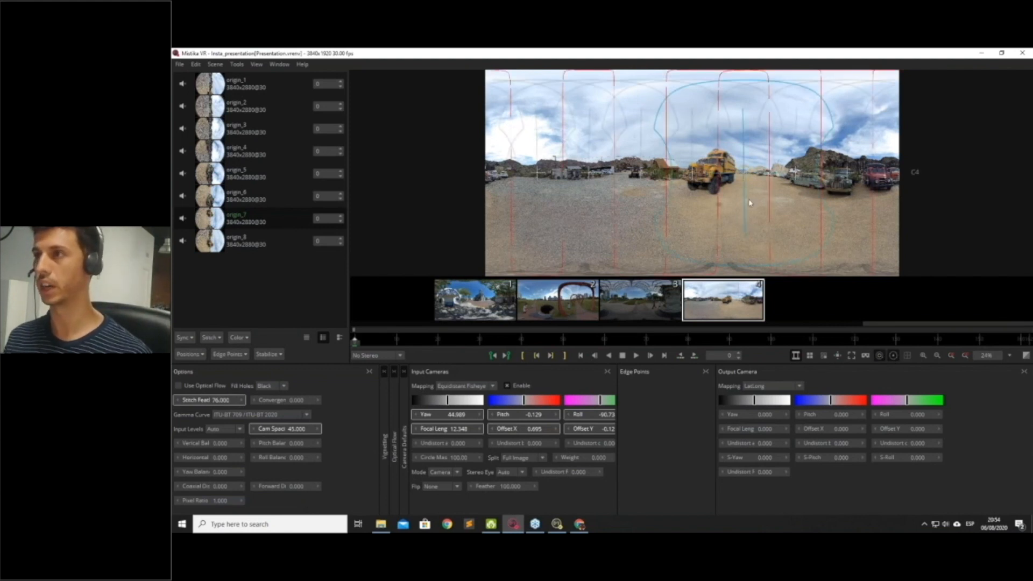
double_click(217, 401)
text(20)
key(Return)
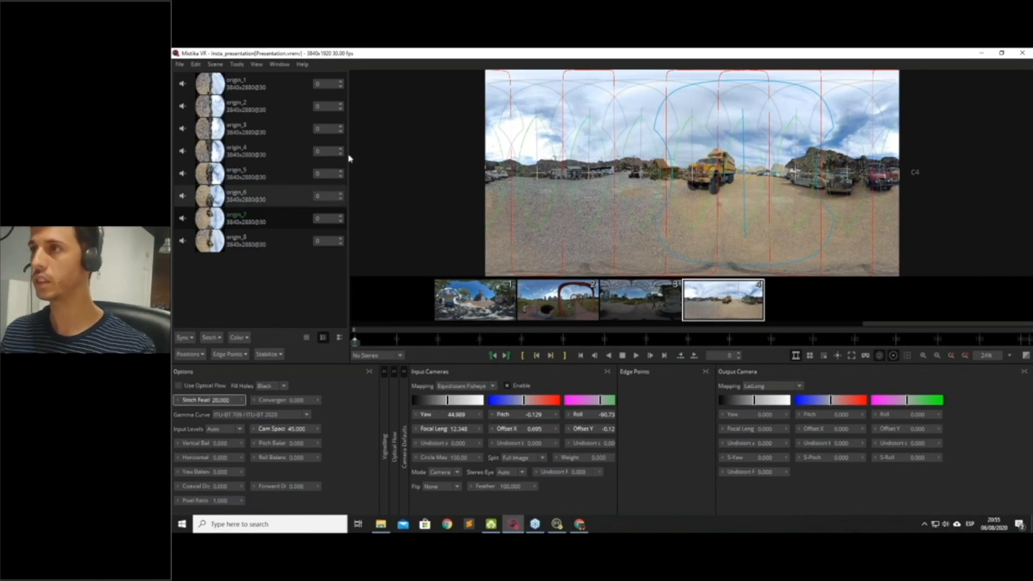
Check the seams around the yellow bus and hide the seam overlays.
scroll(703, 160, up, 3)
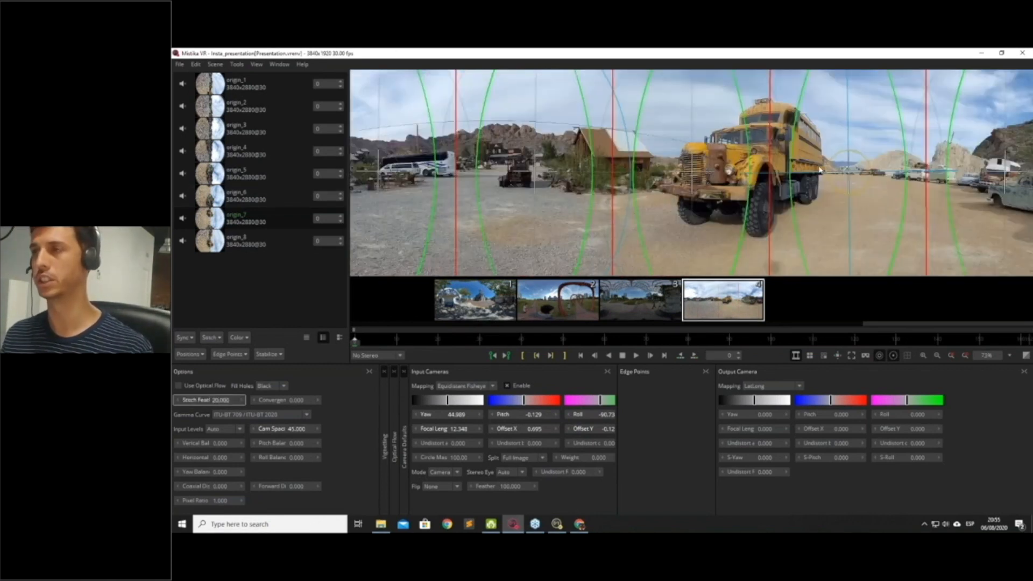
drag(755, 182, 676, 202)
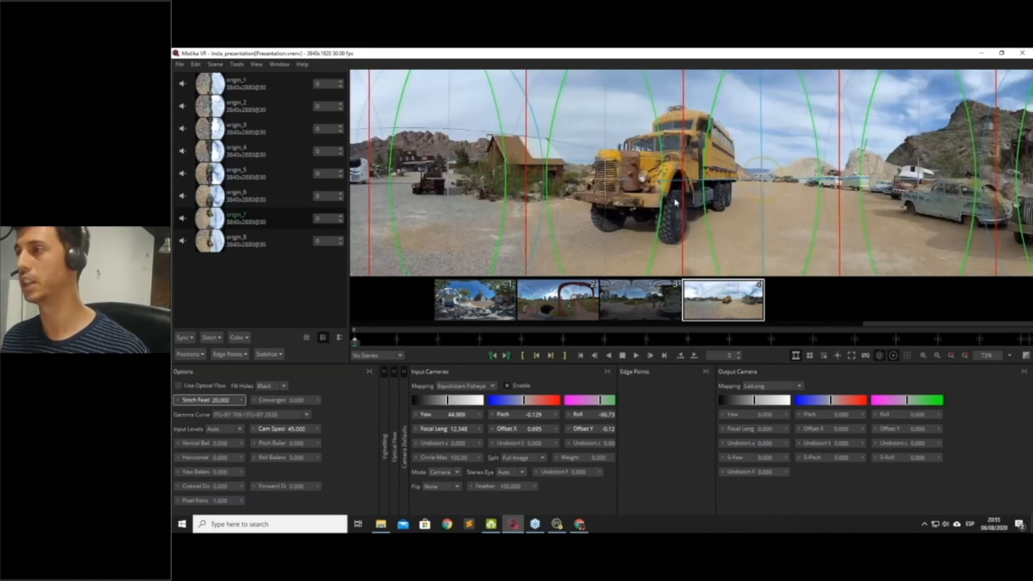
click(893, 355)
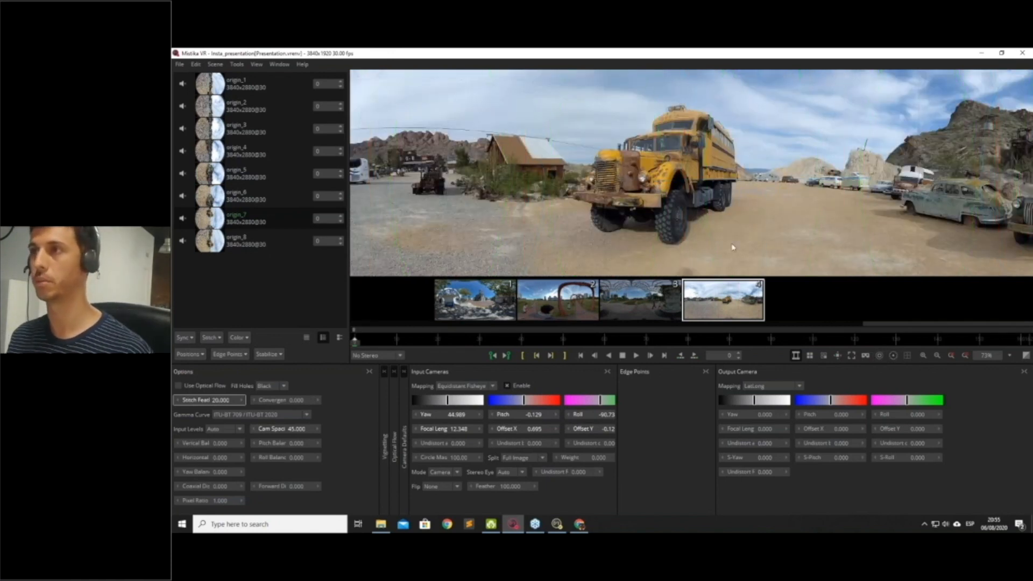
Run Improve Offsets and Improve Angles on the fourth scene to align the cameras around the yellow bus.
scroll(668, 179, up, 3)
scroll(667, 179, down, 1)
scroll(663, 185, down, 1)
click(196, 354)
click(213, 369)
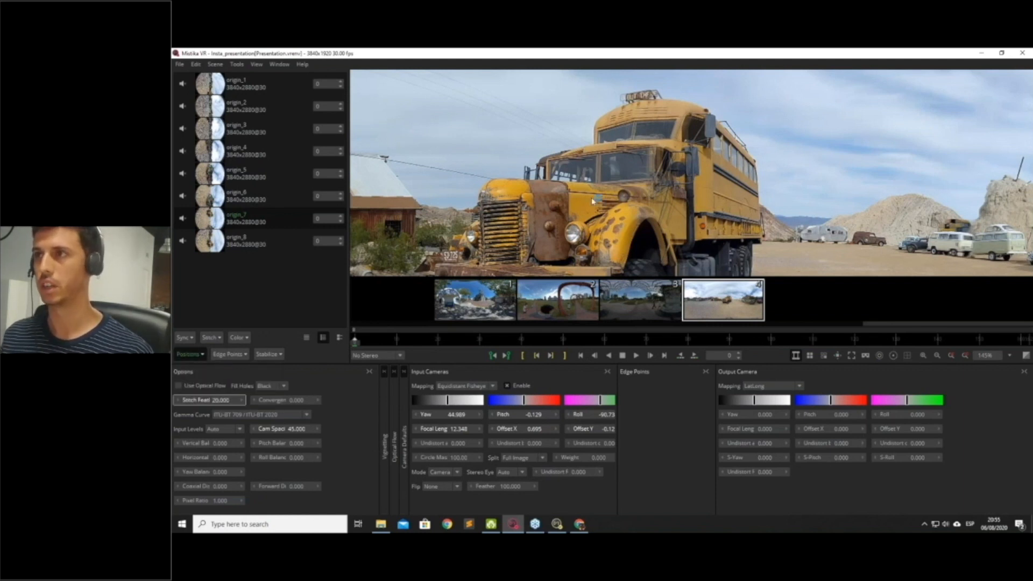
click(192, 355)
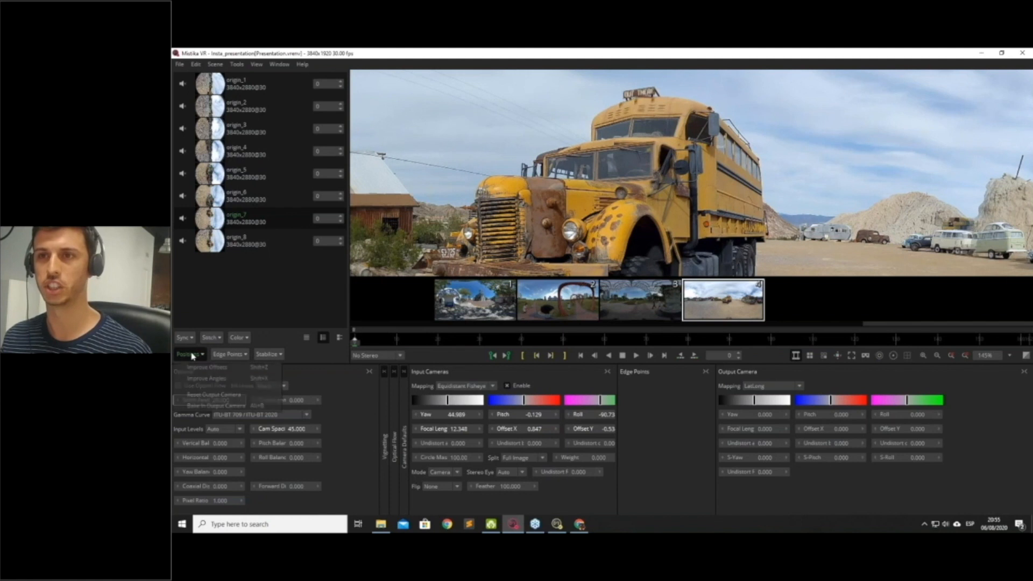
click(208, 379)
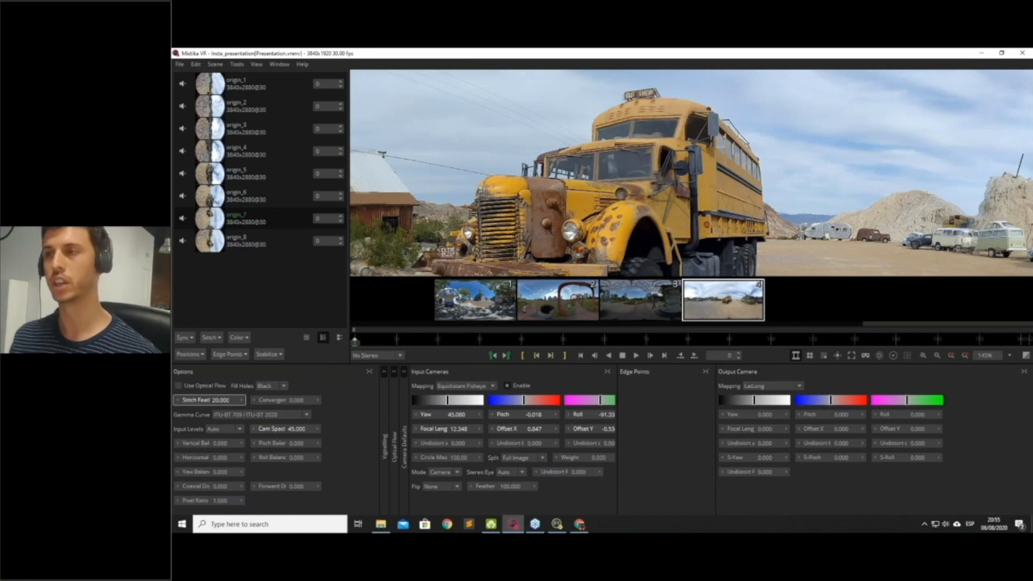
Inspect the realigned yellow bus and enable Use Optical Flow for the fourth scene.
scroll(660, 157, down, 4)
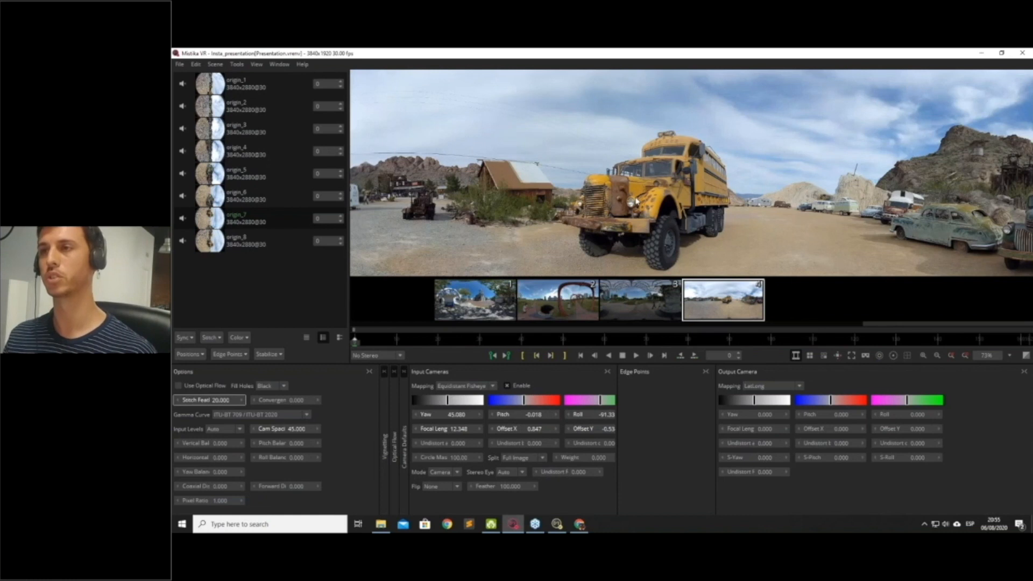
scroll(636, 202, down, 3)
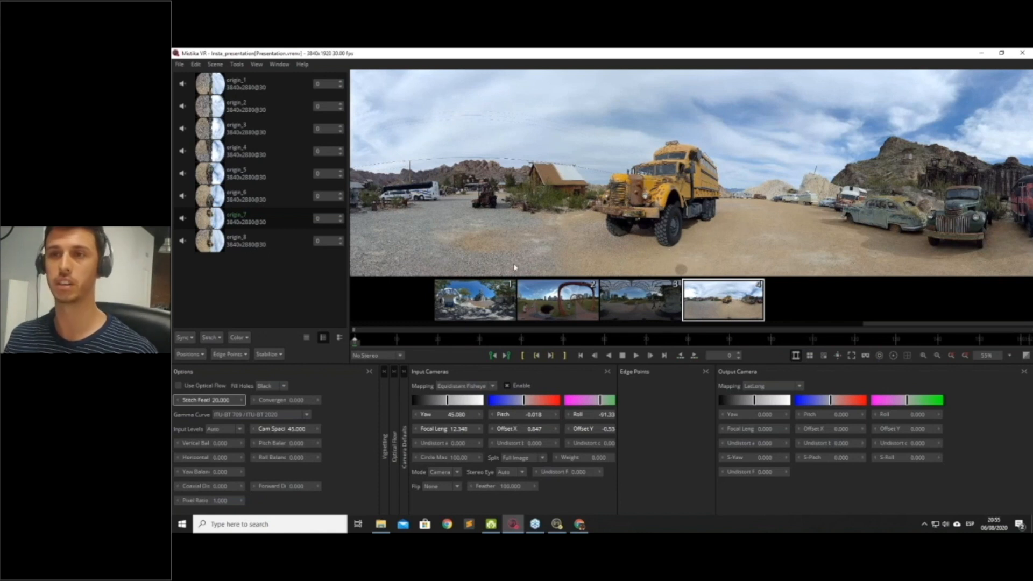
click(189, 354)
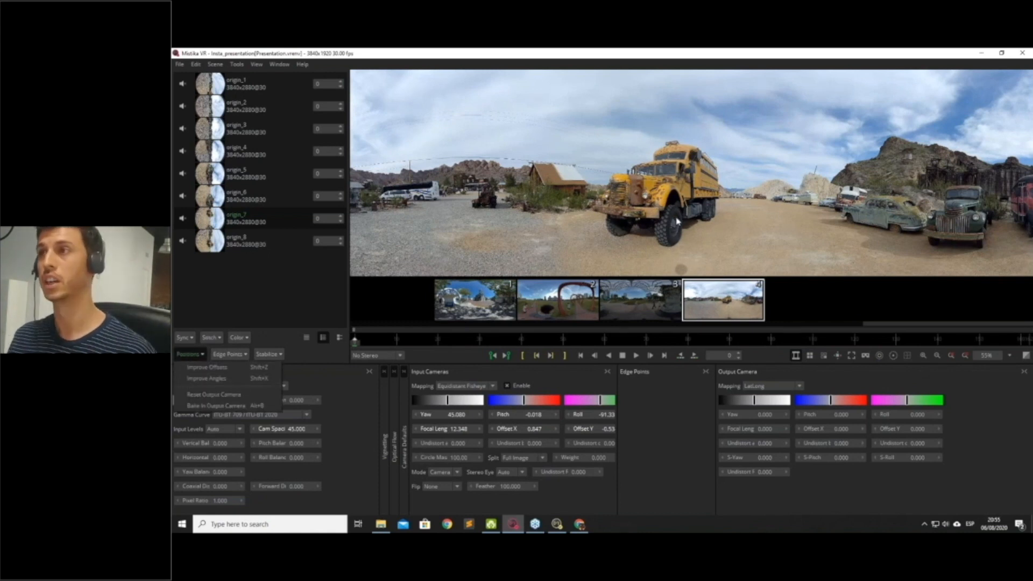
scroll(642, 225, up, 8)
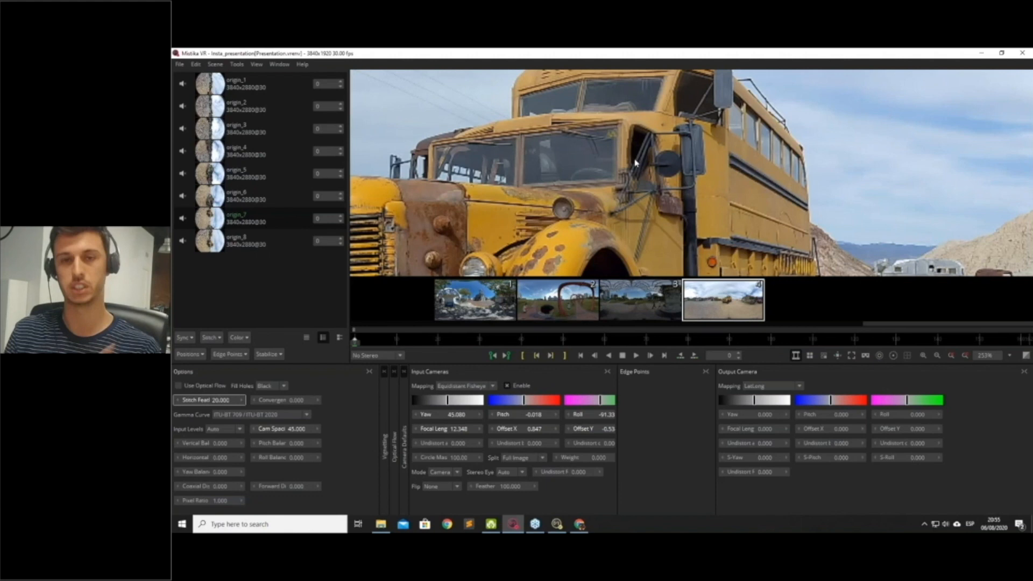
scroll(628, 183, down, 4)
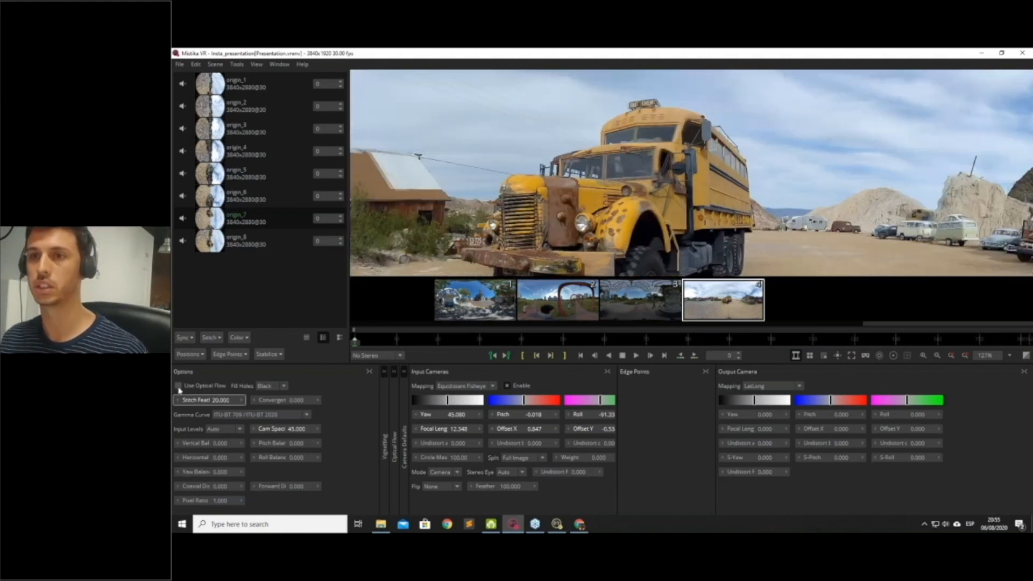
click(178, 386)
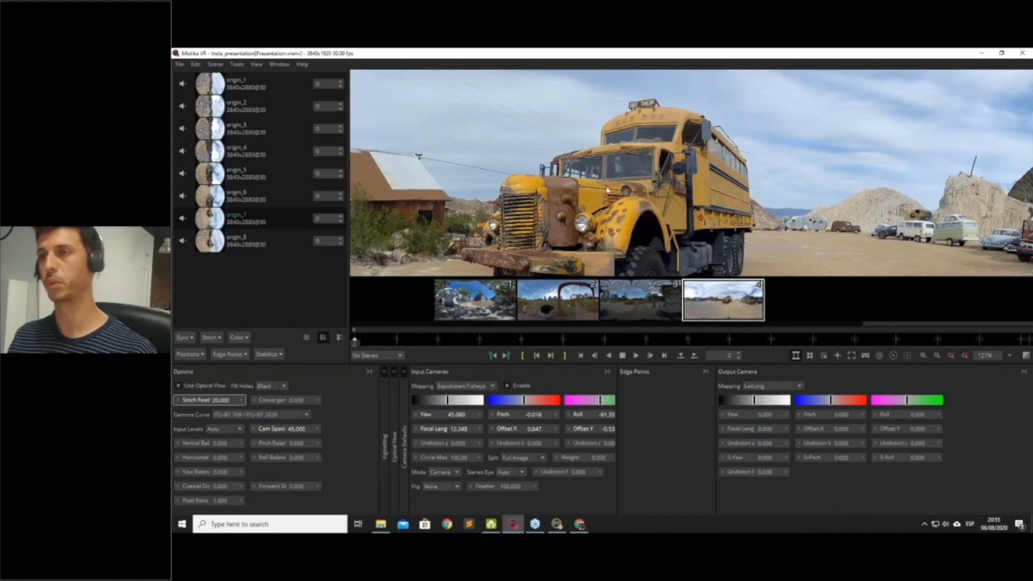
scroll(613, 177, down, 6)
scroll(613, 177, down, 2)
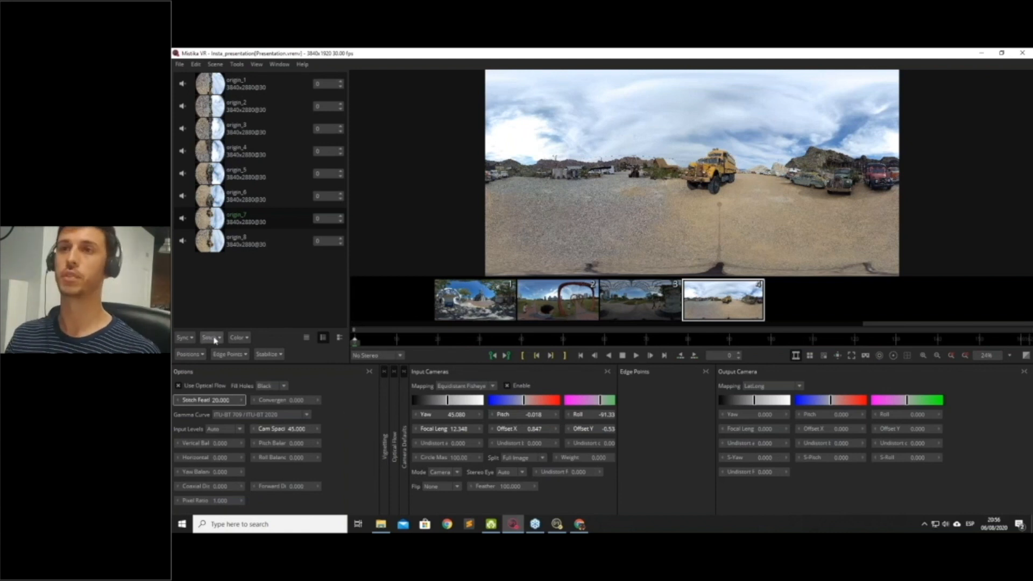
Save the sequence under the new name to_bt.vrenv in the Insta_presentation DATA folder.
click(180, 65)
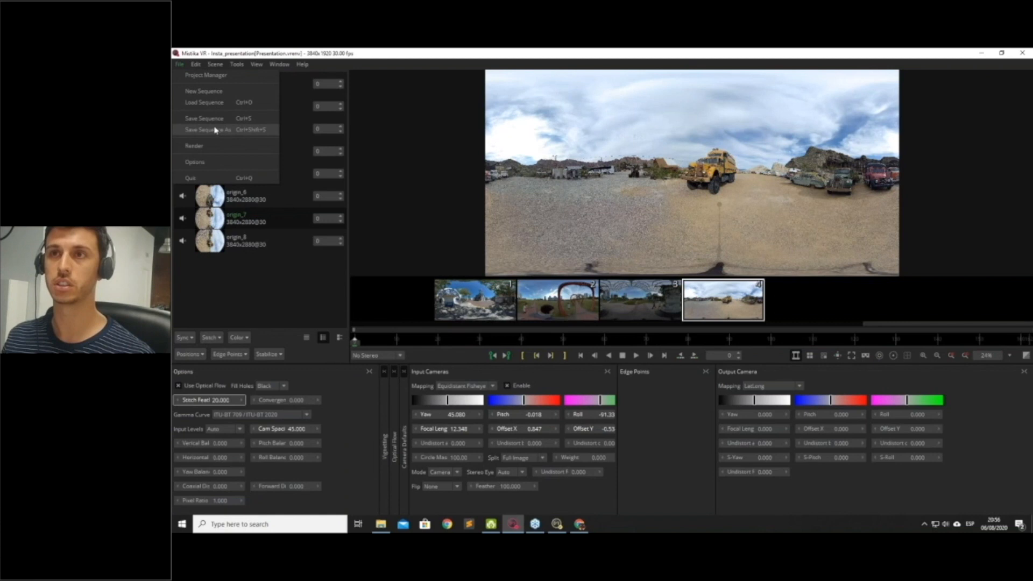
click(230, 130)
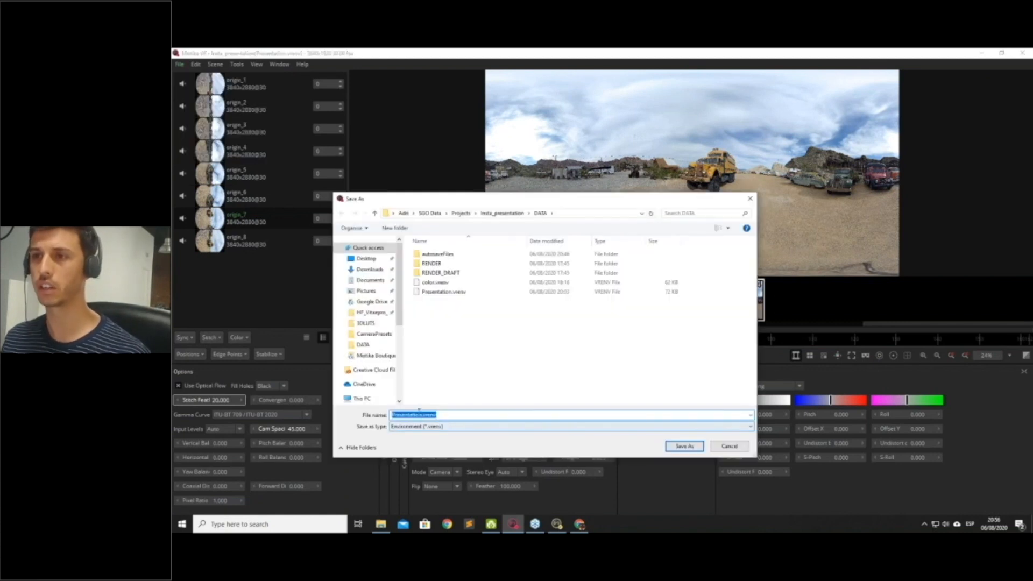
text(to_)
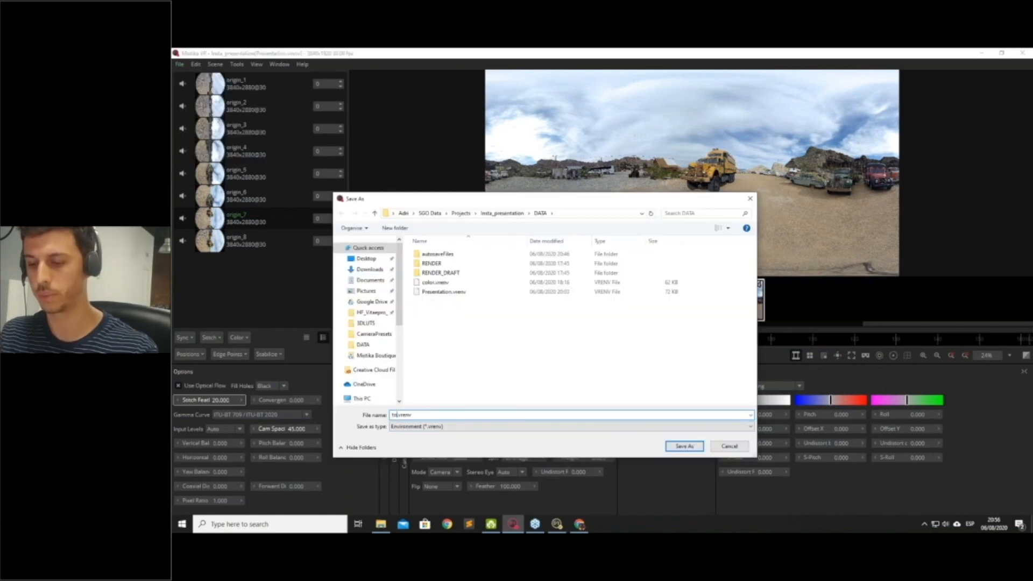
text(bl)
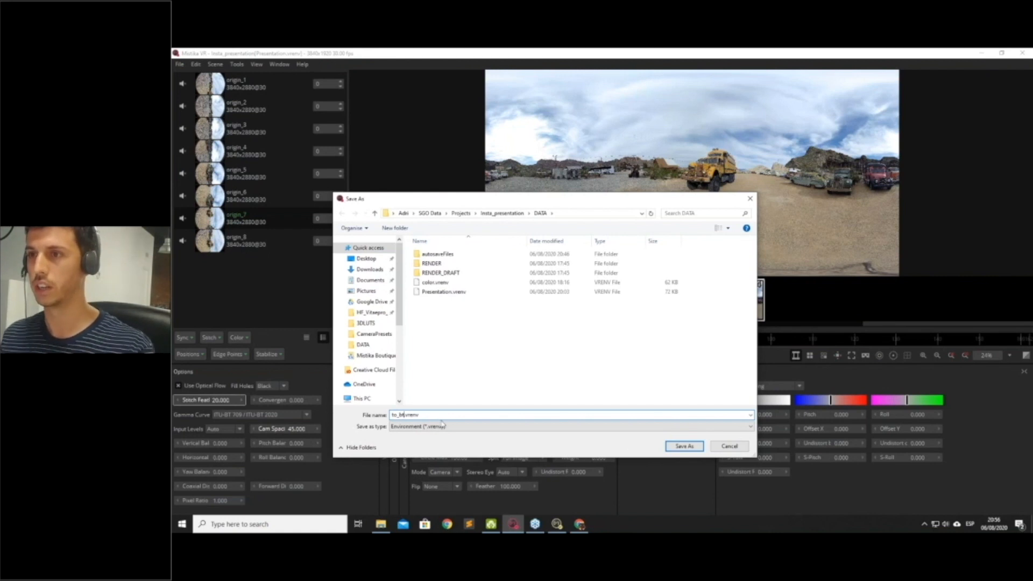
click(675, 447)
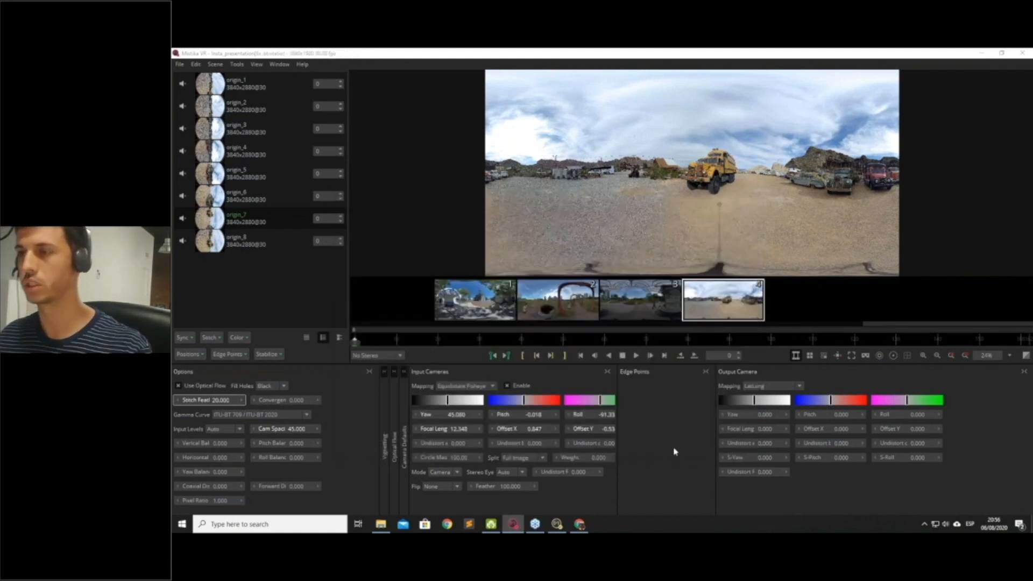
Switch to Mistika Boutique and load the to_bt.vrenv environment from the project's DATA folder onto the timeline.
click(557, 524)
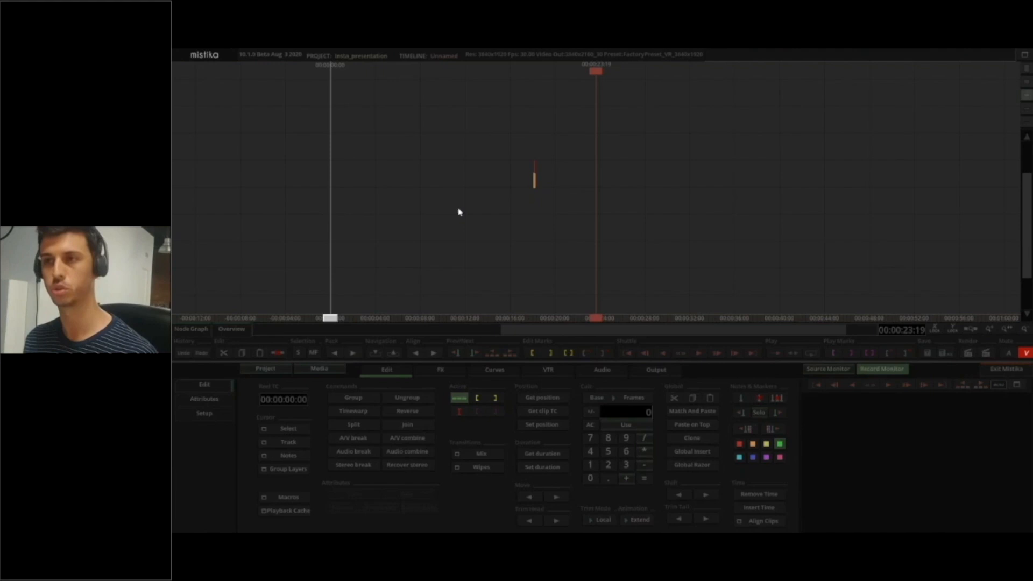
click(443, 371)
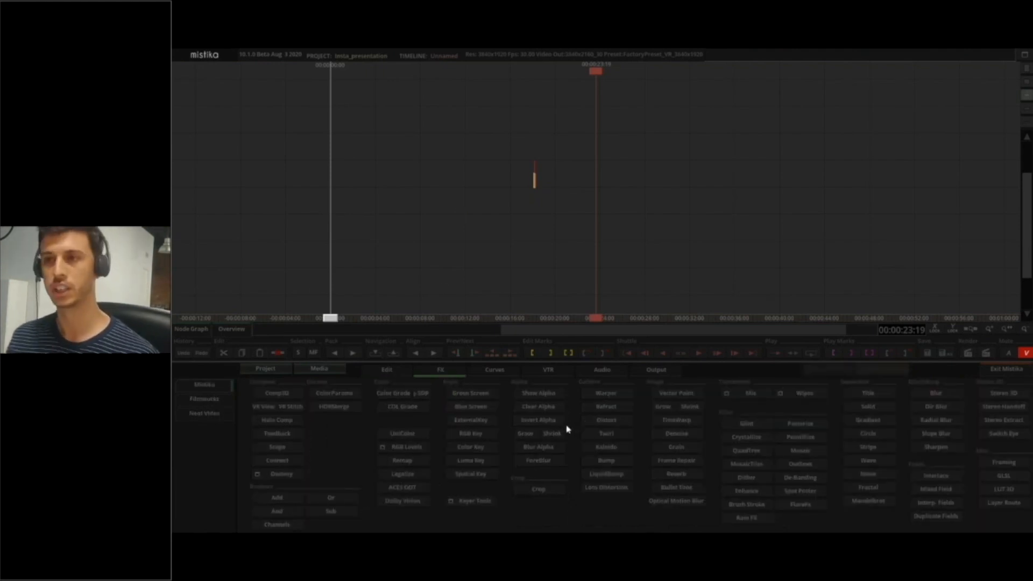
click(385, 371)
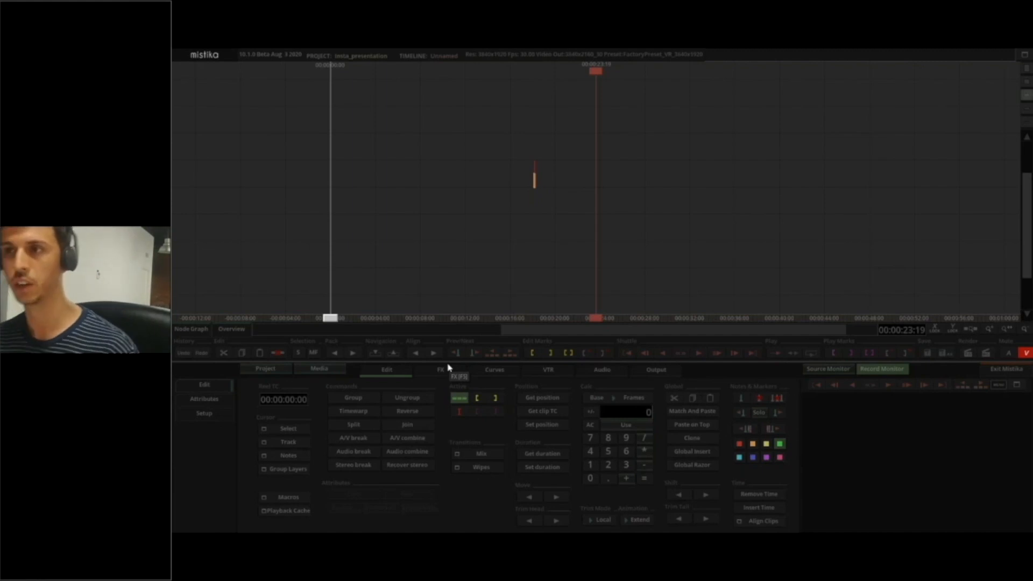
click(444, 370)
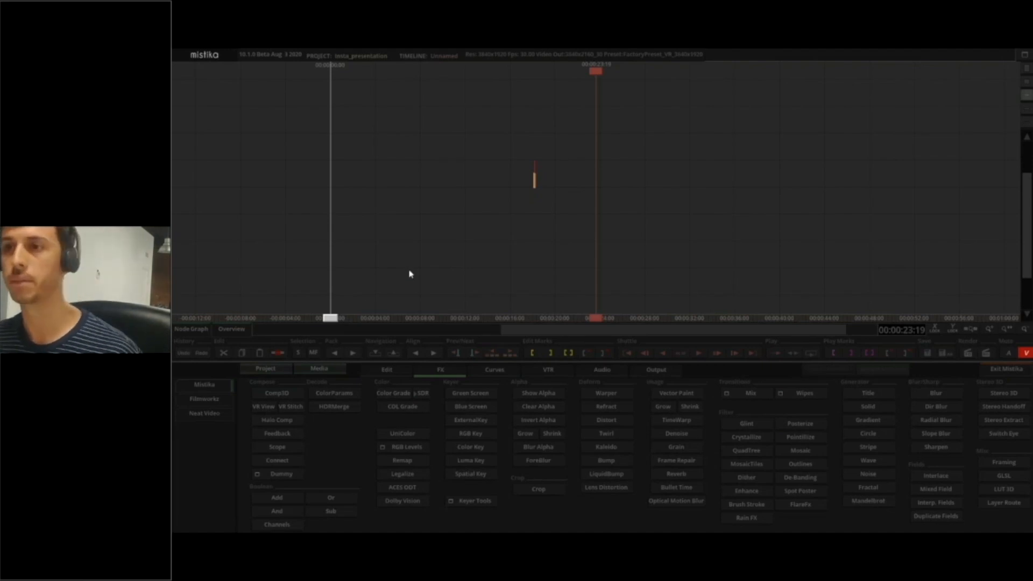
click(323, 371)
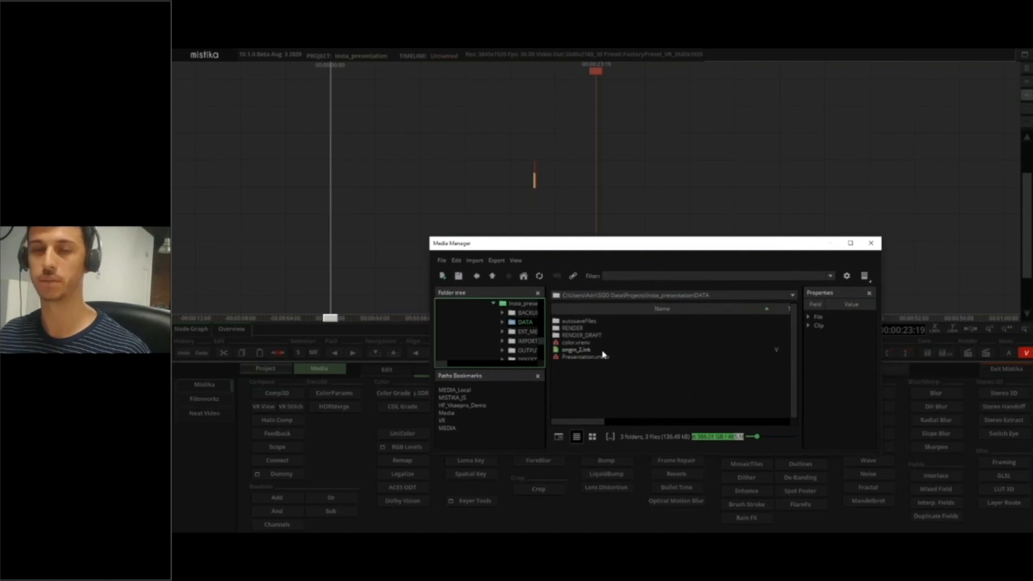
click(539, 279)
click(579, 369)
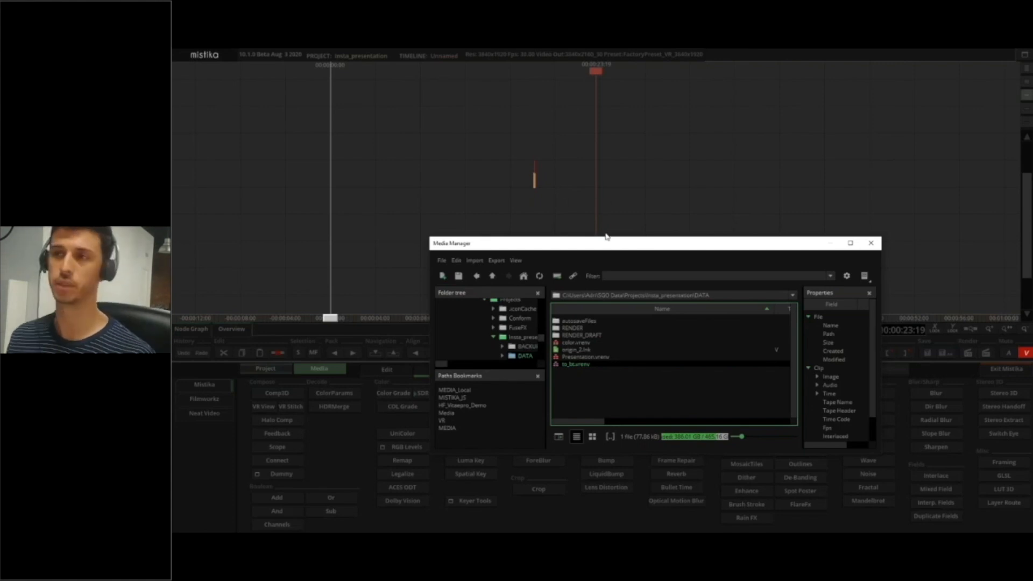
click(871, 243)
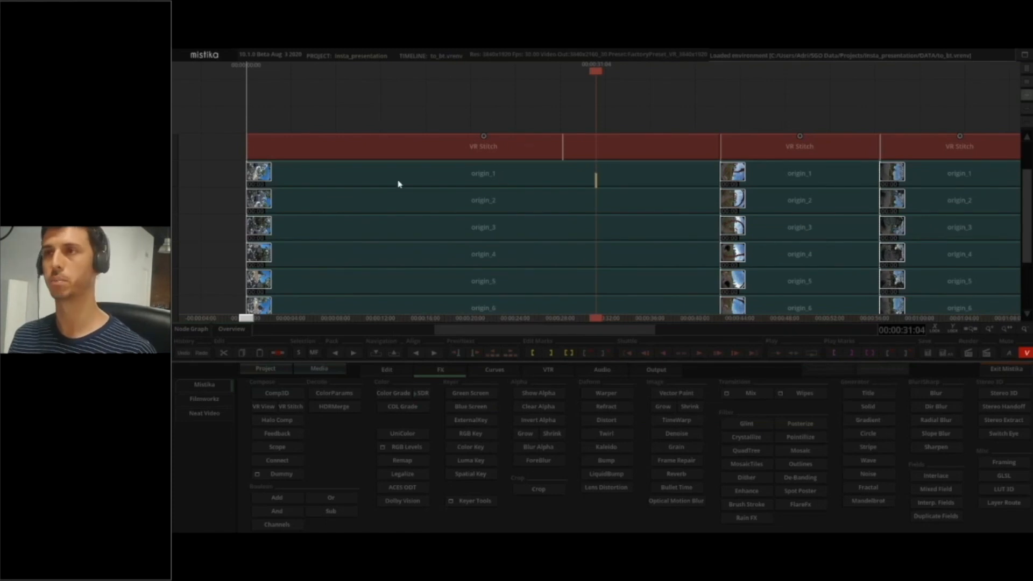
Examine the four VR Stitch stacks on the timeline, selecting each effect and its origin clips.
scroll(408, 178, down, 2)
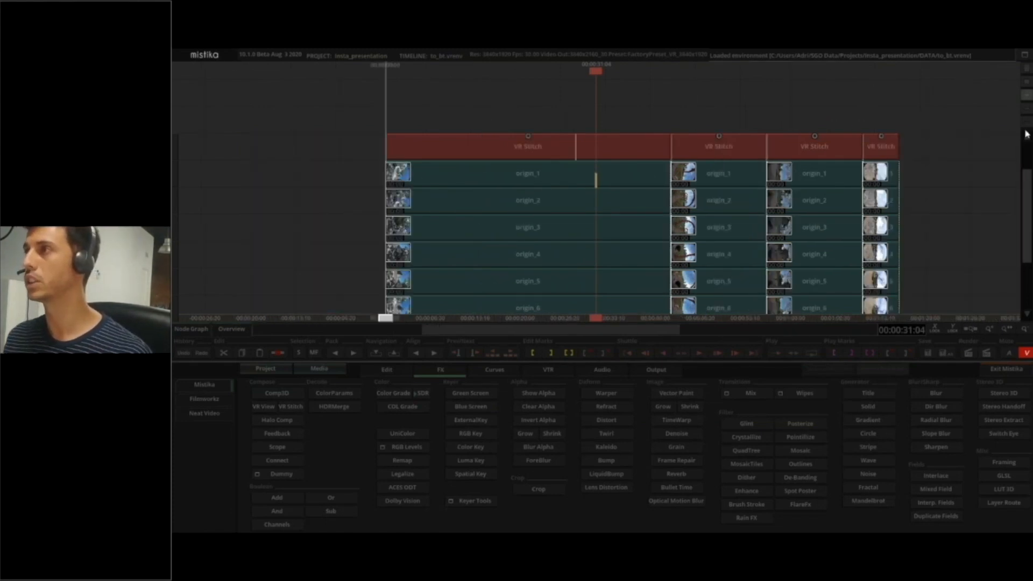
click(1027, 113)
drag(666, 210, 645, 238)
scroll(638, 251, up, 3)
scroll(639, 252, down, 3)
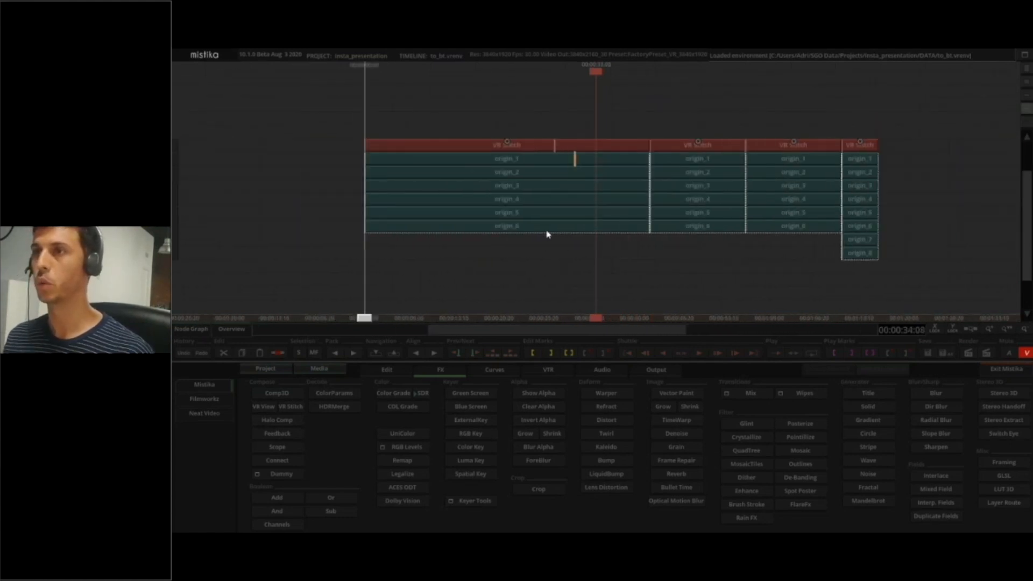
click(519, 163)
click(520, 271)
click(537, 142)
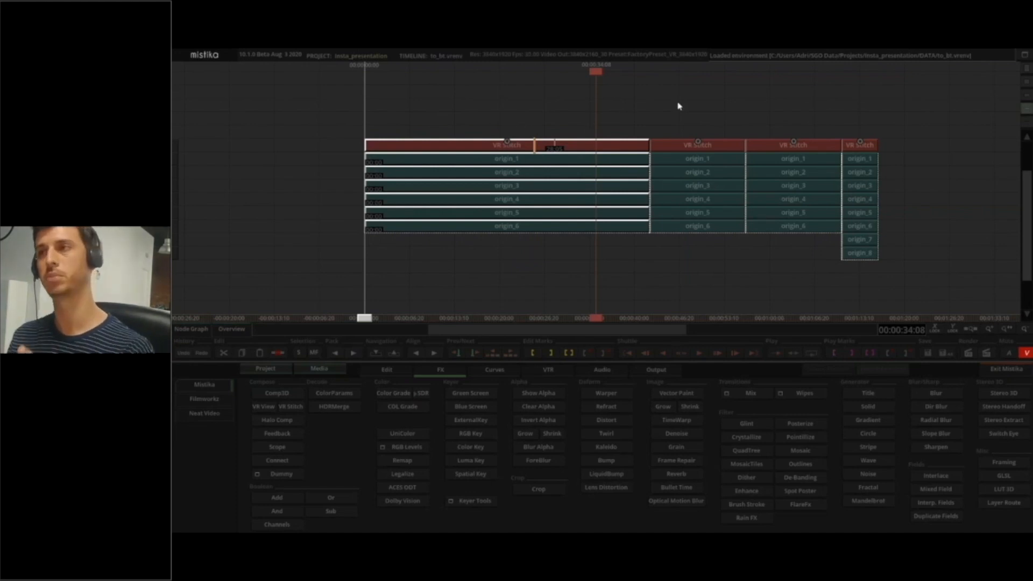
click(539, 147)
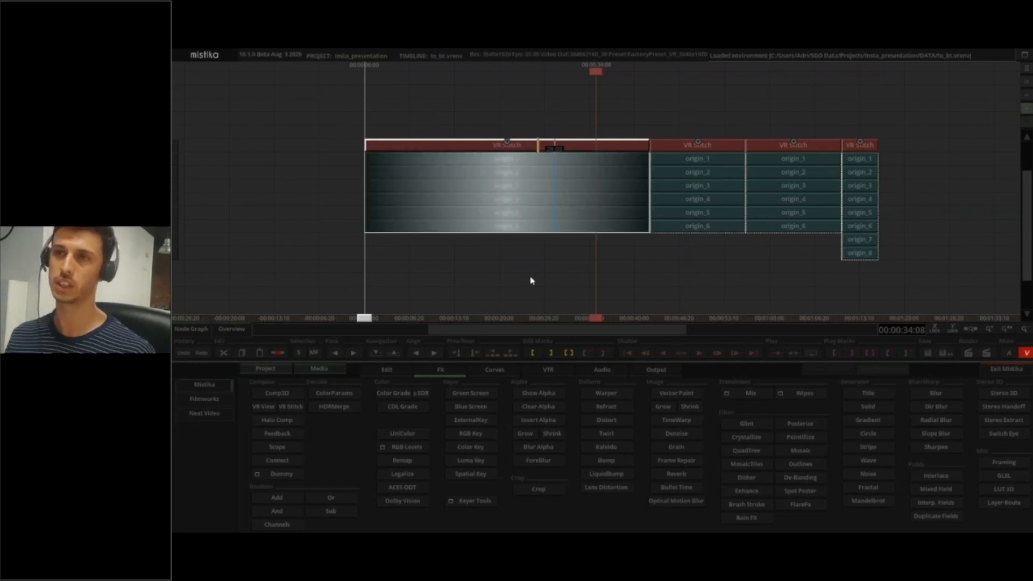
click(708, 147)
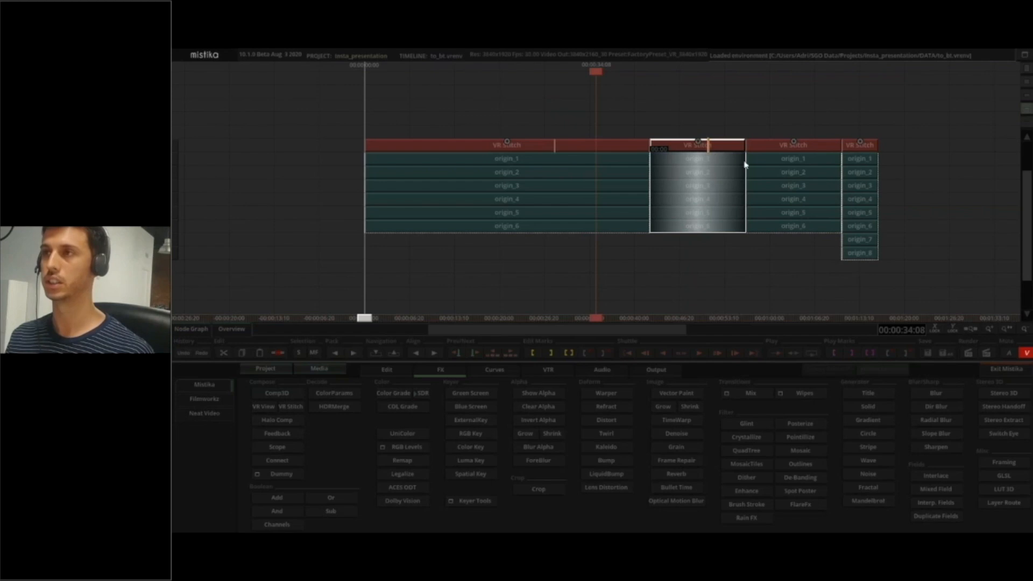
click(784, 148)
click(857, 150)
Compare the timeline with the Mistika VR sequence, and open the first VR Stitch in Mistika Boutique's effect editor.
key(alt+Tab)
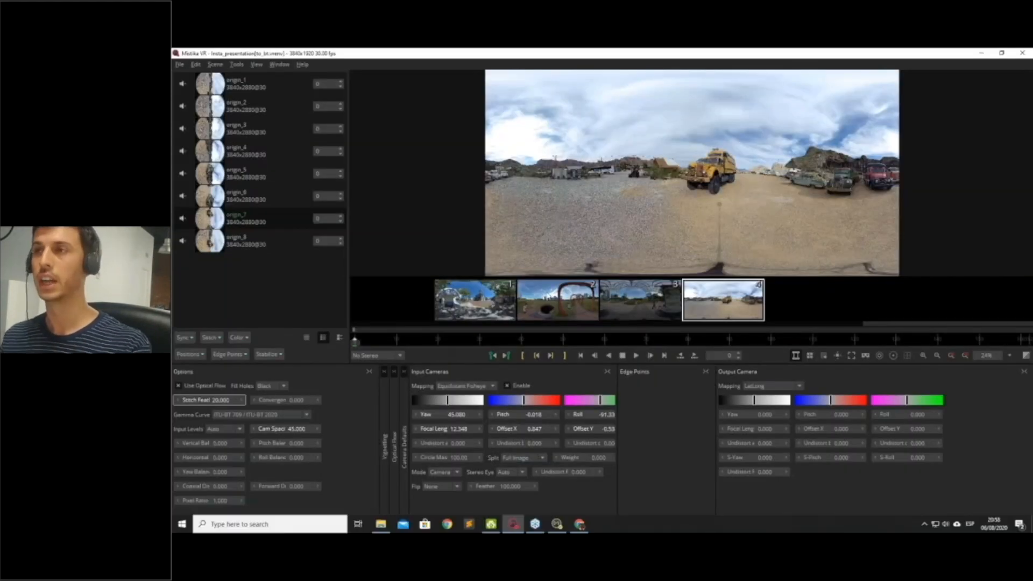
key(alt+Tab)
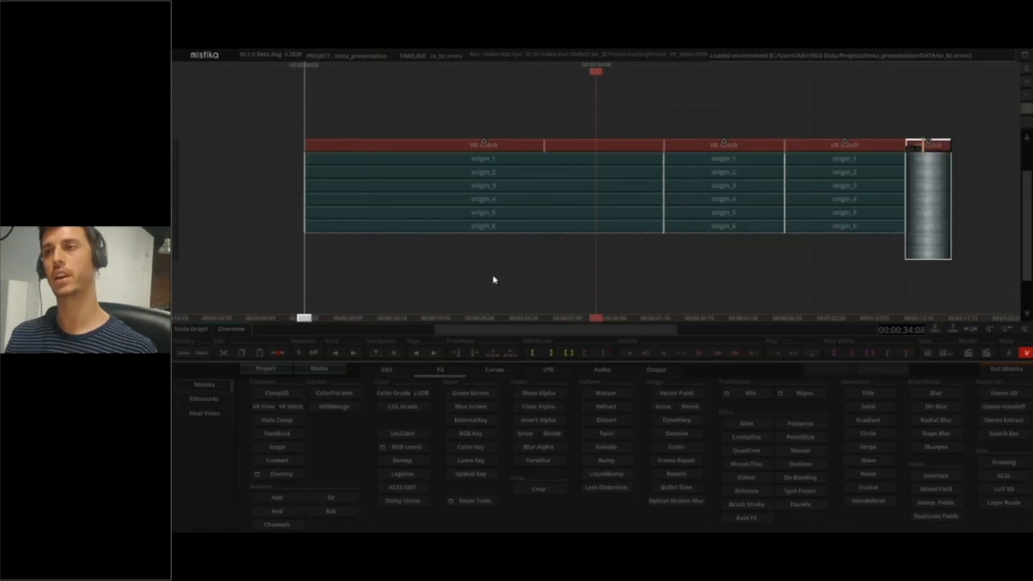
scroll(494, 279, up, 3)
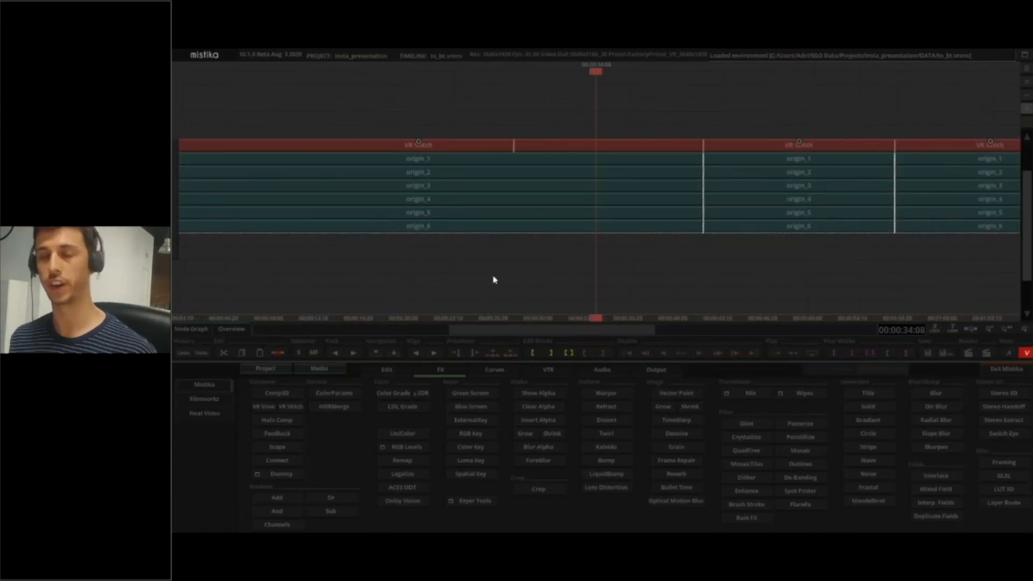
click(433, 149)
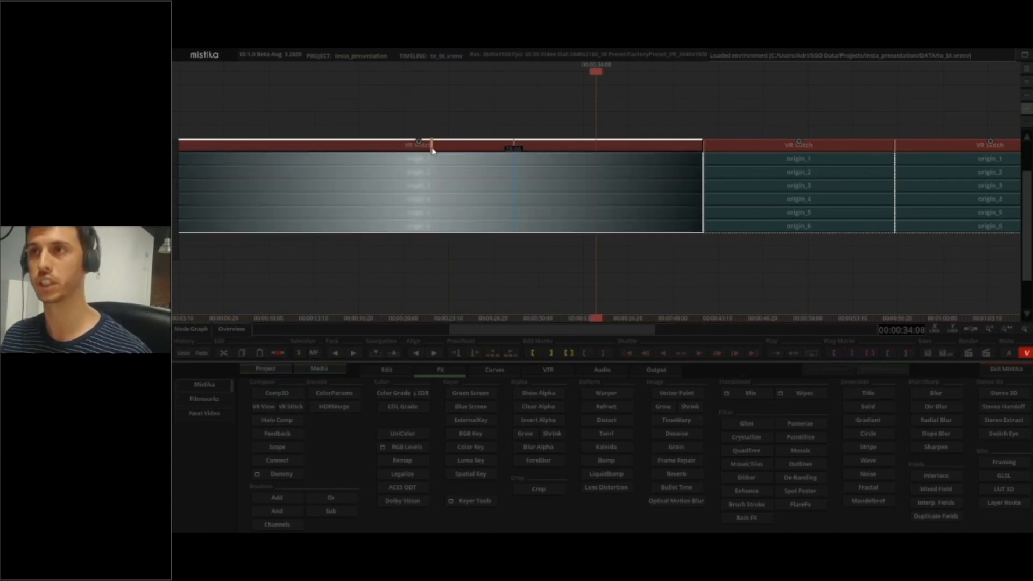
key(alt+Tab)
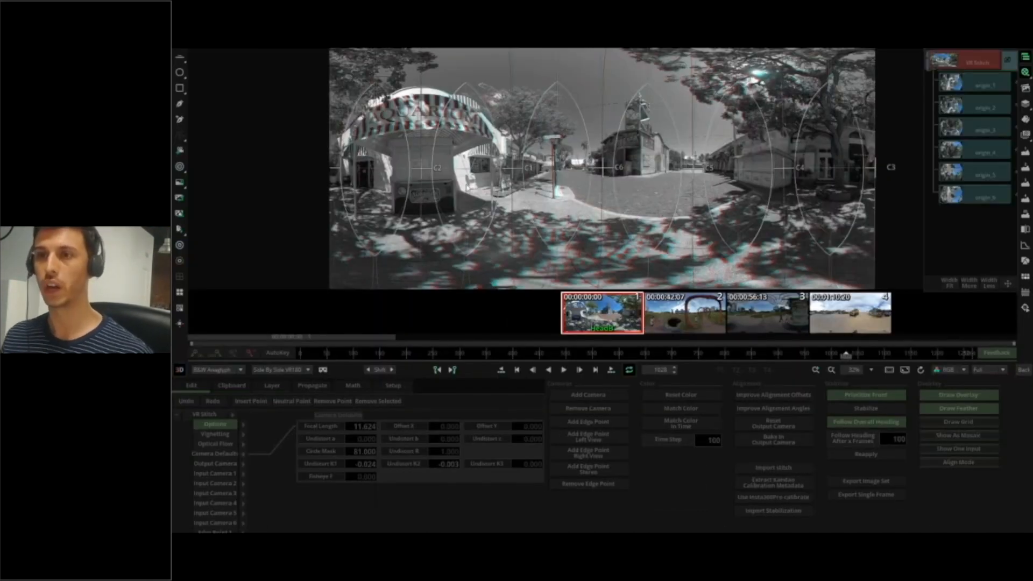
Review the Input Camera 2 and Input Camera 3 parameters of the first VR Stitch and return to the timeline.
click(243, 483)
scroll(332, 511, down, 3)
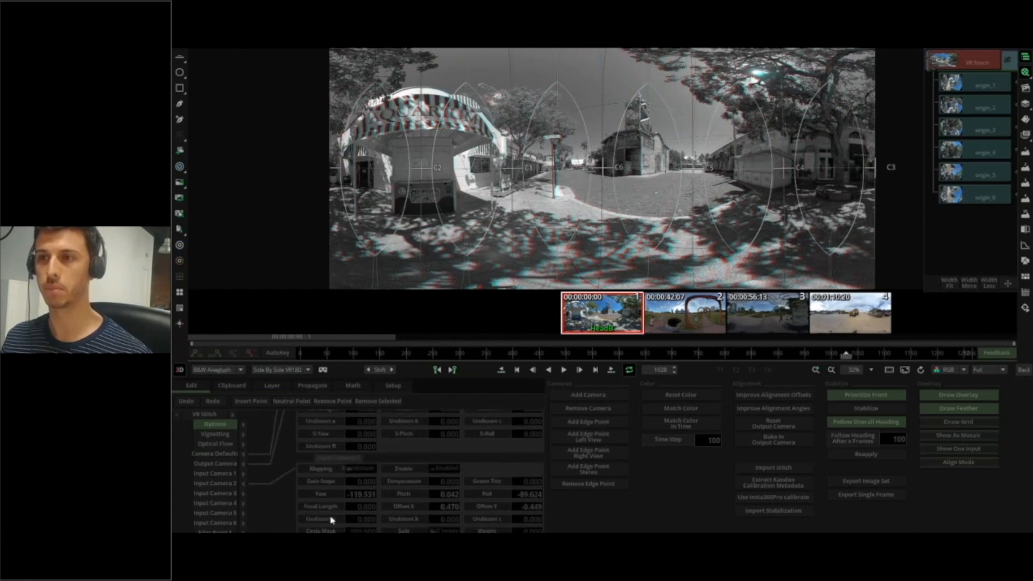
click(244, 493)
drag(373, 511, 395, 388)
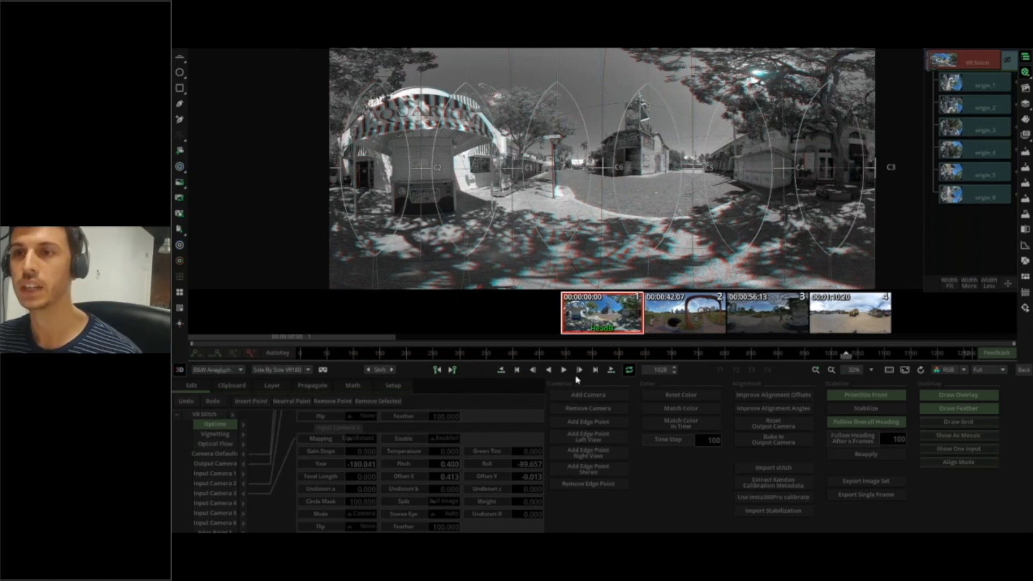
click(1024, 369)
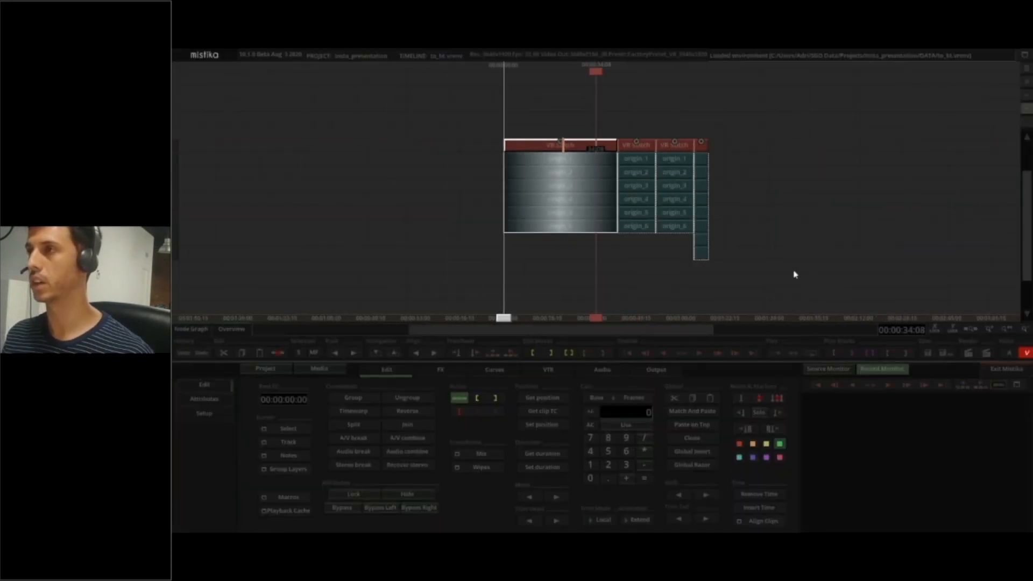
Open the last VR Stitch in the effect editor, turn off its overlay and feather guides, and return to the timeline.
drag(708, 260, 713, 262)
scroll(711, 261, up, 8)
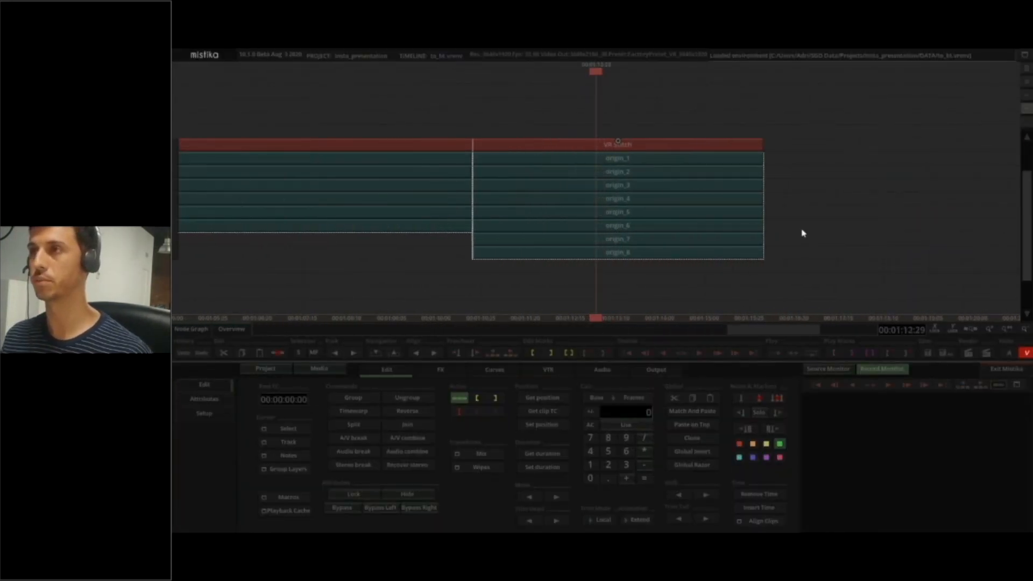
click(615, 149)
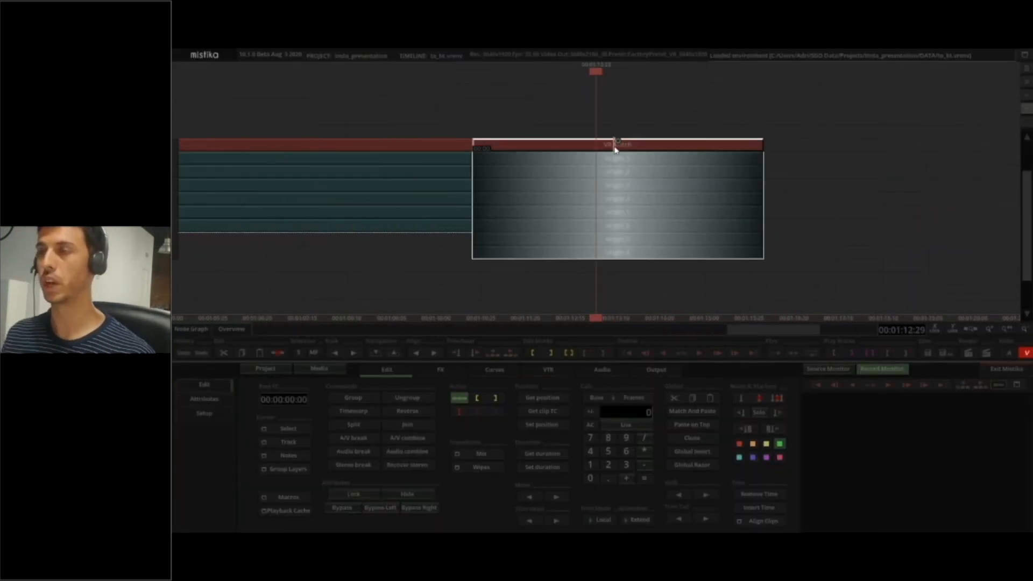
double_click(616, 146)
click(931, 397)
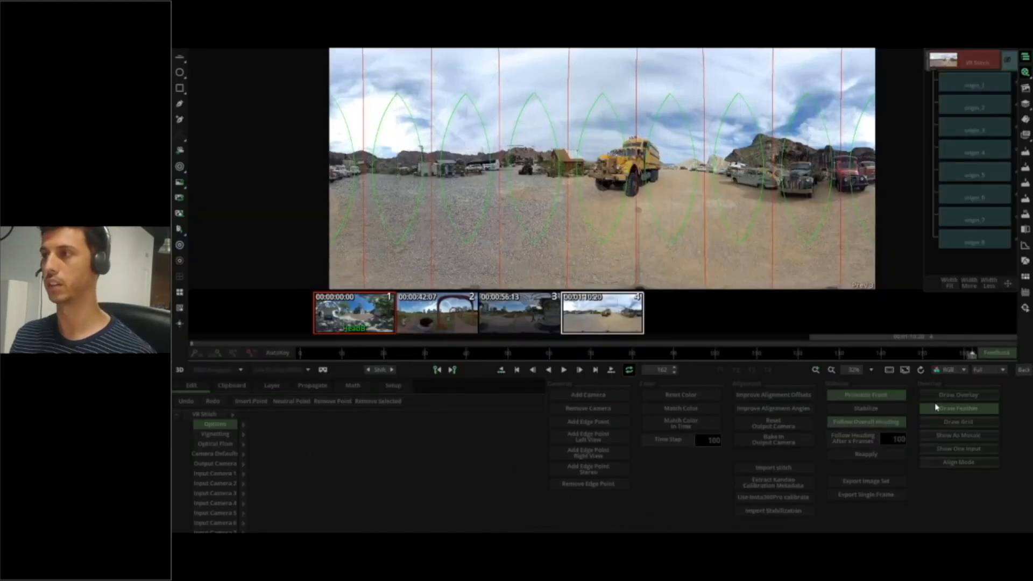
click(936, 407)
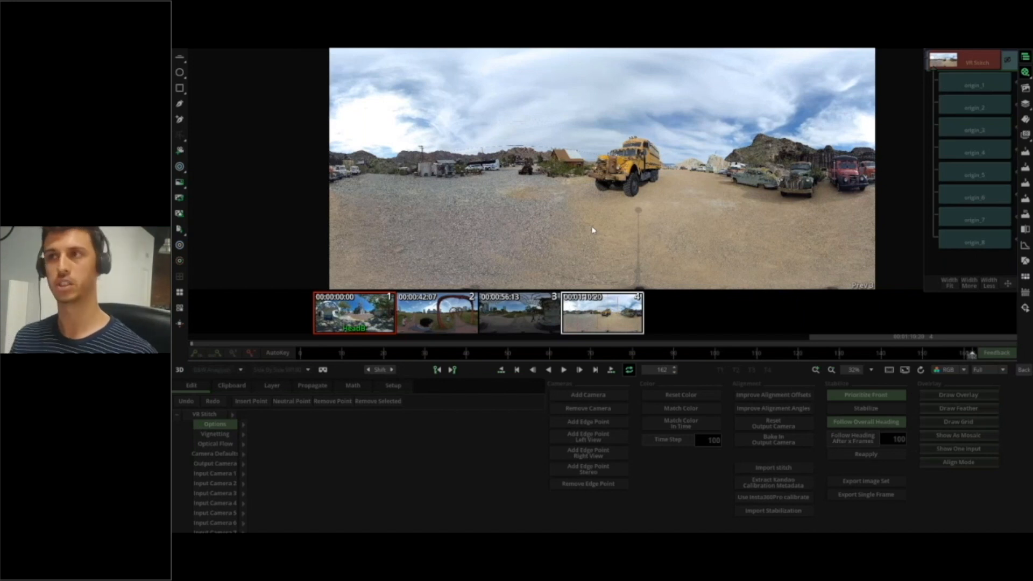
click(1024, 369)
Select all four VR Stitch stacks with their origin clips and group them using the Group Segments macro.
drag(648, 288, 493, 158)
scroll(490, 196, down, 5)
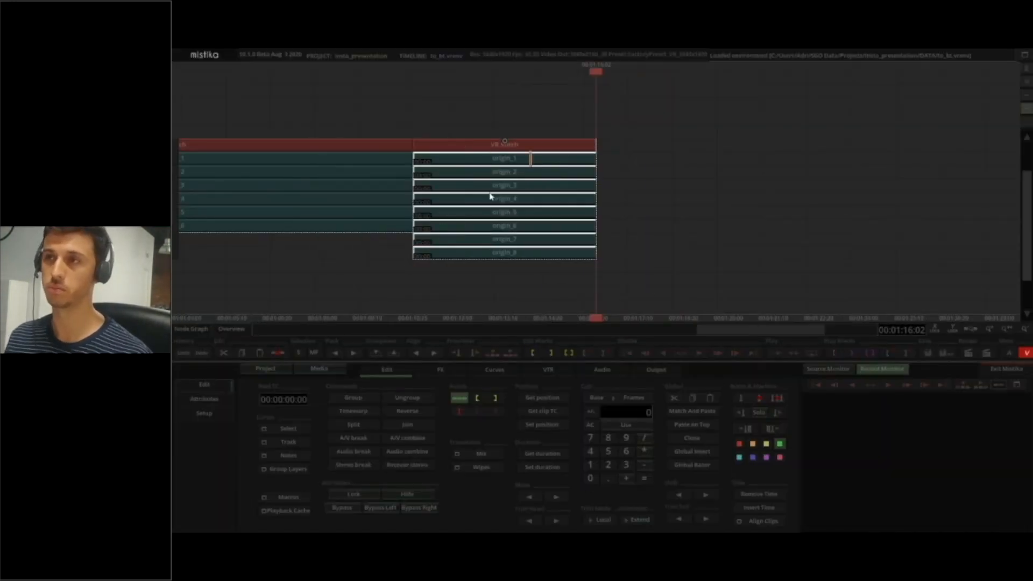
click(453, 267)
scroll(453, 270, down, 5)
drag(695, 304, 370, 118)
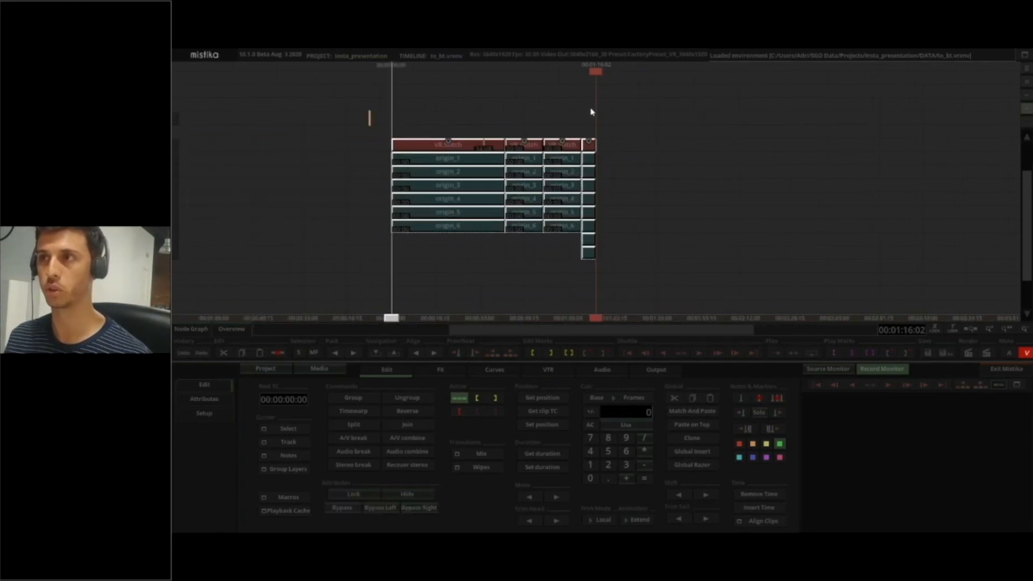
click(291, 470)
click(280, 500)
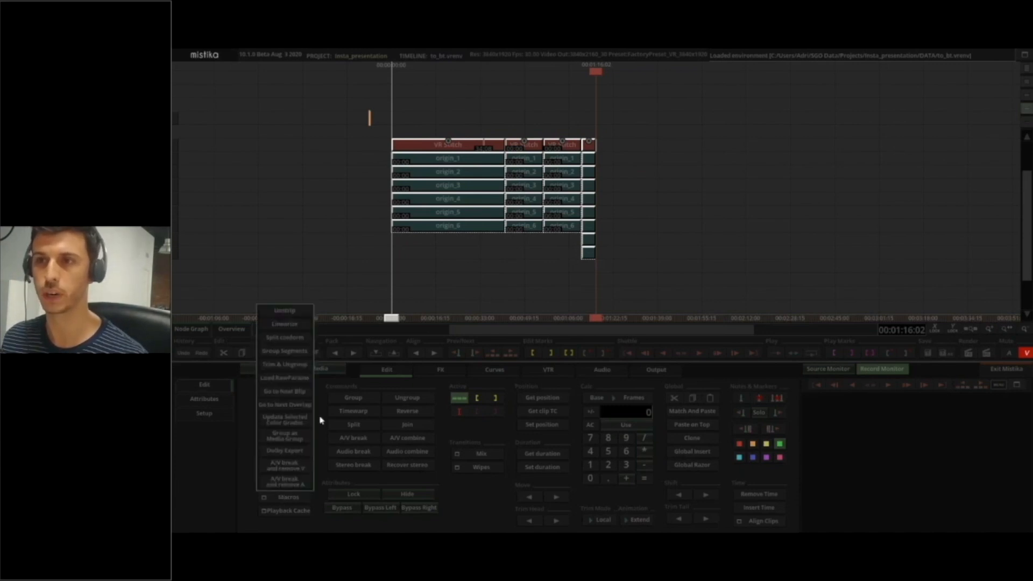
click(287, 357)
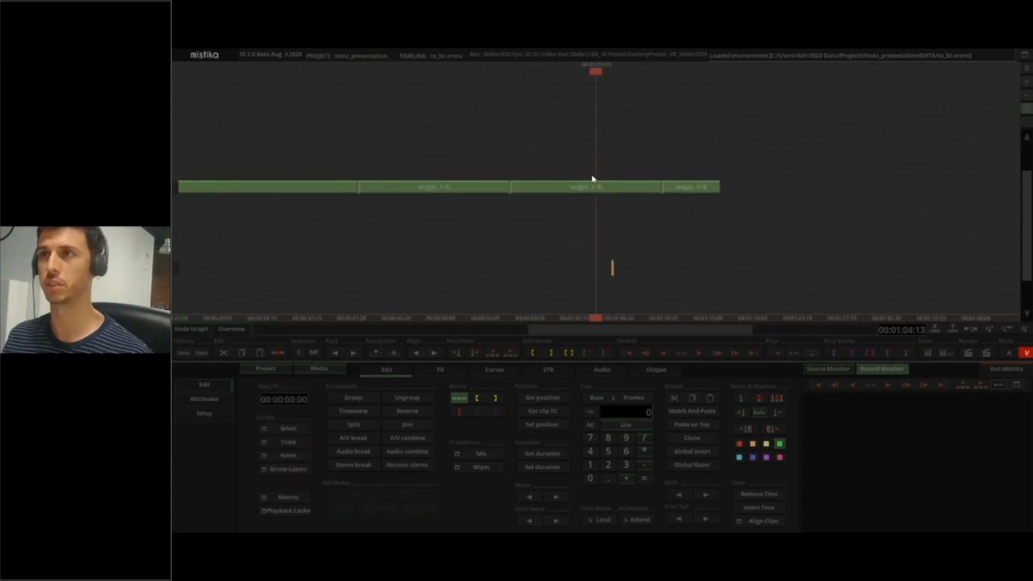
Split the third grouped clip in two and trim the start of its first part.
click(553, 191)
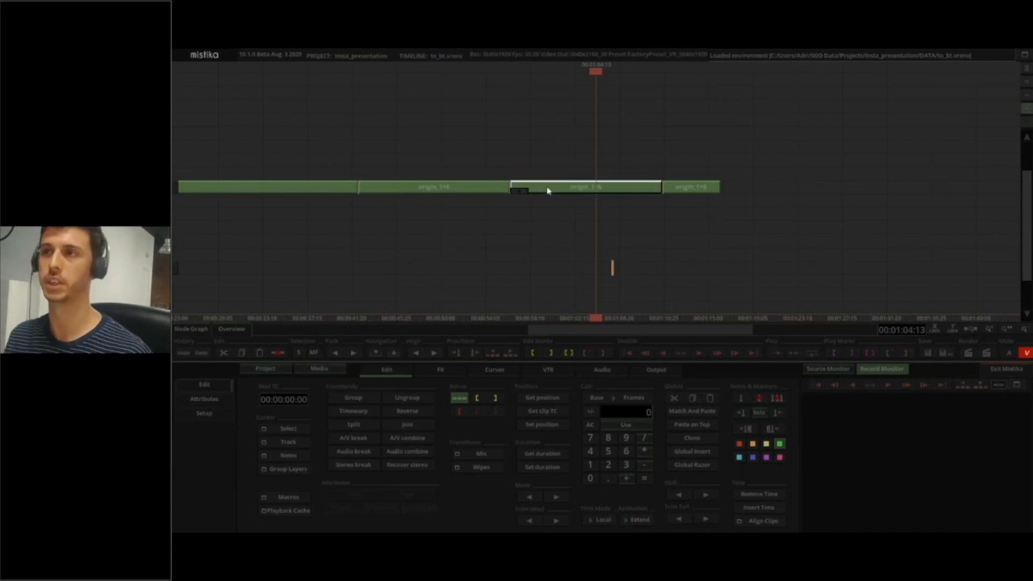
drag(513, 190, 575, 191)
key(s)
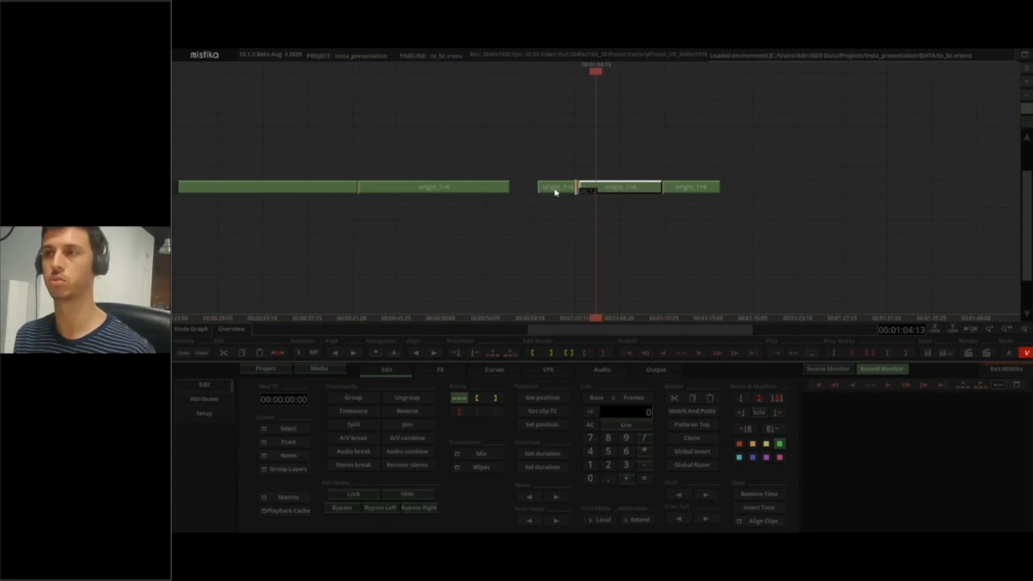
Add a ColorGrade effect over the last grouped clip and open it in the effect editor.
drag(660, 235, 582, 233)
scroll(581, 233, up, 3)
click(607, 192)
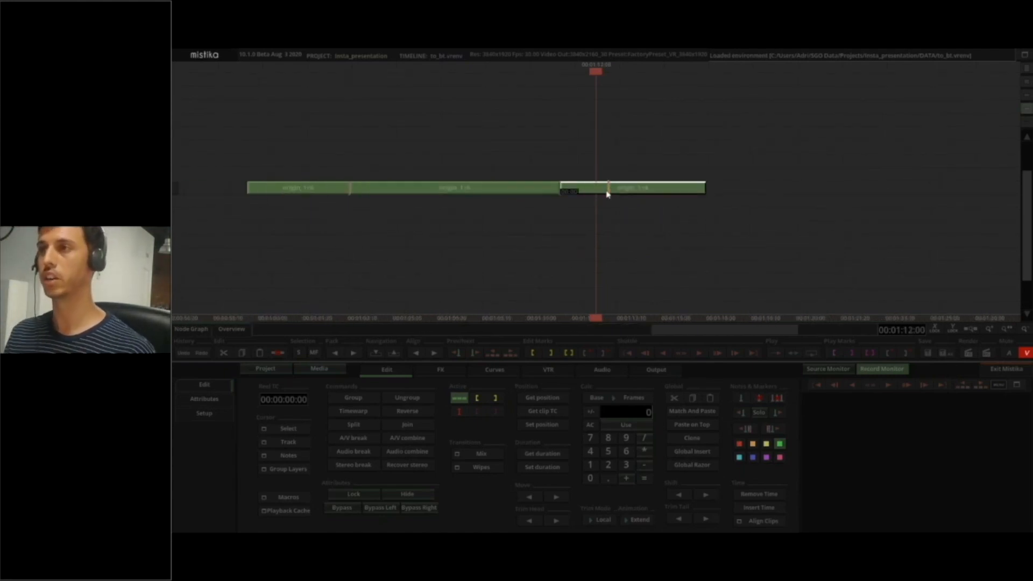
click(452, 371)
click(390, 395)
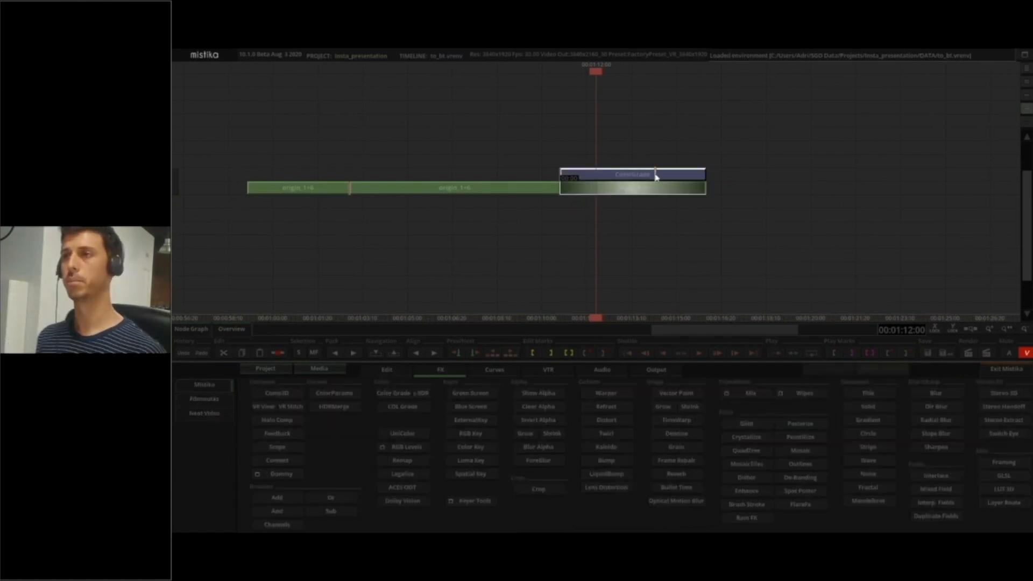
double_click(655, 177)
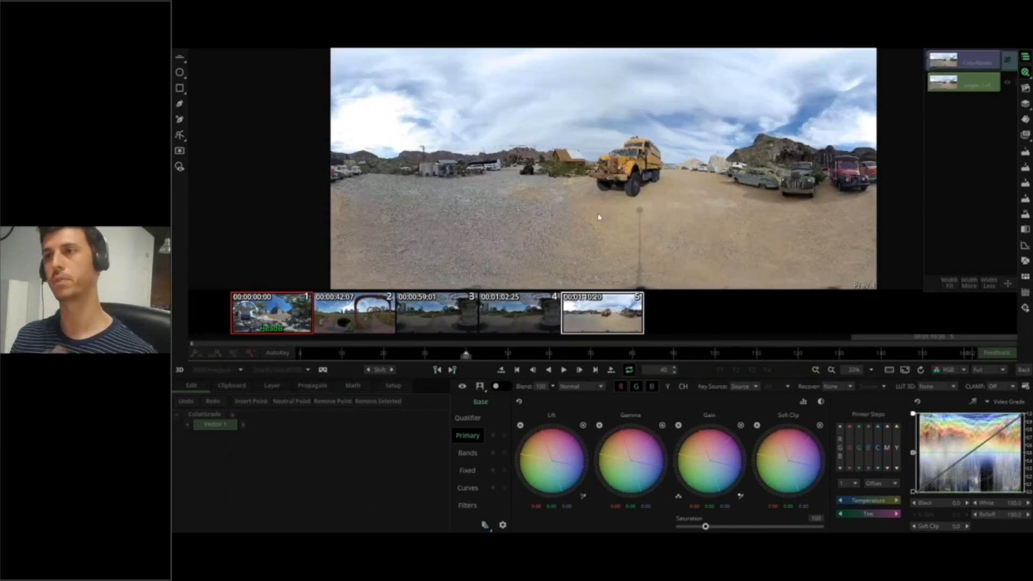
drag(599, 217, 580, 198)
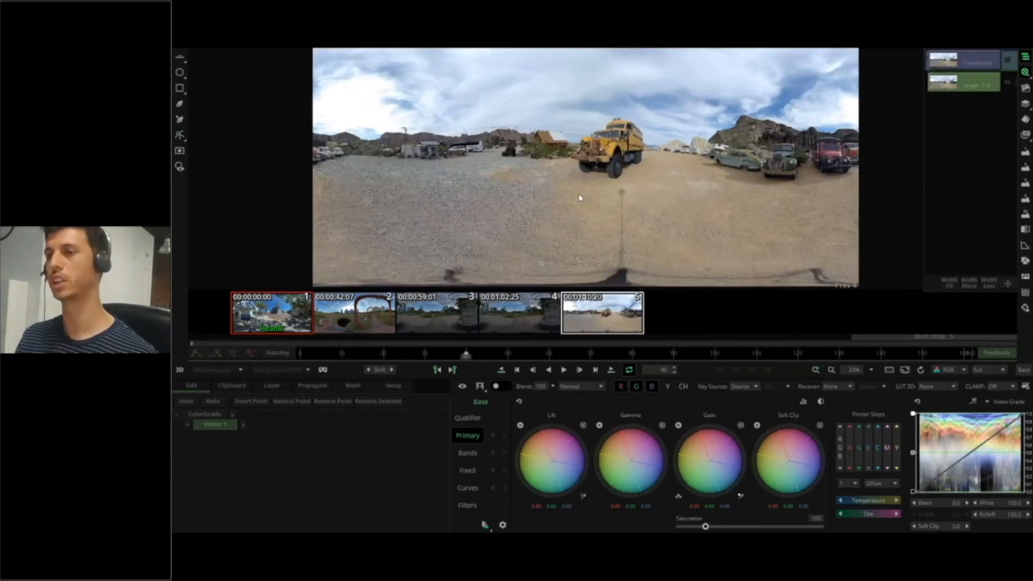
Show the waveform scope and examine the vectorscope and the Bands, Fixed and Curves grading controls, ending on Primary.
click(468, 455)
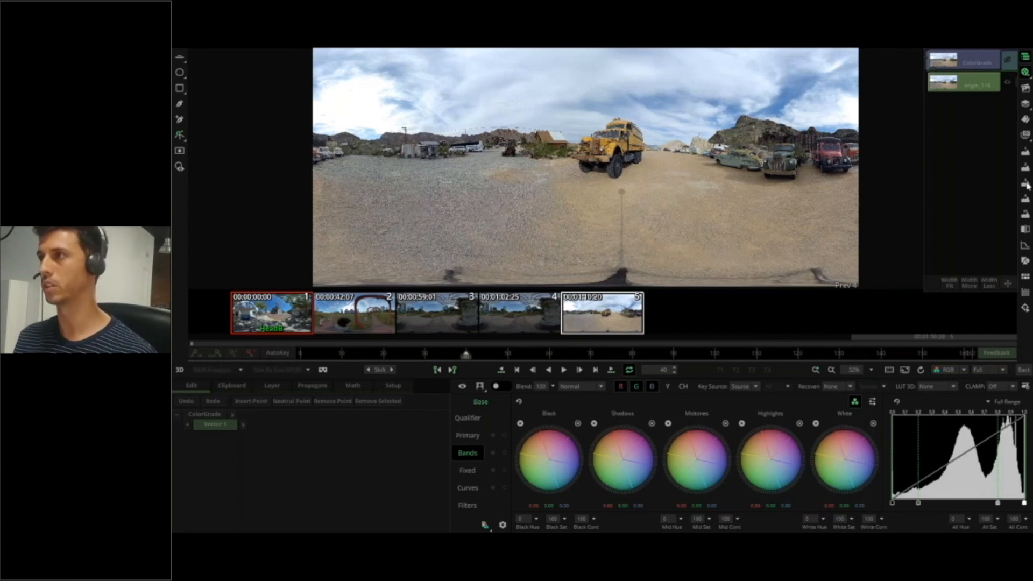
click(1026, 153)
click(1025, 166)
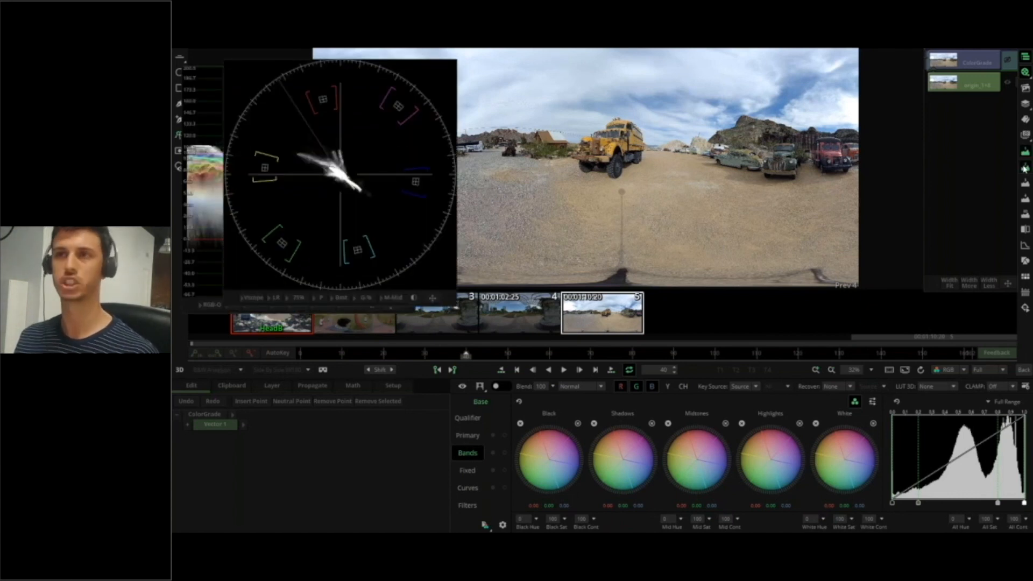
click(1025, 169)
click(462, 473)
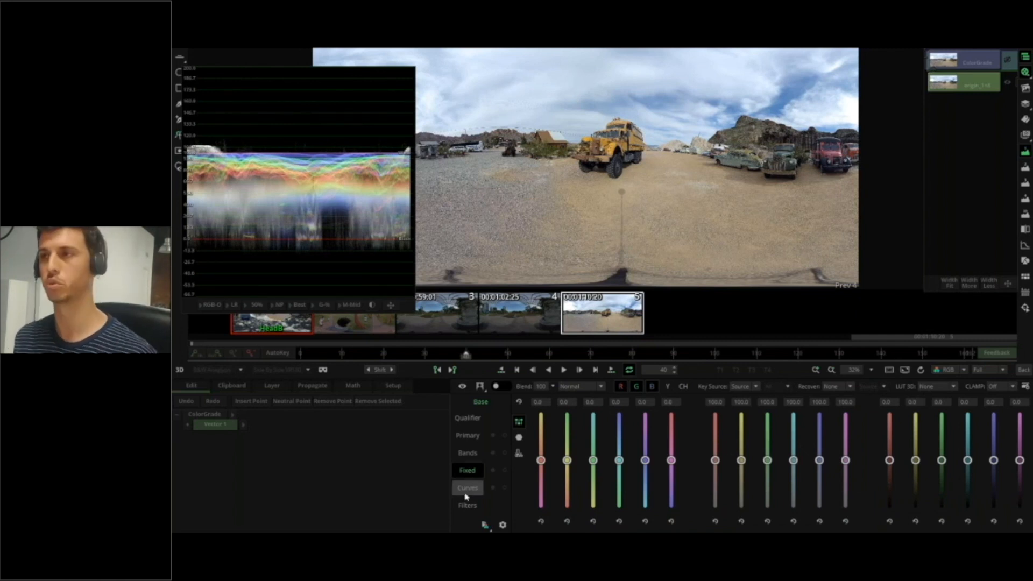
click(466, 496)
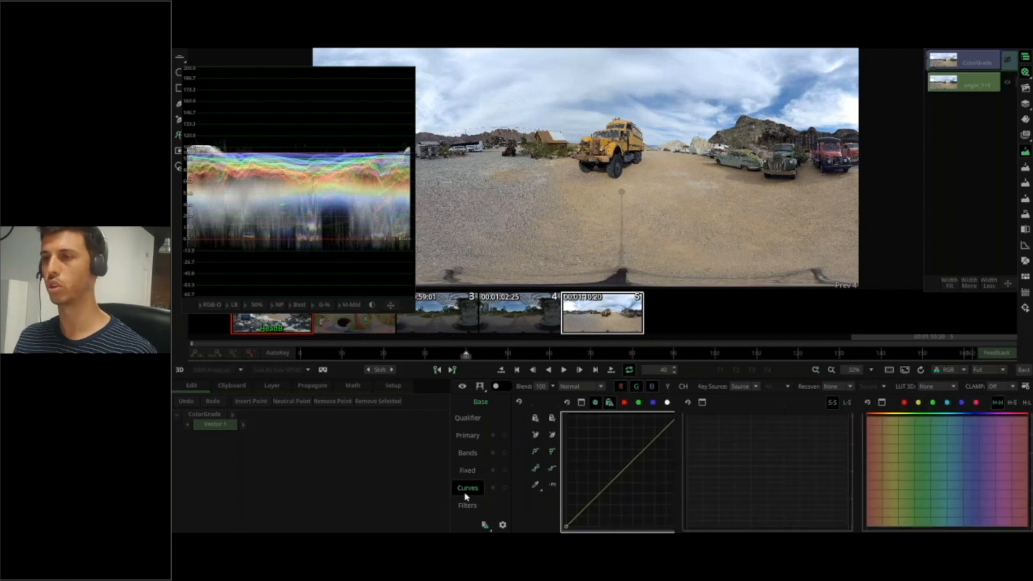
click(467, 436)
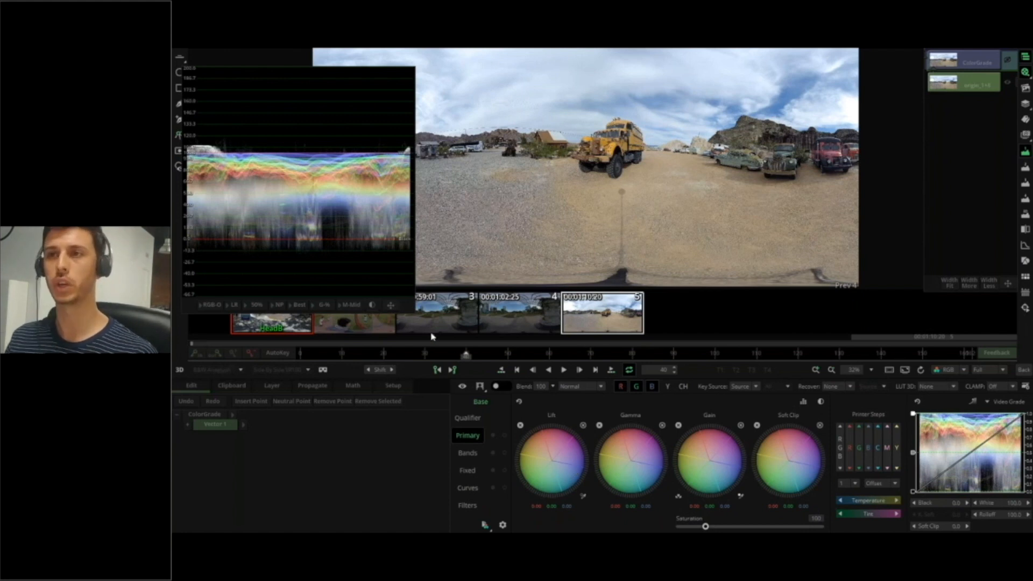
Enlarge the waveform scope to 75% and set its grid to 0-1023.
scroll(305, 226, up, 2)
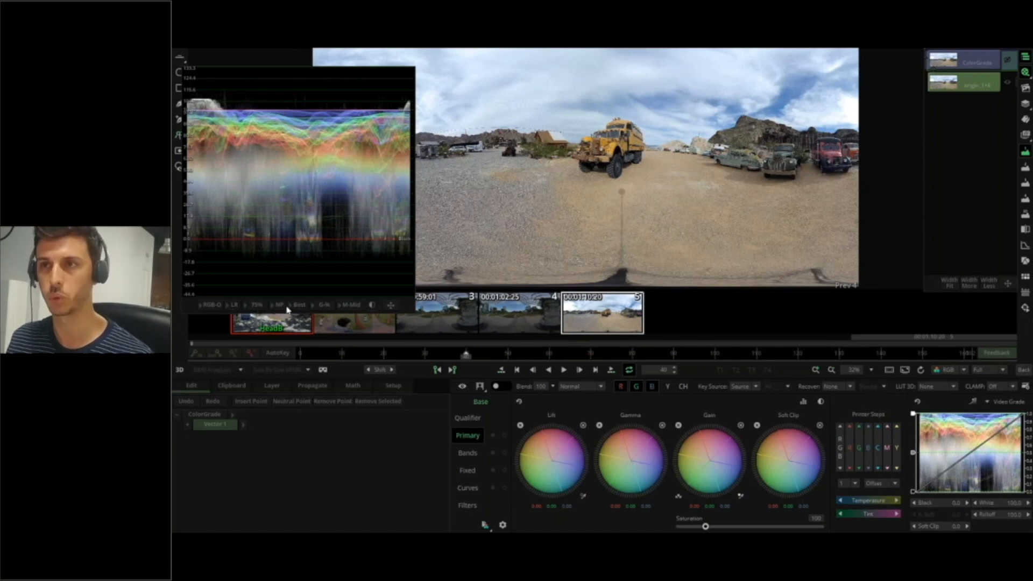
click(324, 307)
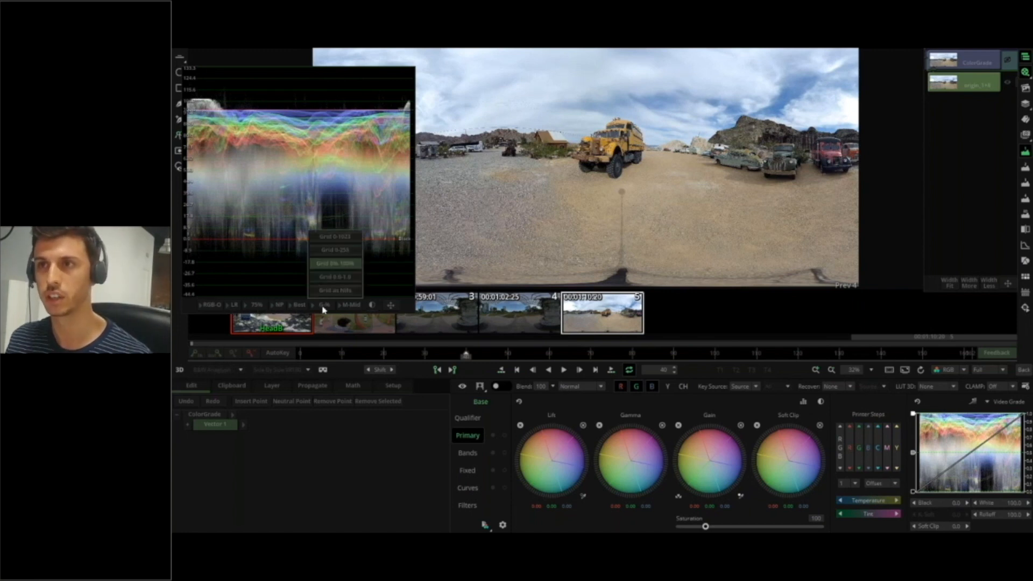
click(350, 240)
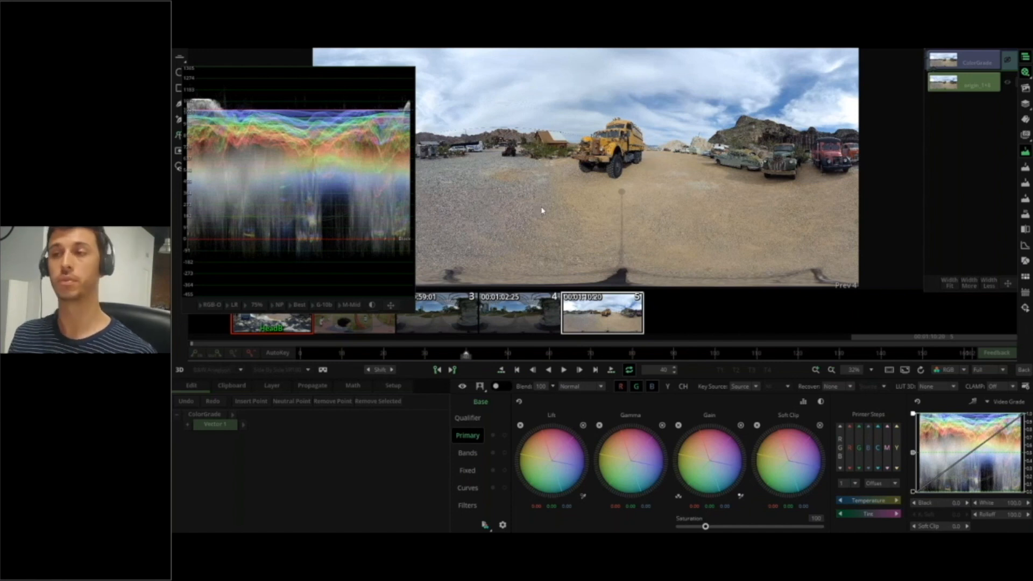
Lower the Lift and raise the Gain of the first grading vector to increase the image contrast.
drag(550, 443, 528, 450)
drag(649, 463, 730, 442)
Add a second grading vector, set its Soft Clip point to 77.6 and increase its Soft Clip wheel to compress the highlights.
click(272, 386)
click(193, 402)
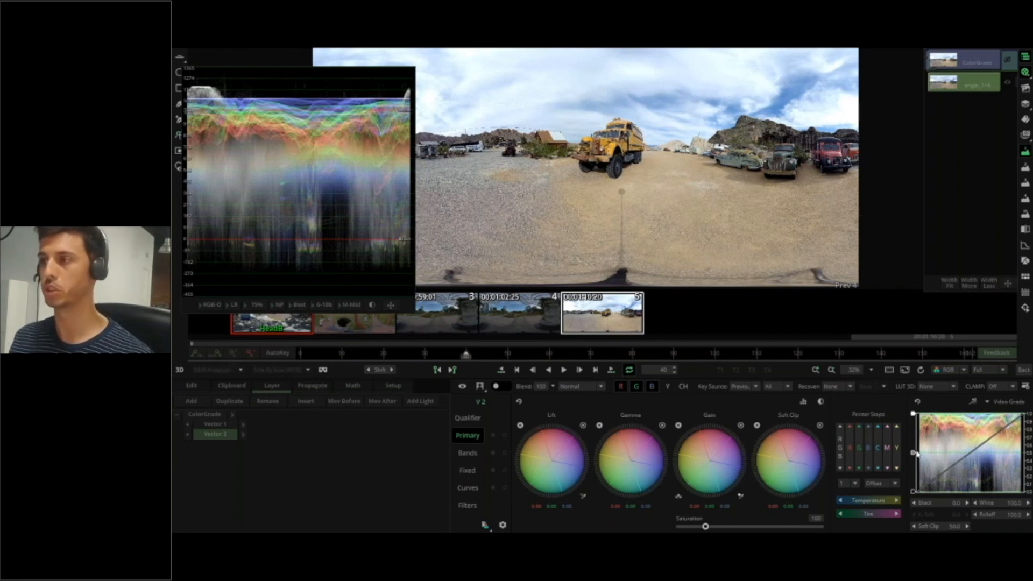
drag(912, 452, 917, 432)
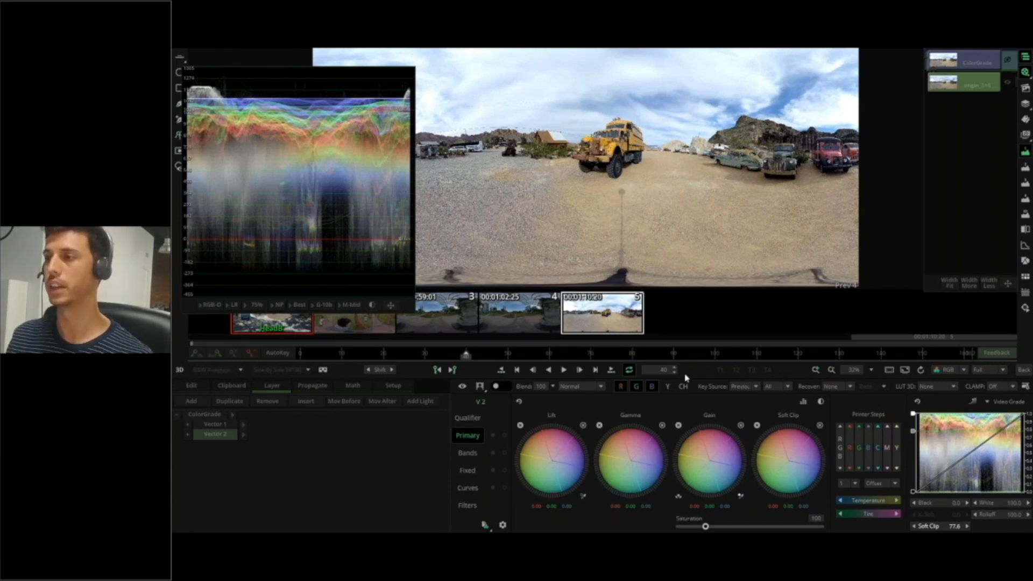
drag(800, 434, 627, 437)
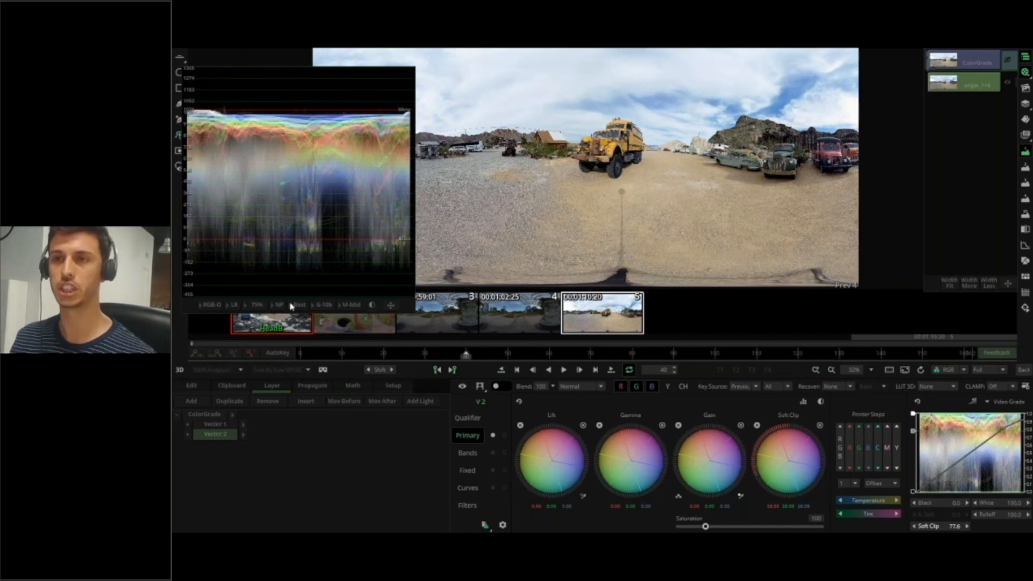
Add a third grading vector and lower its White and Soft Clip points to 17.8.
click(202, 403)
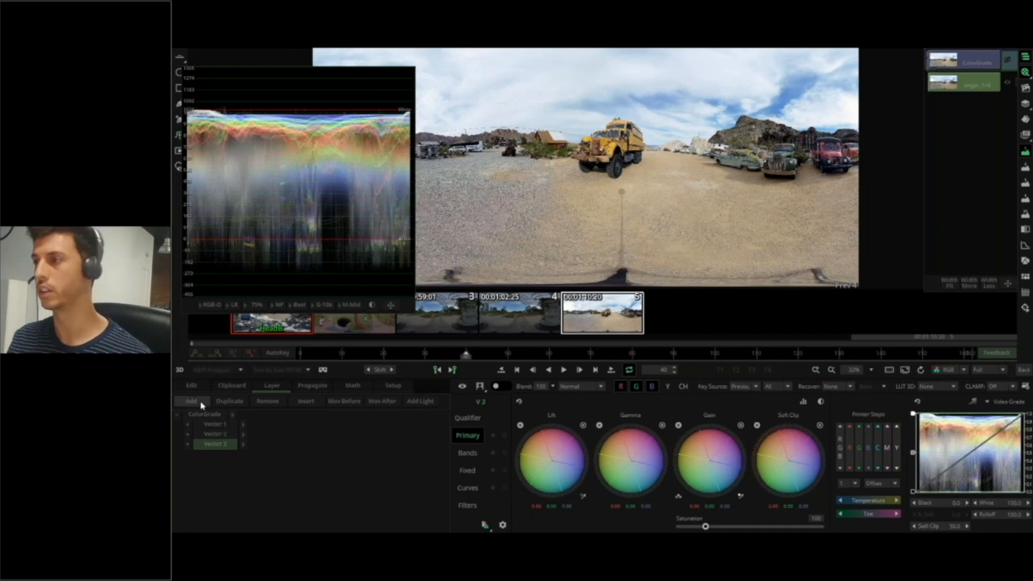
drag(913, 470, 913, 479)
drag(913, 414, 912, 496)
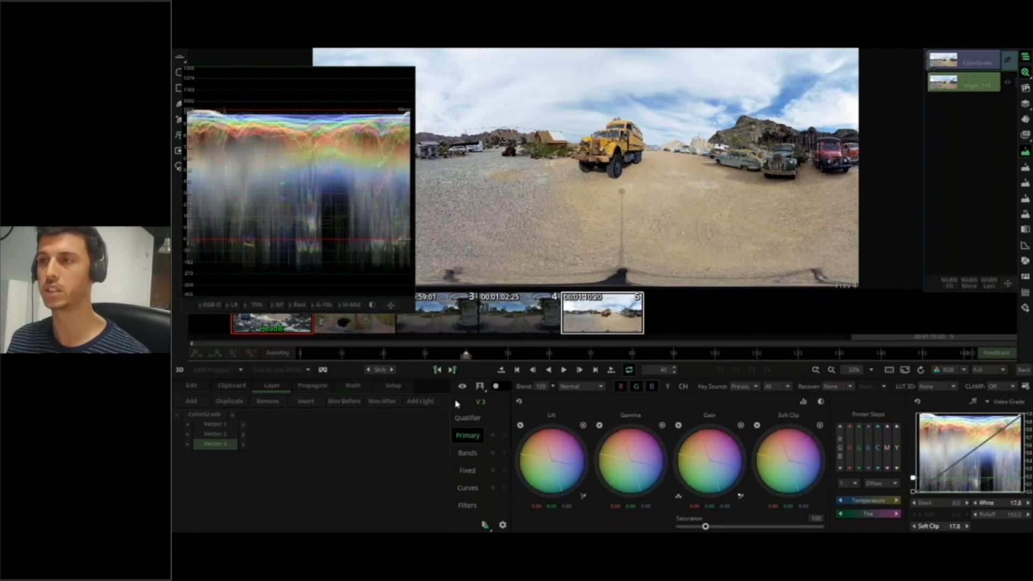
Raise the third vector's Lift to bring up the blacks and set its Saturation to 144.
drag(546, 471, 558, 457)
click(582, 425)
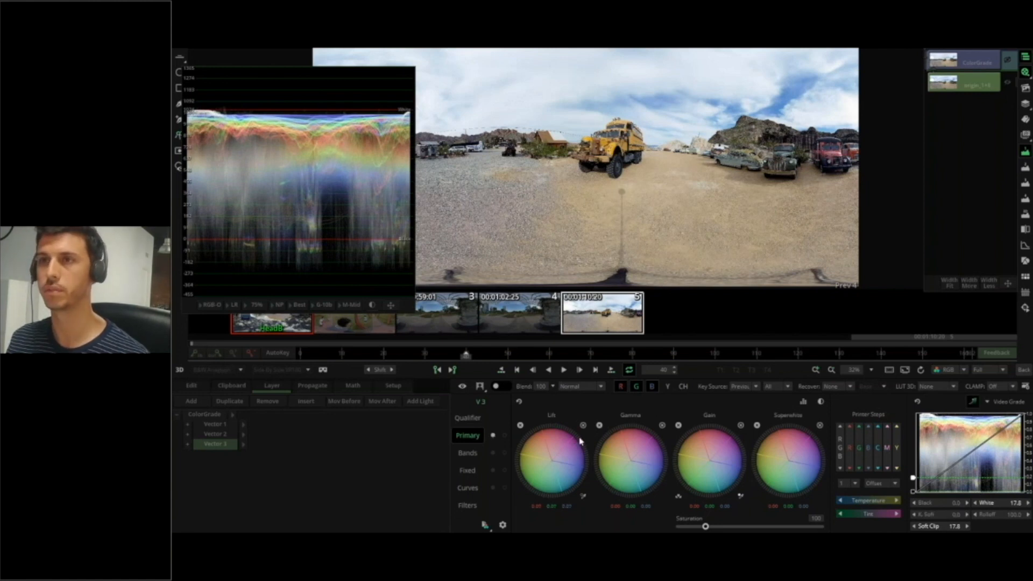
drag(579, 439, 1029, 387)
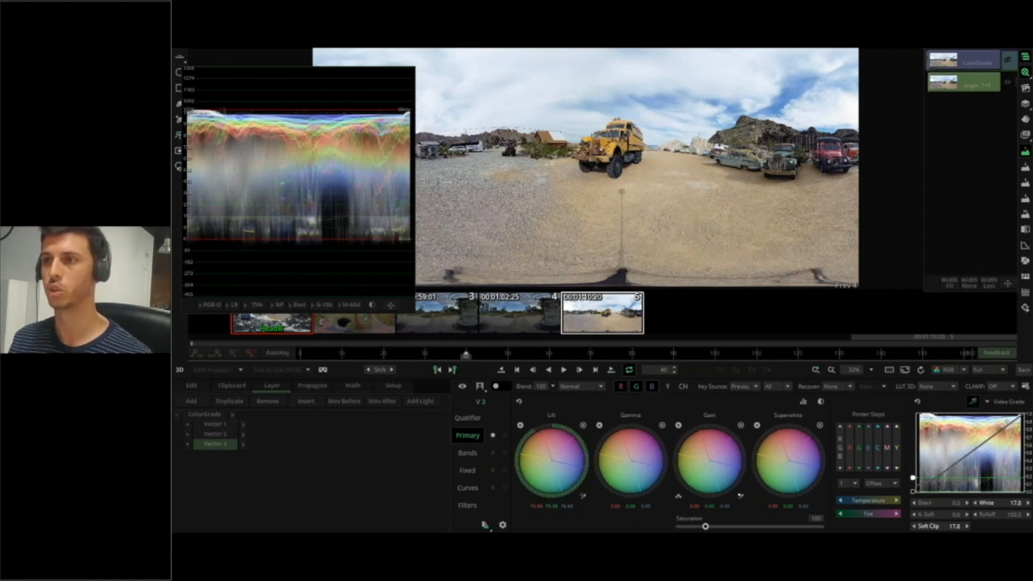
mouse_move(577, 438)
mouse_down()
mouse_move(605, 440)
mouse_move(595, 433)
mouse_up()
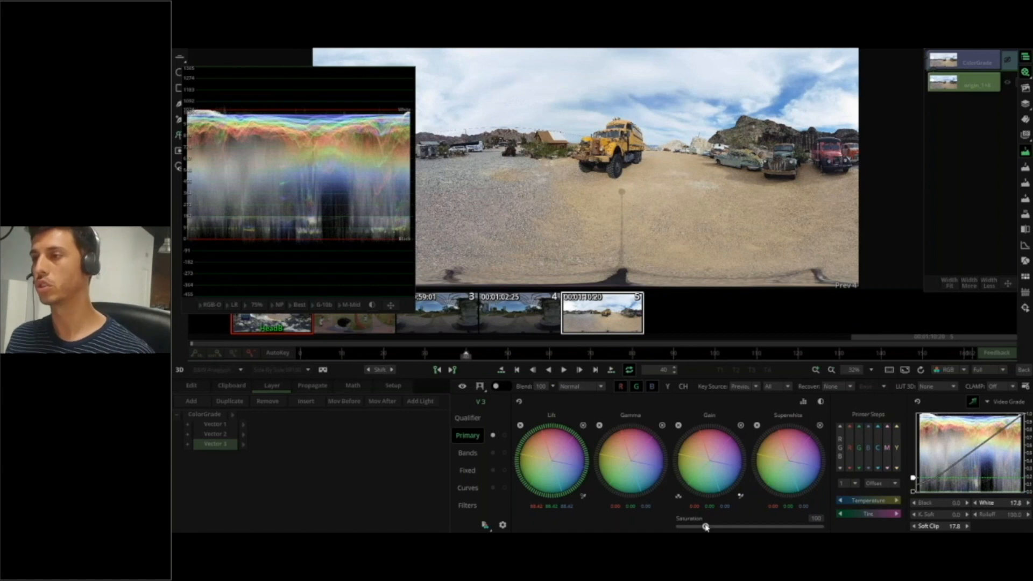
drag(706, 527, 719, 528)
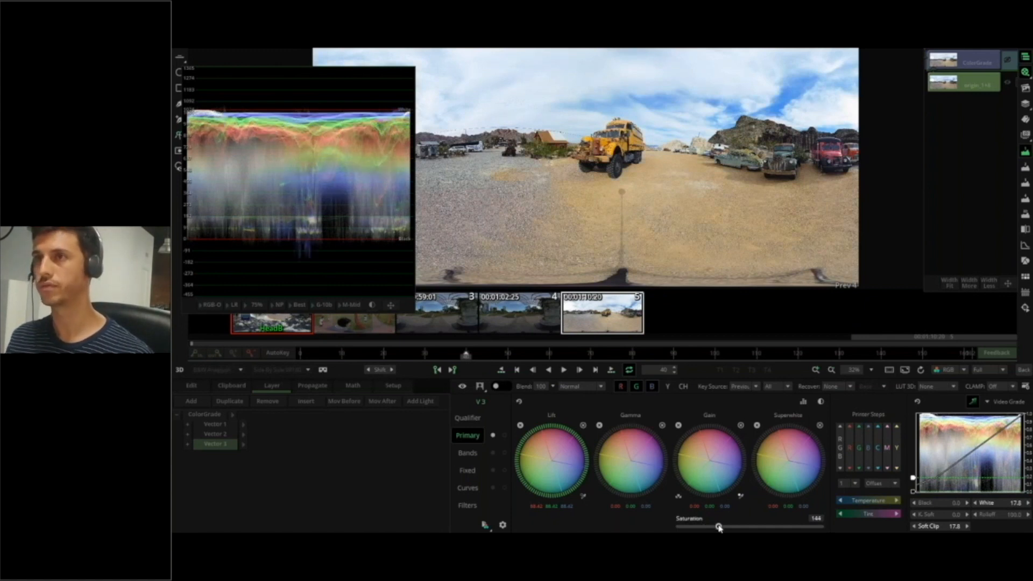
Add a fourth grading vector, set its All Hue to 12 in Bands, and inspect the truck up close.
click(195, 406)
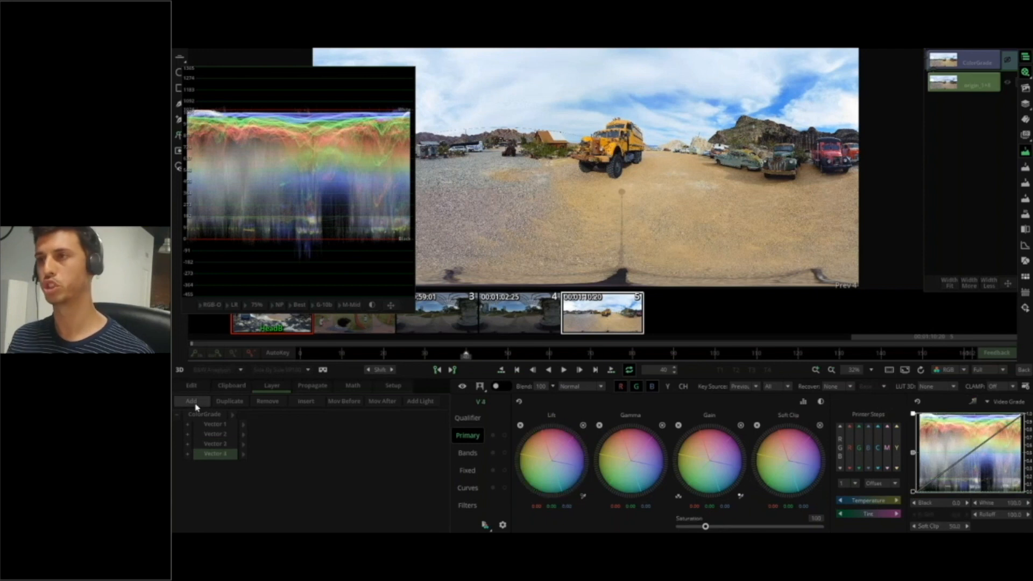
click(468, 453)
click(872, 401)
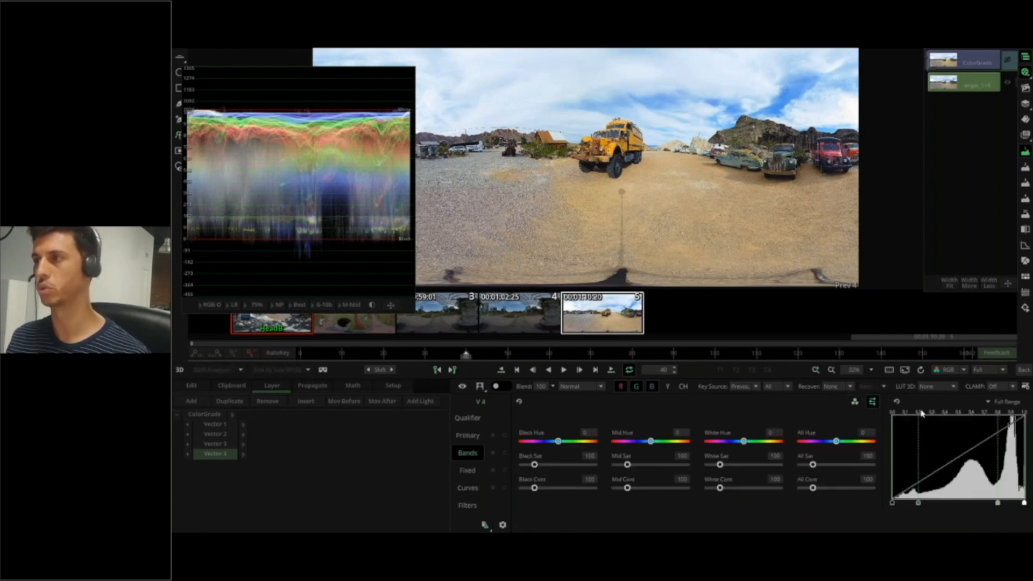
drag(838, 443, 841, 446)
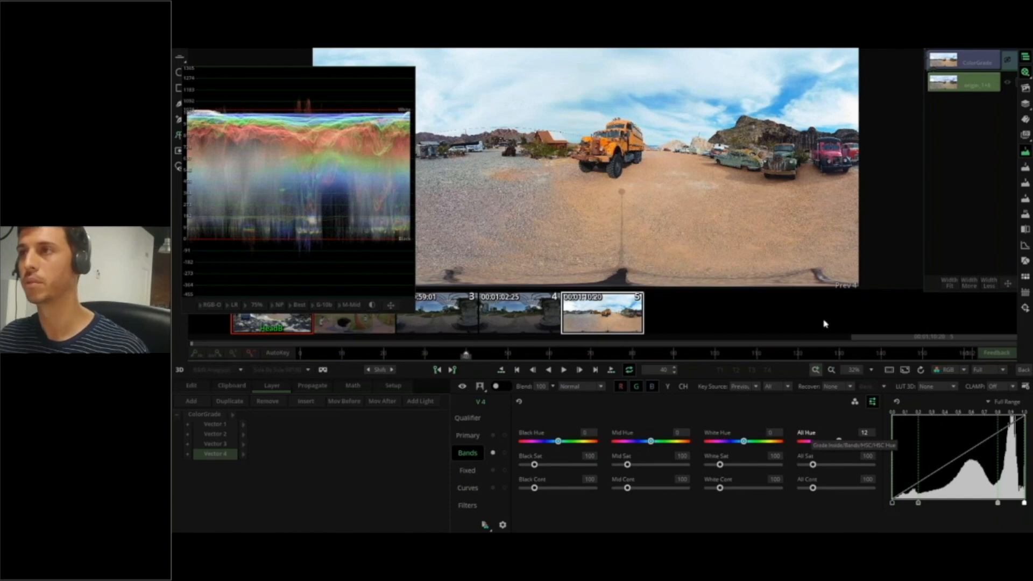
scroll(604, 169, up, 5)
scroll(582, 161, down, 3)
drag(581, 155, 582, 200)
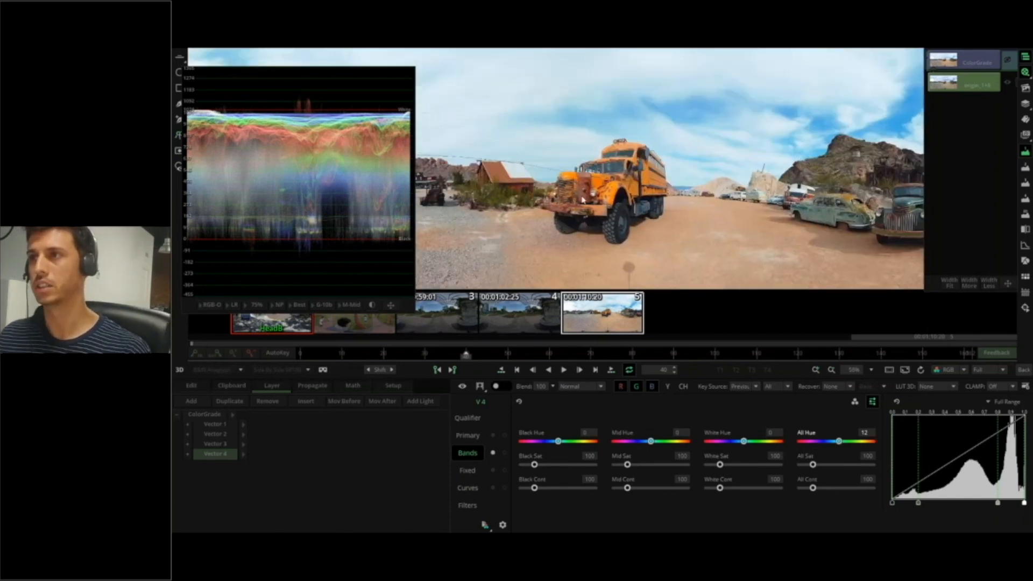
Add a fifth grading vector and set Fixed yellow hue to -36, yellow saturation to 95 and cyan hue to -18.
scroll(603, 196, up, 1)
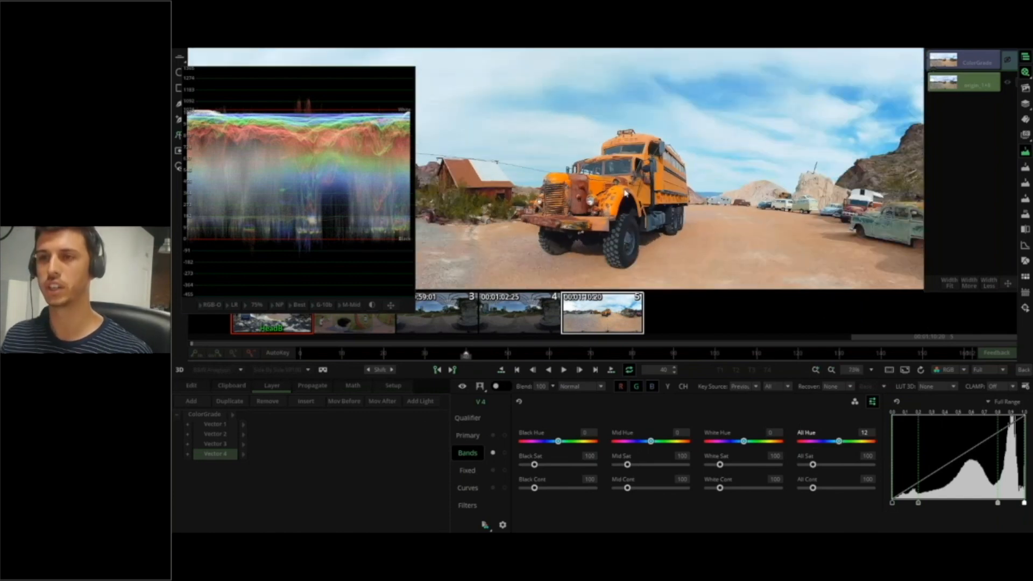
click(191, 401)
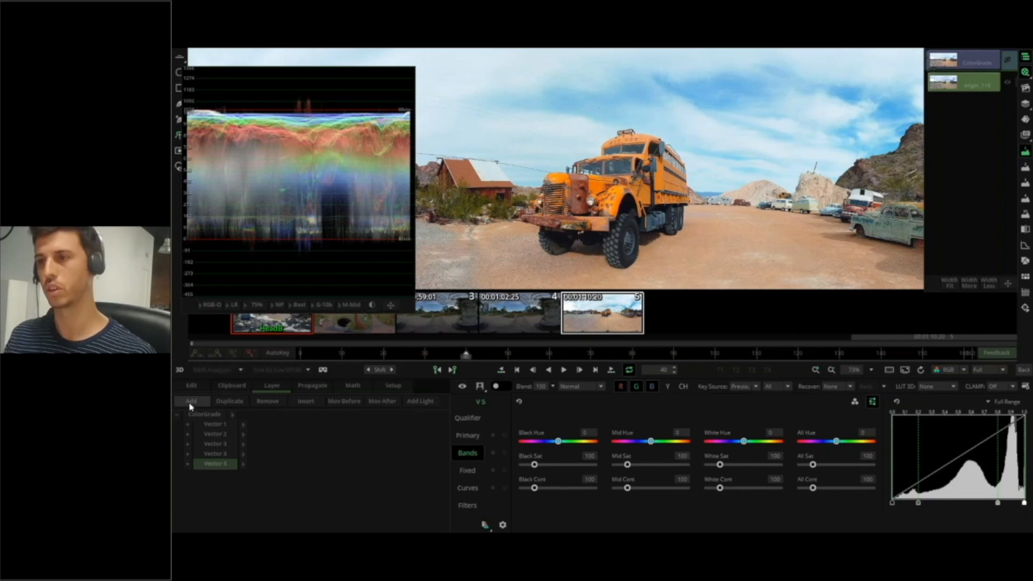
click(457, 476)
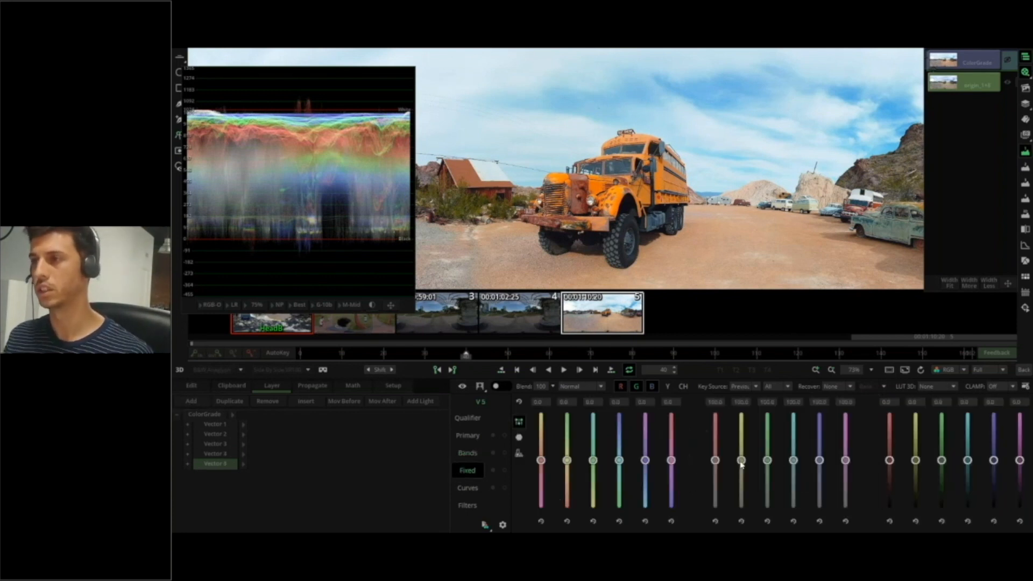
mouse_move(742, 463)
mouse_down()
mouse_move(740, 492)
mouse_move(744, 479)
mouse_up()
click(741, 521)
drag(567, 460, 568, 481)
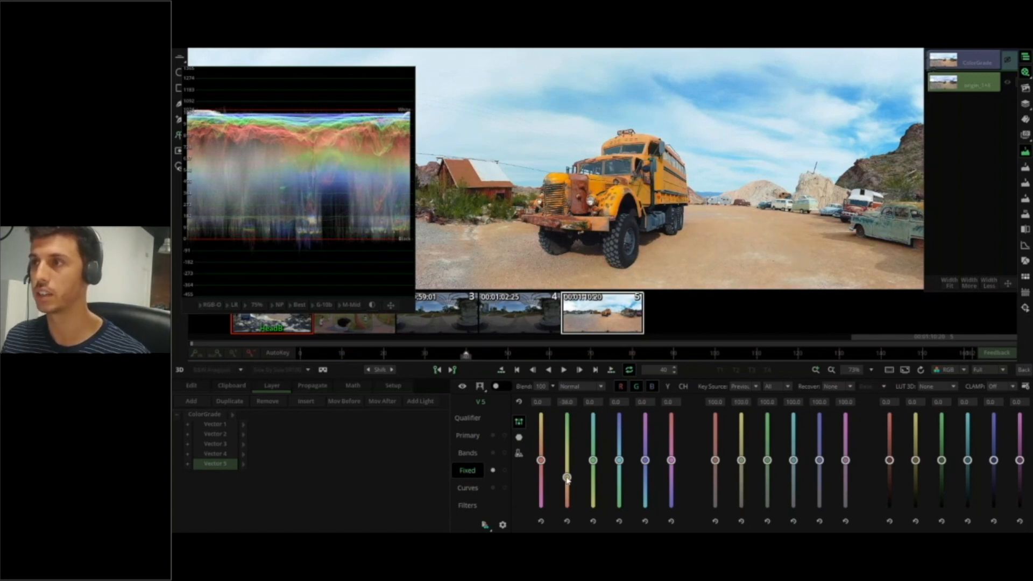
drag(741, 459, 742, 463)
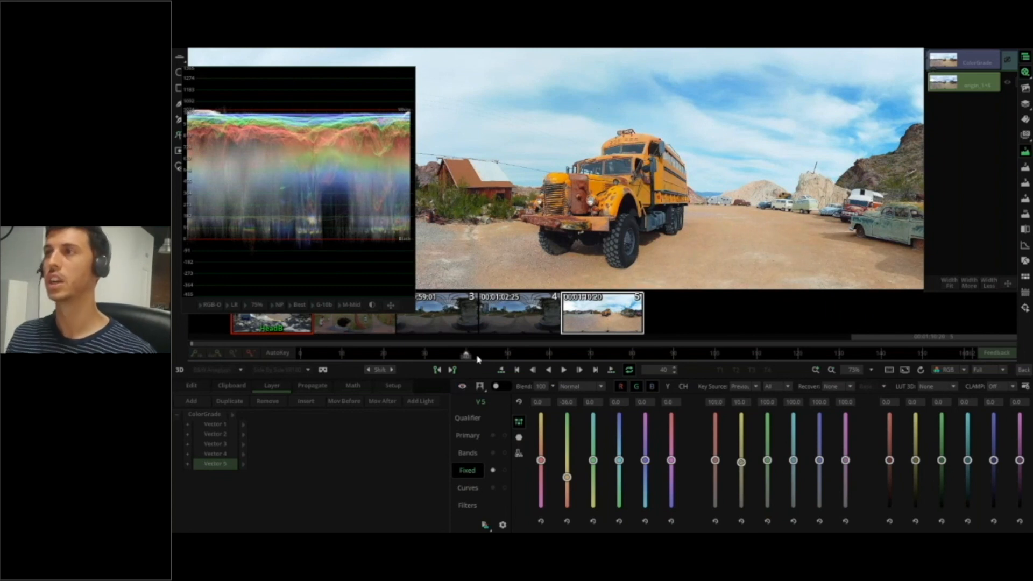
scroll(565, 260, down, 3)
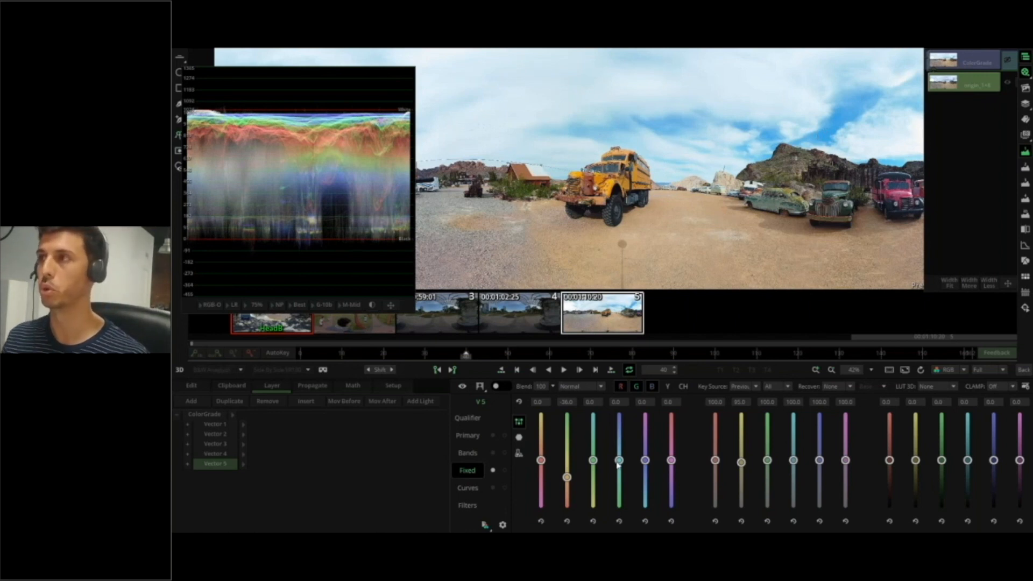
drag(618, 464, 622, 475)
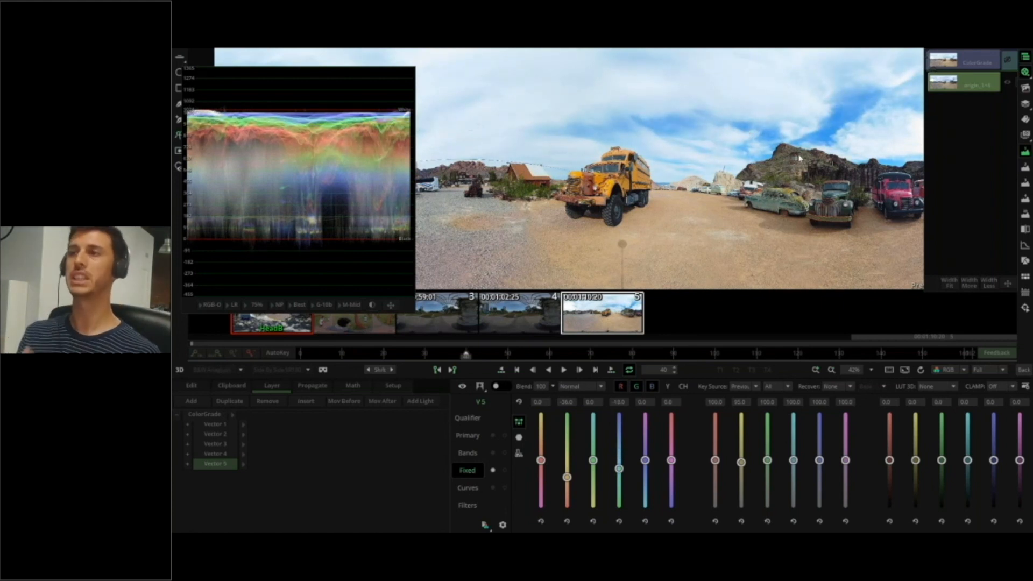
Toggle the ColorGrade layer off and on to compare the graded panorama with the original.
scroll(803, 145, down, 2)
drag(561, 186, 593, 175)
scroll(644, 177, up, 1)
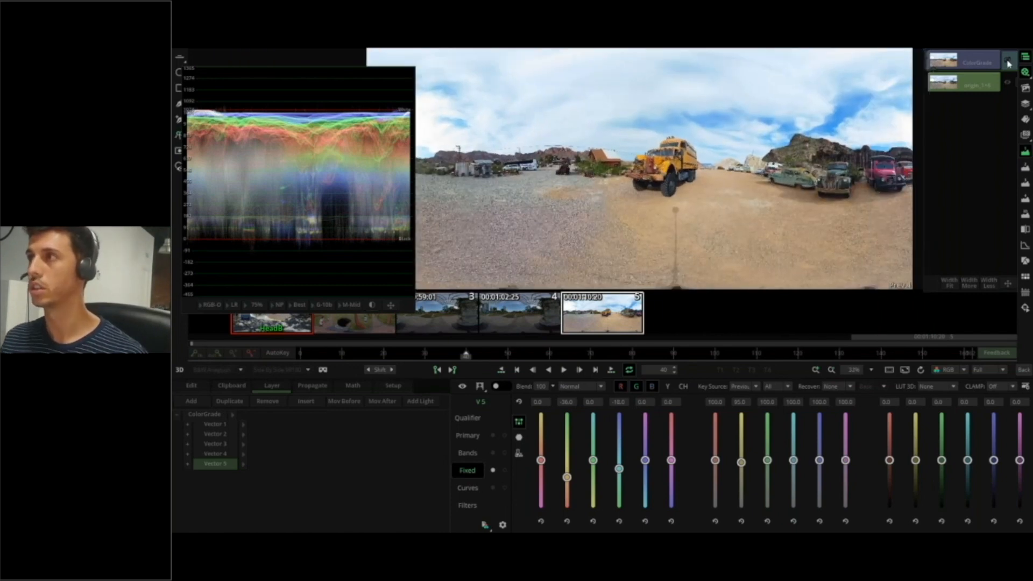
click(1007, 61)
click(1008, 61)
click(1008, 60)
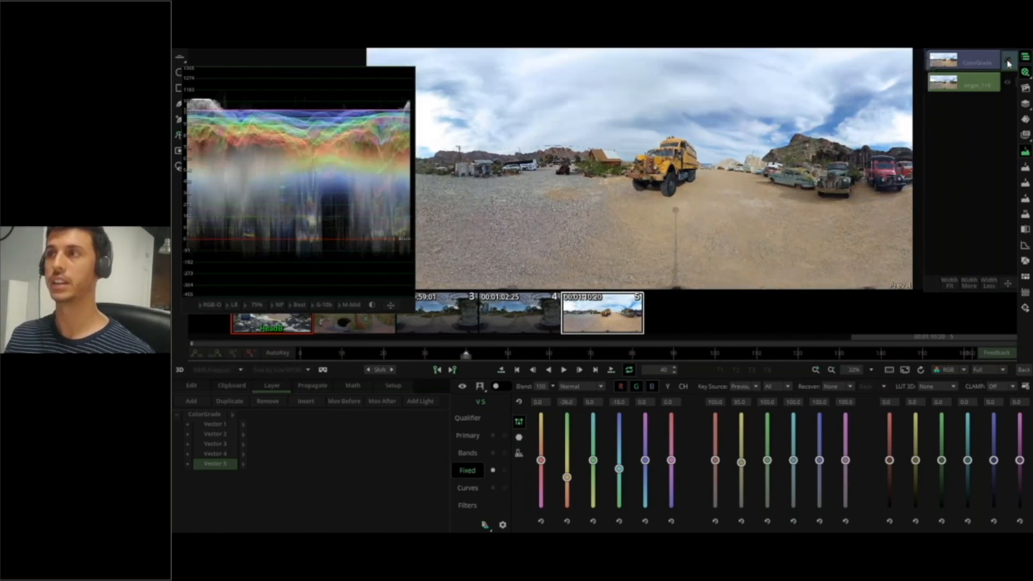
click(1008, 61)
click(1008, 61)
click(1008, 61)
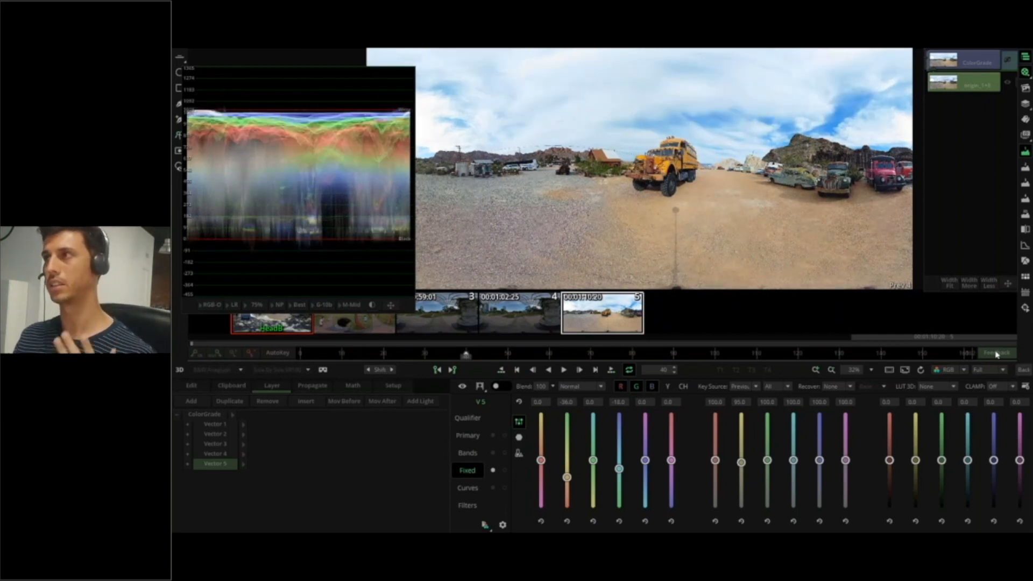
Widen the layer stack, expand the stitched group to inspect its VR Stitch layer, and return to the parent level.
click(950, 283)
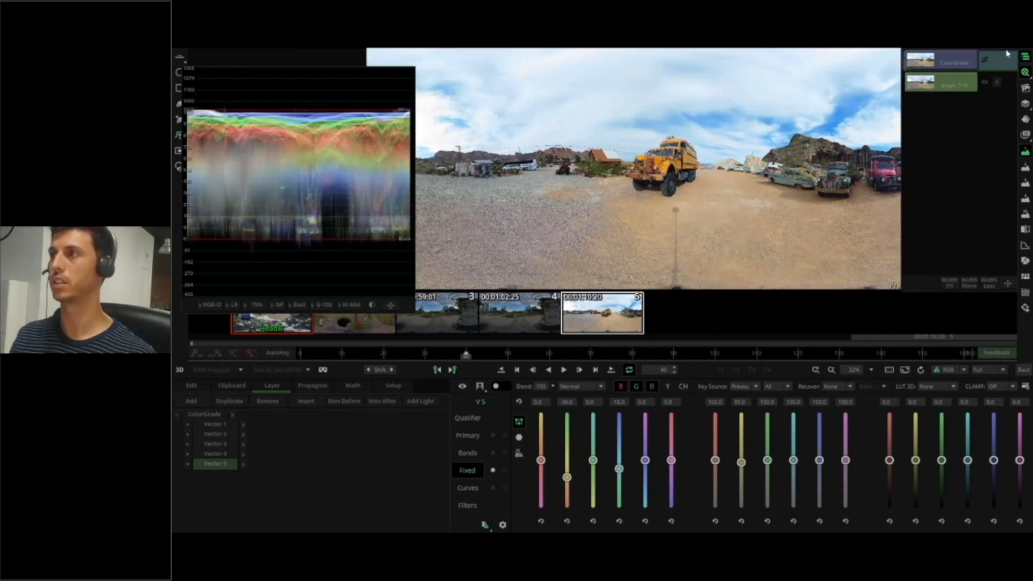
click(999, 81)
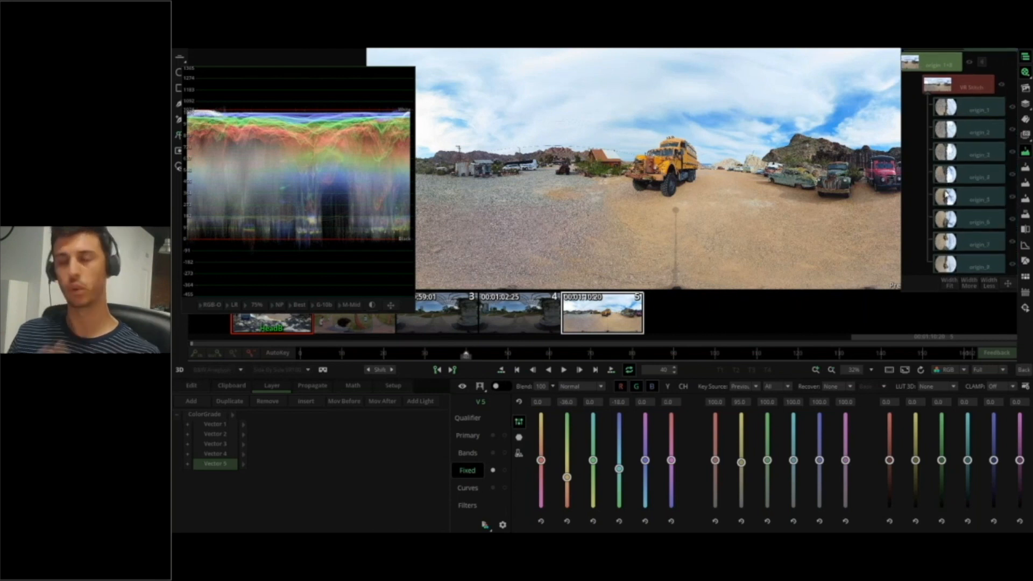
click(946, 92)
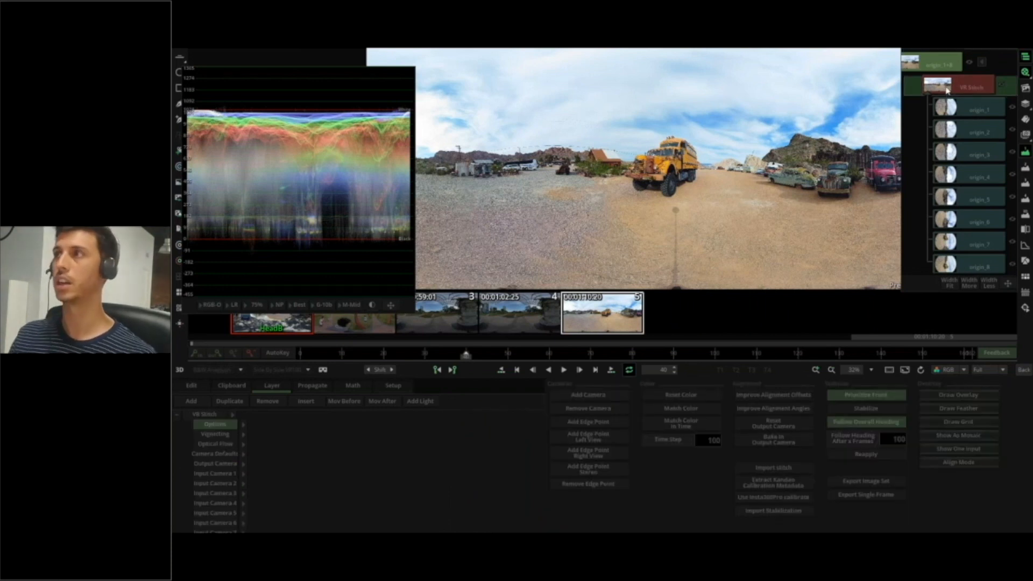
click(994, 82)
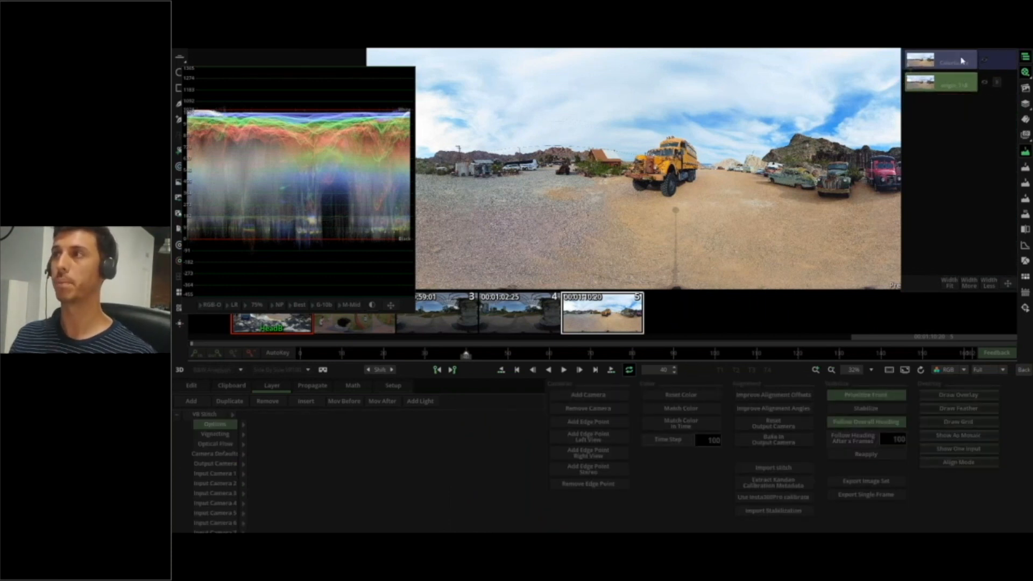
Return to the timeline, add a Sharpen effect on top of the color grade, and open it for editing.
click(1023, 370)
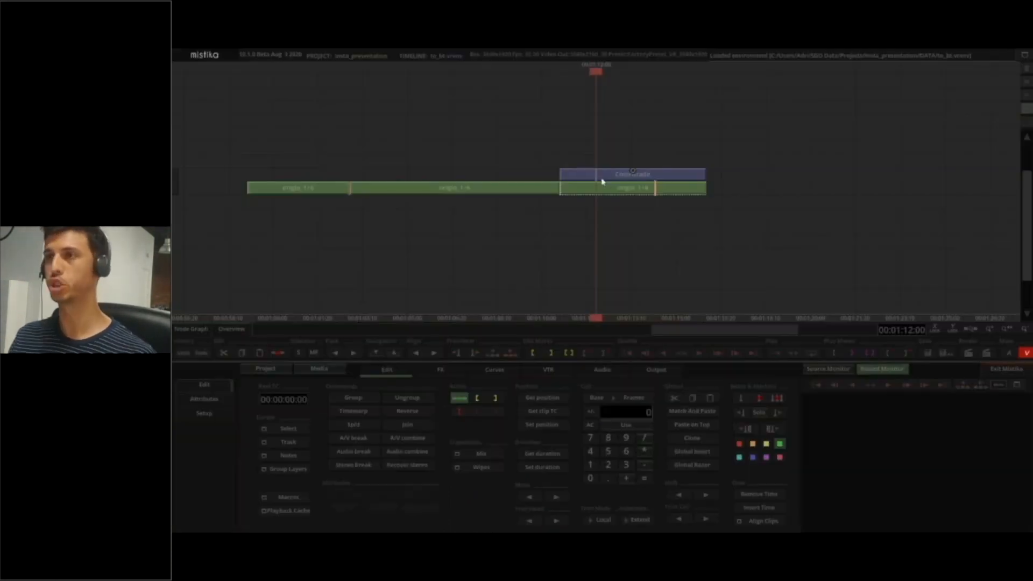
click(441, 371)
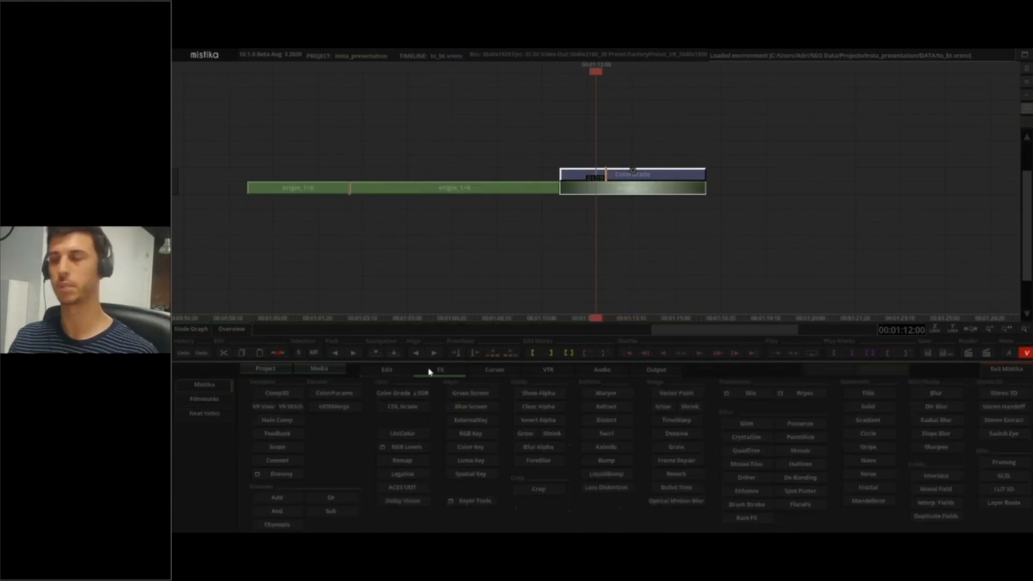
click(925, 450)
double_click(626, 161)
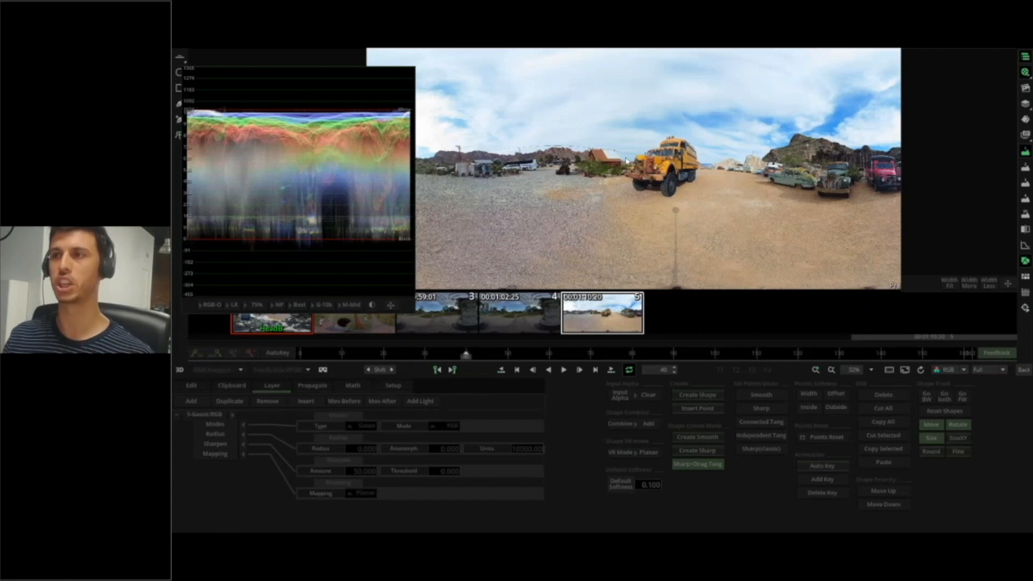
Set the sharpen effect's Mapping to LatLong and its Radius to 8.
click(367, 497)
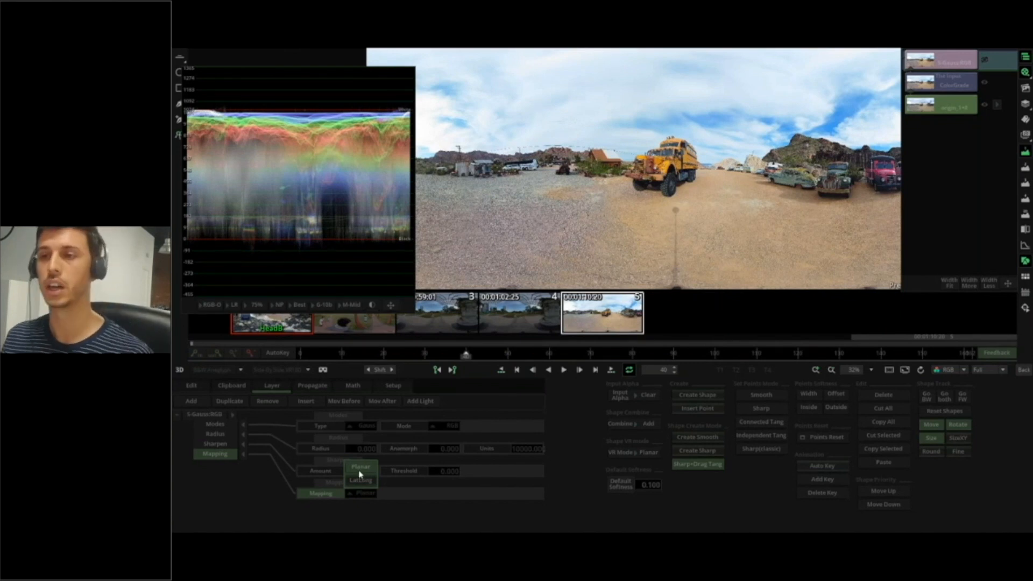
click(359, 487)
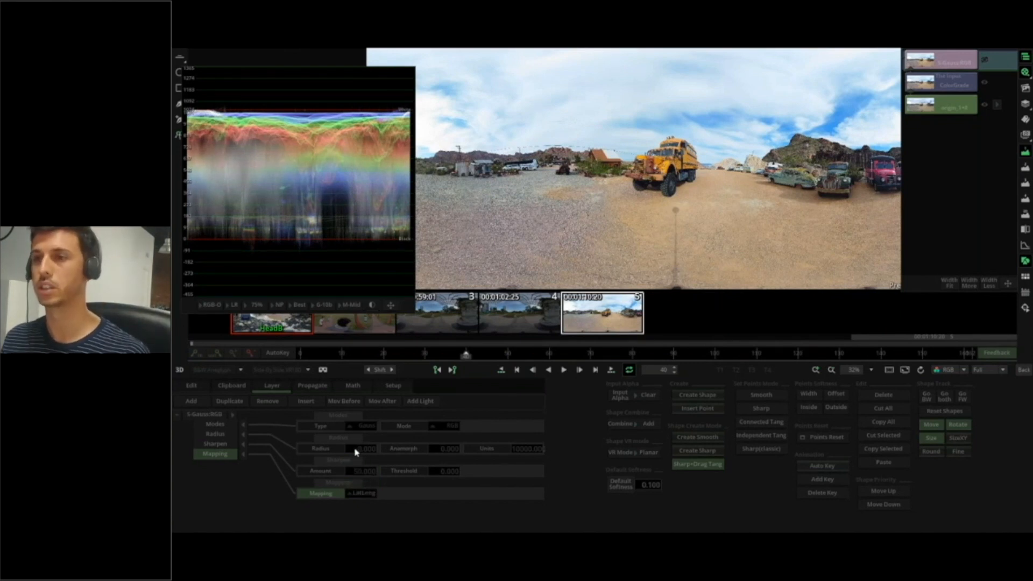
drag(355, 450, 394, 450)
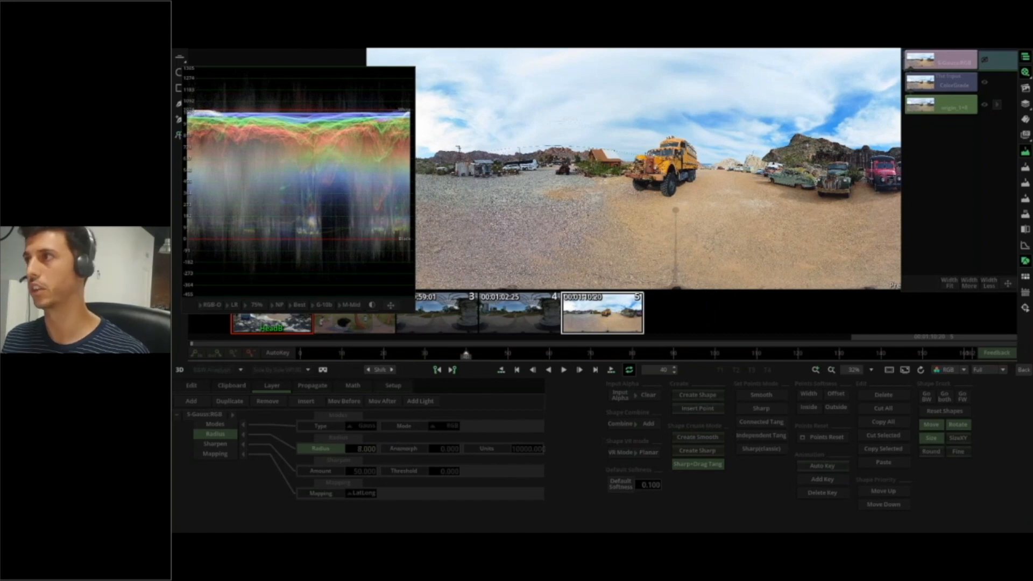
Hide the waveform scope and inspect the sharpened truck up close.
click(1025, 154)
scroll(850, 185, up, 6)
drag(850, 186, 635, 186)
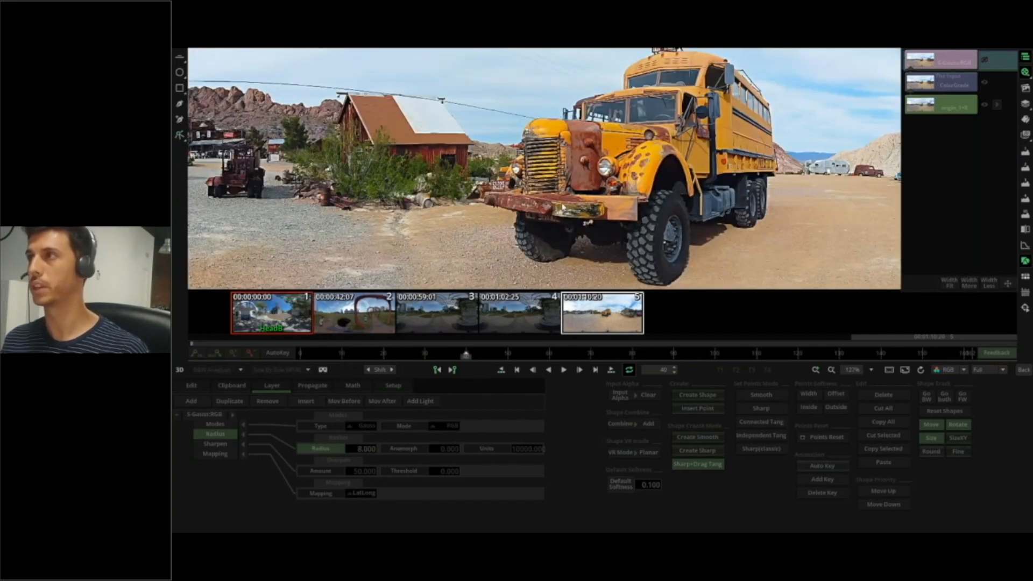
scroll(635, 186, down, 3)
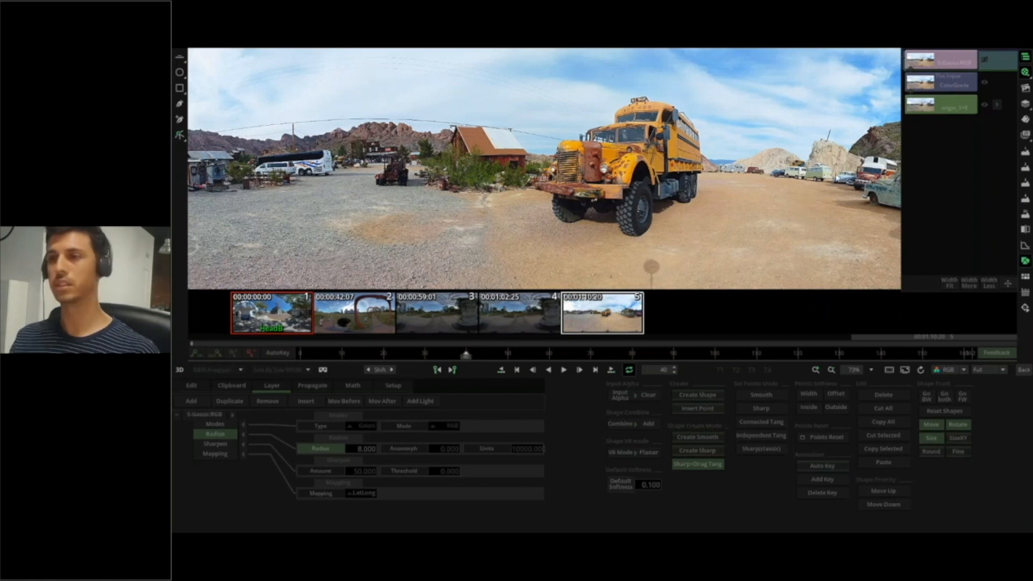
Reopen the sharpen effect from the timeline, look around the scene in the VR preview, and return to the flat panorama.
click(1024, 370)
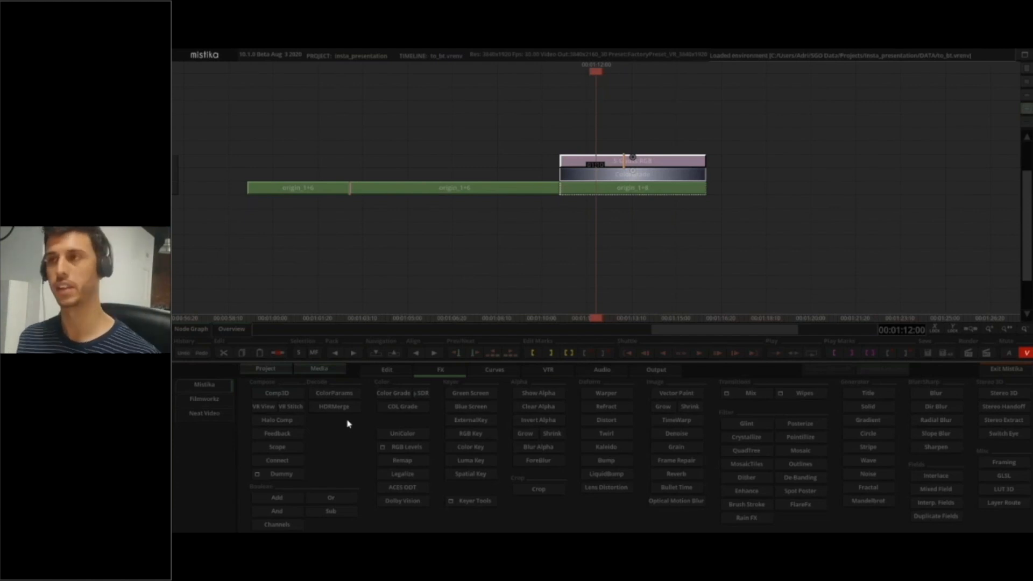
double_click(626, 164)
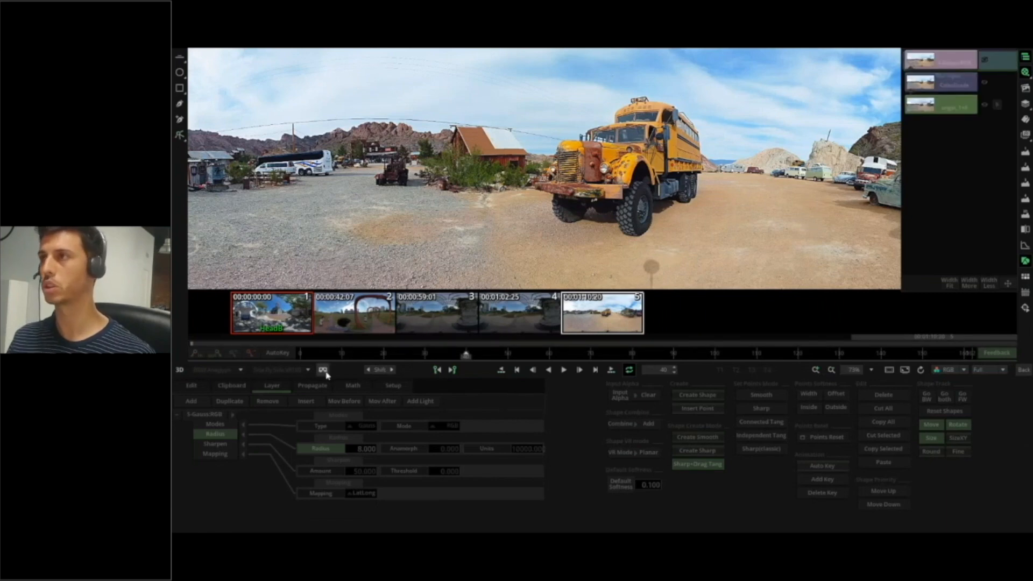
click(325, 370)
drag(961, 92, 939, 89)
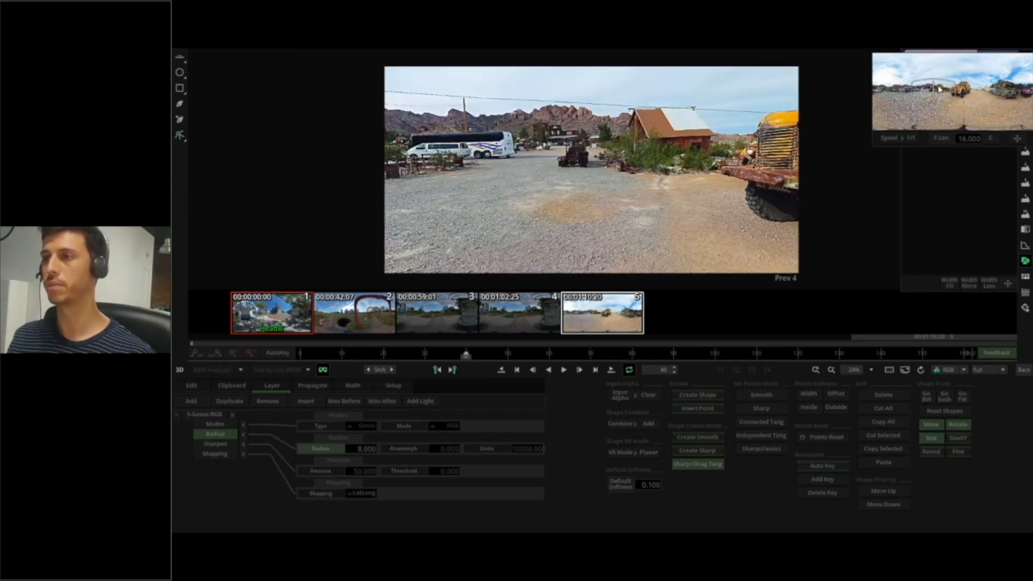
click(319, 372)
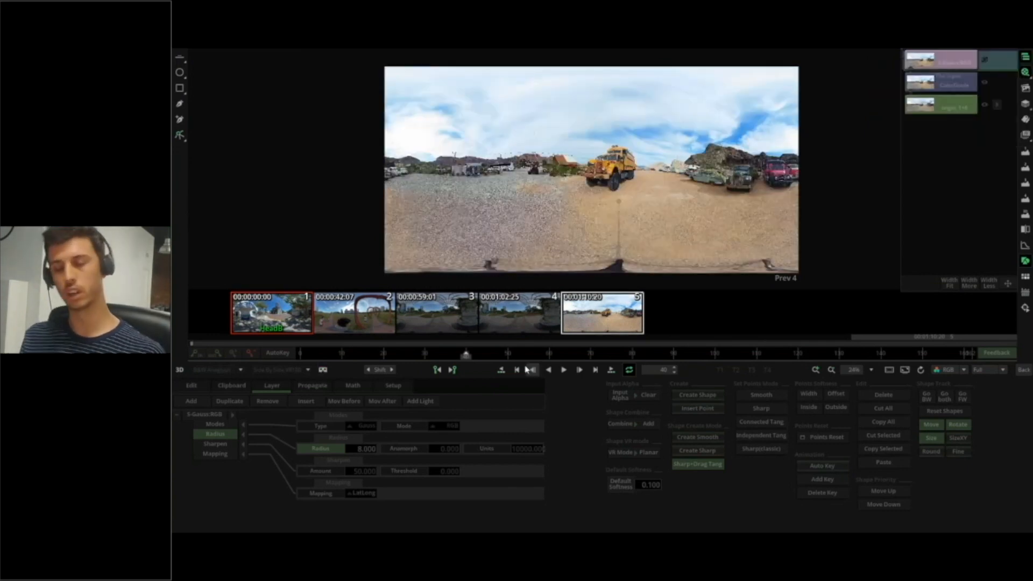
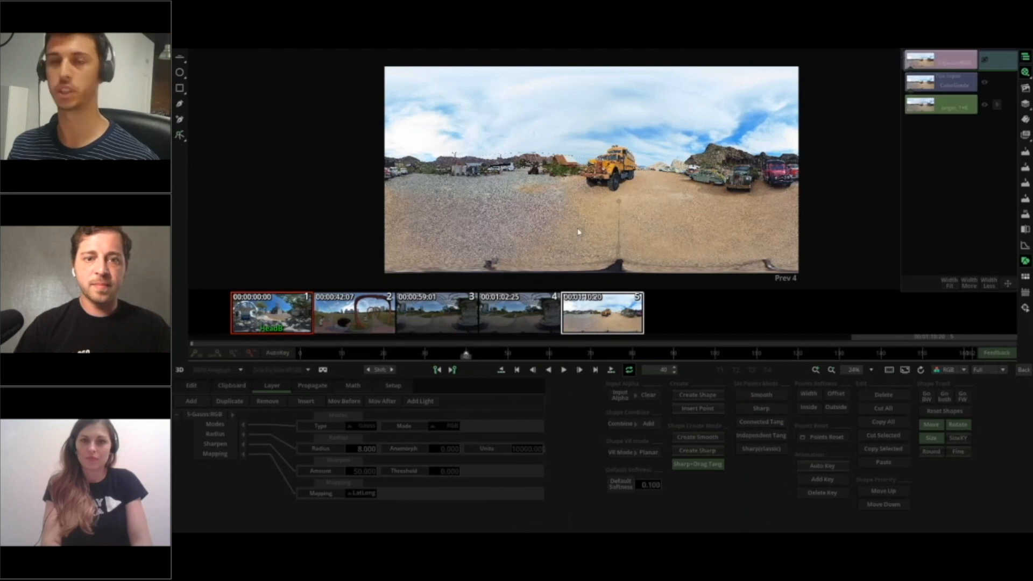
Show the timeline stack as a node graph and arrange the source, ColorGrade and sharpen nodes in a row.
click(1023, 370)
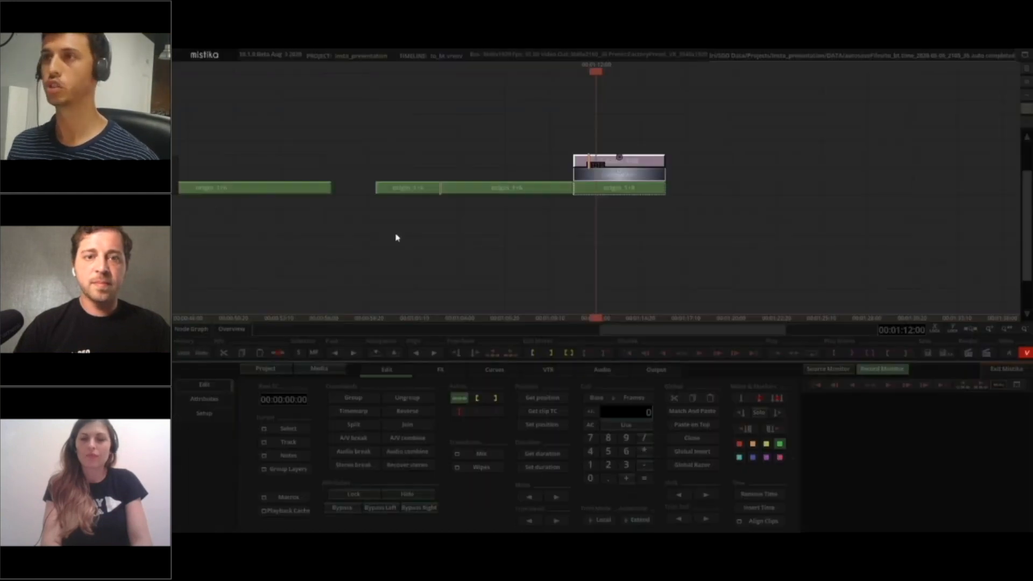
click(192, 329)
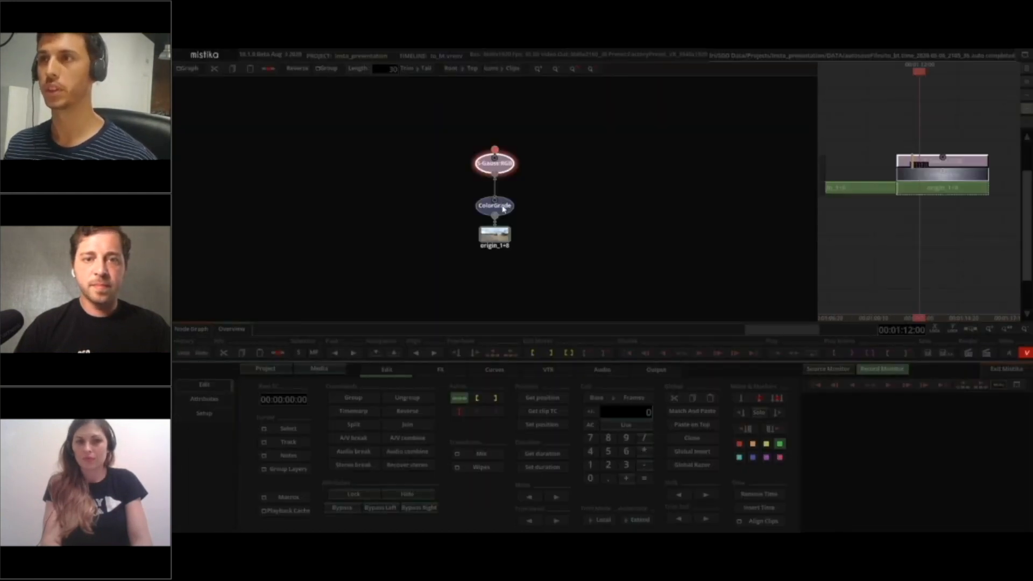
drag(527, 172, 564, 193)
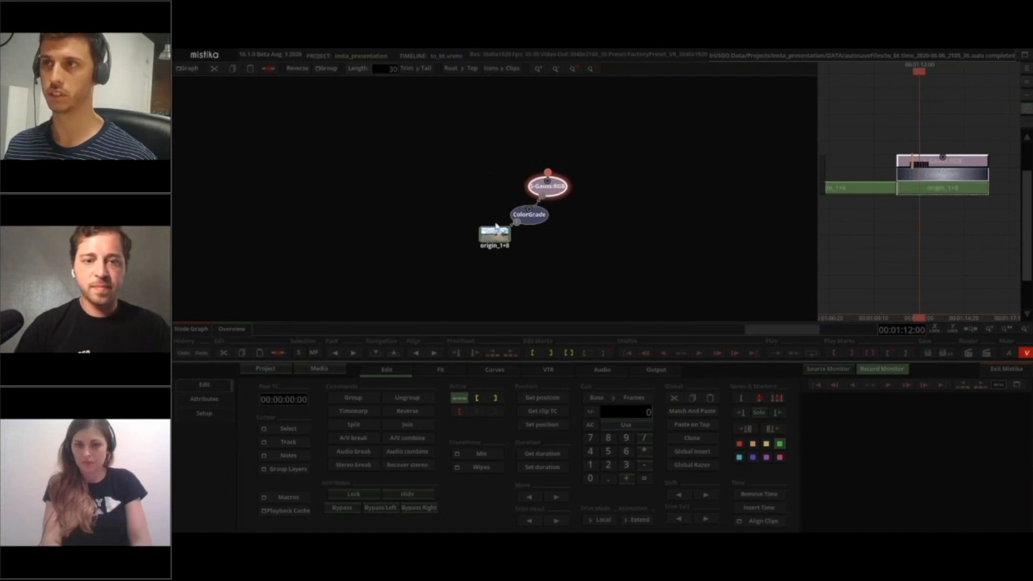
drag(489, 243, 463, 248)
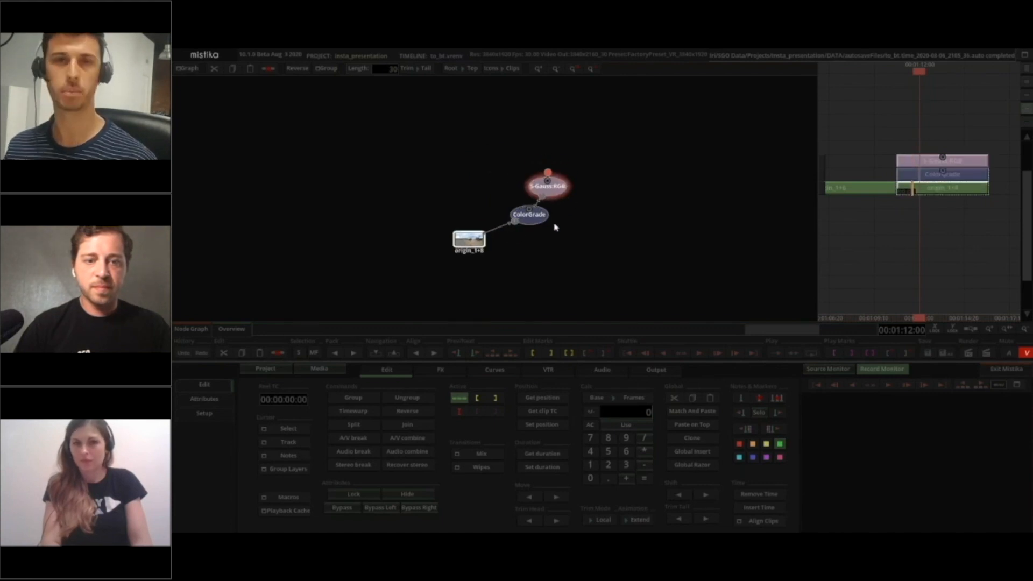
drag(539, 219, 516, 234)
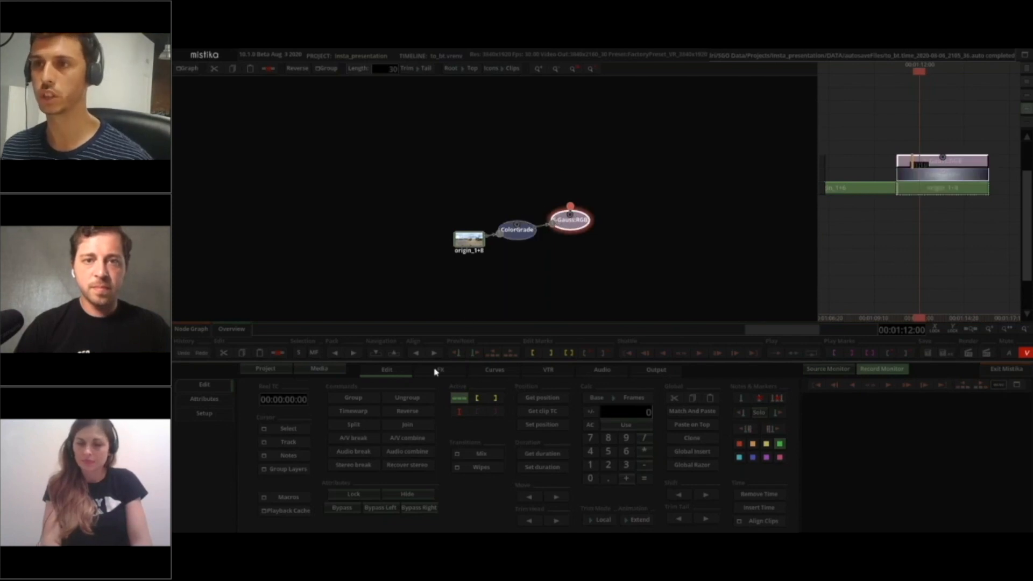
Add a VR View effect on top of the sharpen node, open it and keep its Mapping on Planar.
click(438, 370)
click(270, 411)
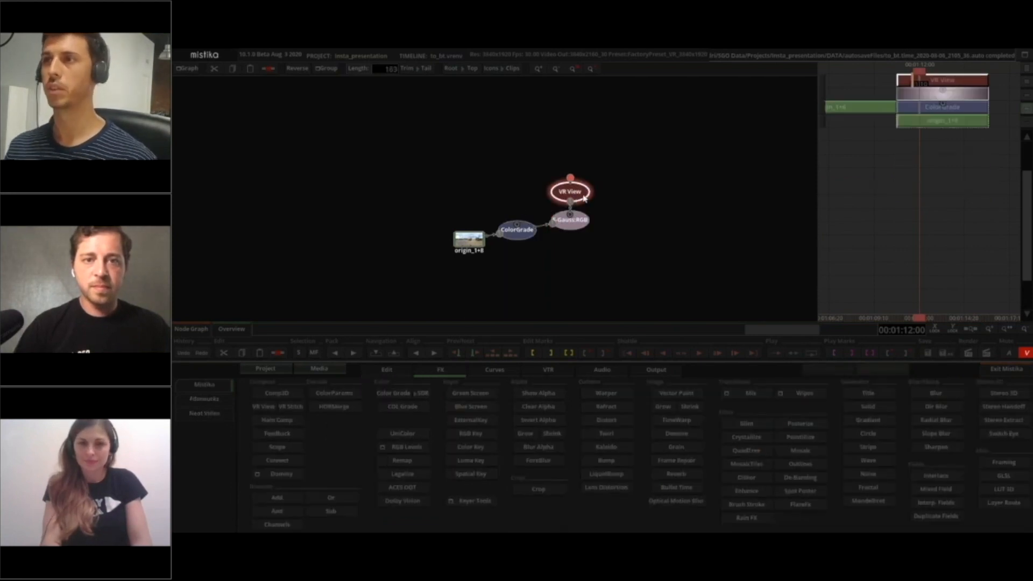
double_click(578, 196)
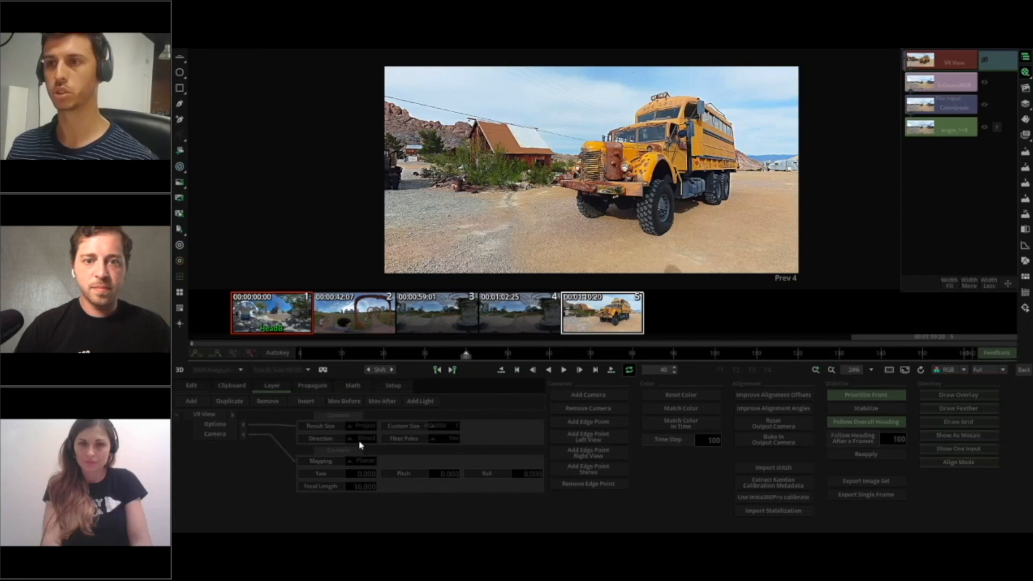
click(361, 461)
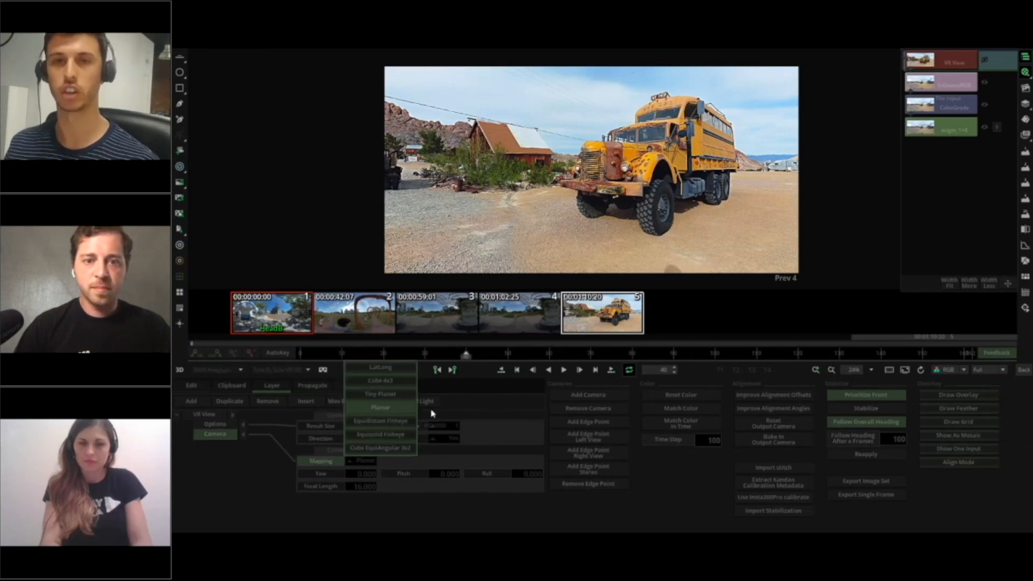
click(405, 508)
Aim the VR View camera down at the tripod with Pitch -89 and Roll 113, and set its Focal Length to 7.8.
drag(437, 472, 325, 459)
drag(524, 473, 538, 269)
drag(793, 184, 717, 240)
drag(337, 490, 278, 483)
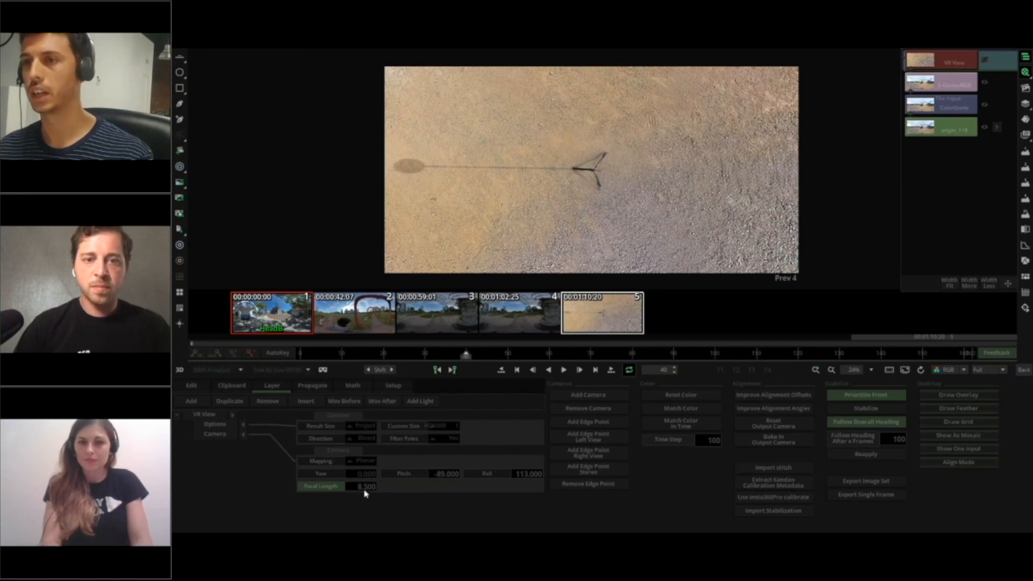
drag(355, 486, 331, 487)
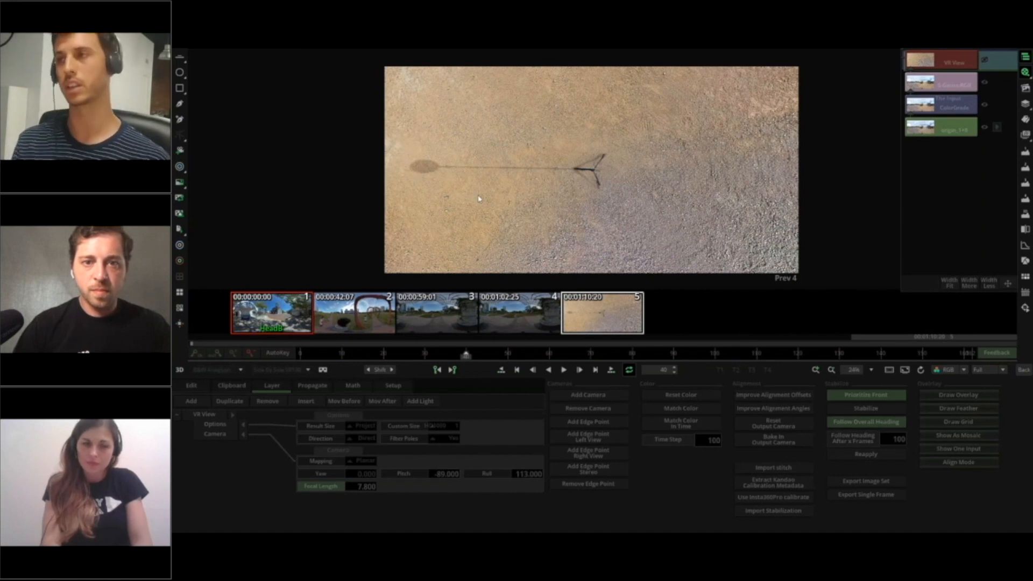
Return to the node graph, add a VectorPaint effect on top of the VR View node and open it.
click(1018, 371)
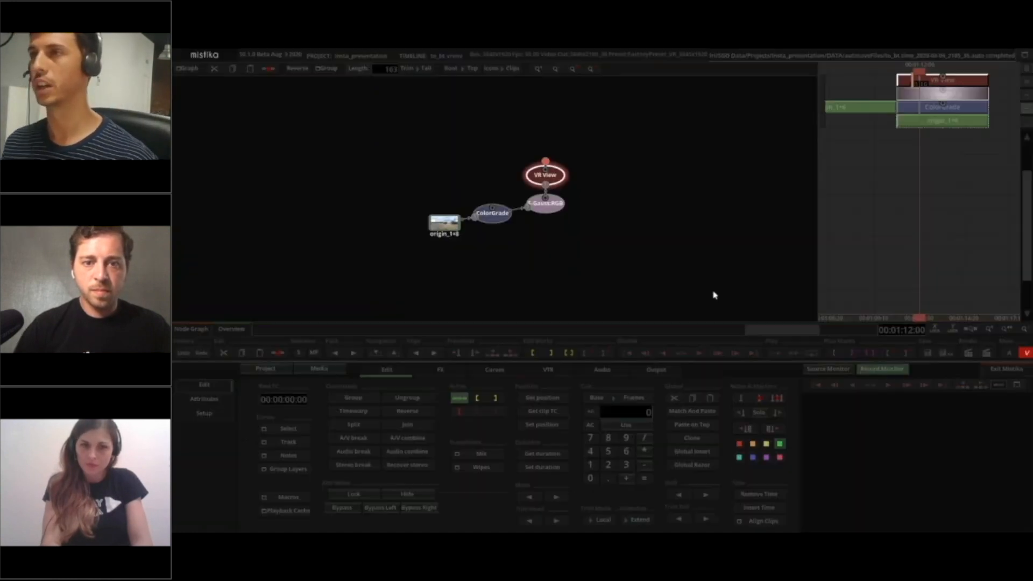
click(441, 371)
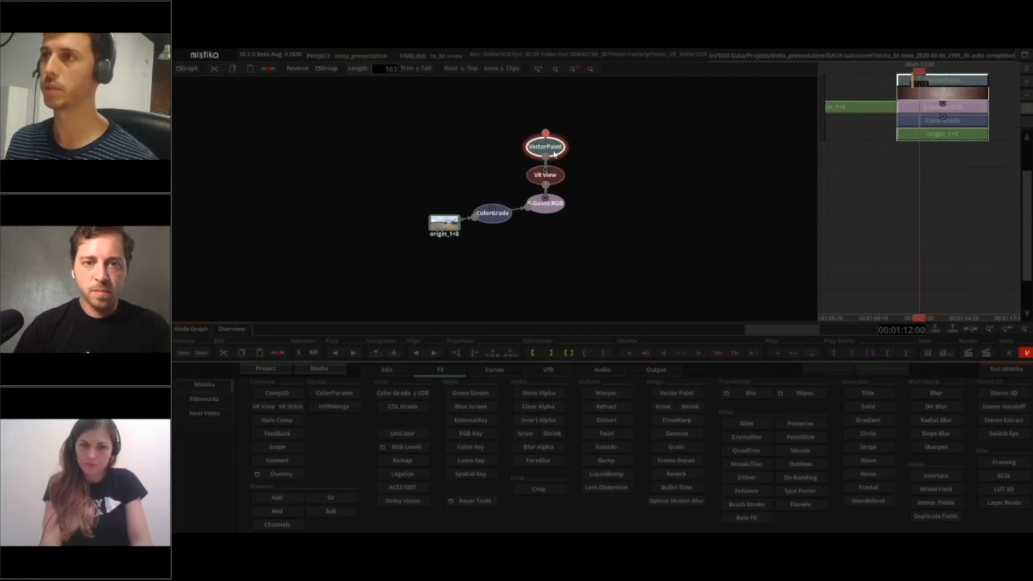
double_click(545, 147)
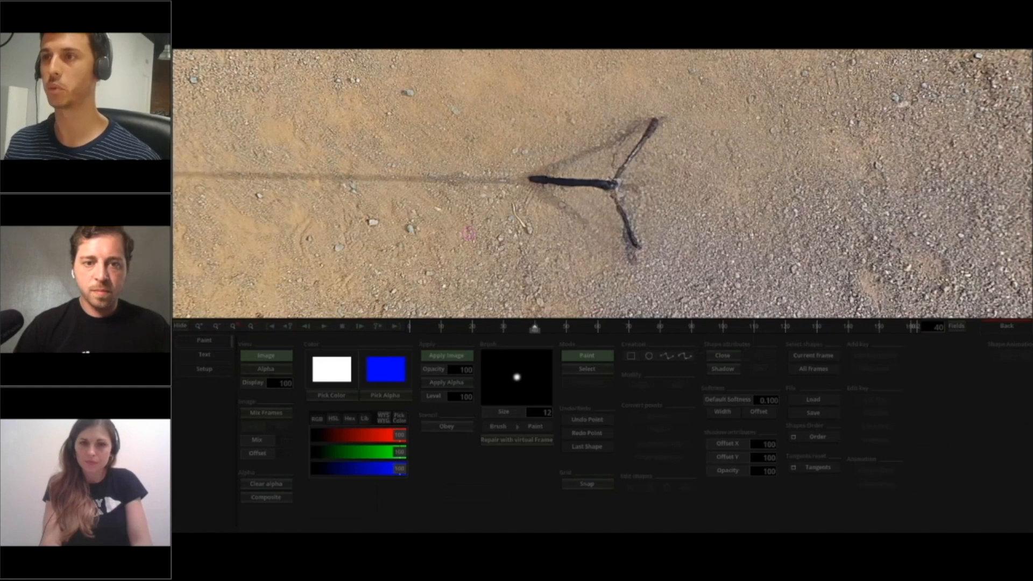
Set the paint brush to Clone Fore mode with a size of 108.
drag(536, 413, 764, 412)
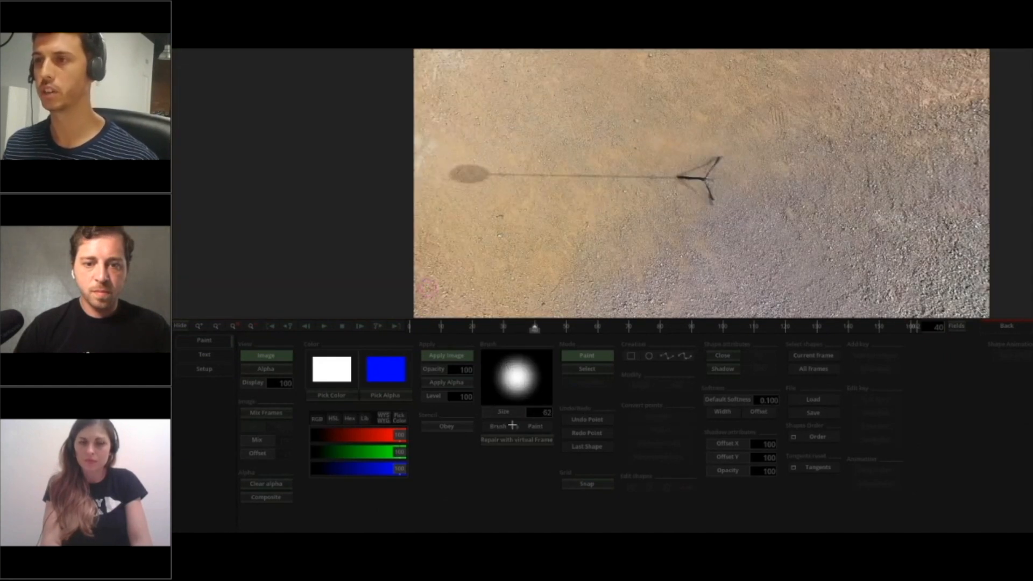
click(512, 426)
click(526, 378)
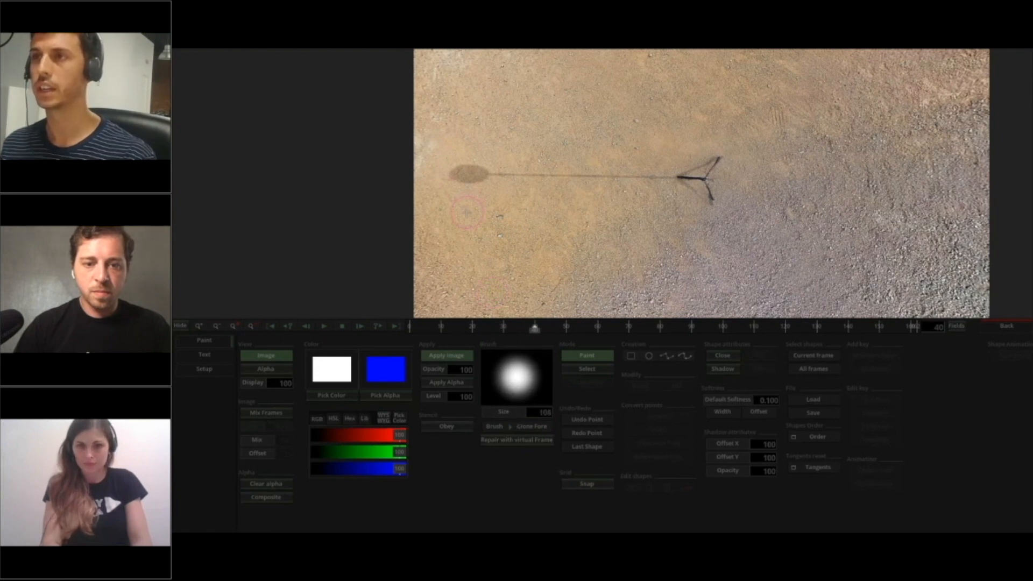
Clone clean gravel over the tripod and its shadow, add a key for all shapes, and go back to the node graph.
mouse_move(466, 204)
mouse_down()
mouse_move(468, 193)
mouse_move(470, 202)
mouse_move(527, 201)
mouse_move(582, 183)
mouse_move(725, 220)
mouse_move(721, 188)
mouse_move(690, 200)
mouse_up()
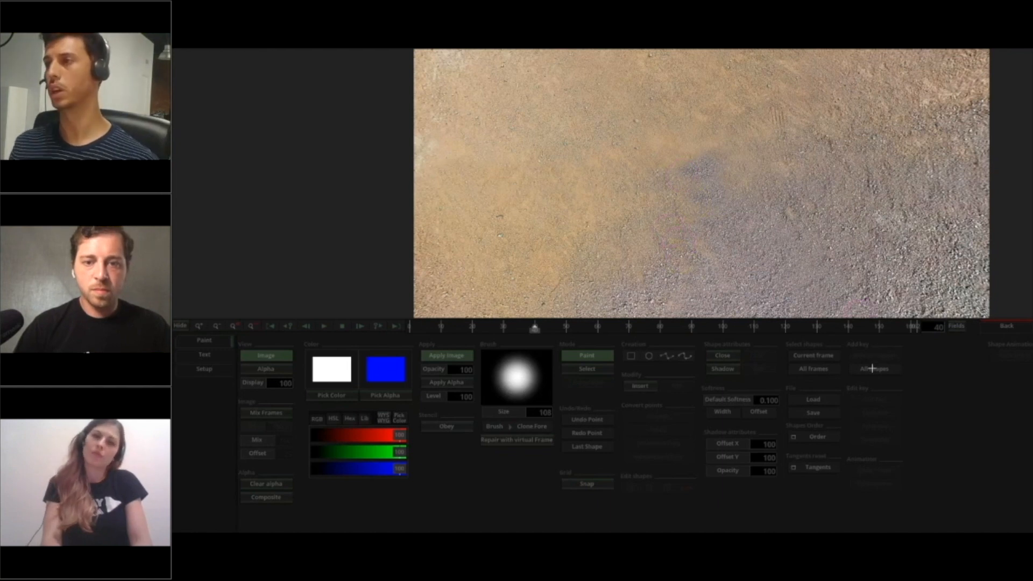
click(873, 369)
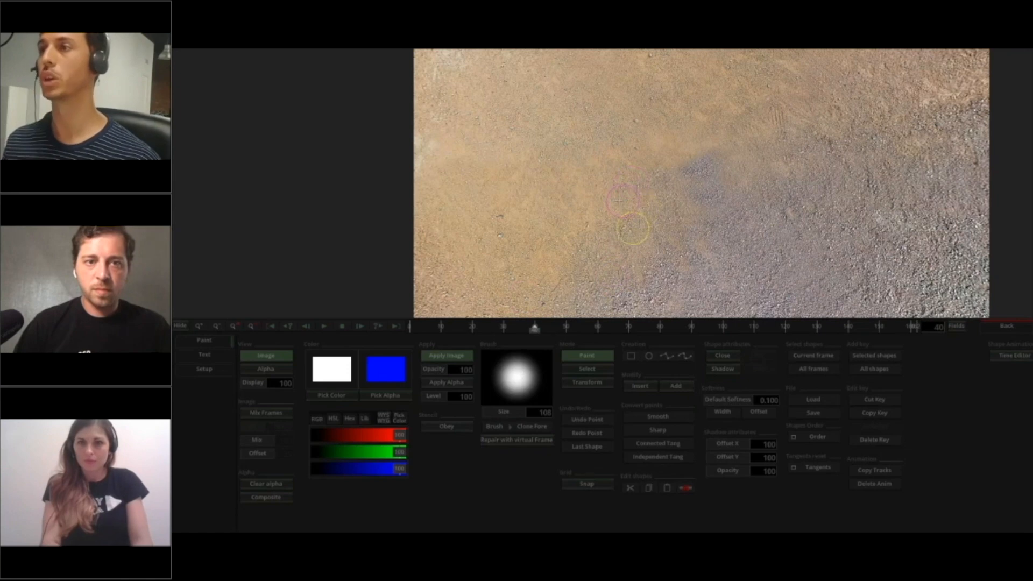
drag(623, 206, 515, 195)
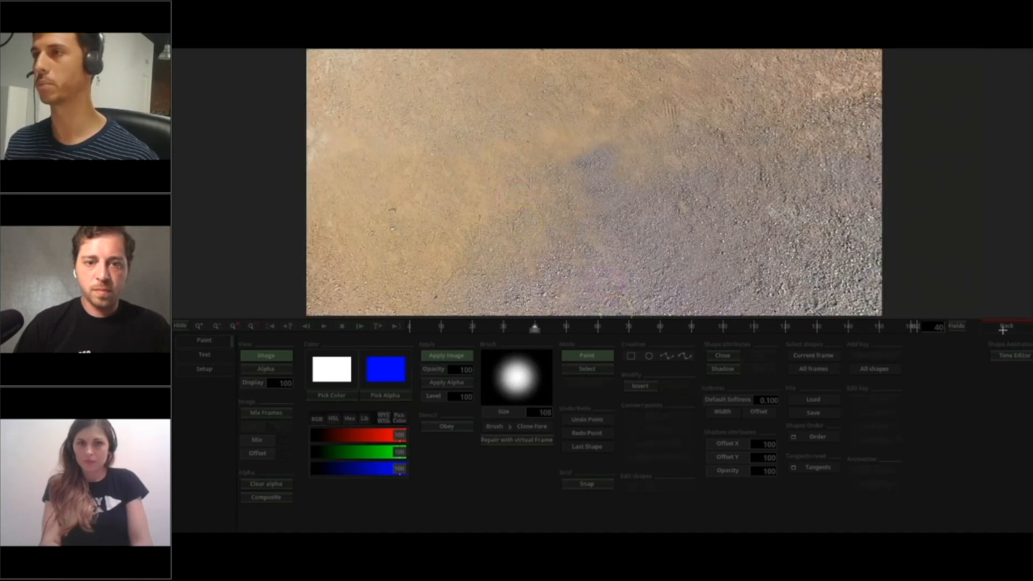
click(1007, 326)
click(1023, 369)
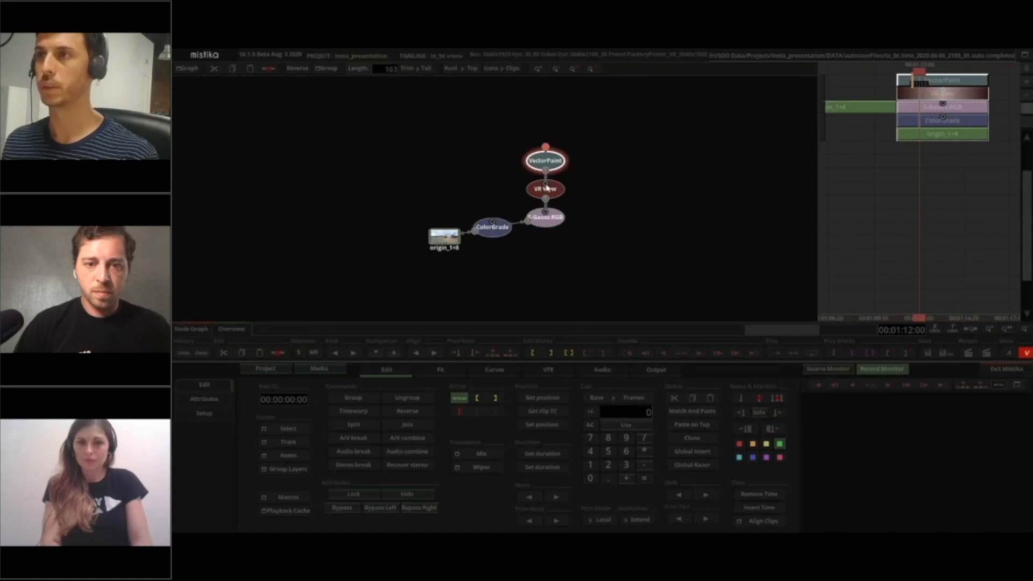
Branch a link off the sharpen node and spread the VR View and VectorPaint nodes apart to make room.
drag(550, 191, 565, 179)
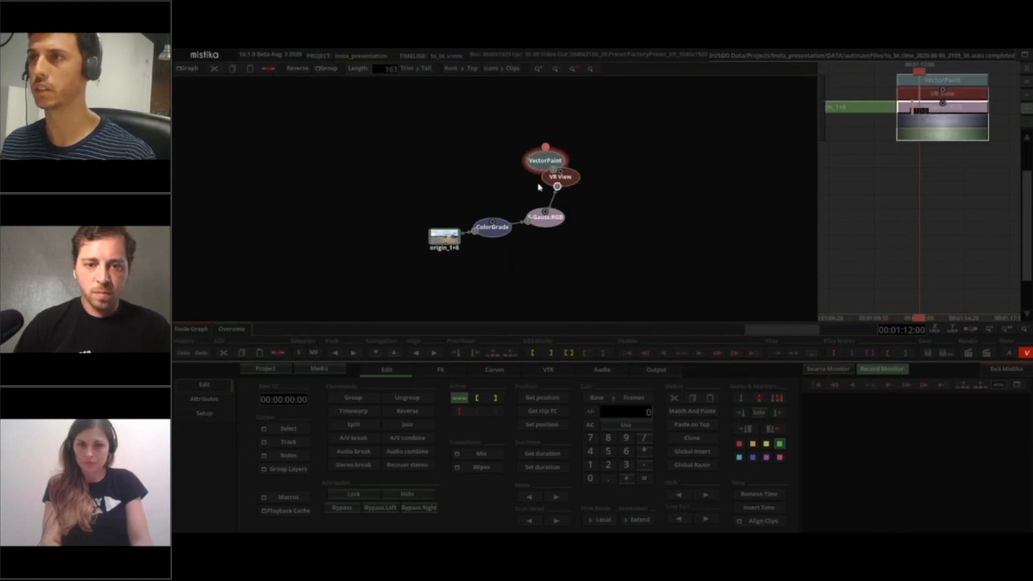
drag(520, 182, 431, 154)
drag(551, 163, 564, 145)
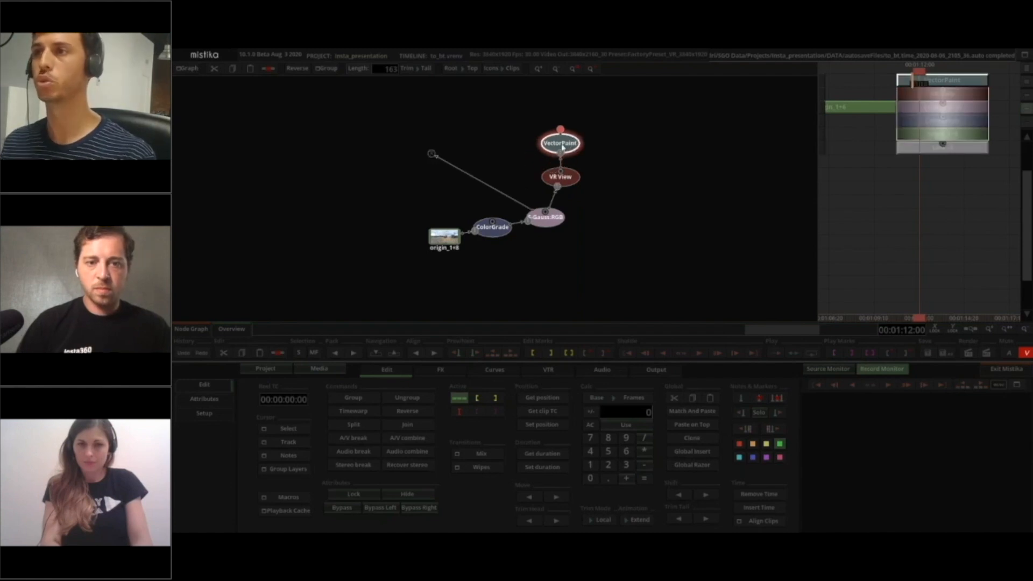
drag(430, 153, 439, 150)
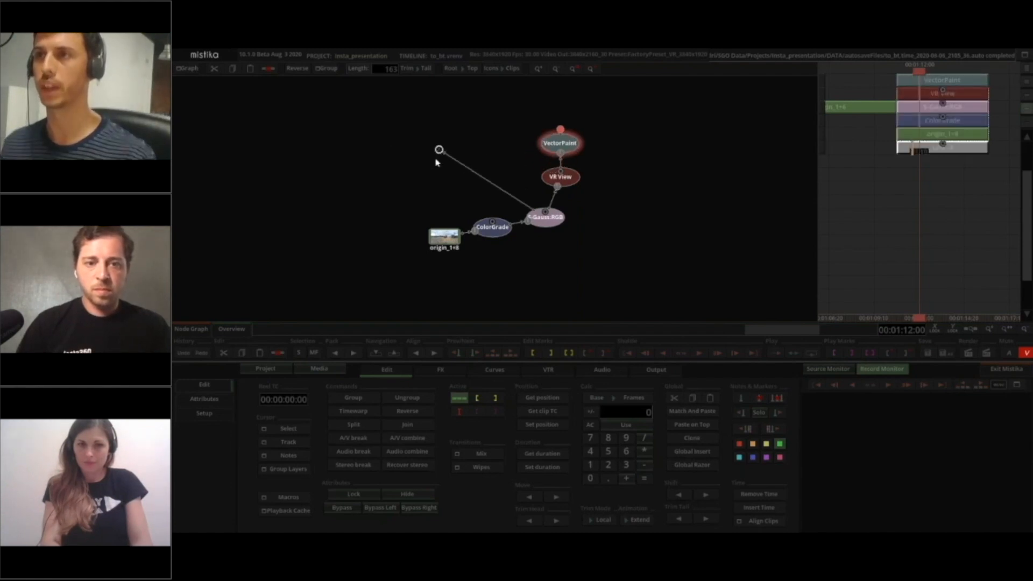
Add a second VR View node that takes the sharpen link and the VectorPaint node as its inputs.
click(439, 370)
click(263, 407)
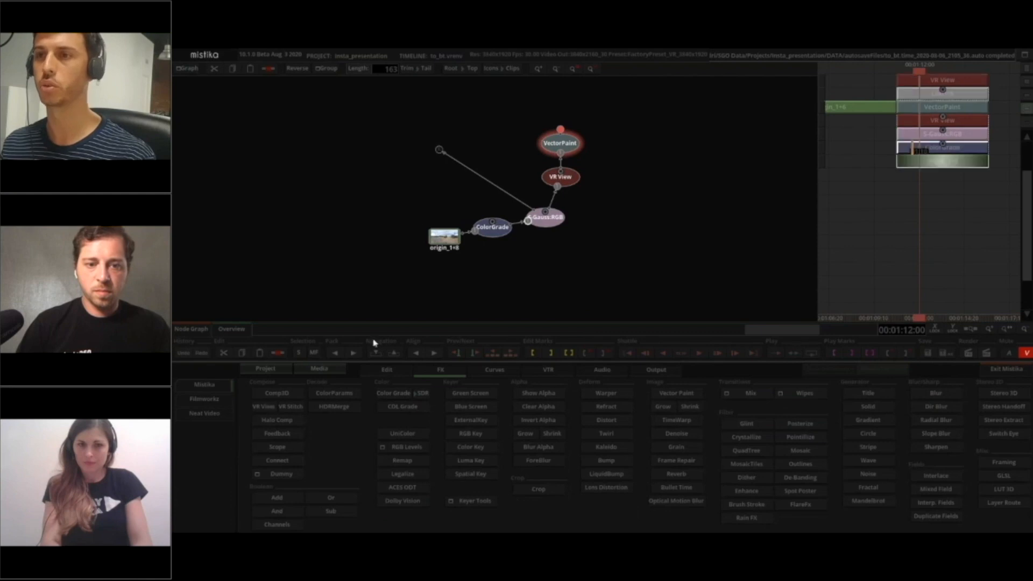
drag(560, 130, 491, 115)
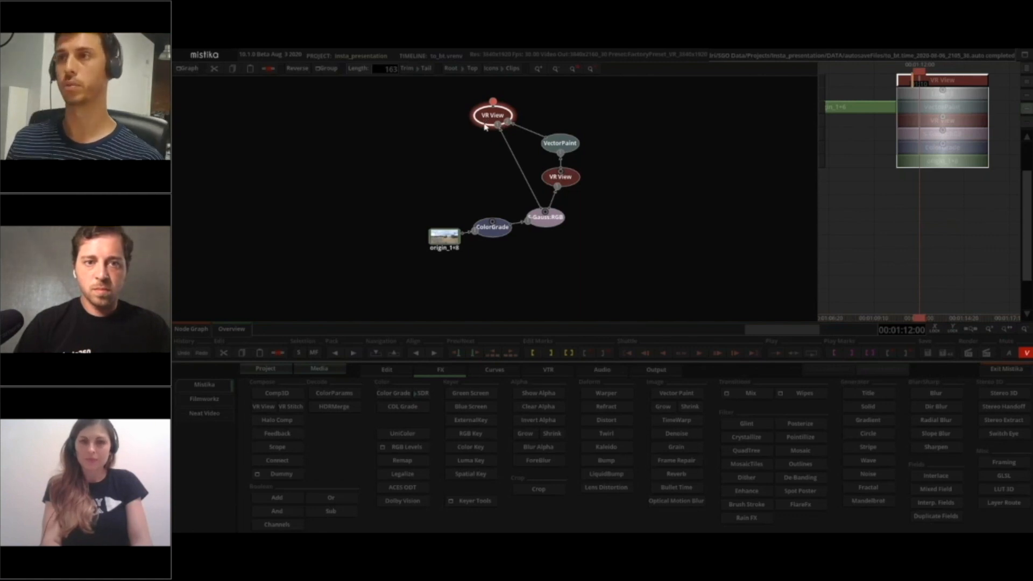
Open the second VR View and set its Direction to Reverse of Previous VRView Camera, projecting the painted patch back onto the panorama's ground.
double_click(484, 121)
click(368, 440)
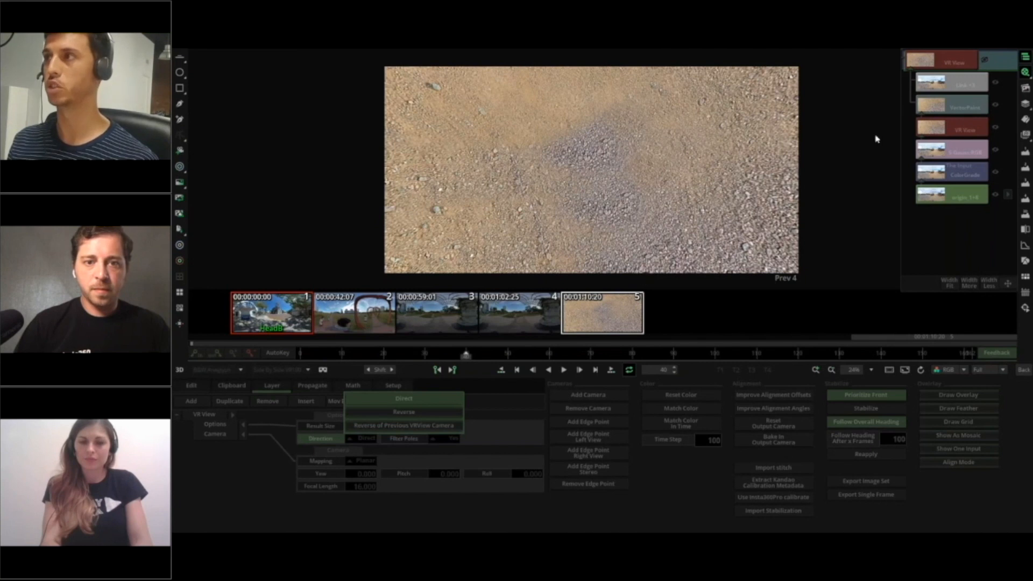
click(934, 133)
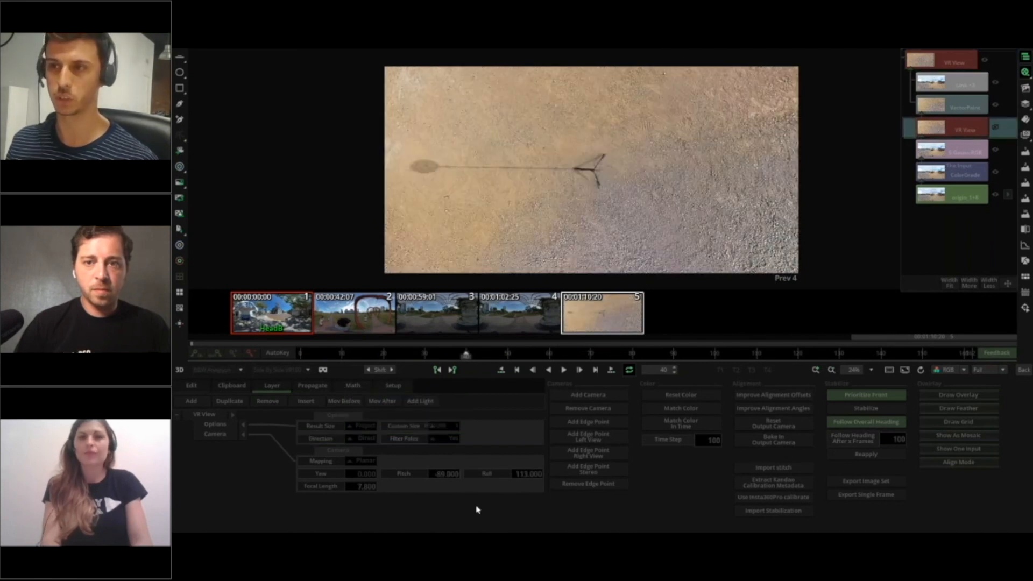
click(929, 65)
click(367, 439)
click(373, 429)
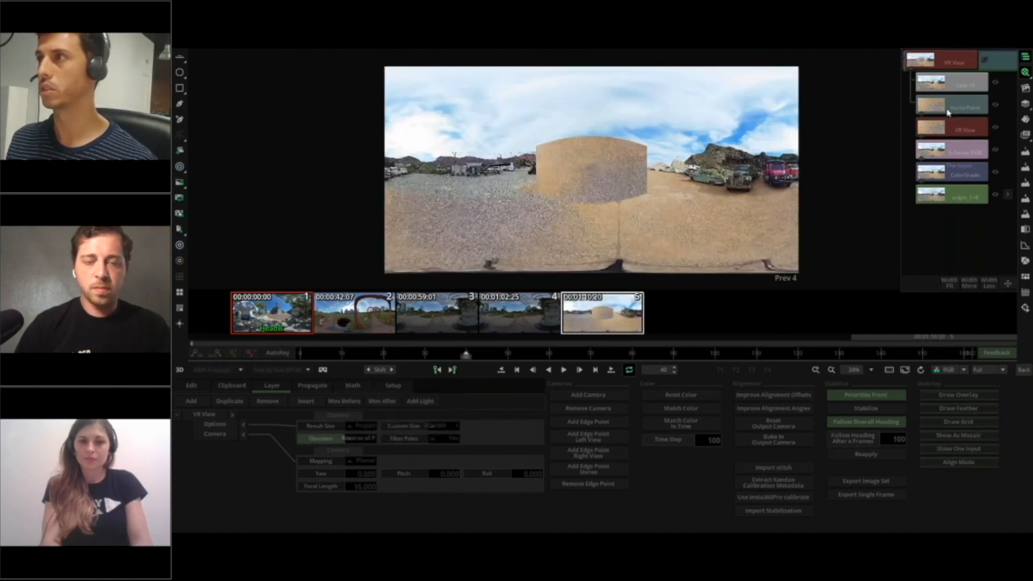
double_click(947, 112)
click(935, 64)
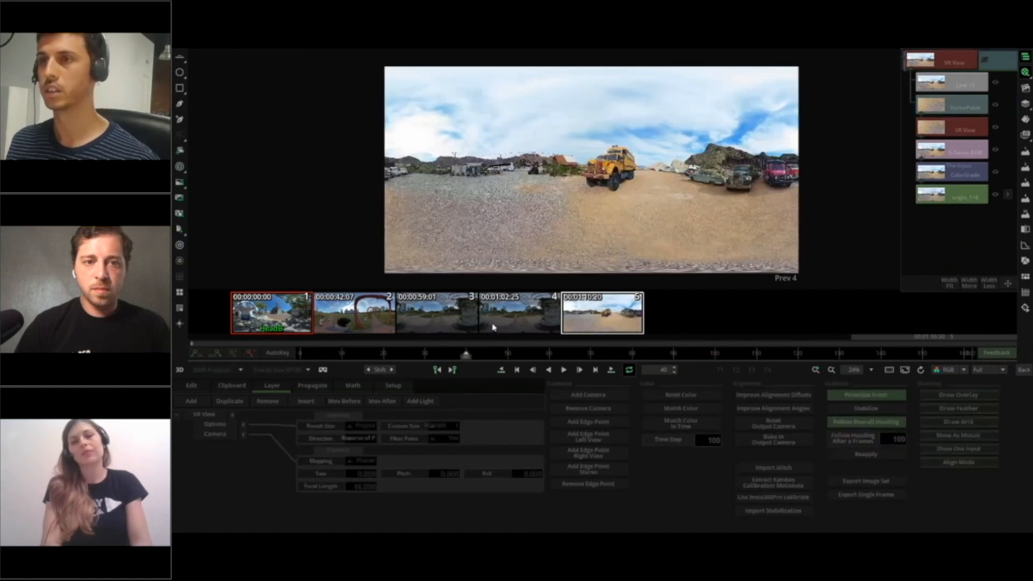
Look down at the patched ground in the VR preview and return to the flat panorama.
click(324, 370)
drag(941, 95, 961, 120)
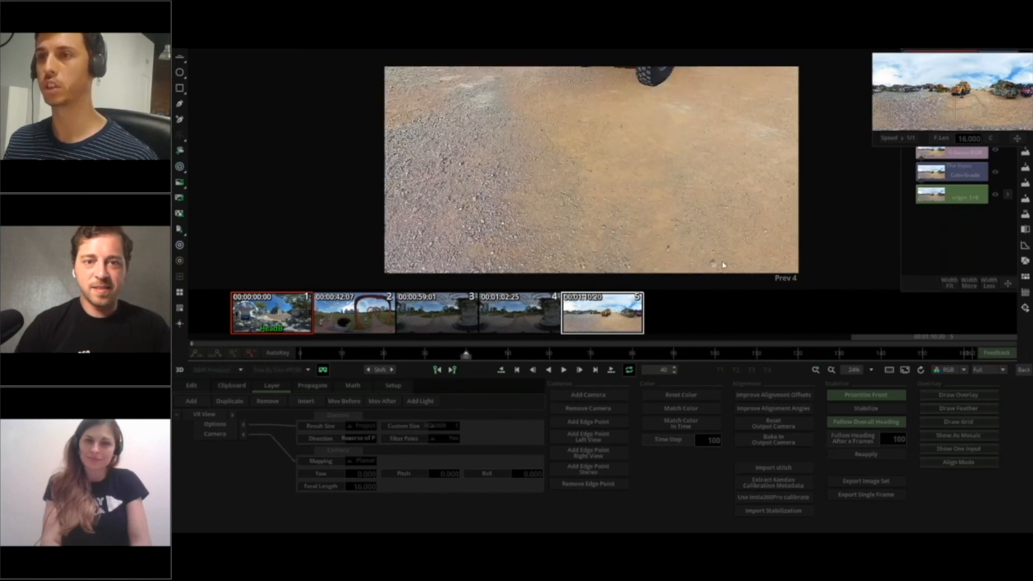
click(323, 370)
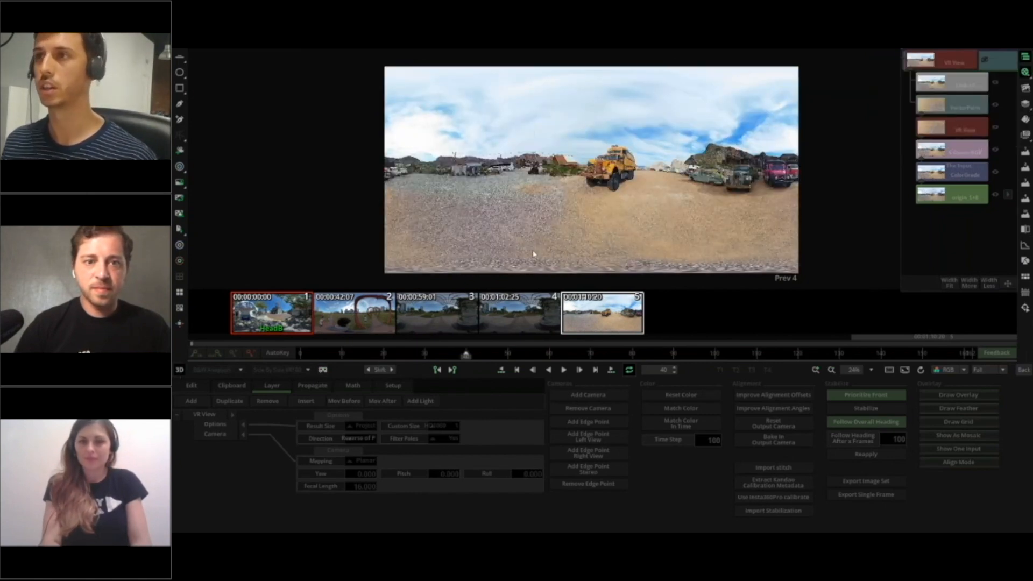
Inspect the patched ground up close in the B&W anaglyph stereo view, and return to the normal full panorama.
key(3)
scroll(585, 250, up, 5)
drag(585, 251, 576, 136)
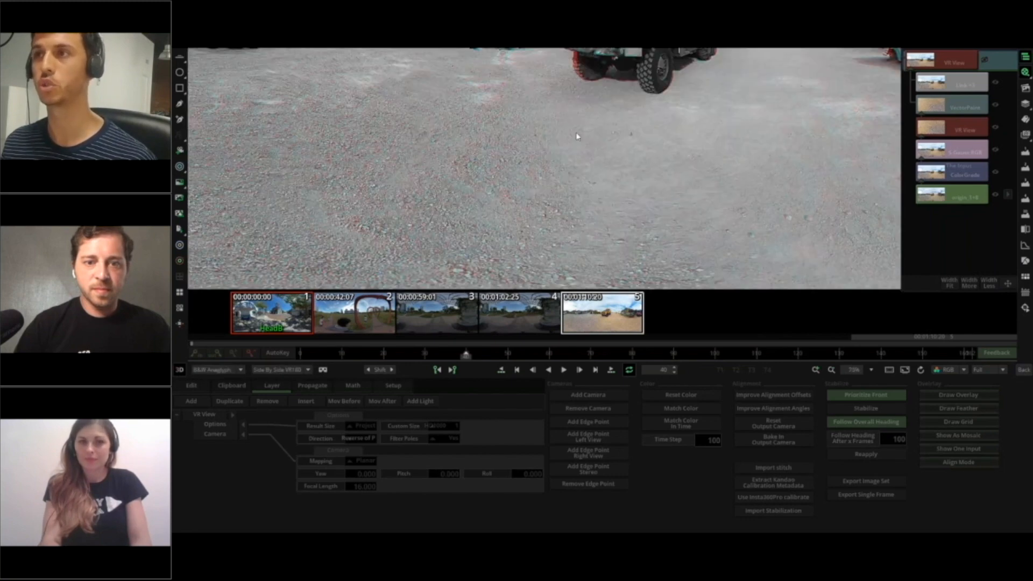
scroll(569, 196, up, 3)
scroll(568, 196, down, 3)
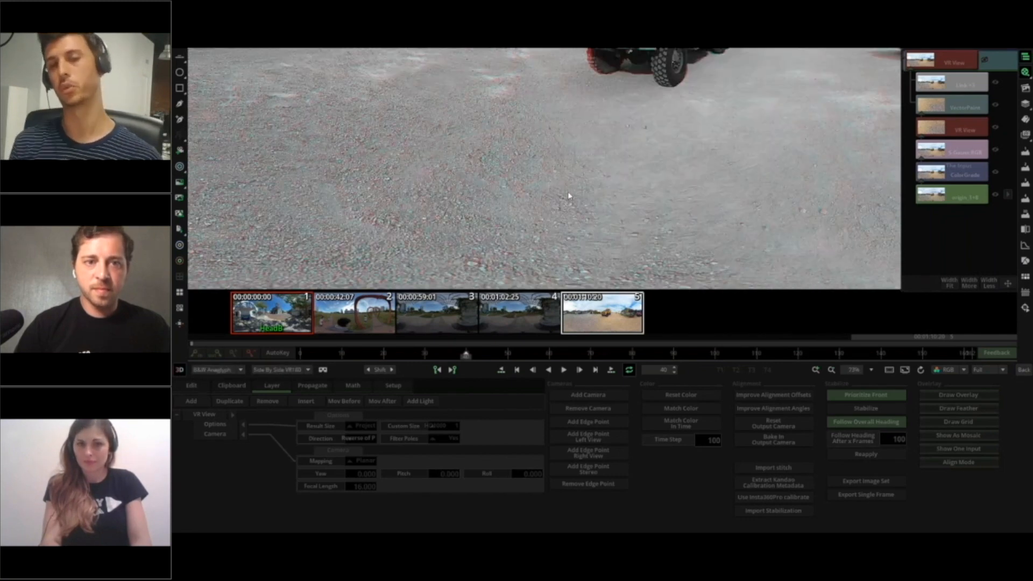
scroll(568, 196, up, 1)
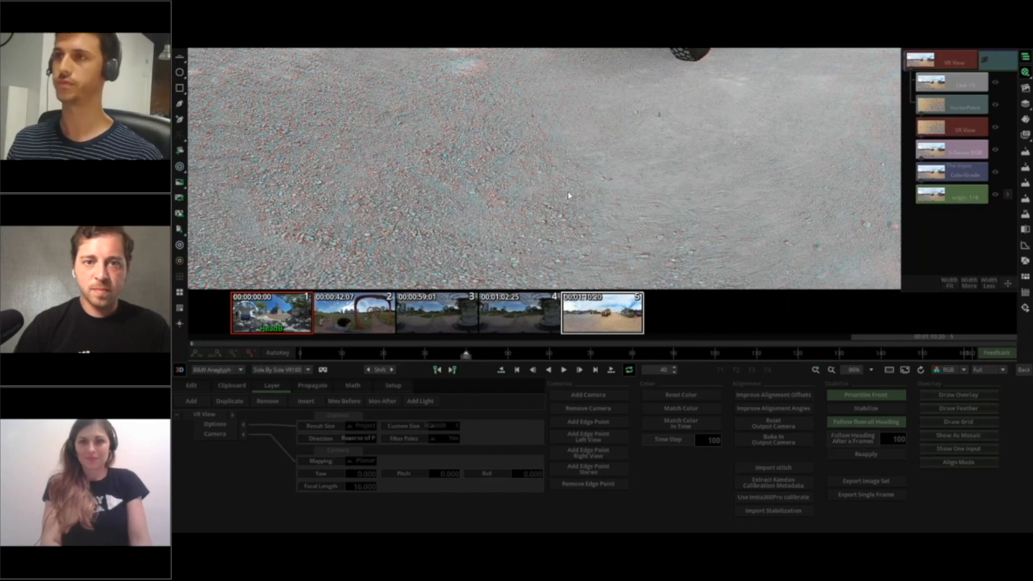
scroll(567, 191, down, 5)
scroll(565, 205, down, 2)
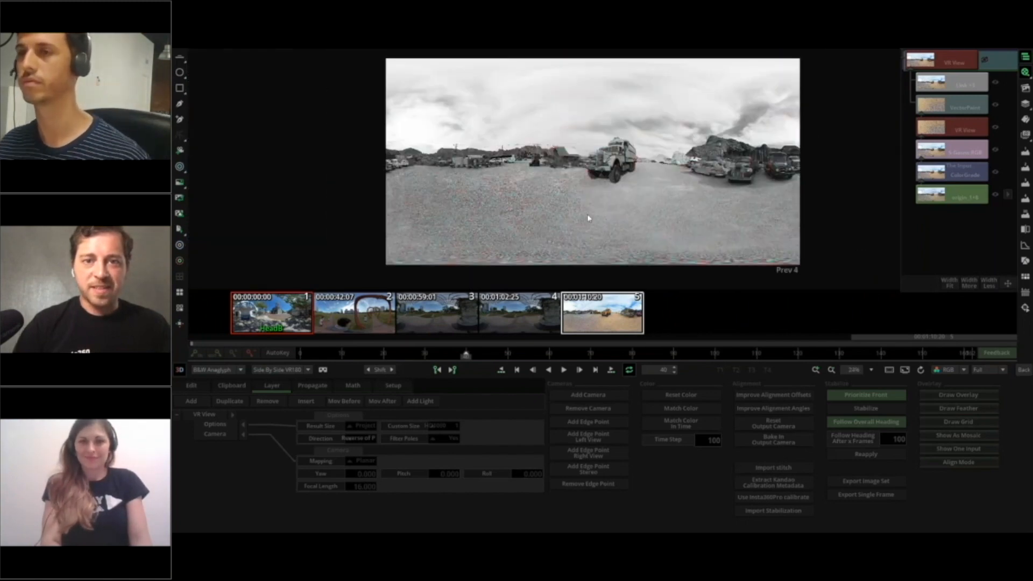
click(179, 370)
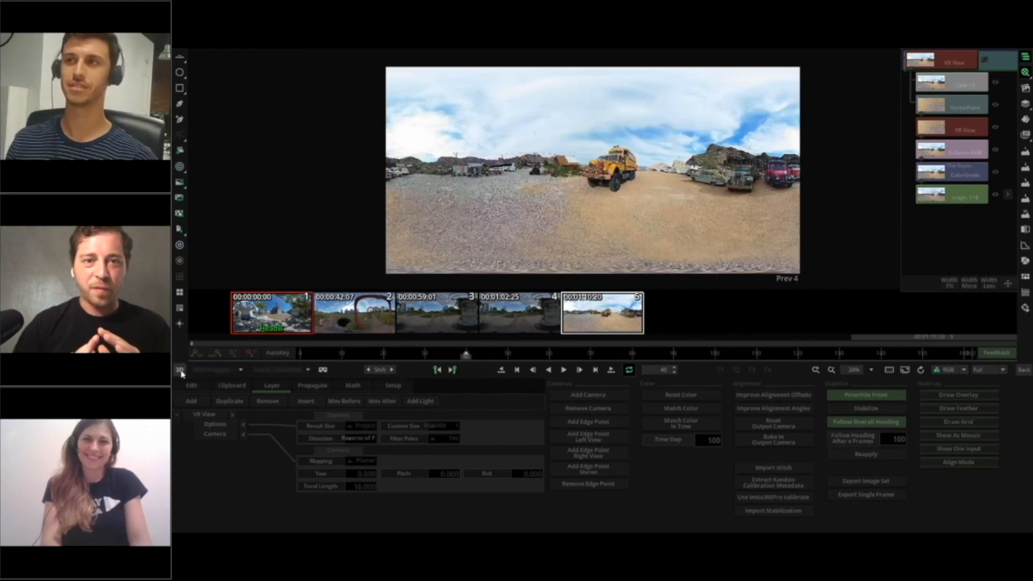
scroll(434, 225, up, 1)
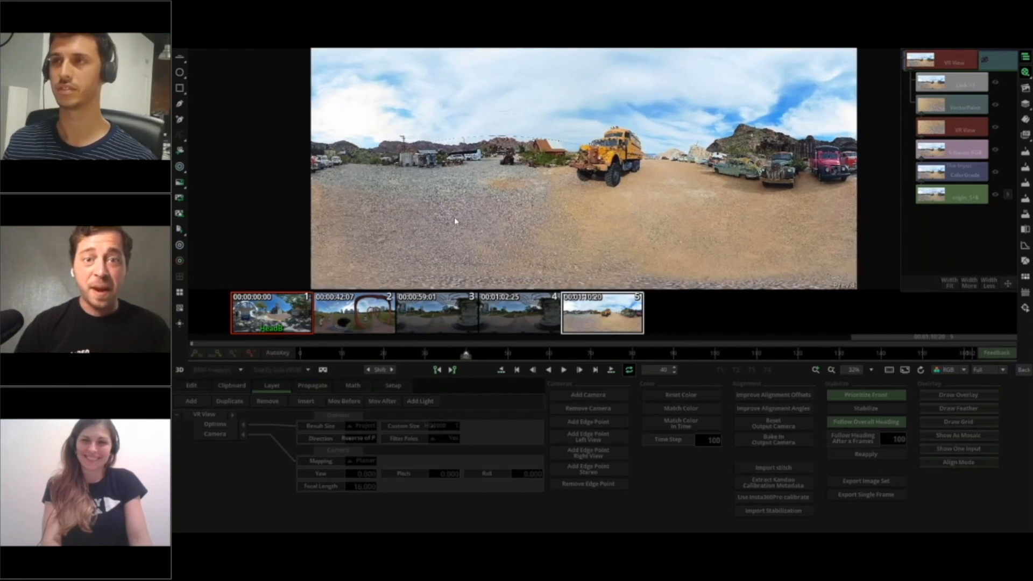
scroll(454, 217, down, 1)
drag(455, 220, 453, 228)
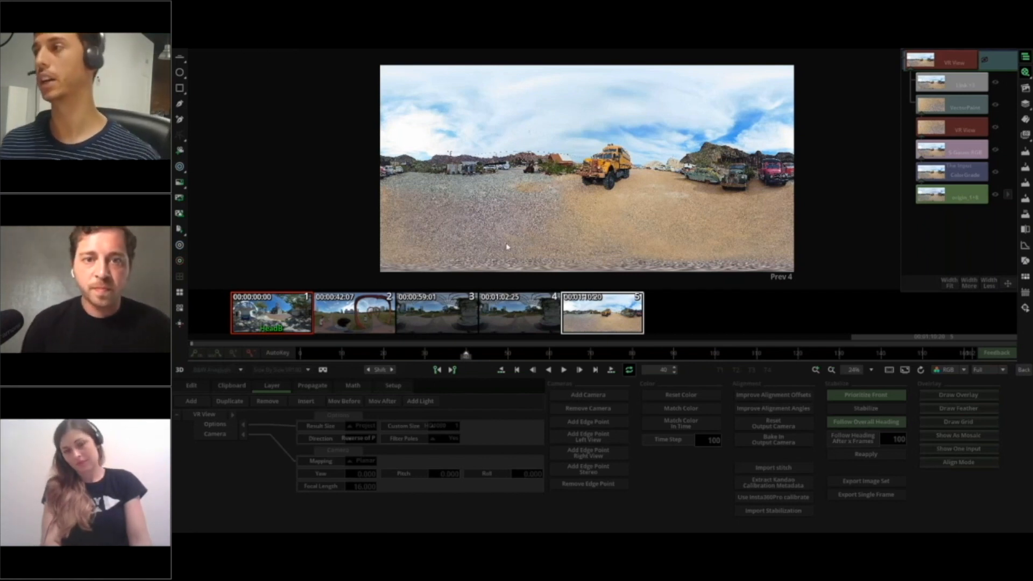
Return to the node graph and stack the source and ColorGrade nodes beneath the sharpen node.
click(1022, 370)
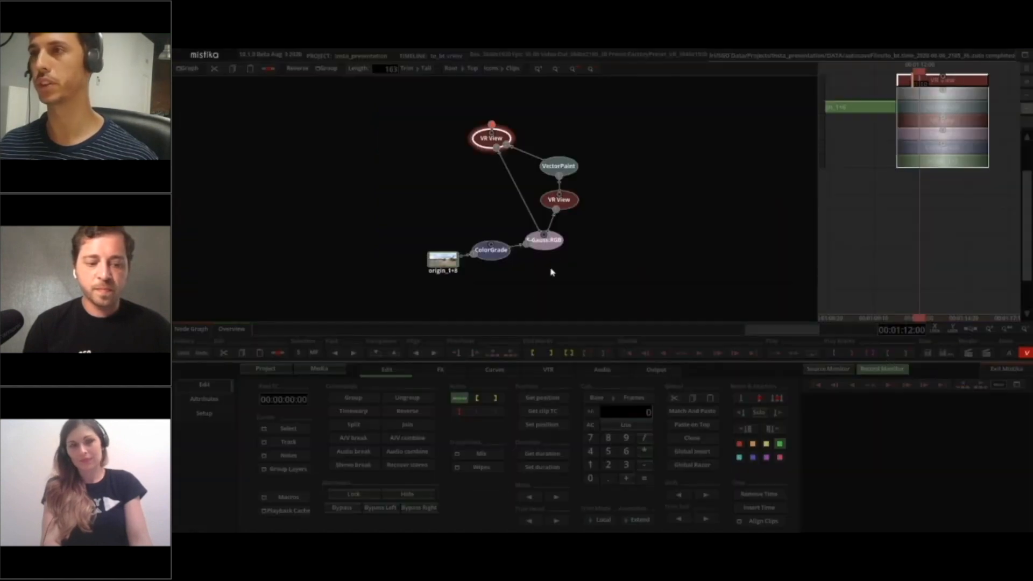
click(437, 262)
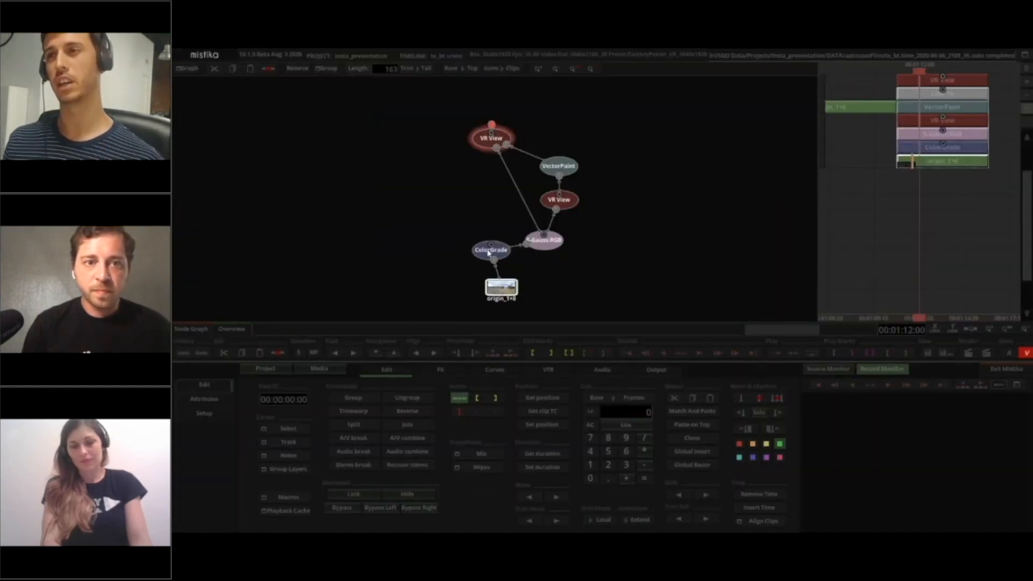
drag(488, 253, 518, 302)
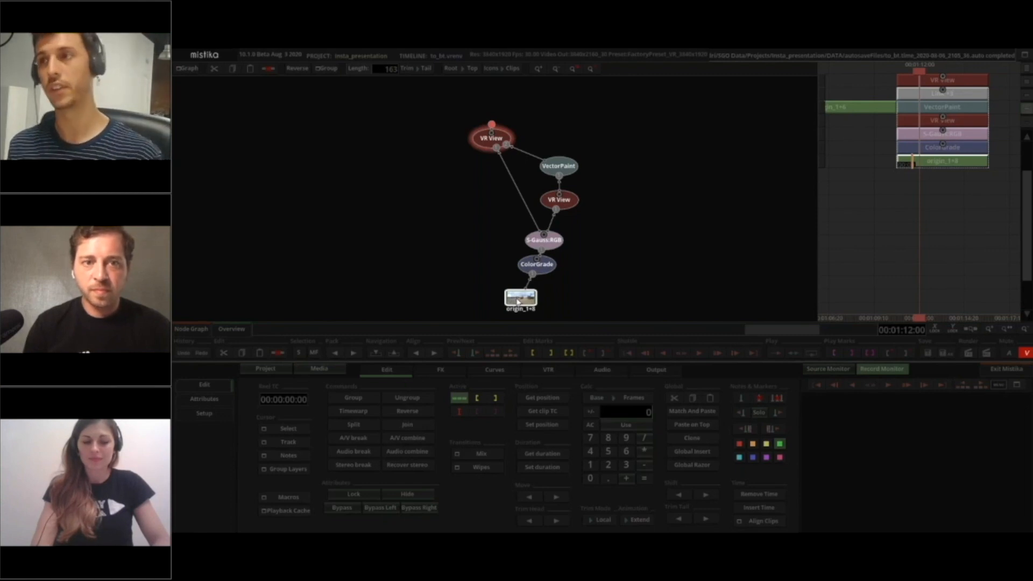
Switch from the node graph back to the timeline and bring the clips before the effects stack into view.
click(194, 331)
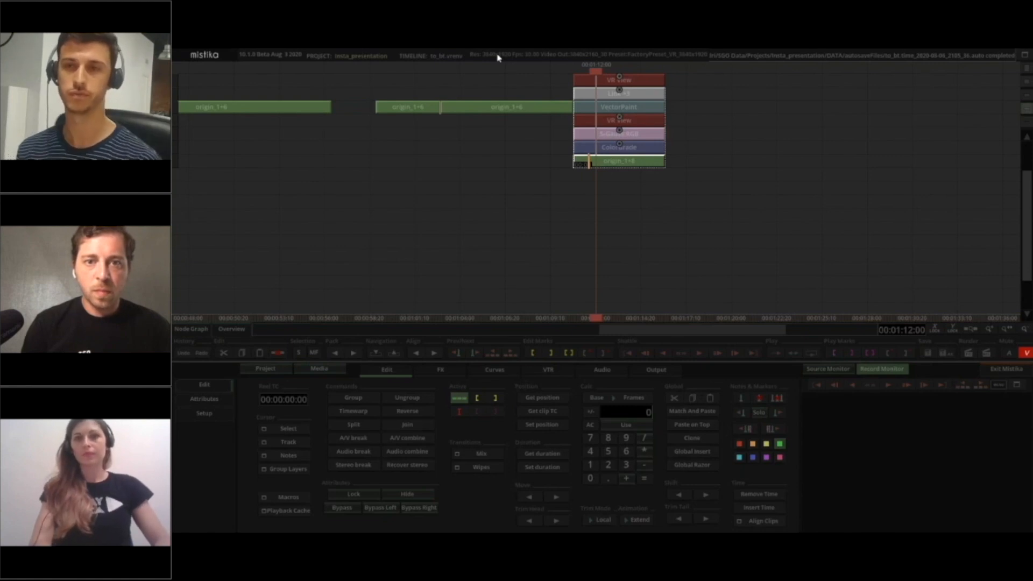
drag(467, 189, 457, 254)
click(456, 254)
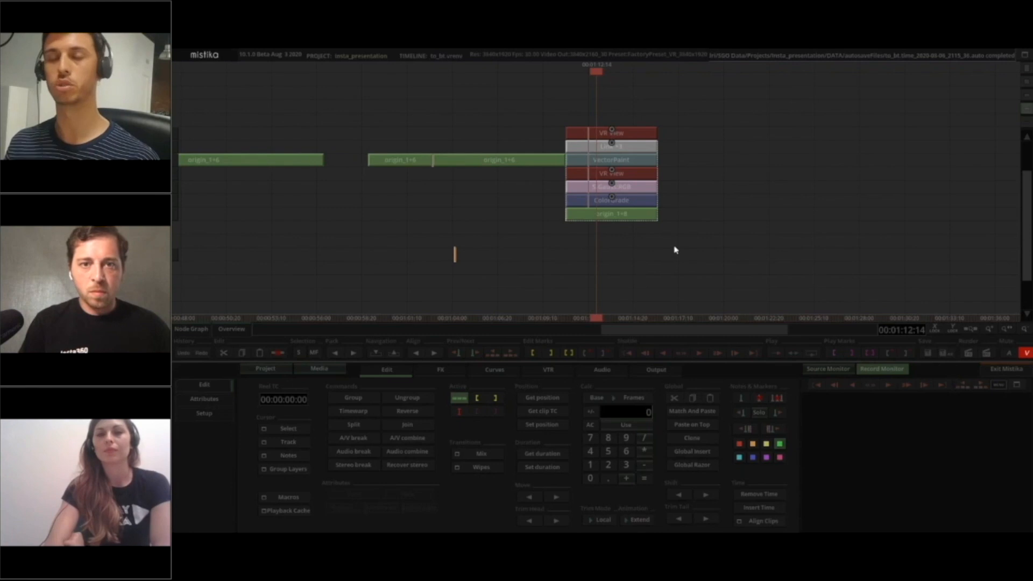
drag(479, 221, 543, 233)
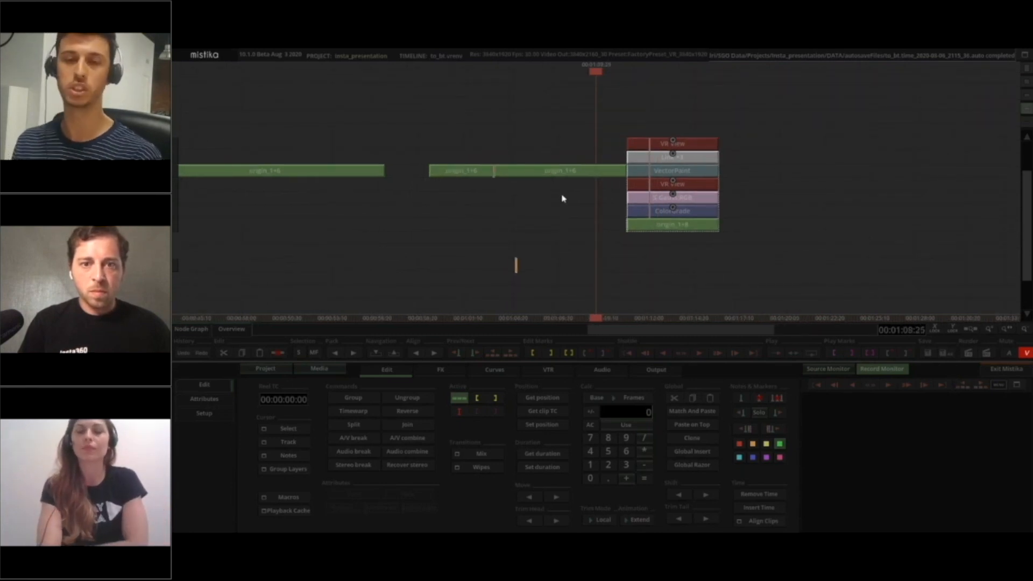
Enter the grouped origin_1+6 clip just before the effects stack, examine its VR Stitch and camera layers, and leave the group.
click(553, 171)
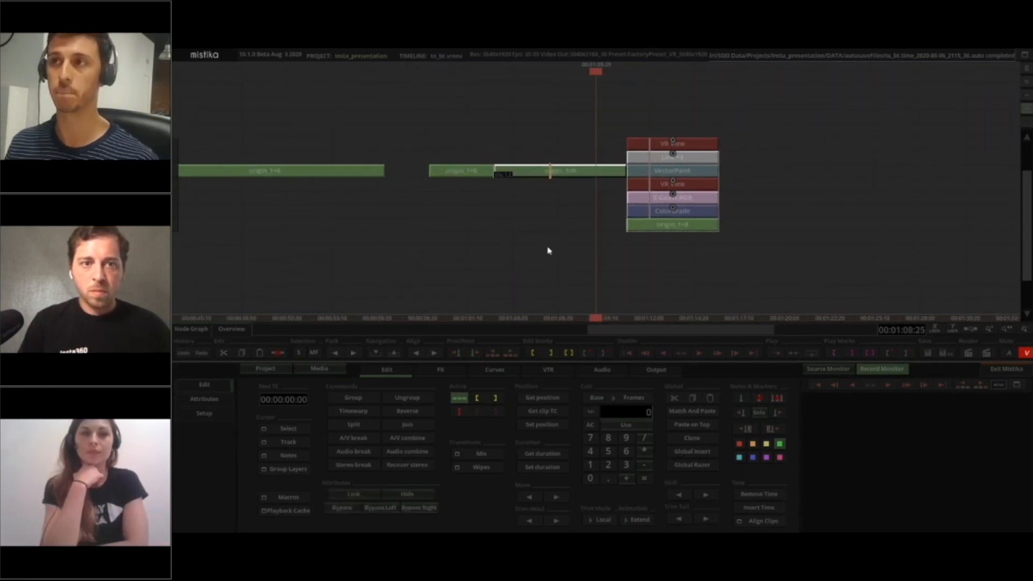
scroll(575, 205, up, 4)
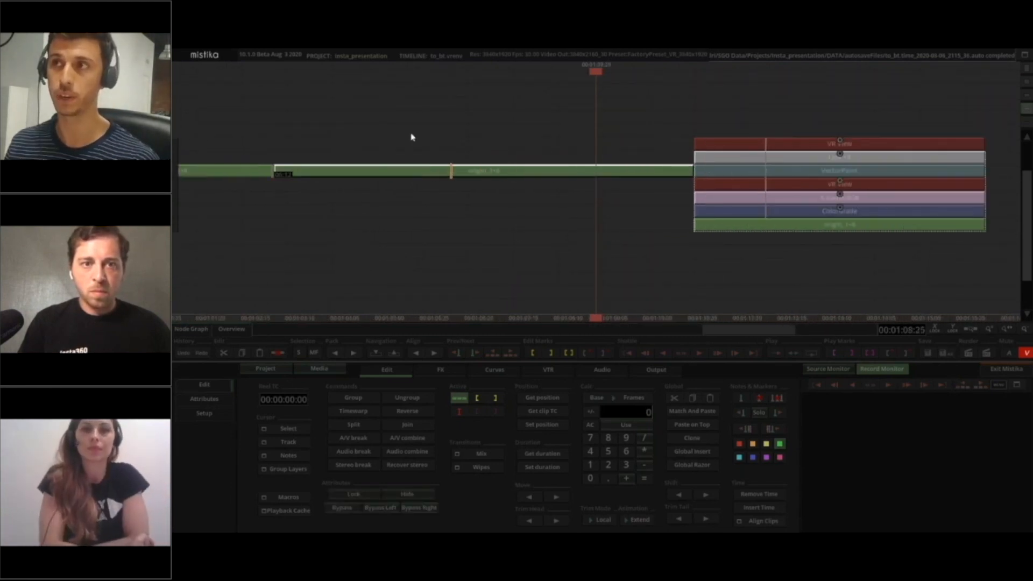
click(375, 355)
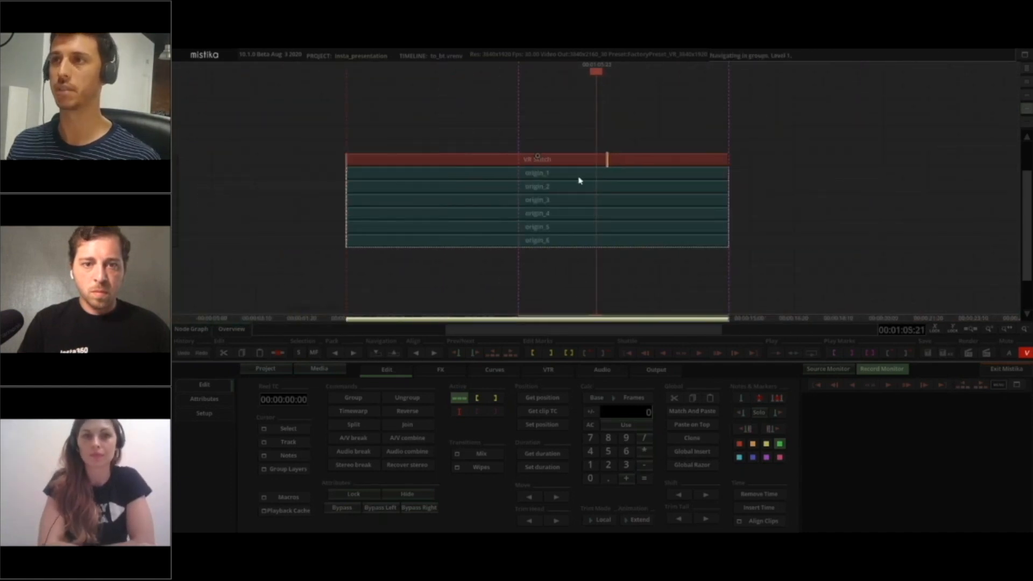
click(526, 162)
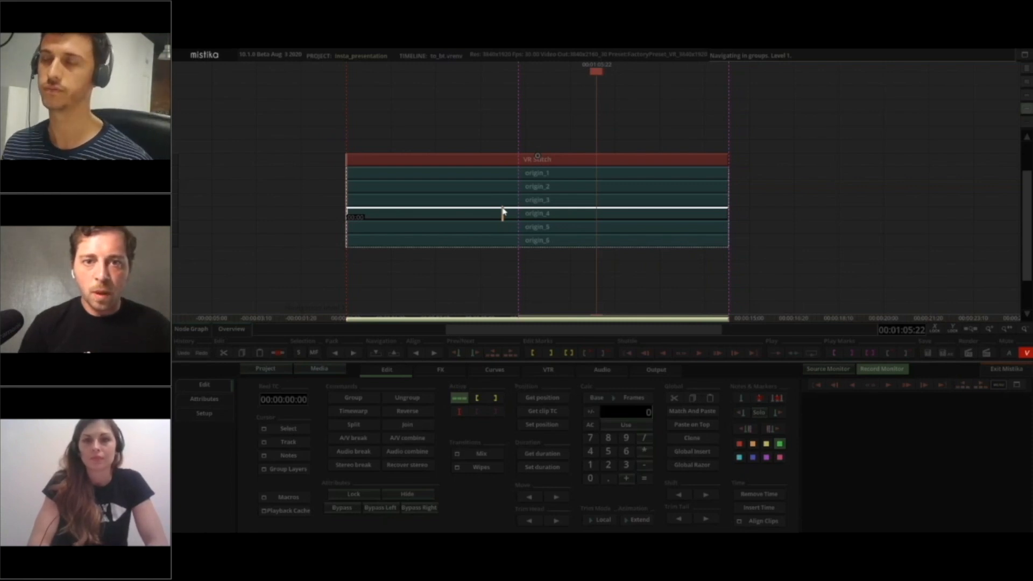
scroll(445, 264, down, 2)
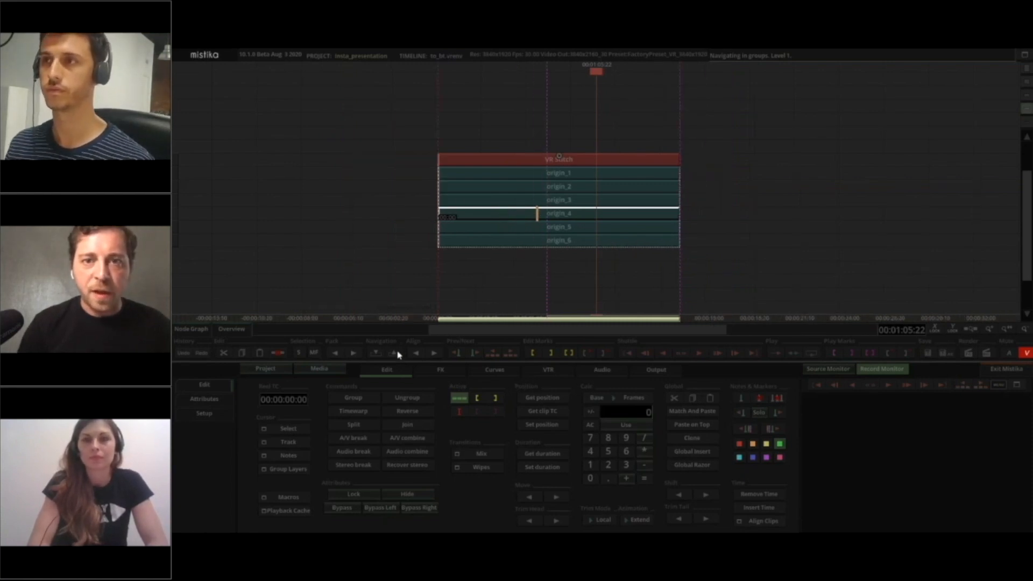
click(396, 353)
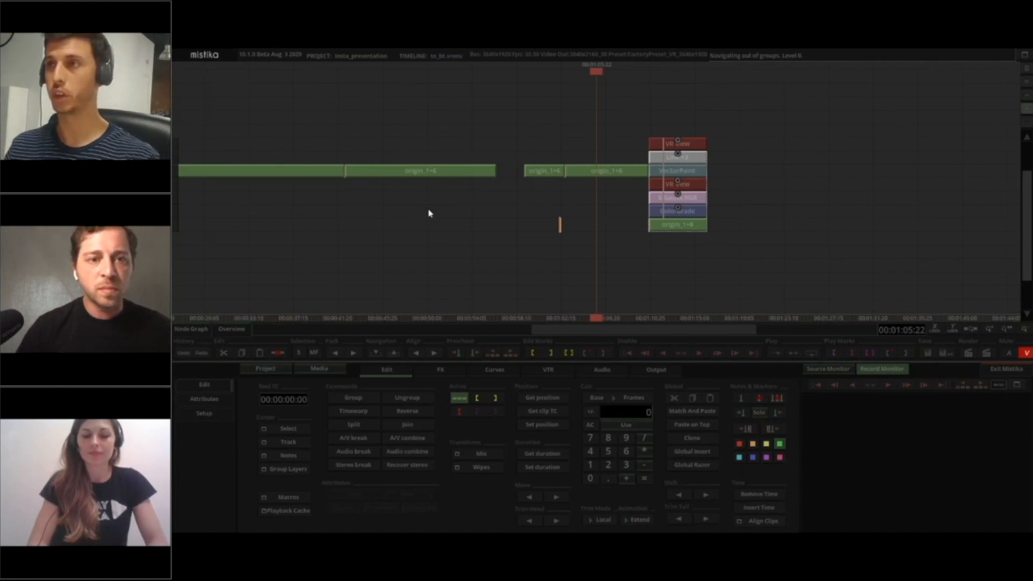
Switch to Mistika VR, select the second scene with the red arch, and stabilize it.
key(alt+Tab)
click(433, 321)
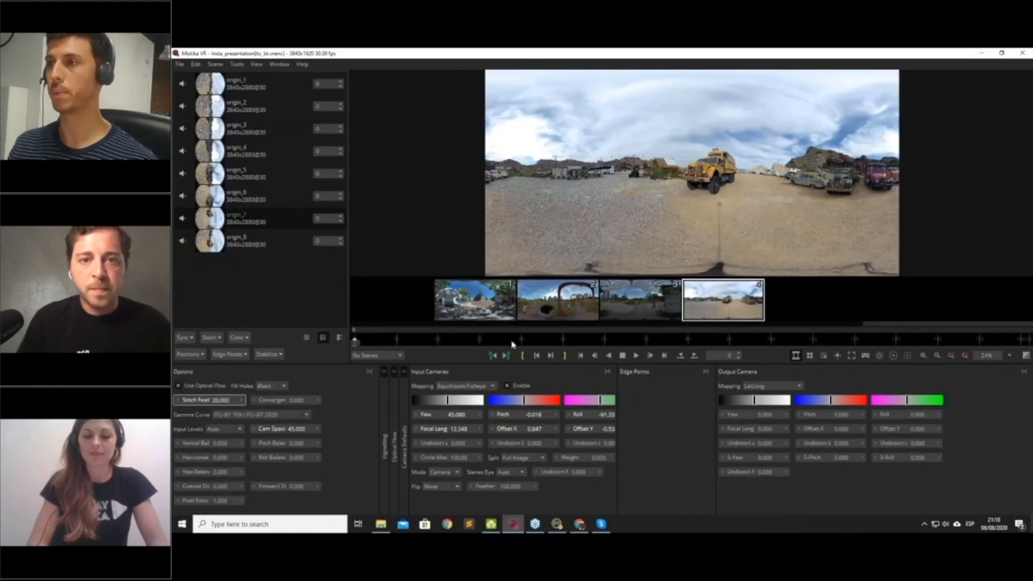
click(575, 303)
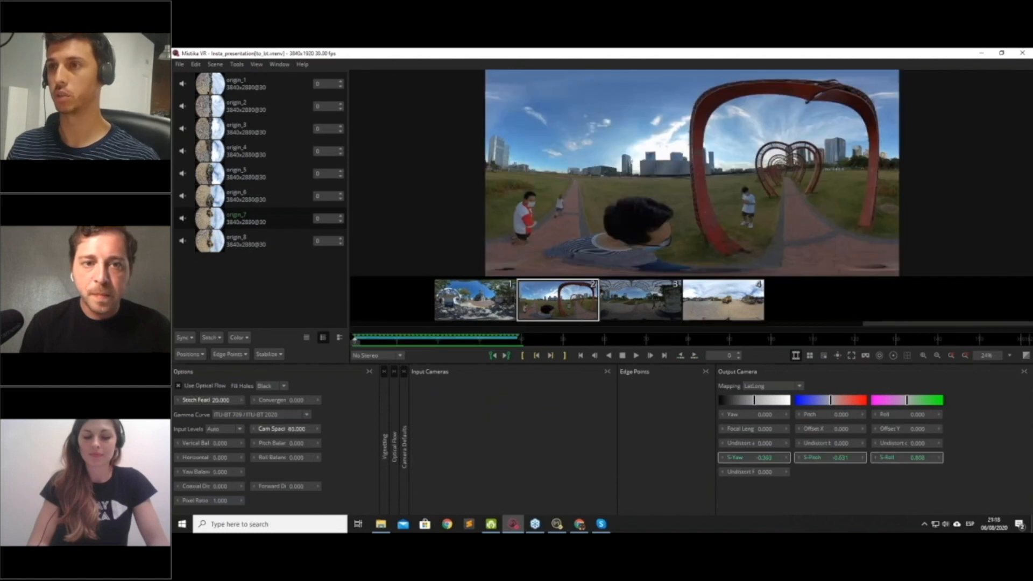
click(272, 355)
click(310, 425)
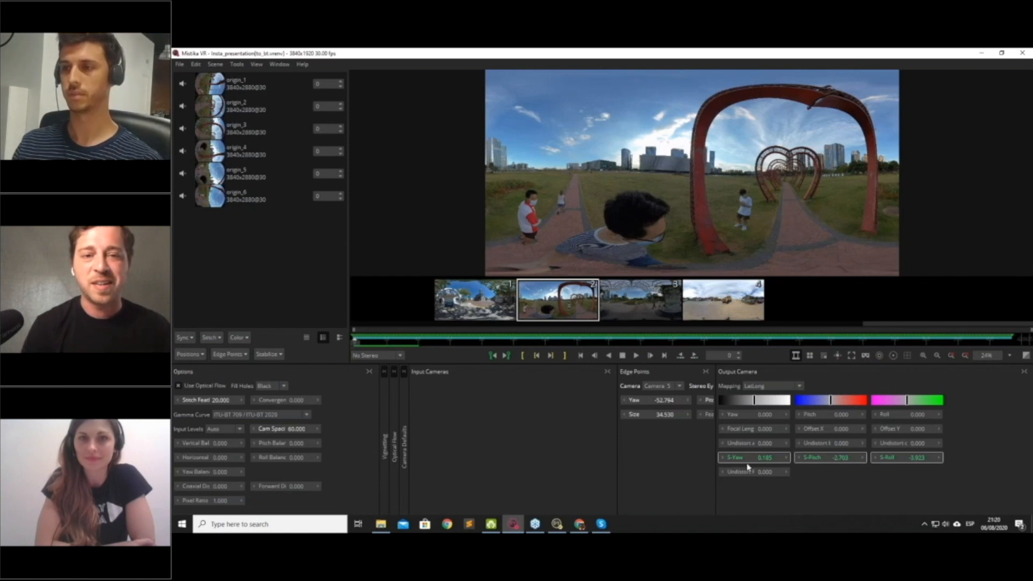
Switch back to Mistika Boutique and ungroup the first timeline clip into its VR Stitch effect and six camera layers.
click(561, 524)
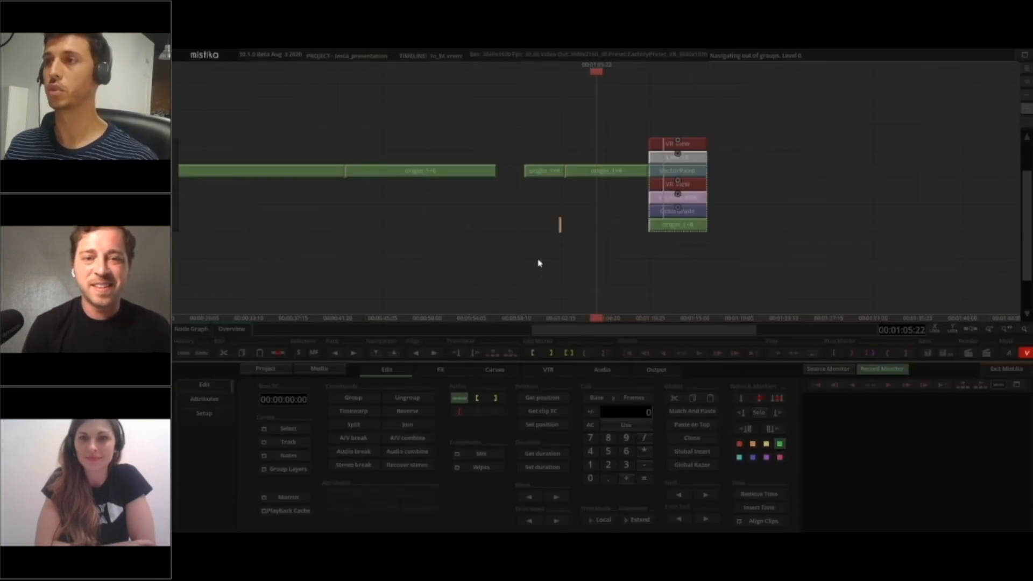
click(524, 175)
key(u)
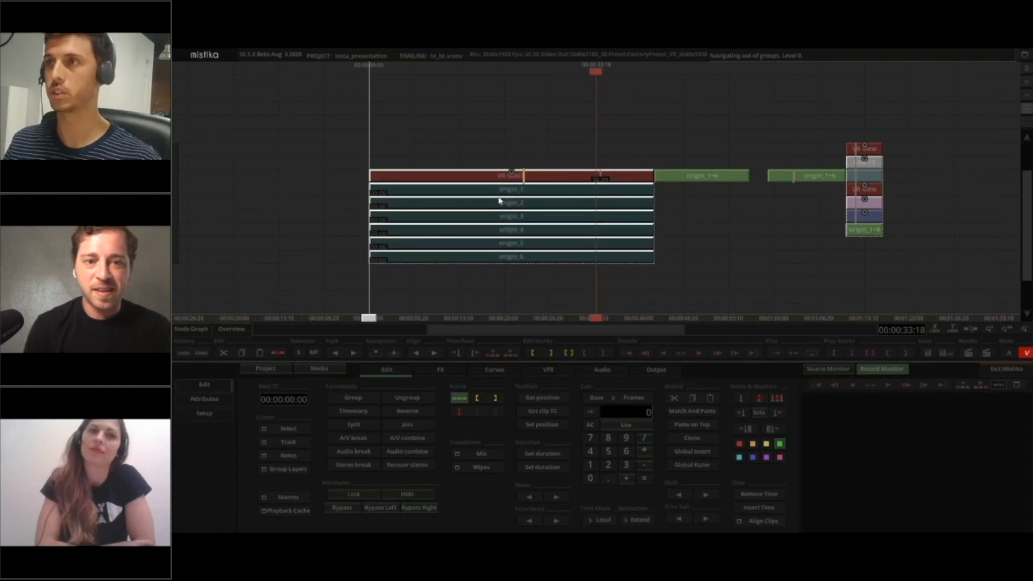
Open the ungrouped clip's VR Stitch effect to look over its stitching and stabilization controls, and return to the timeline.
click(487, 176)
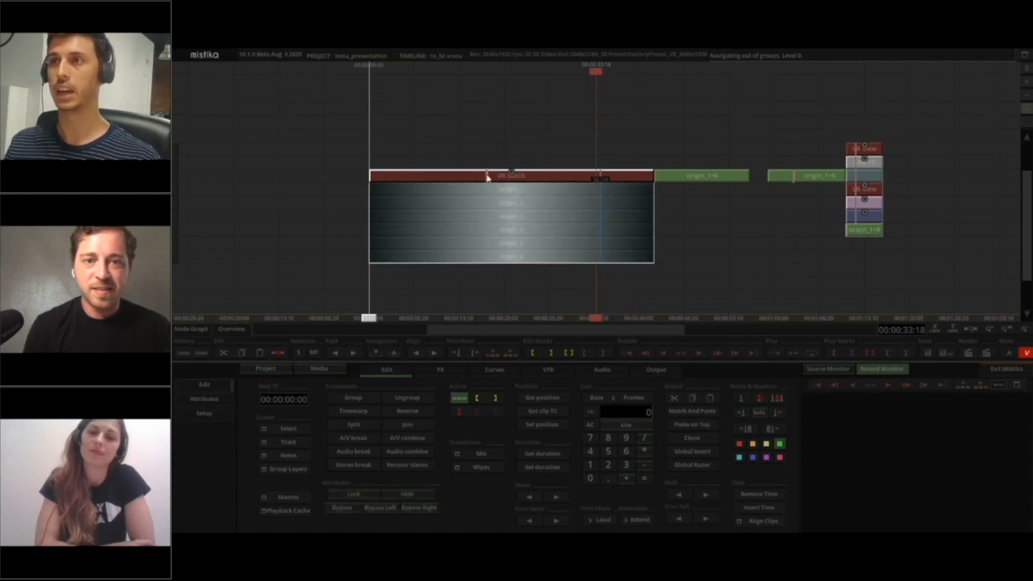
double_click(487, 177)
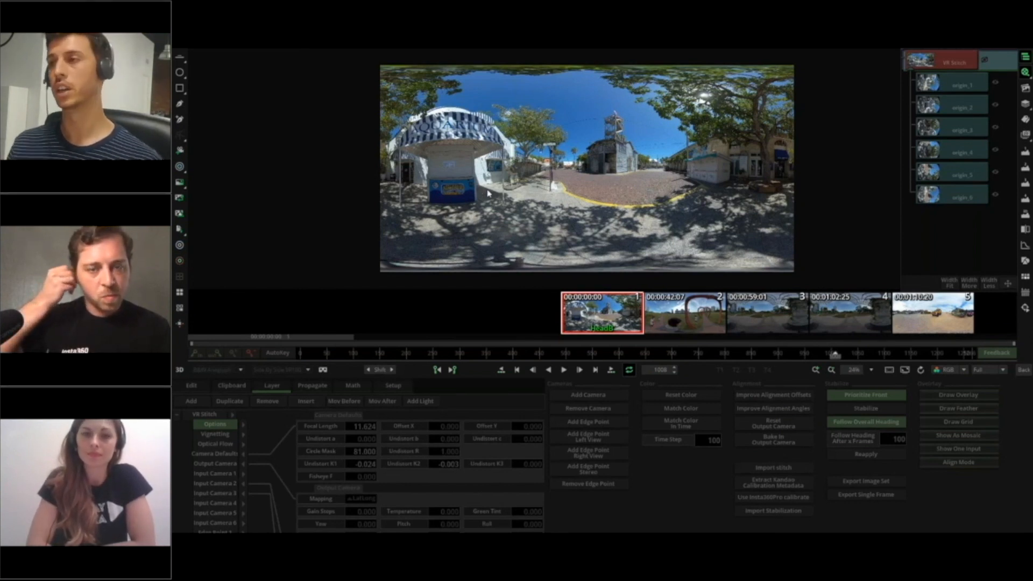
click(1024, 371)
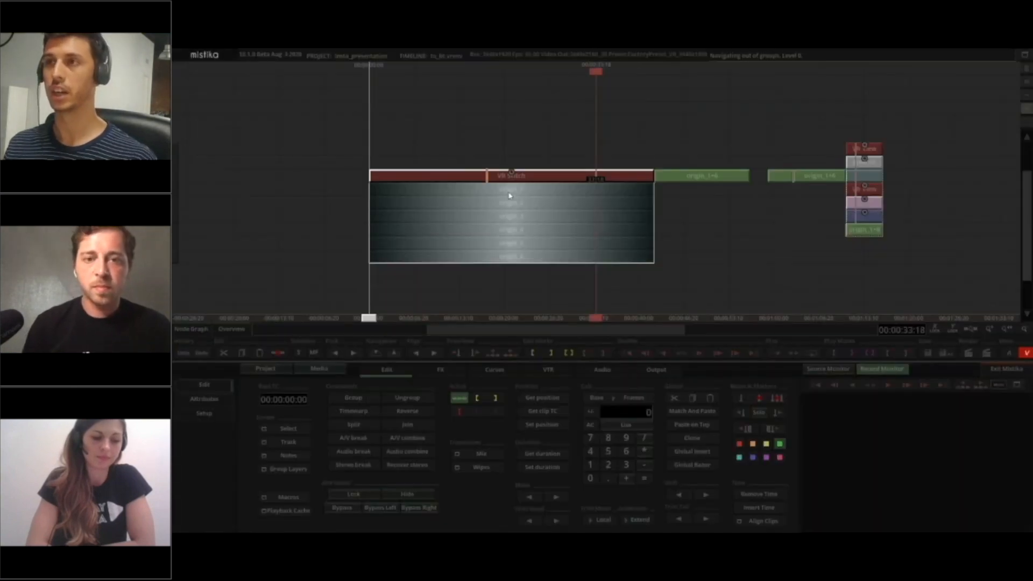
double_click(506, 176)
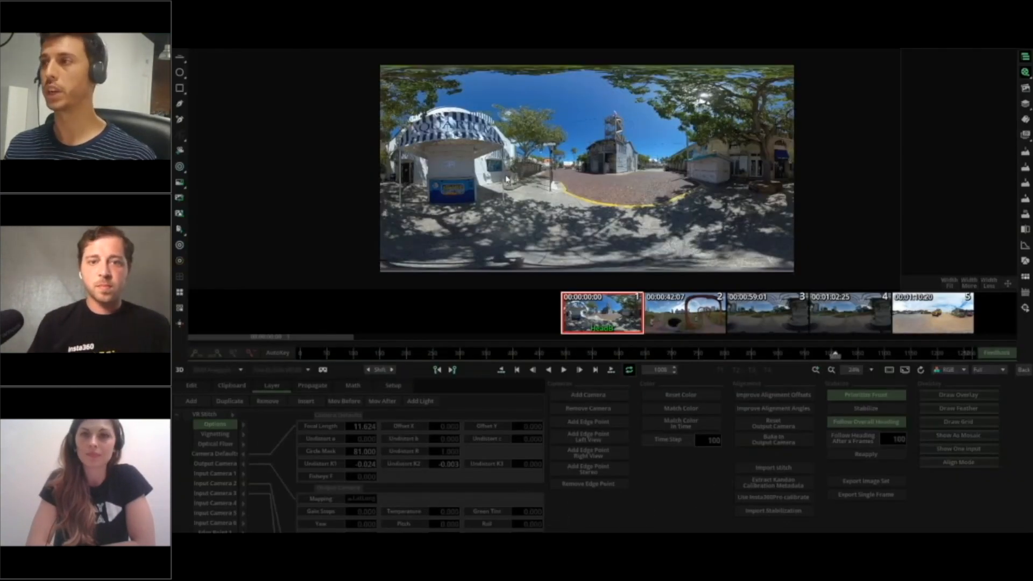
click(1025, 371)
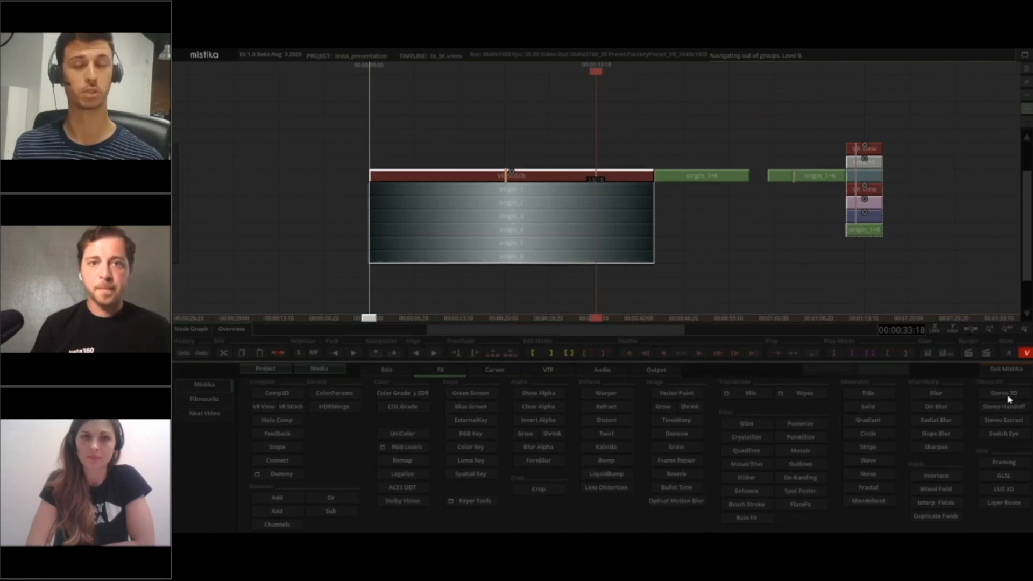
Add a Stereo 3D effect above the VR Stitch, open it, and place the stereo depth scope below the preview image.
click(1008, 397)
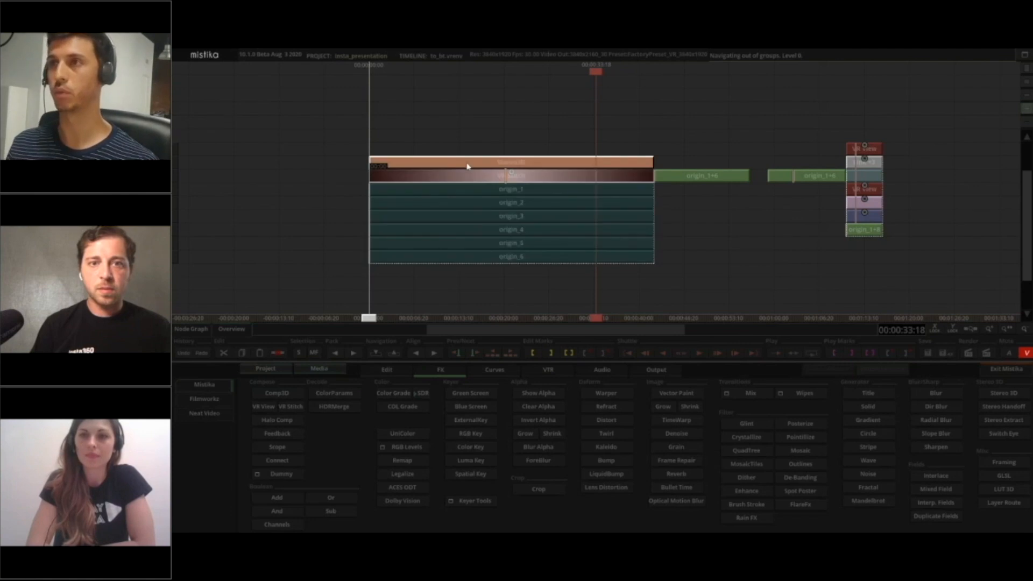
double_click(453, 177)
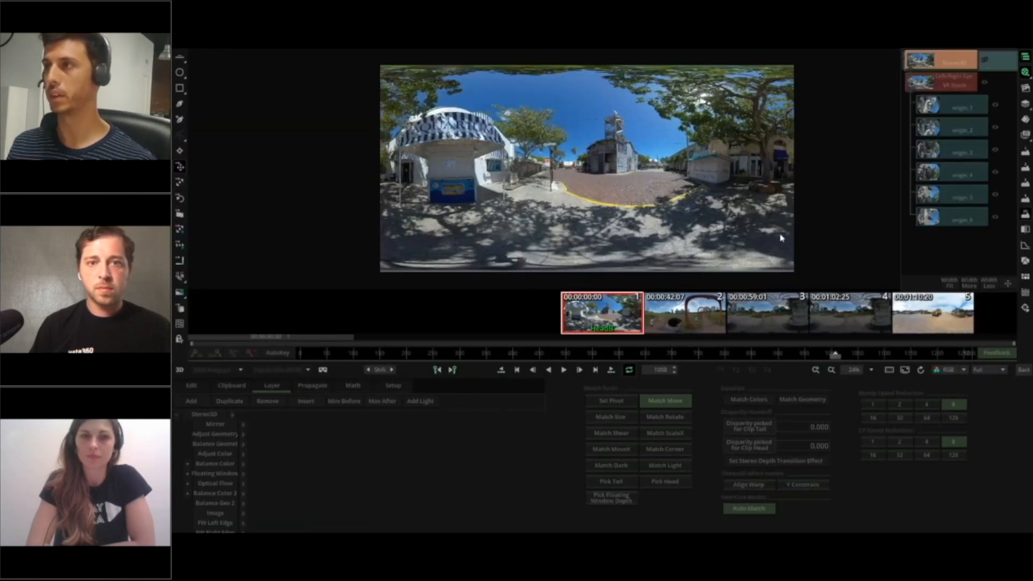
click(1025, 214)
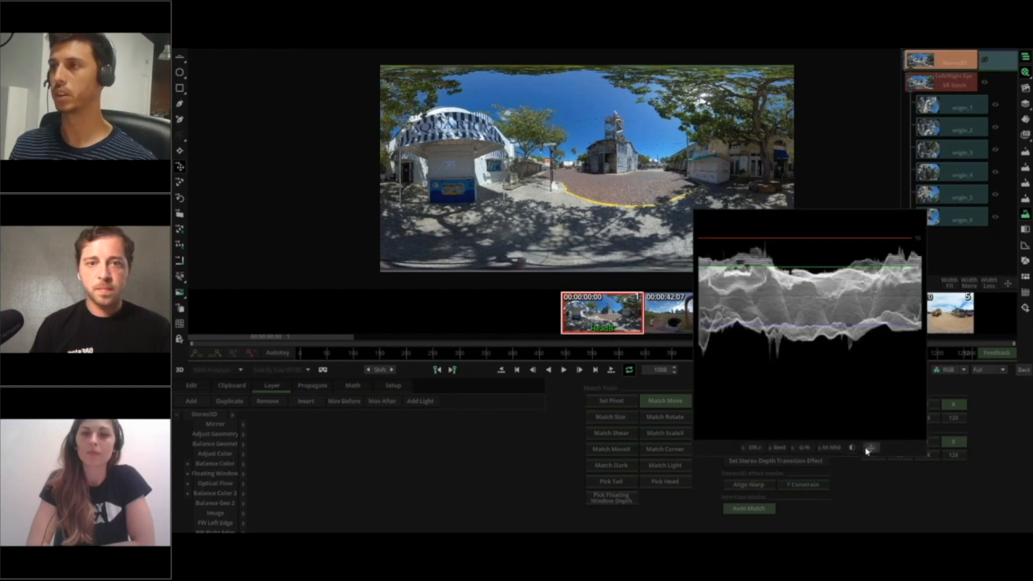
drag(867, 451, 756, 518)
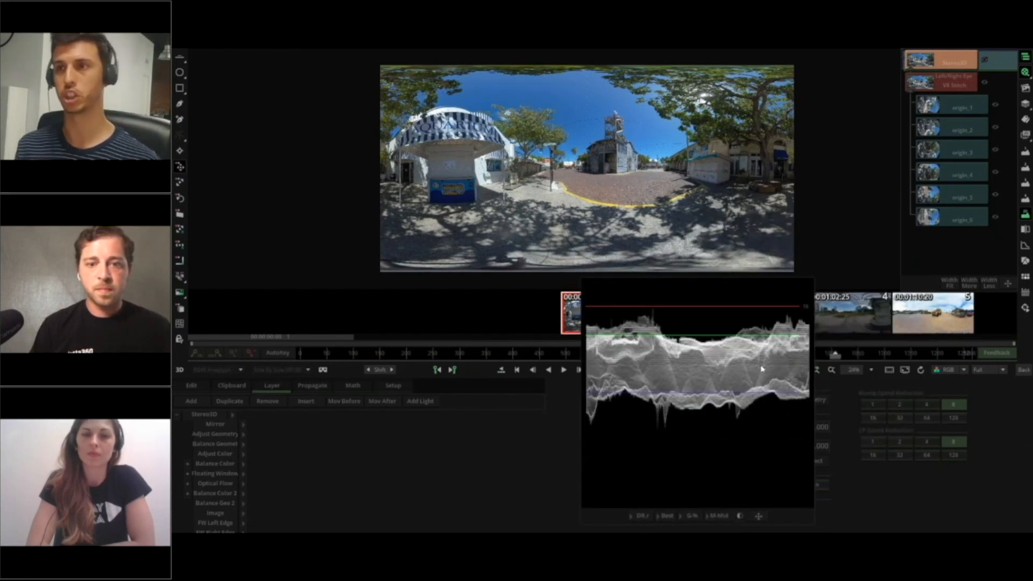
Turn on the B&W Anaglyph stereo view and examine the Aquarium kiosk's depth up close.
click(175, 371)
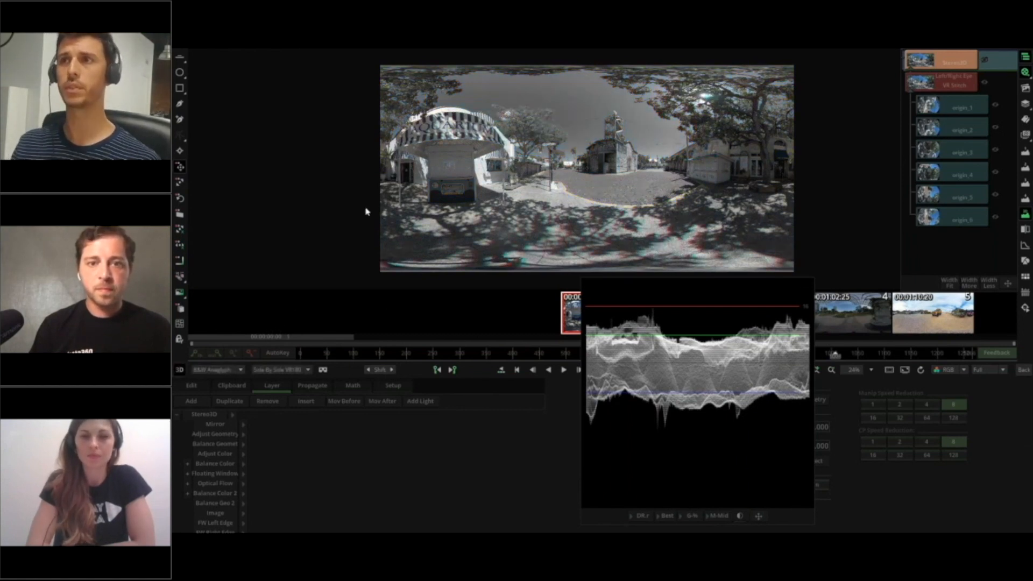
scroll(364, 210, up, 5)
drag(202, 173, 433, 216)
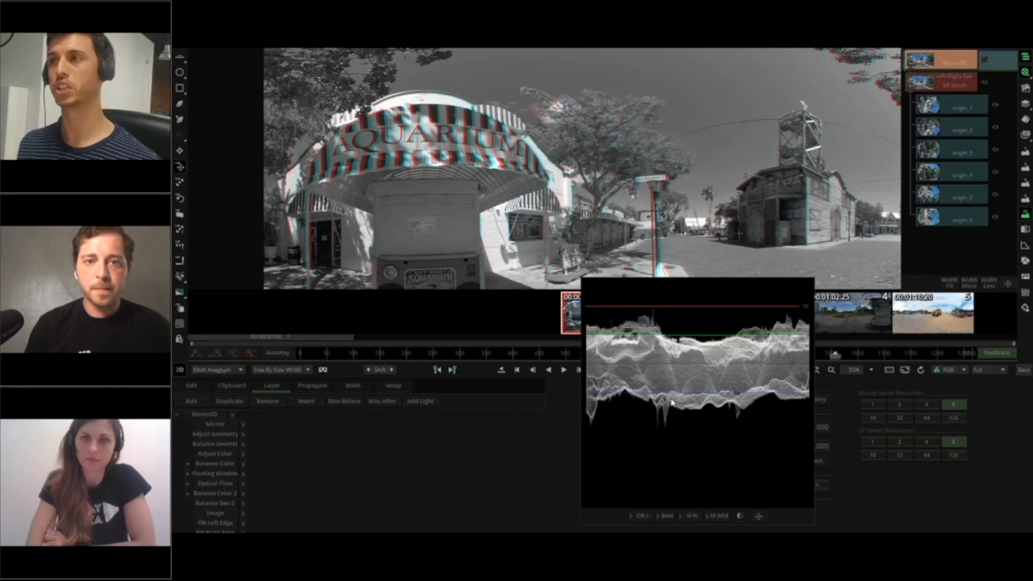
scroll(577, 255, down, 2)
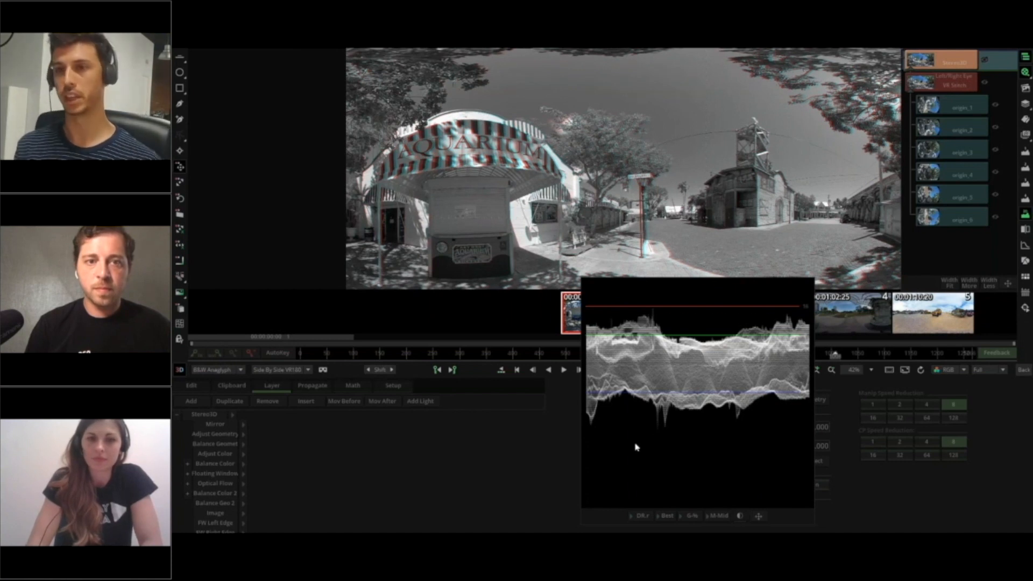
Set the Stereo 3D effect's Optical Flow Mode to Warp.
click(224, 485)
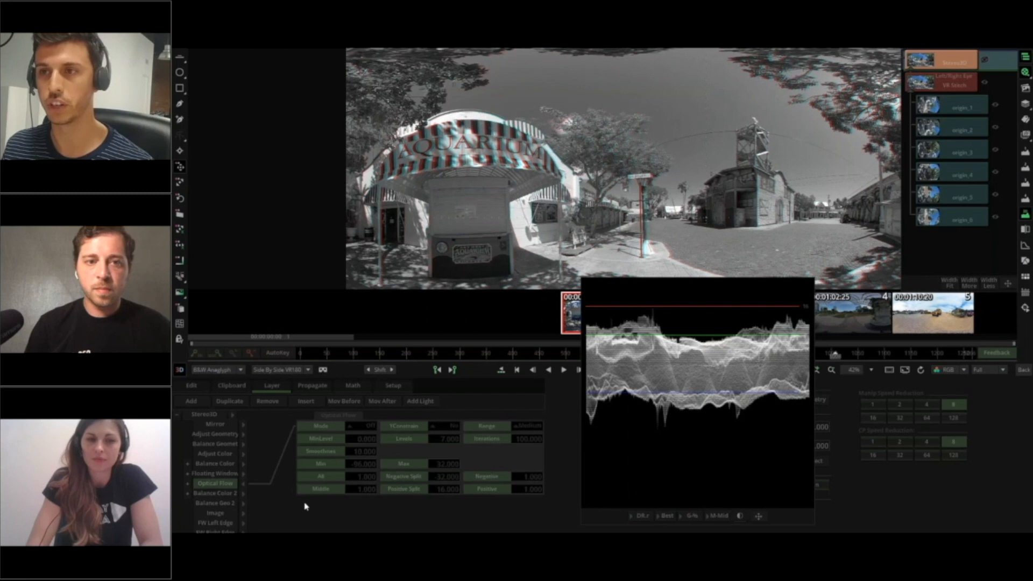
click(362, 425)
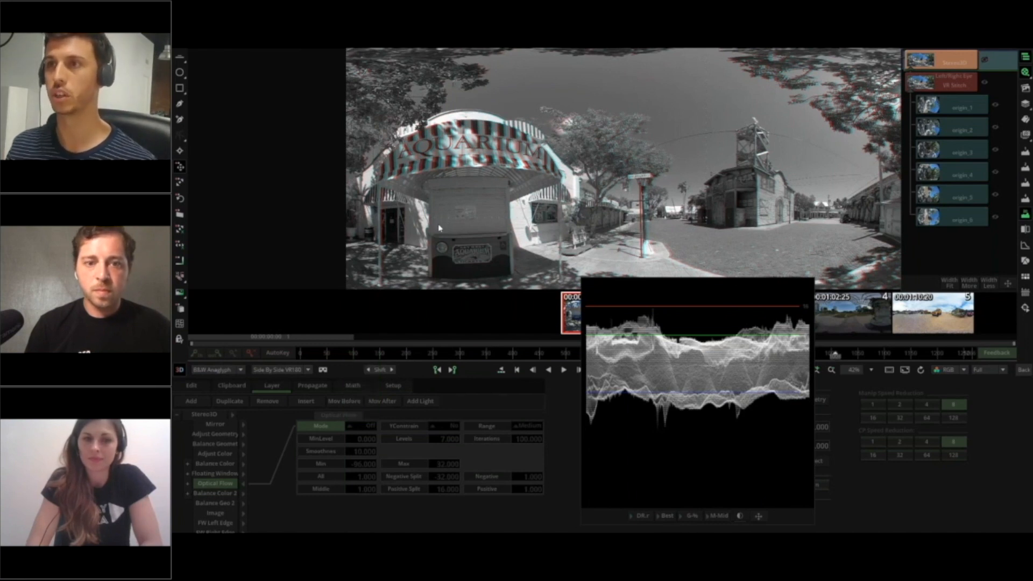
scroll(459, 159, up, 3)
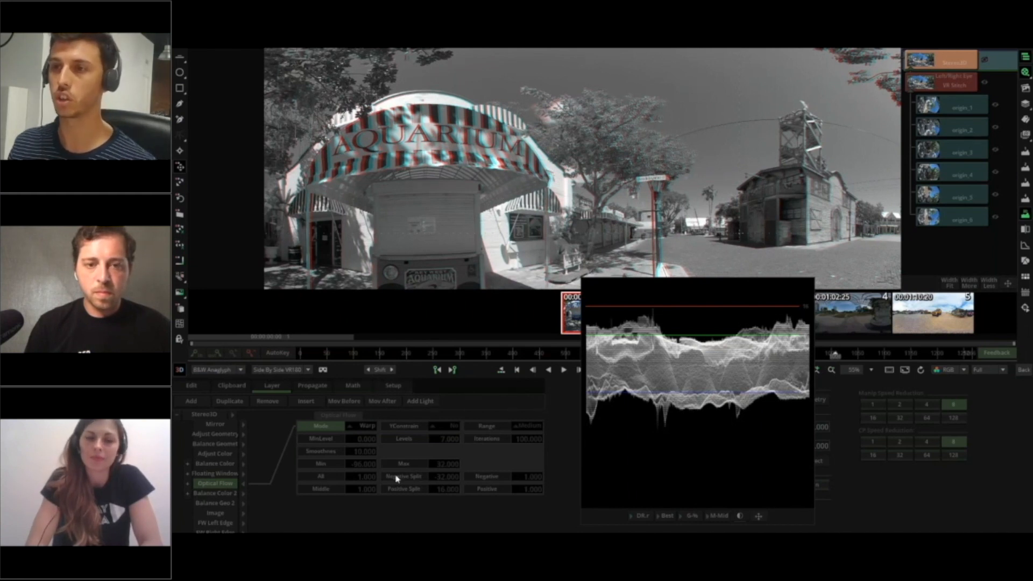
Set the optical flow's Negative Split to -2.
click(414, 478)
click(437, 480)
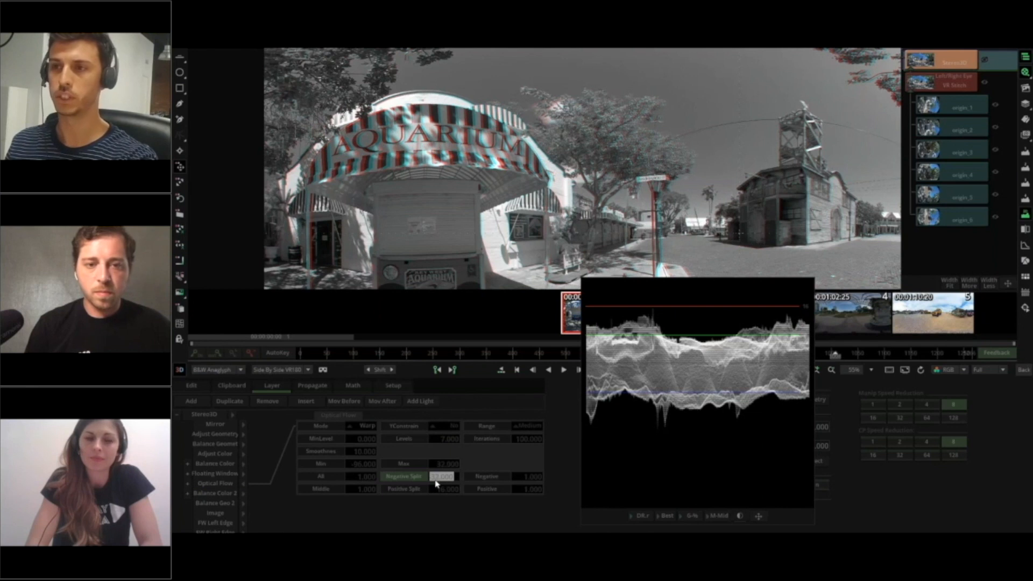
key(BackSpace)
key(BackSpace)
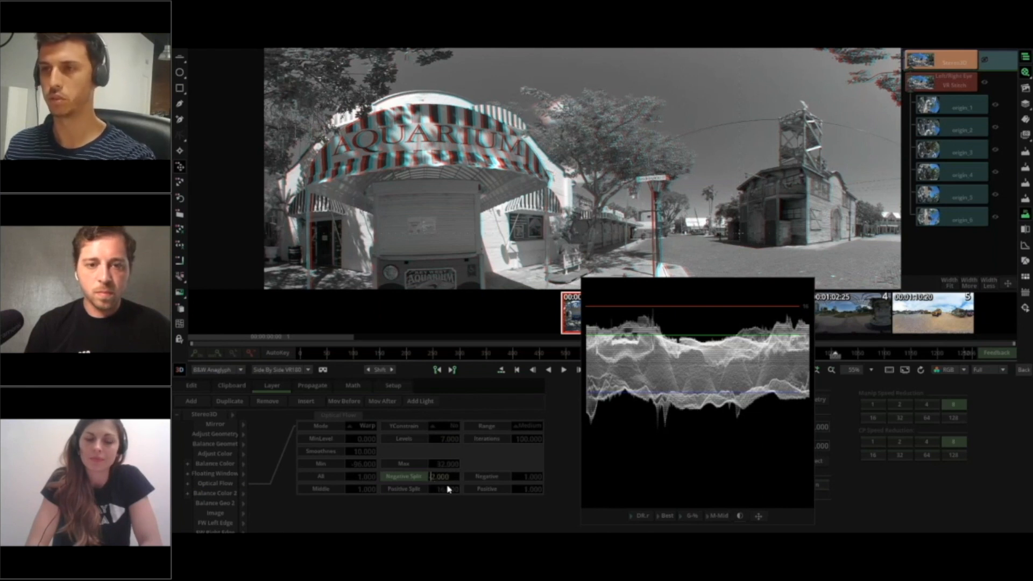
text(-)
key(Return)
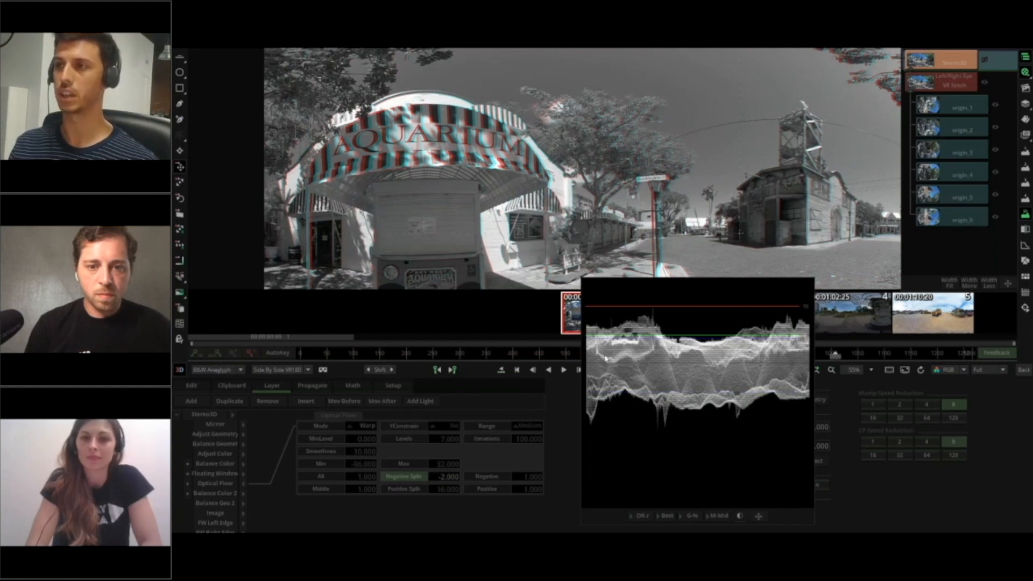
Set the optical flow's Negative depth multiplier to 0.2.
click(520, 478)
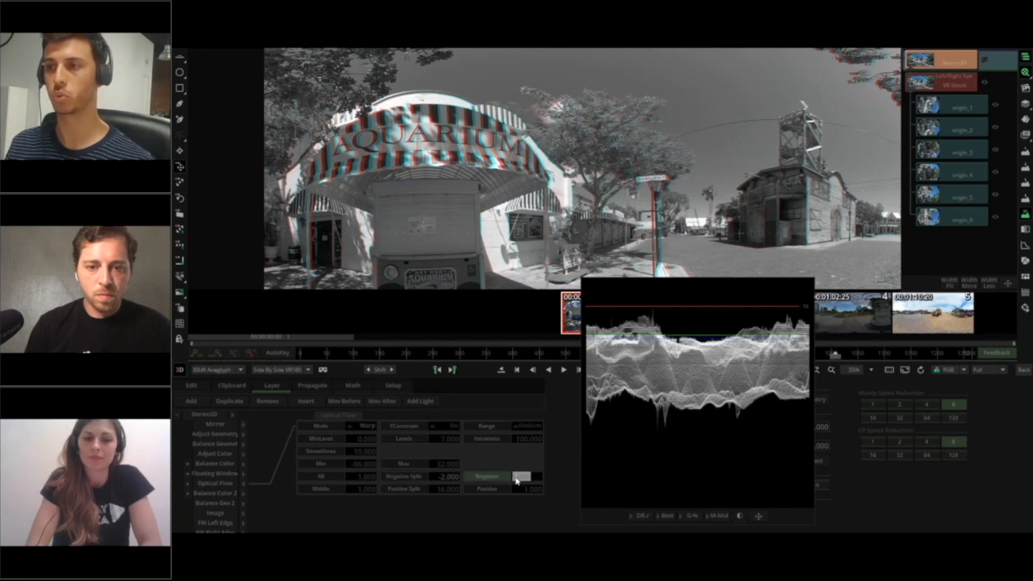
key(BackSpace)
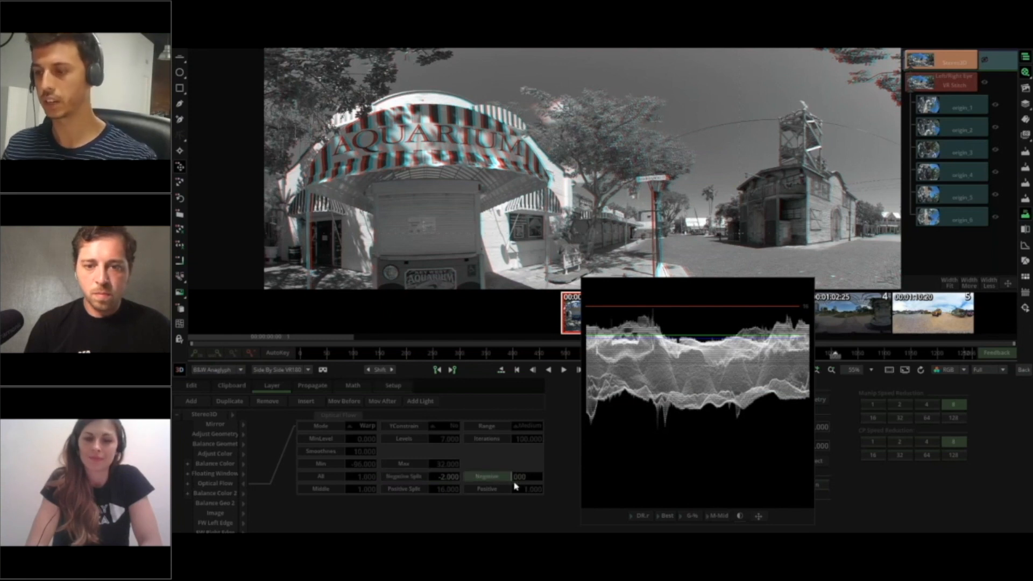
key(Delete)
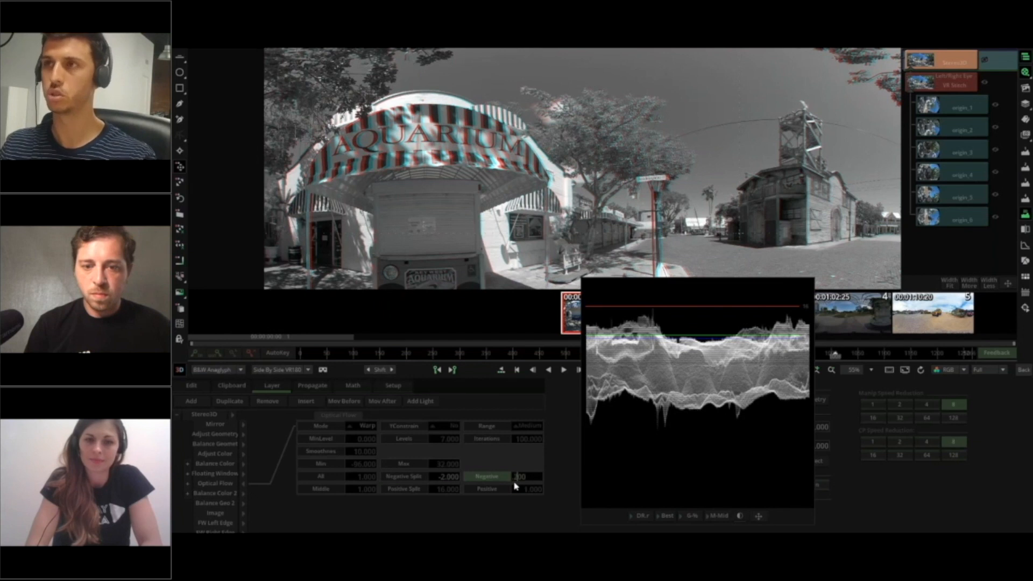
key(Return)
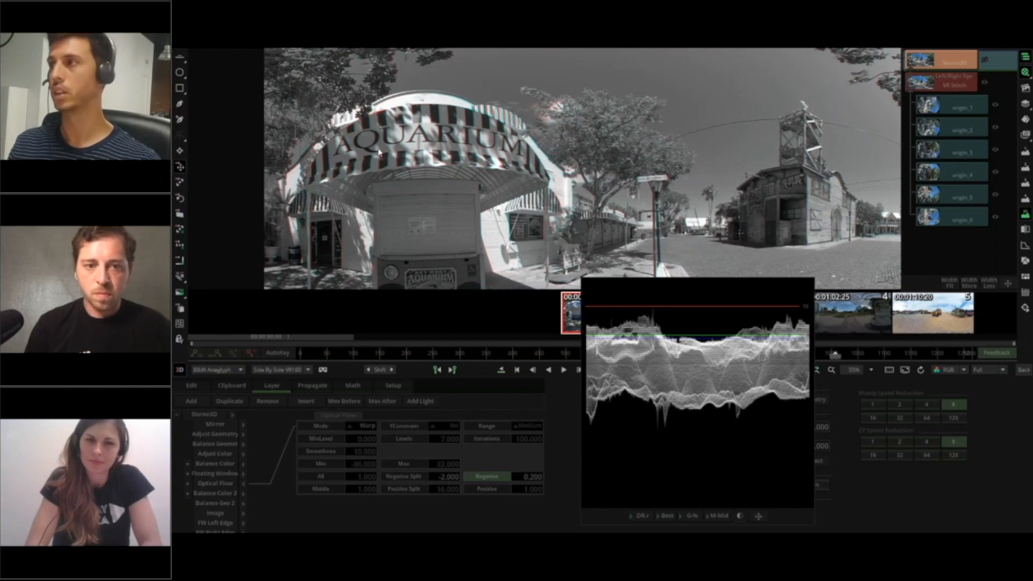
Hide the stereo depth scope and compare the Aquarium kiosk with the Stereo 3D effect off and on.
click(1026, 216)
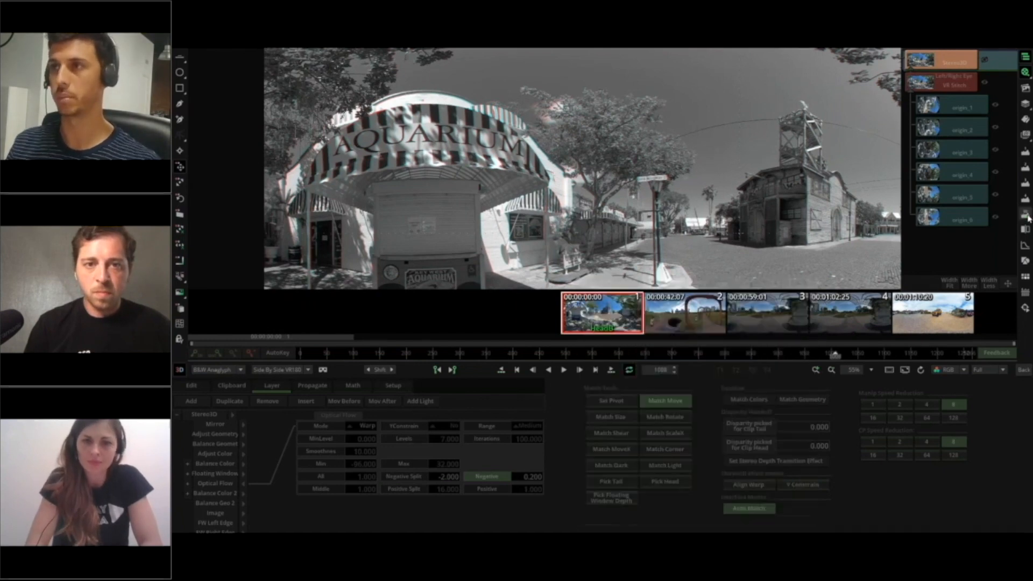
scroll(593, 149, up, 3)
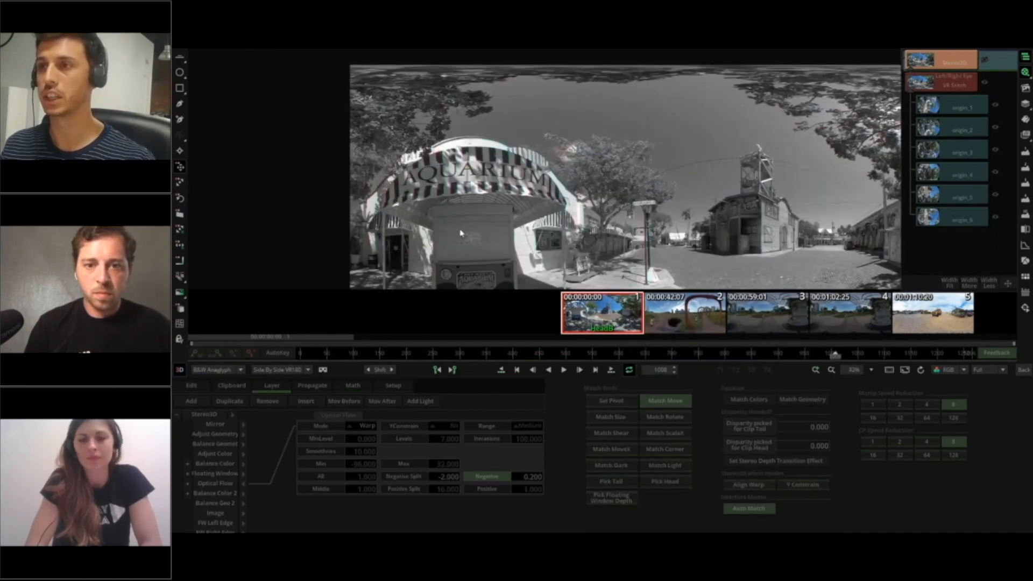
click(985, 62)
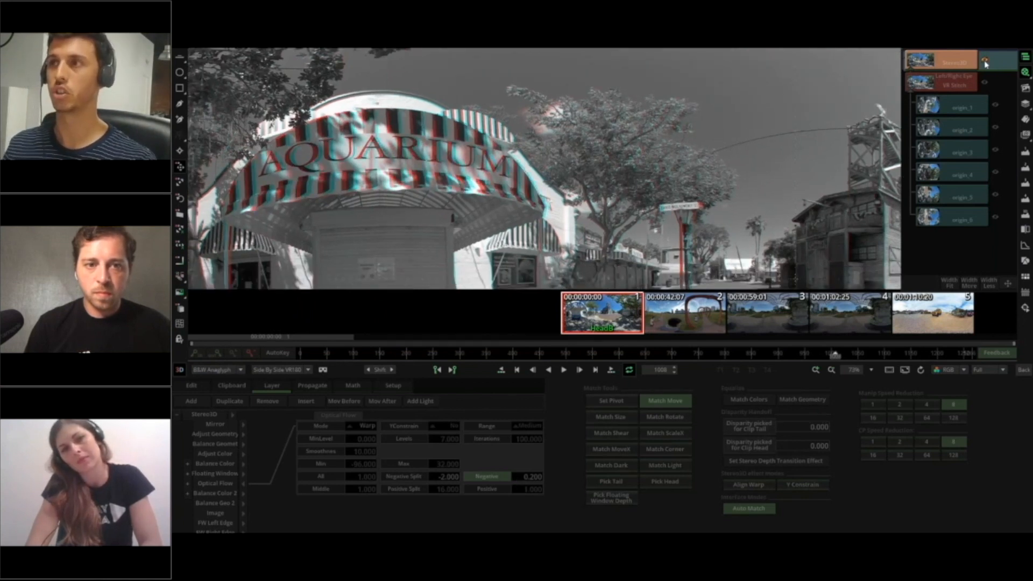
click(985, 62)
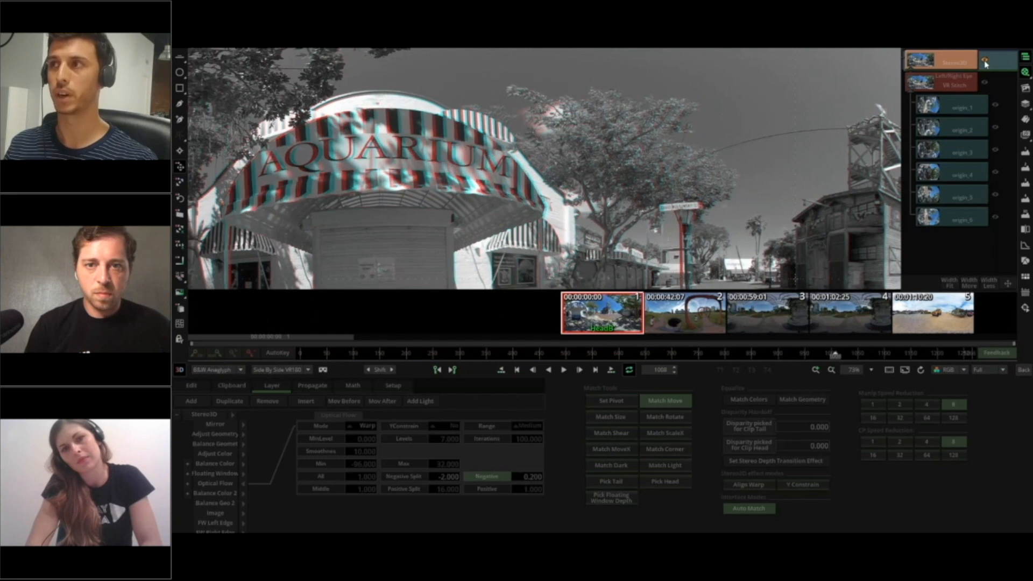
click(985, 63)
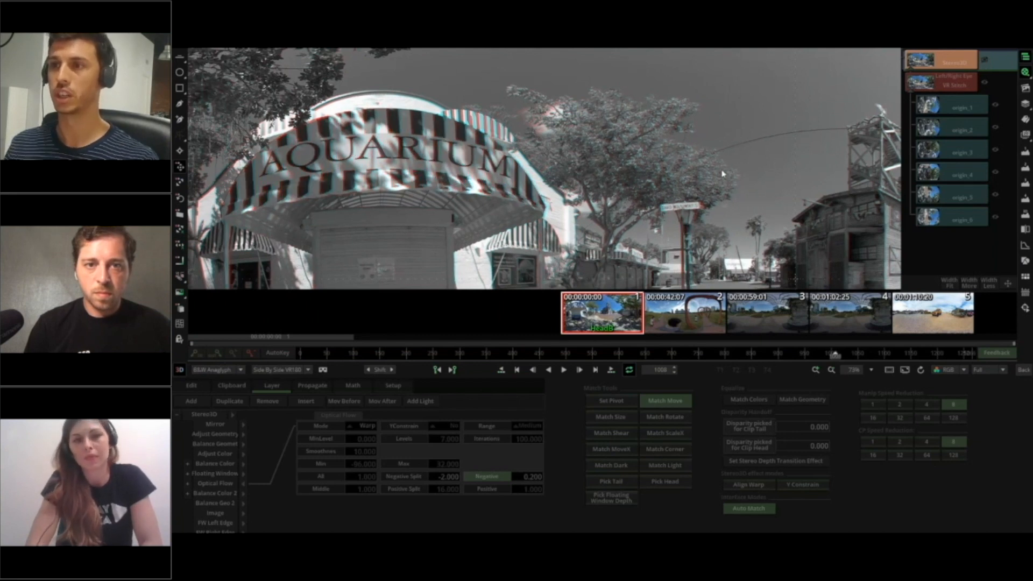
Set the optical flow's Negative Split to -5 and check the depth around the kiosk and signpost.
drag(646, 215, 651, 182)
click(434, 476)
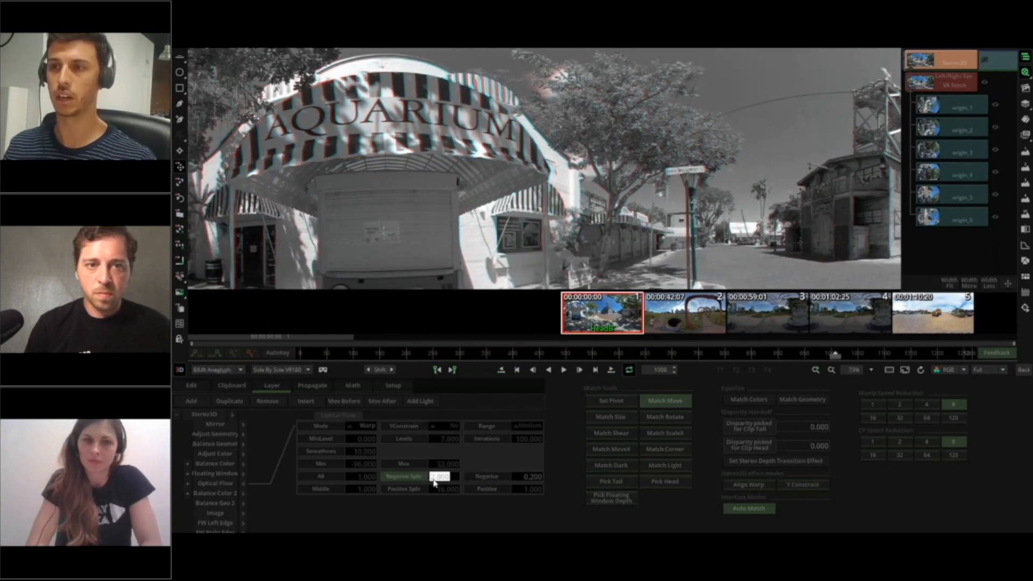
key(BackSpace)
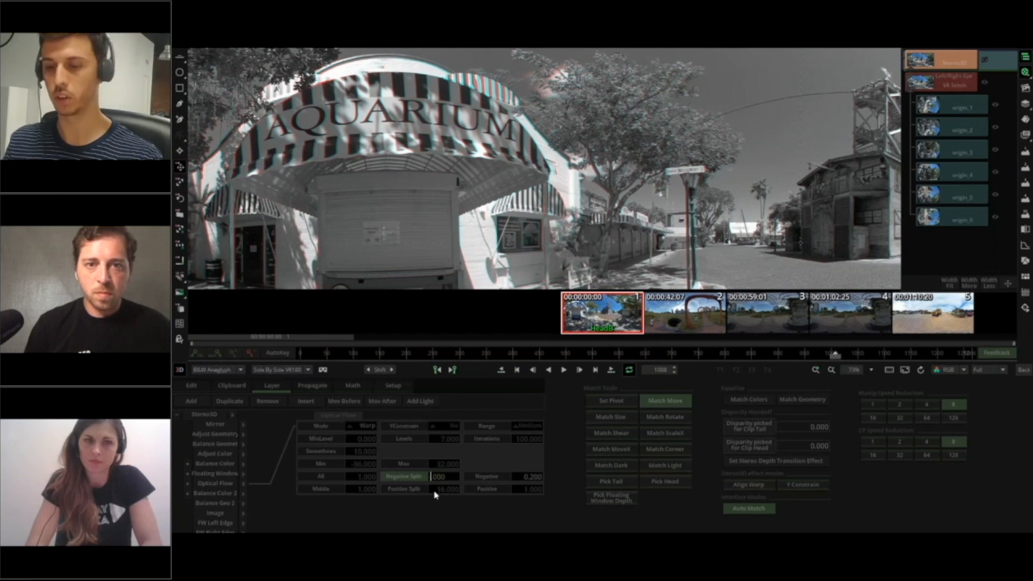
text(5)
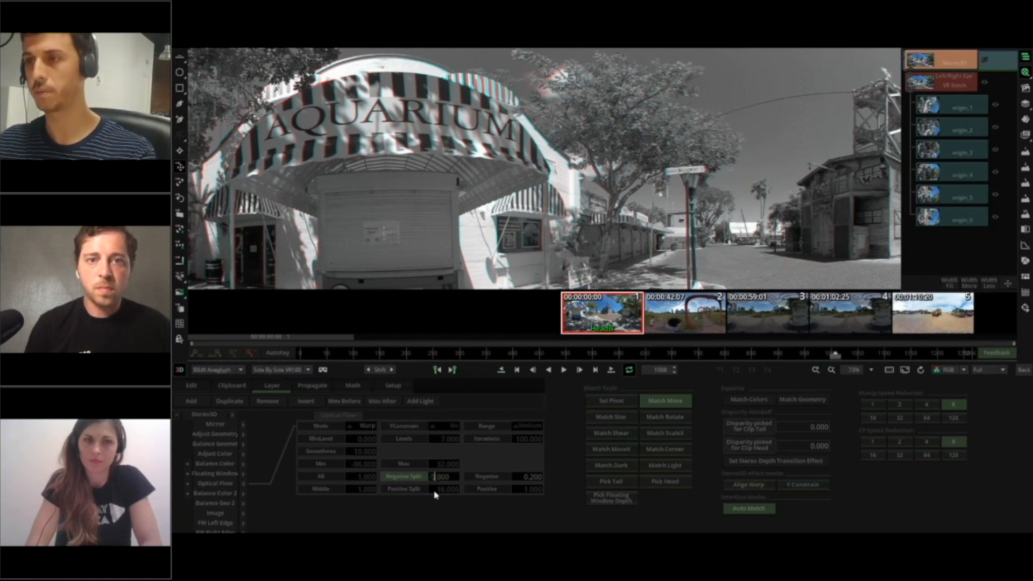
key(Return)
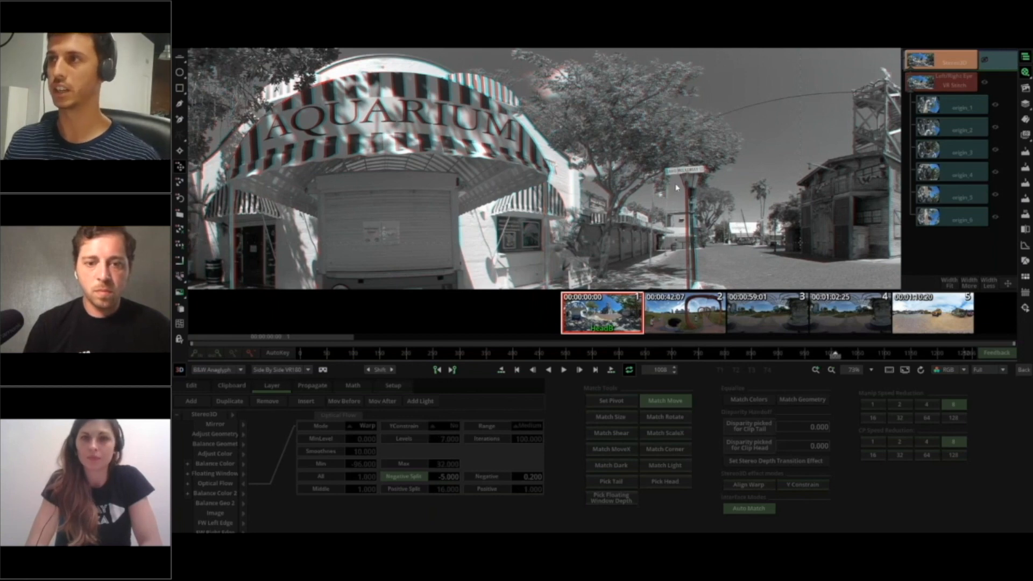
scroll(673, 196, up, 1)
scroll(673, 197, down, 1)
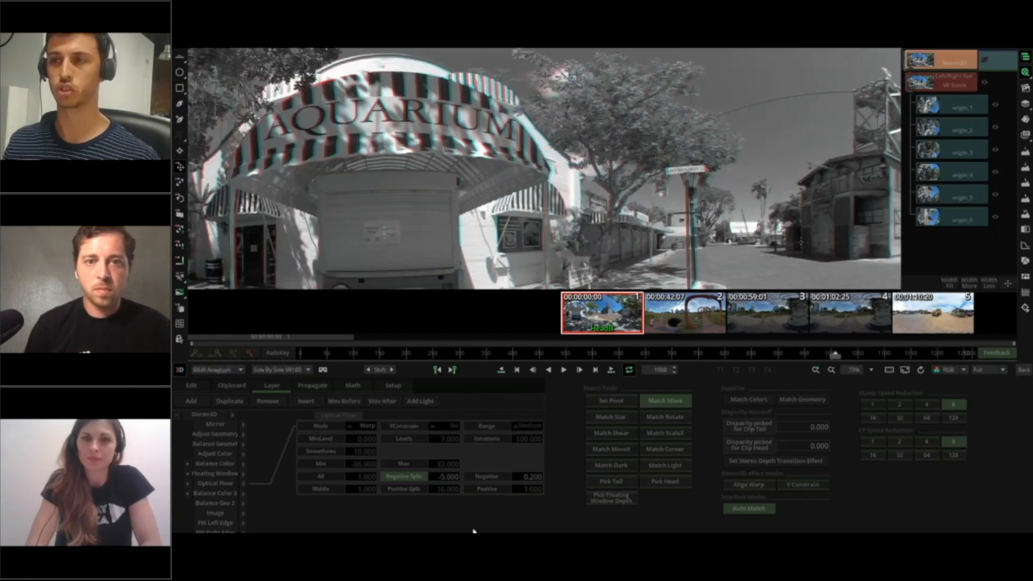